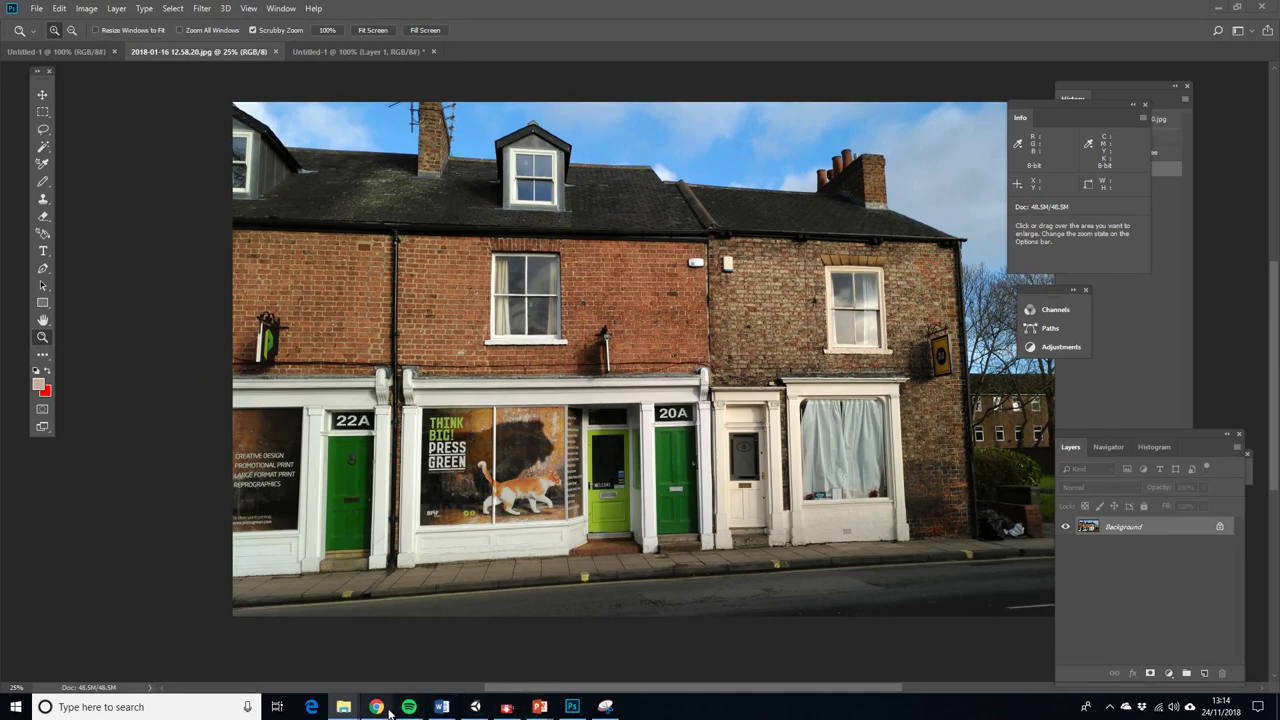
Switch to Google Chrome and examine the a9frdtcx.jpg street screenshot and the building photos in the YORK_BUILDINGS_FOR_EXERCISE Drive folder
{"action": "mouse_move", "coordinate": [388, 711]}
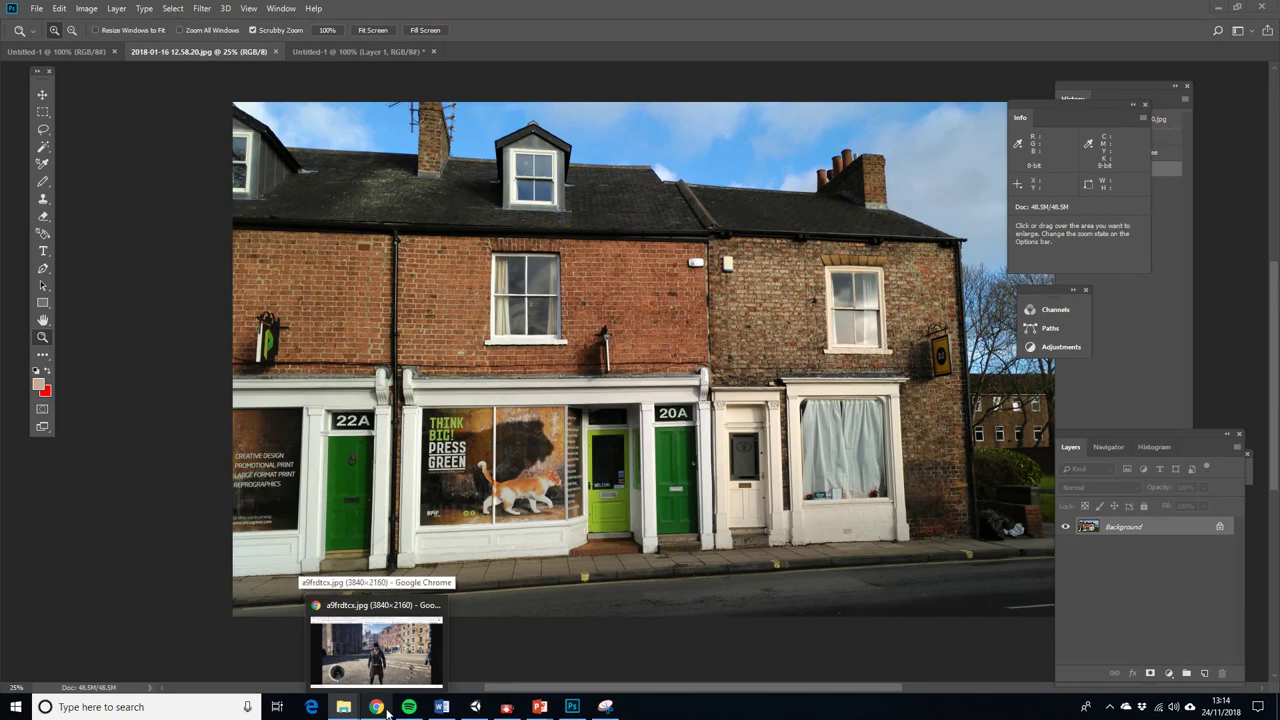
{"action": "left_click", "coordinate": [388, 711]}
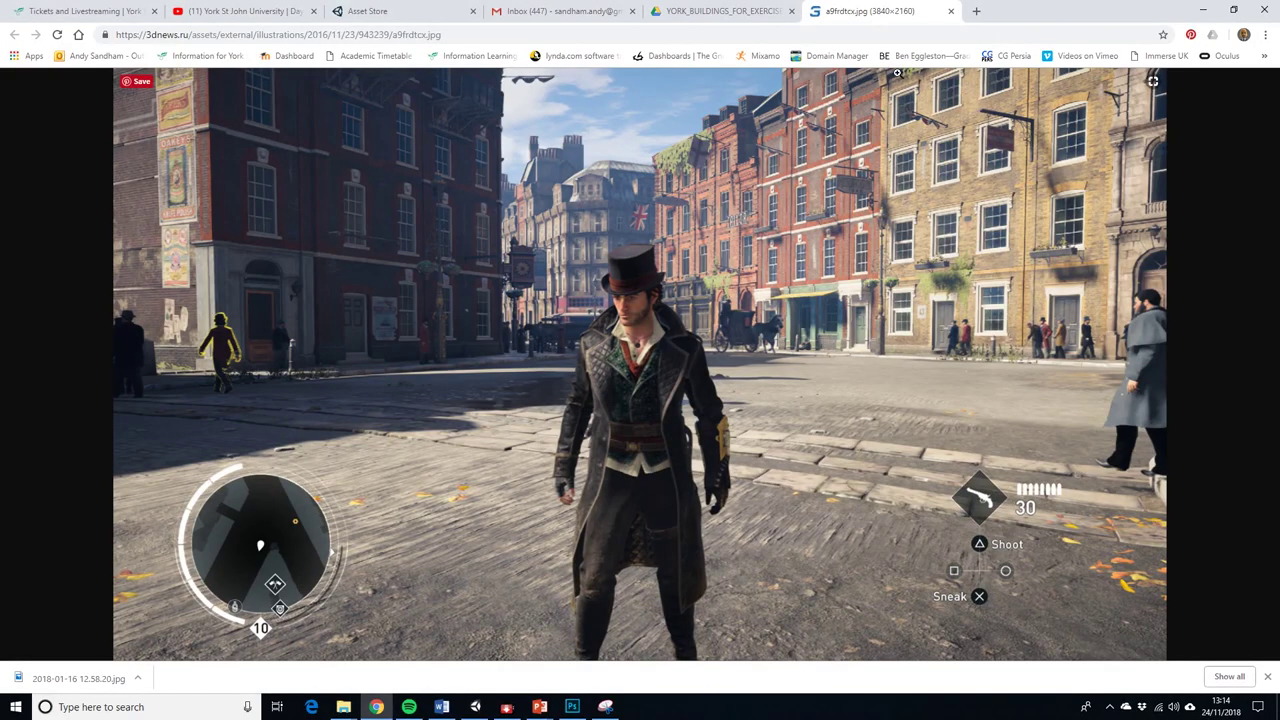
{"action": "left_click", "coordinate": [742, 12]}
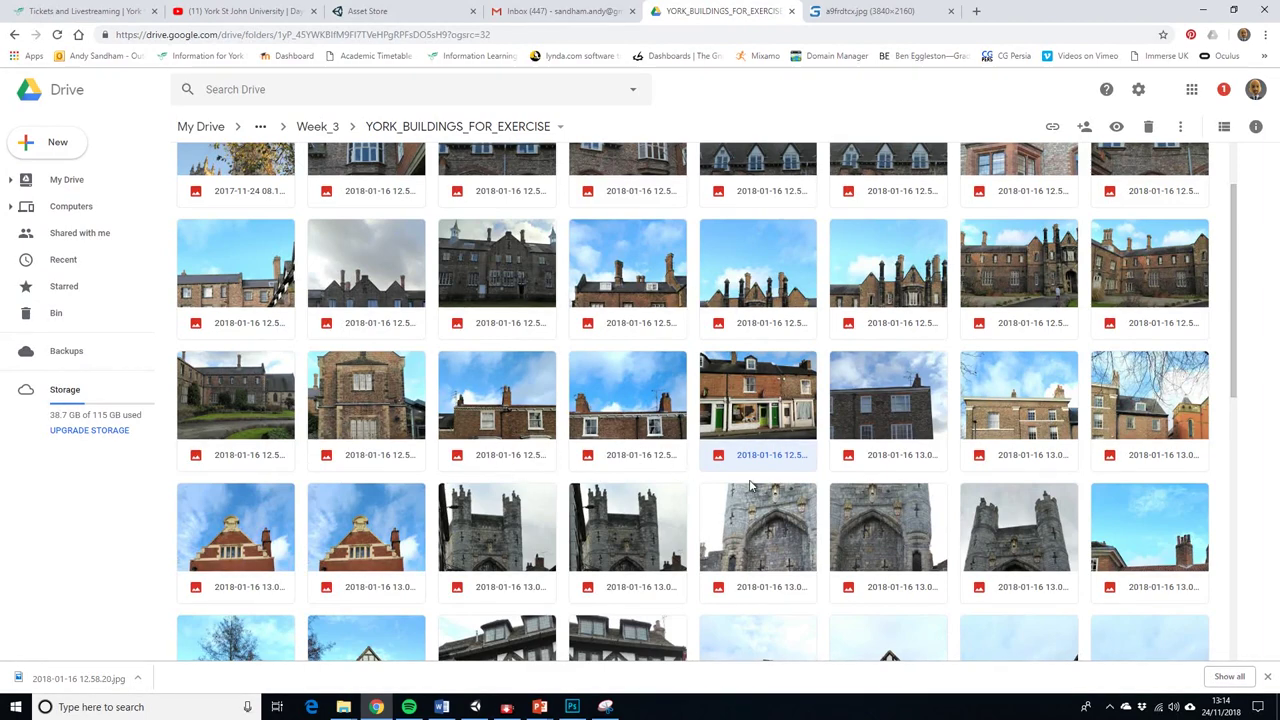
{"action": "scroll", "coordinate": [584, 424], "scroll_direction": "up", "scroll_amount": 1}
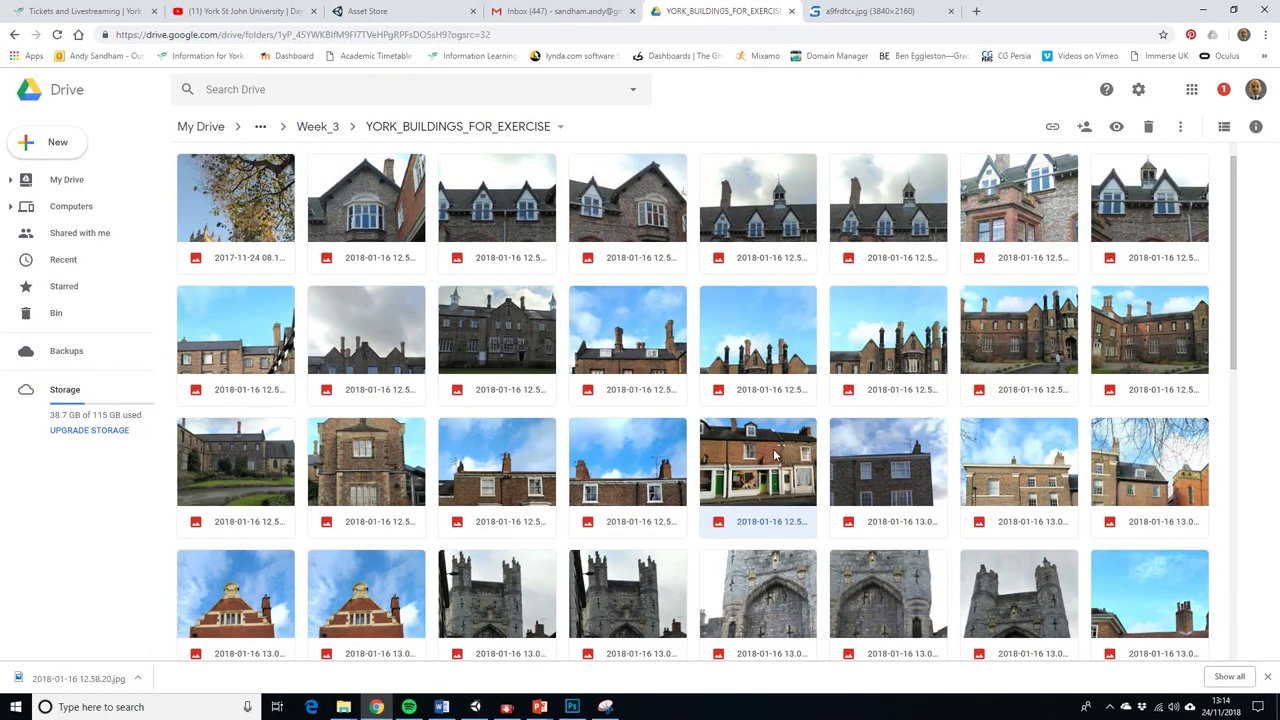
{"action": "left_click", "coordinate": [866, 12]}
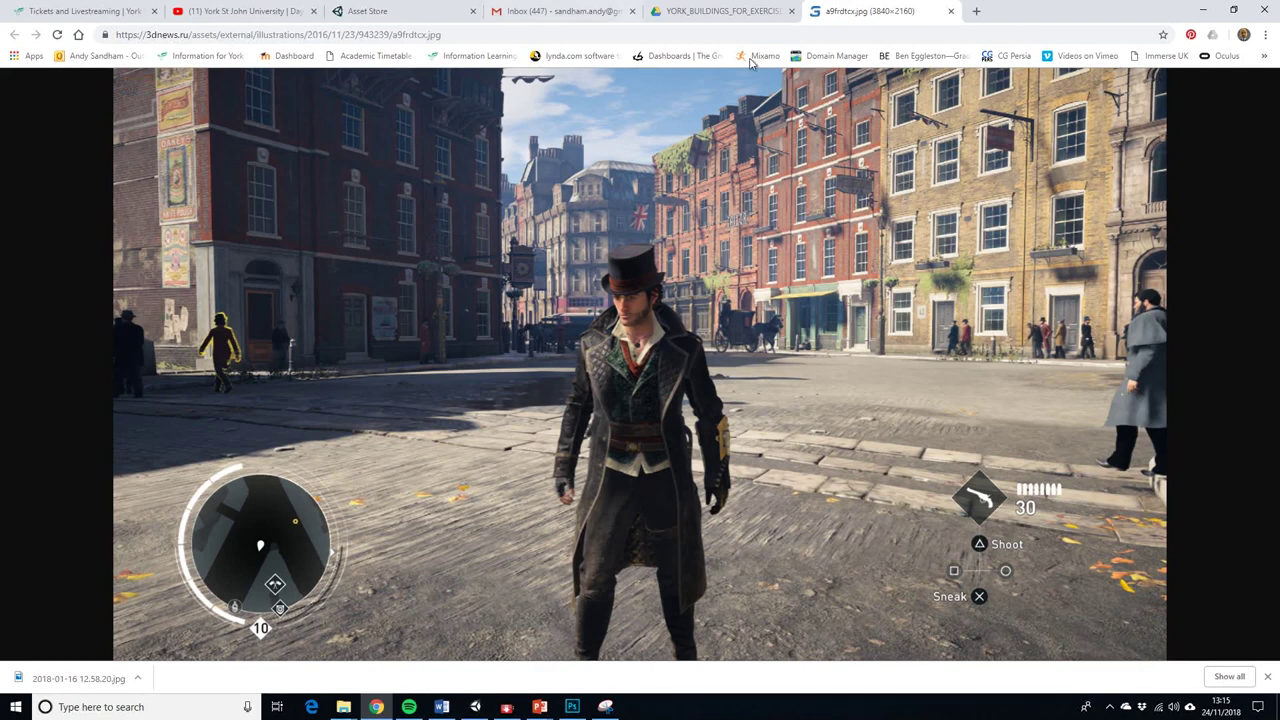
Switch to Photoshop and marquee-select single windows and a doorway one after another on the brick facades in the game street image
{"action": "left_click", "coordinate": [585, 711]}
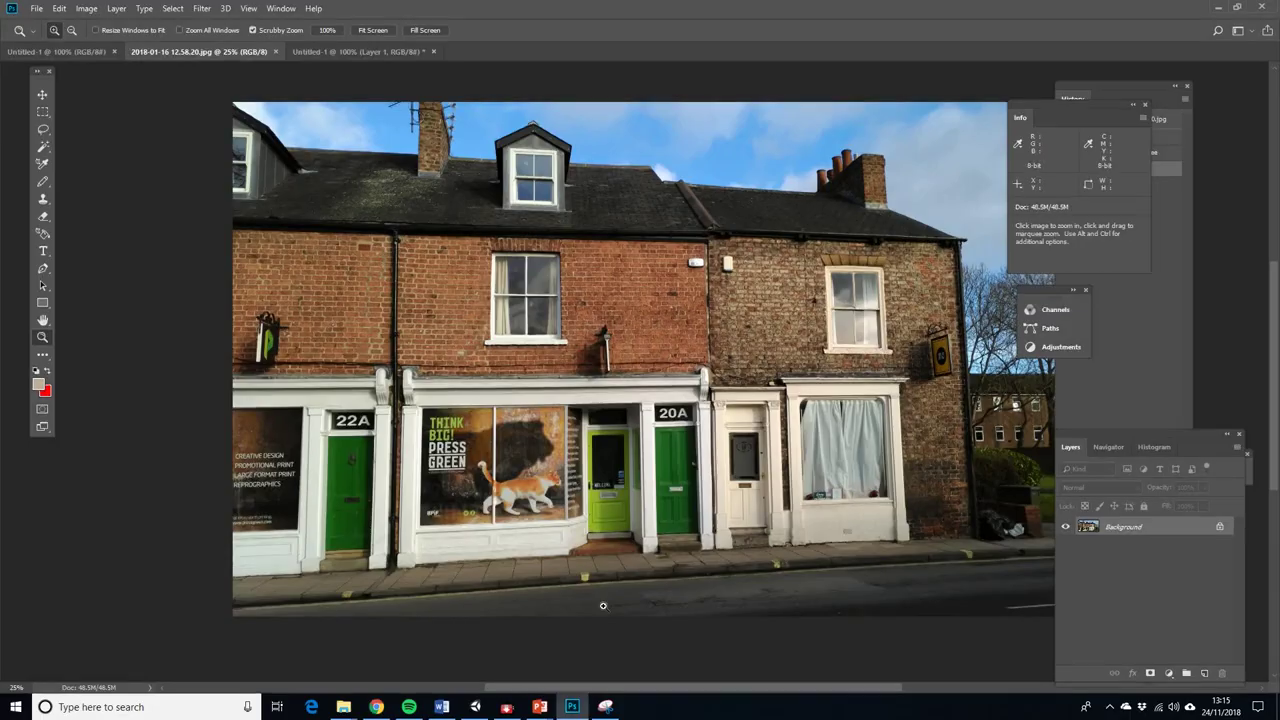
{"action": "left_click", "coordinate": [362, 51]}
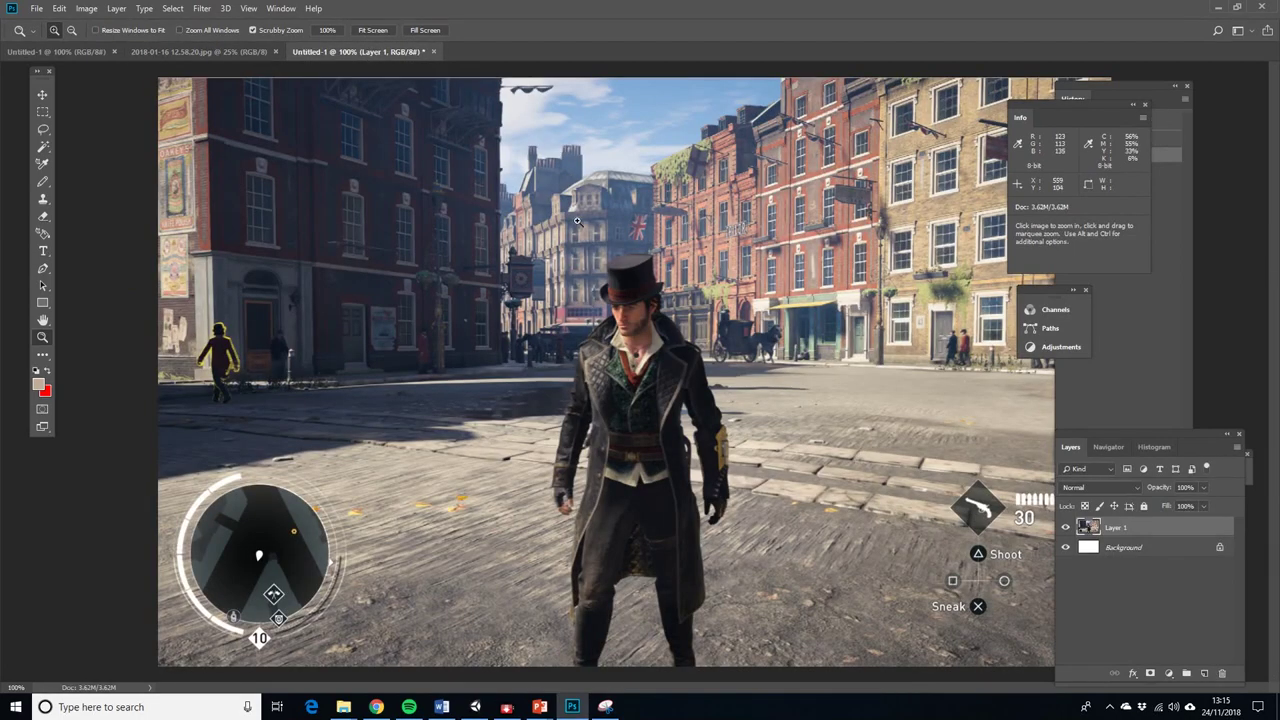
{"action": "left_click", "coordinate": [42, 111]}
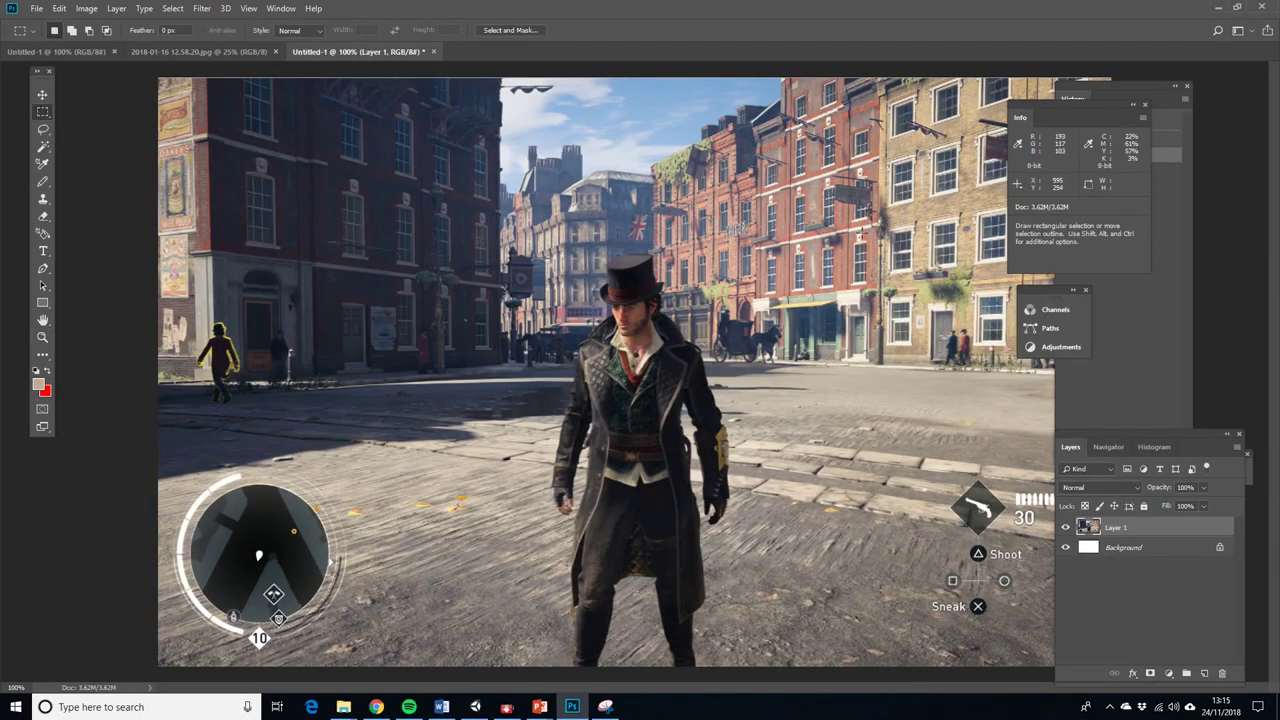
{"action": "left_click_drag", "start_coordinate": [812, 235], "coordinate": [850, 291]}
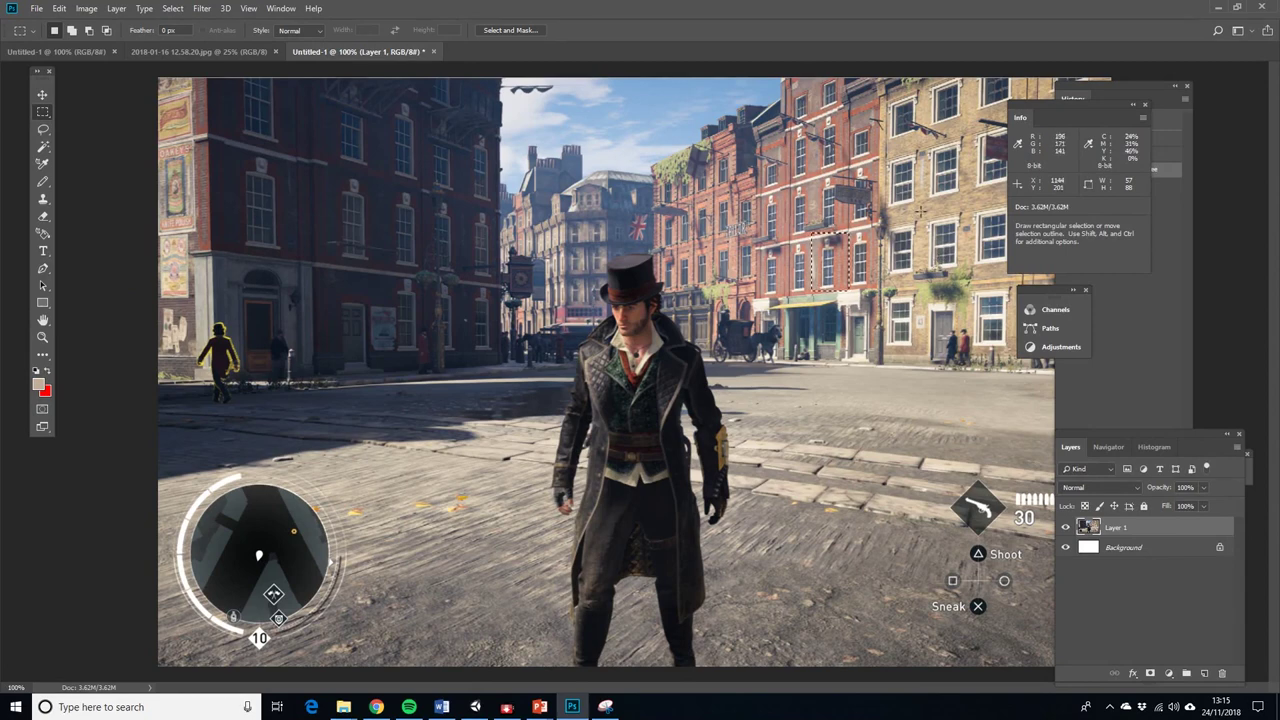
{"action": "left_click_drag", "start_coordinate": [977, 207], "coordinate": [970, 367]}
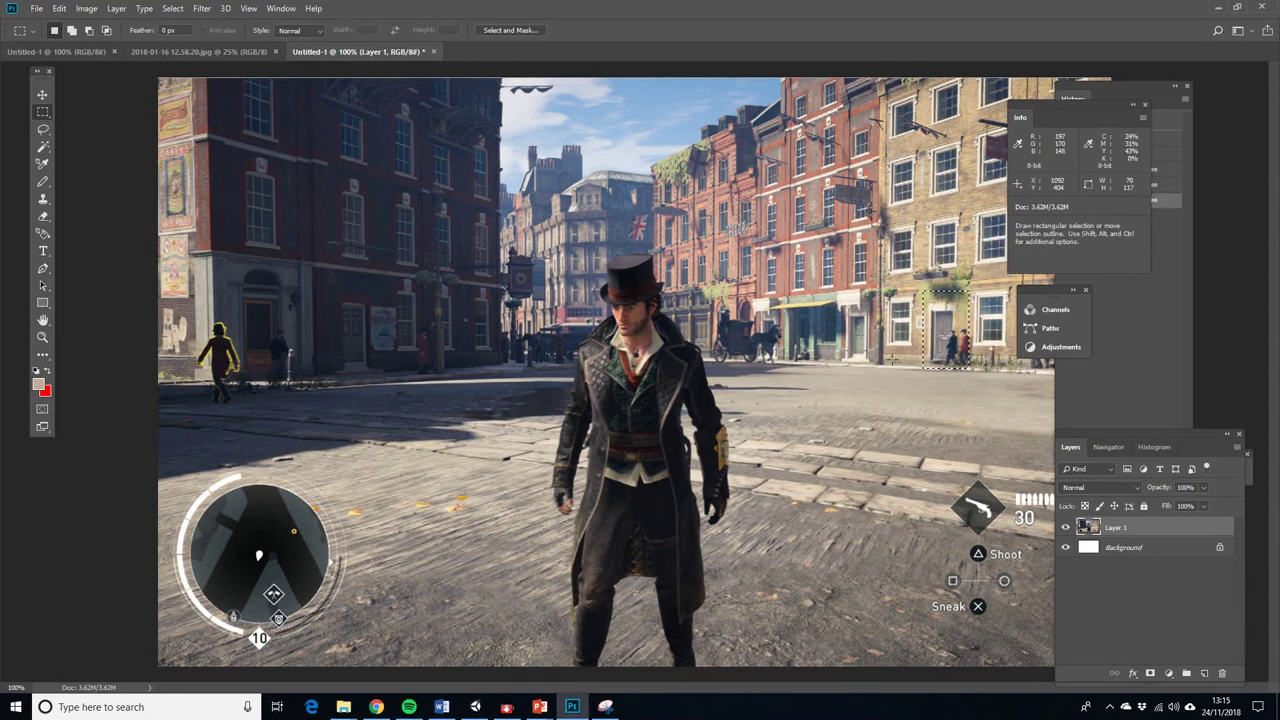
{"action": "left_click_drag", "start_coordinate": [928, 196], "coordinate": [966, 274]}
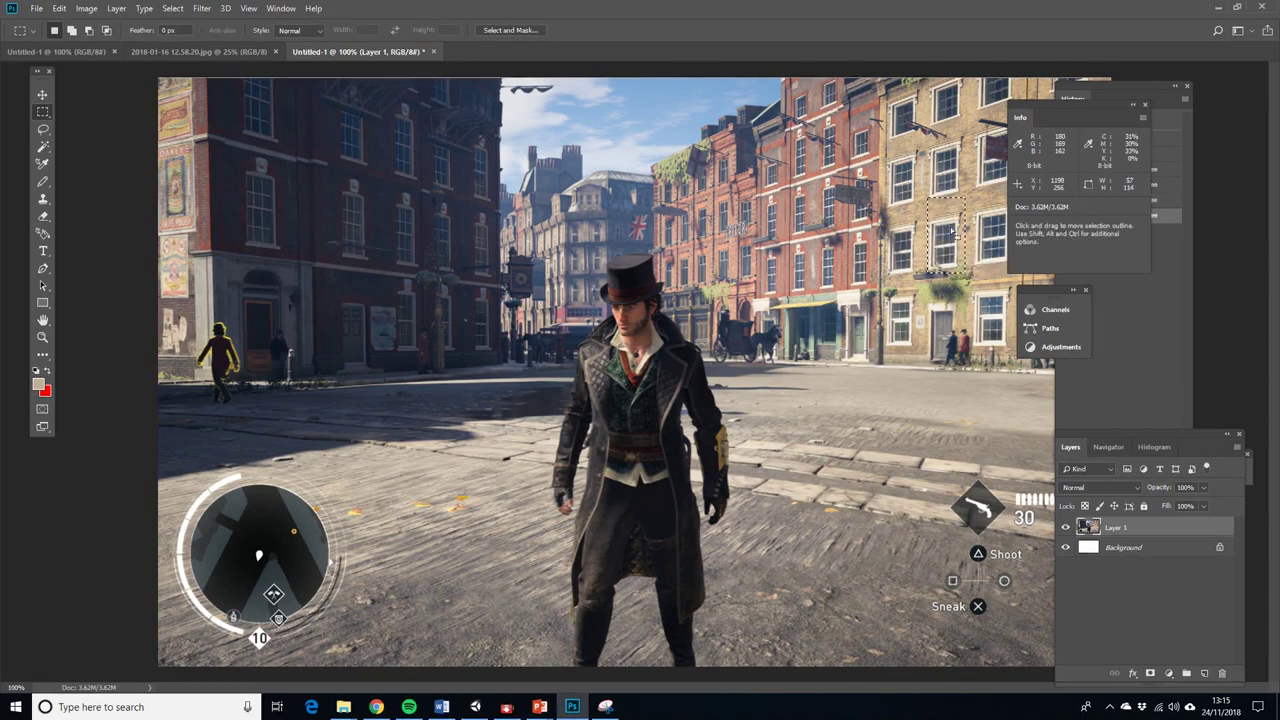
{"action": "left_click_drag", "start_coordinate": [889, 95], "coordinate": [926, 143]}
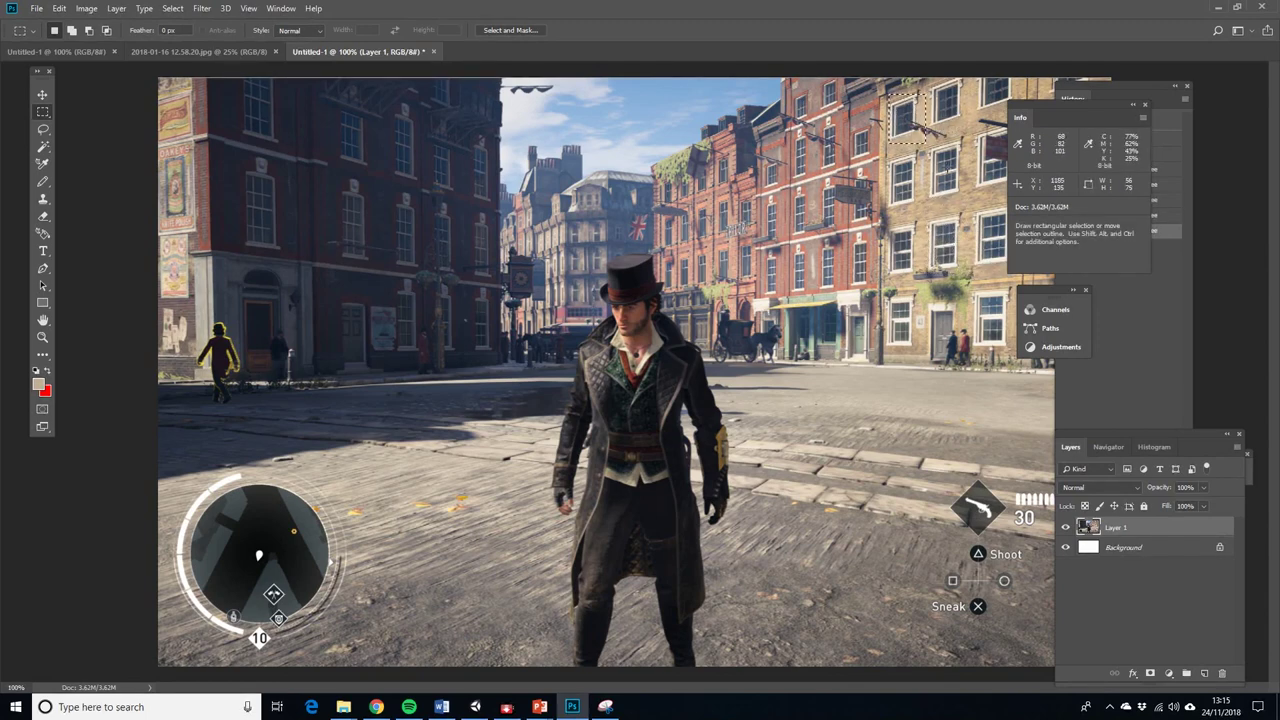
Clear the selection and outline the top window area of the yellow-brick building with the Polygonal Lasso
{"action": "right_click", "coordinate": [43, 116]}
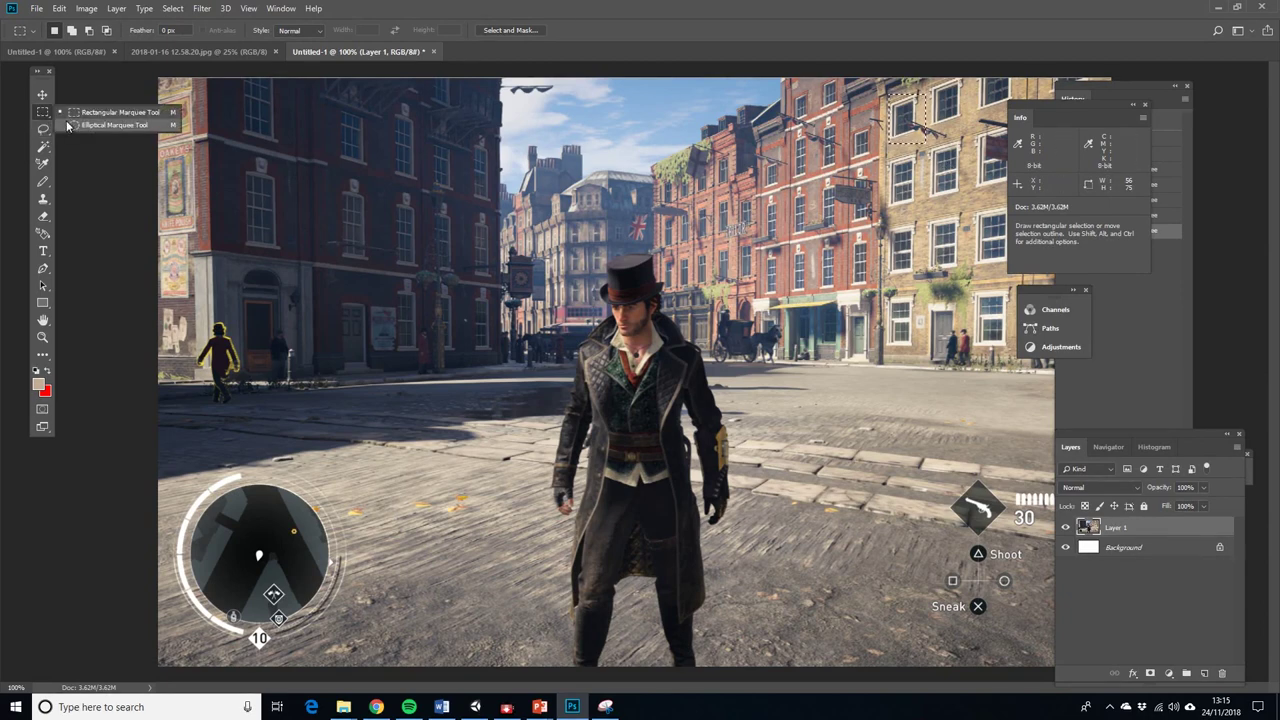
{"action": "left_click", "coordinate": [52, 130]}
{"action": "right_click", "coordinate": [44, 132]}
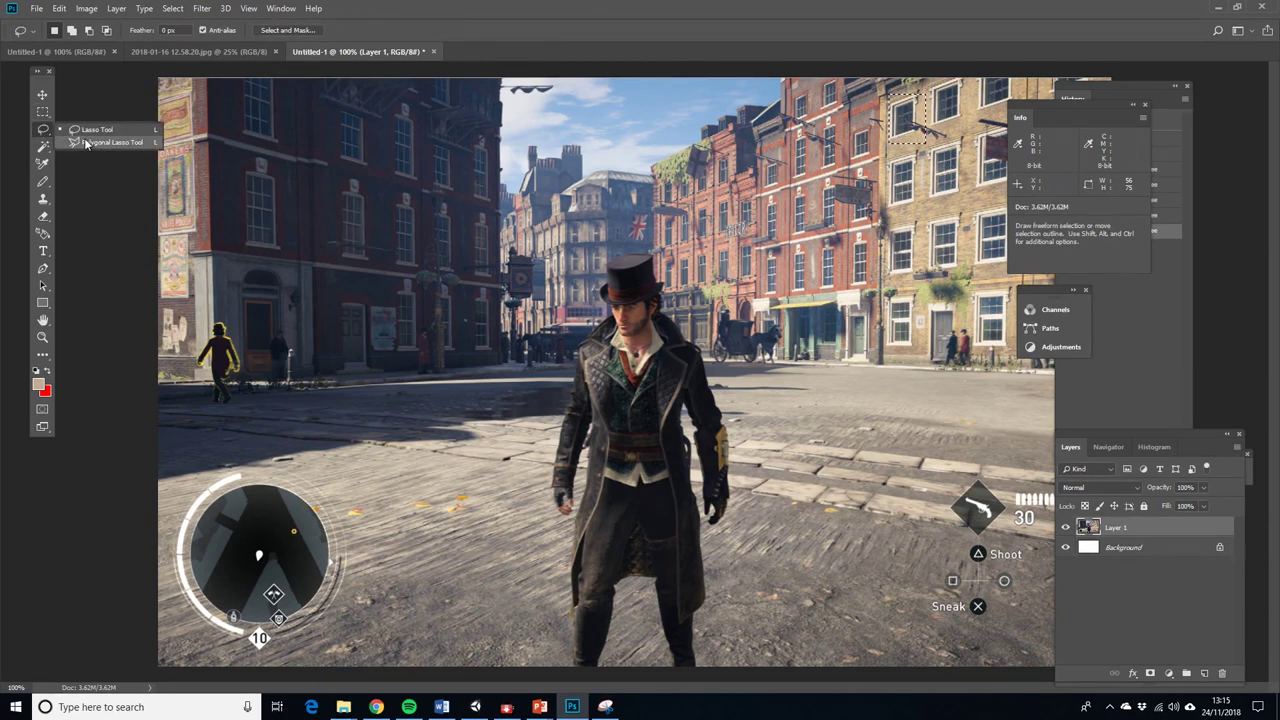
{"action": "left_click", "coordinate": [90, 138]}
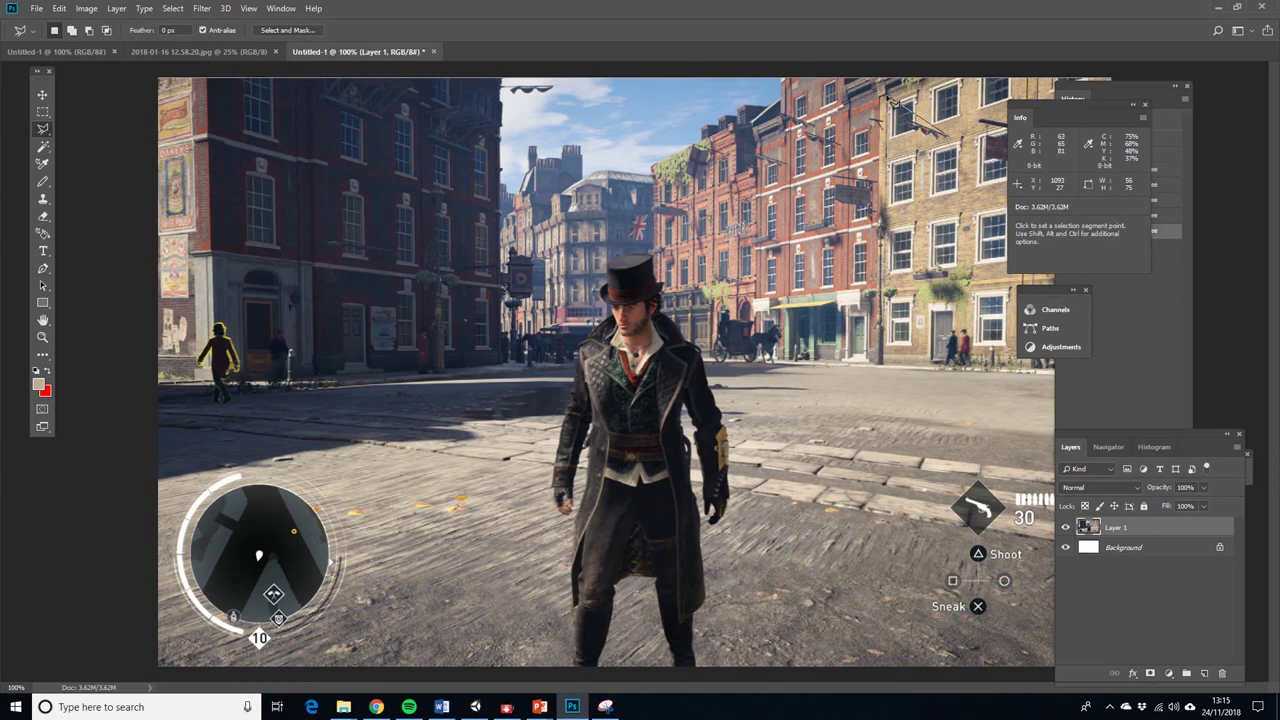
{"action": "key", "text": "ctrl+d"}
{"action": "left_click", "coordinate": [883, 80]}
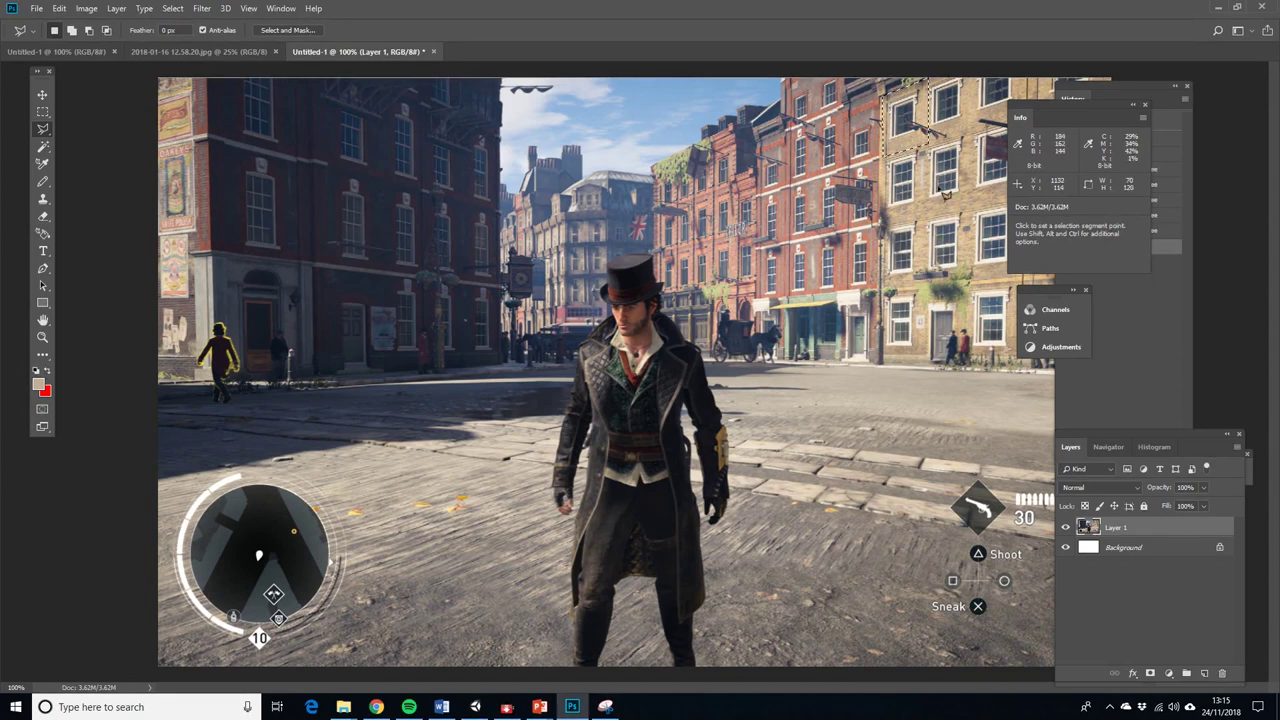
{"action": "left_click", "coordinate": [930, 78]}
{"action": "left_click", "coordinate": [930, 150]}
{"action": "double_click", "coordinate": [885, 156]}
Outline further facade areas with the Polygonal Lasso, including the red-brick building's edge, and clear the selection with the Rectangular Marquee active
{"action": "left_click", "coordinate": [918, 209]}
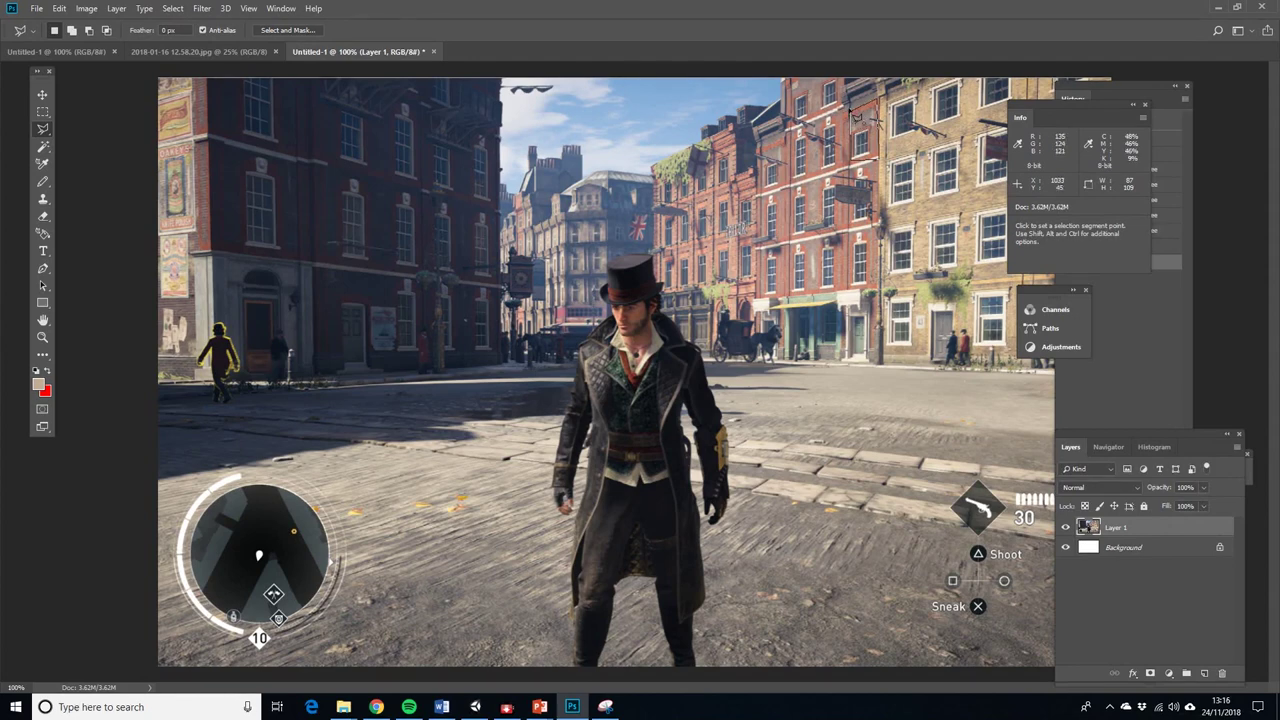
{"action": "left_click", "coordinate": [857, 114]}
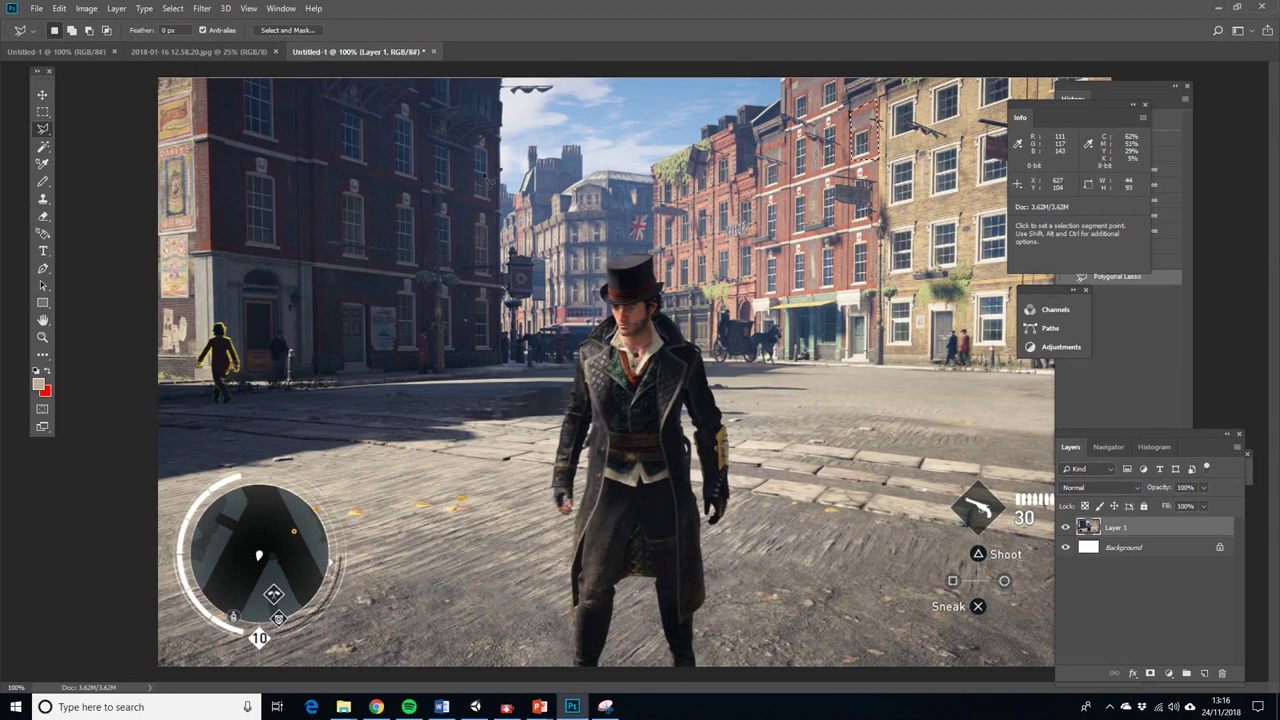
{"action": "key", "text": "m"}
{"action": "key", "text": "ctrl+d"}
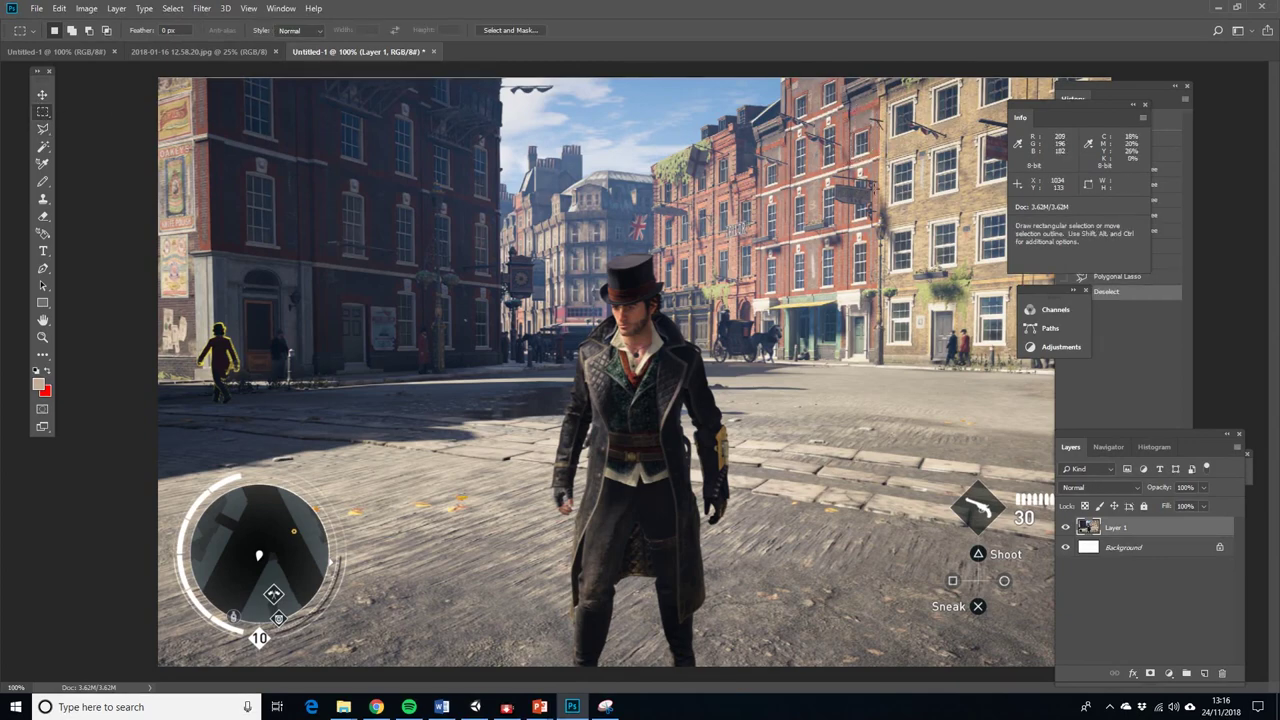
Marquee-select the whole middle building below the roof in the 2018-01-16 12.58.20.jpg photo, about 1843 × 1905 px, and deselect it
{"action": "left_click", "coordinate": [222, 52]}
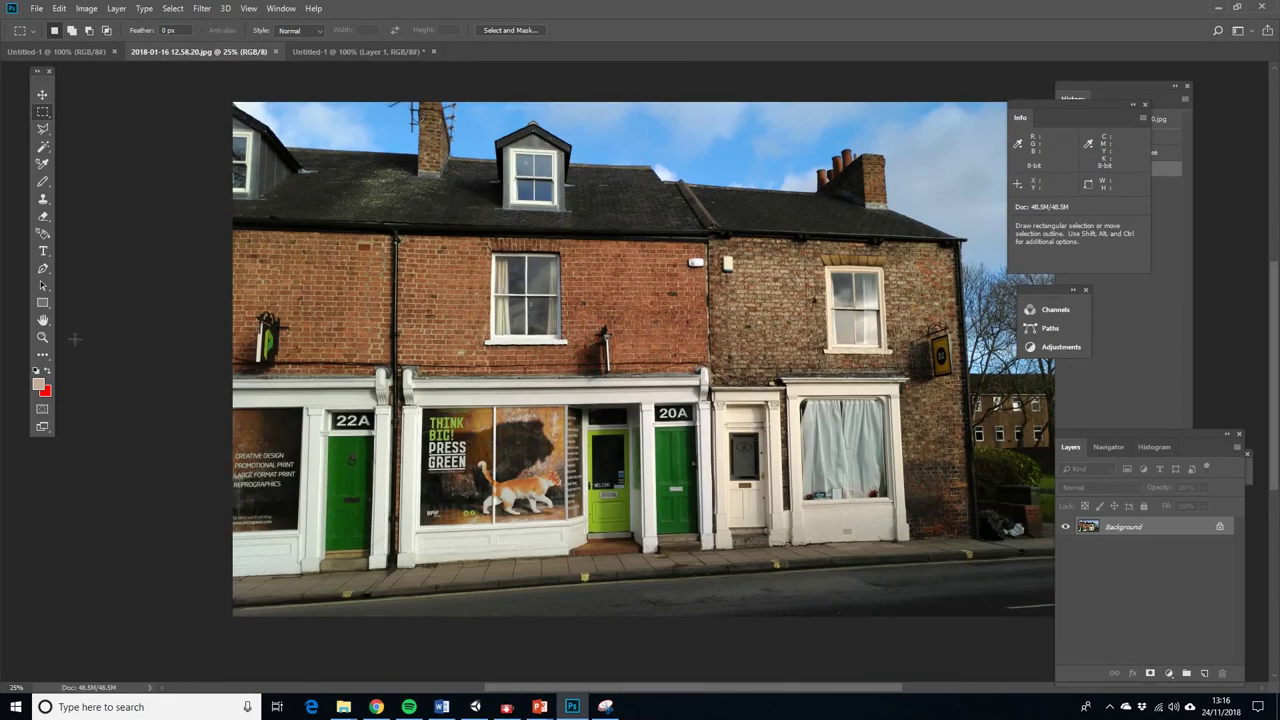
{"action": "left_click", "coordinate": [43, 337]}
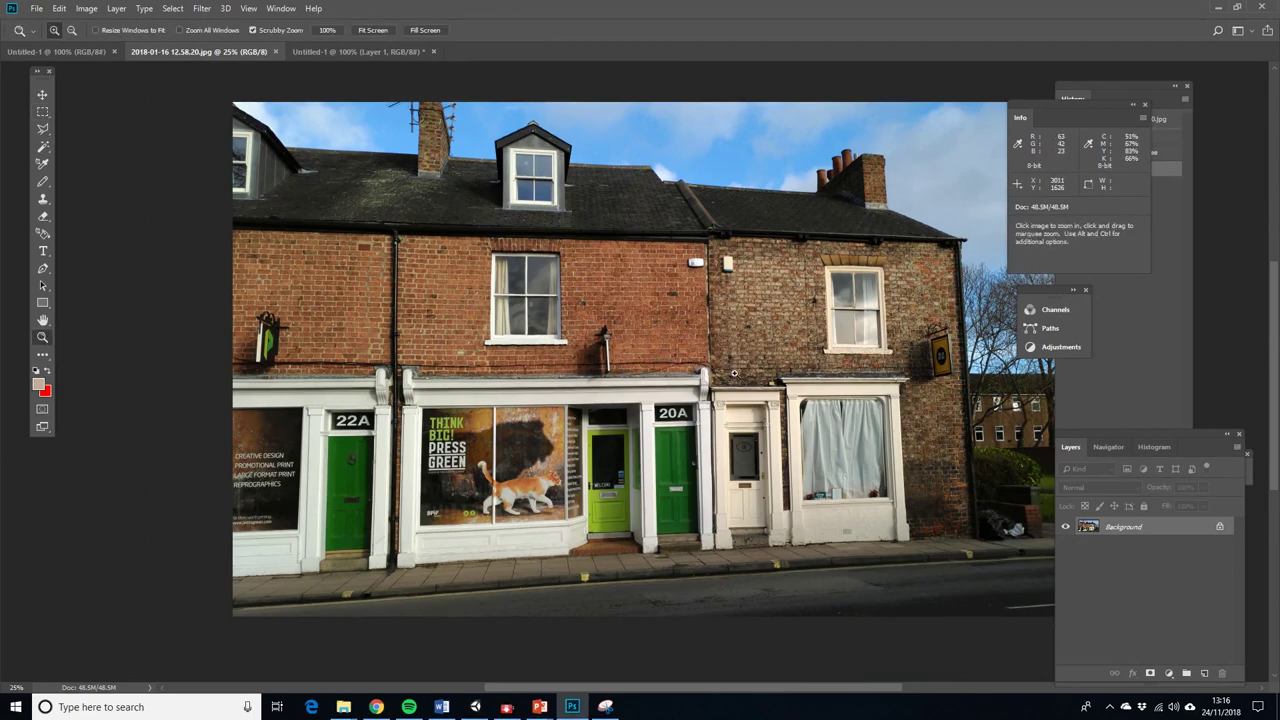
{"action": "left_click", "coordinate": [662, 383]}
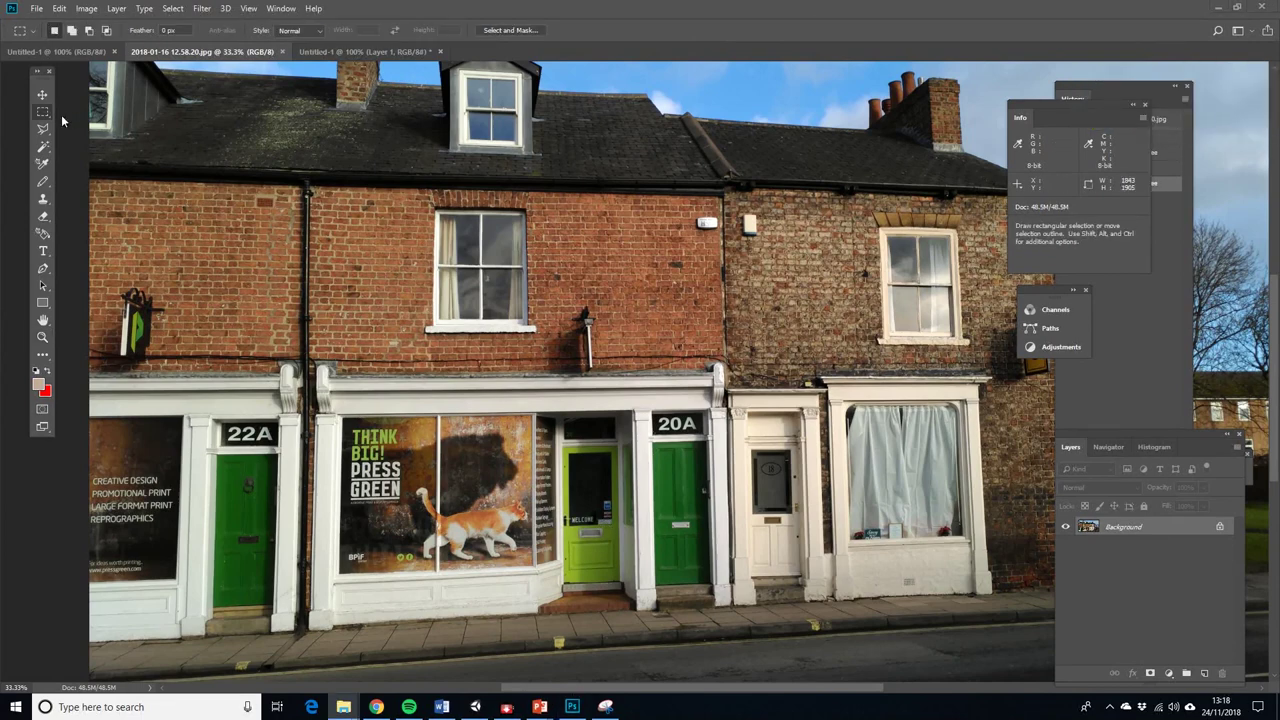
{"action": "left_click_drag", "start_coordinate": [310, 184], "coordinate": [724, 608]}
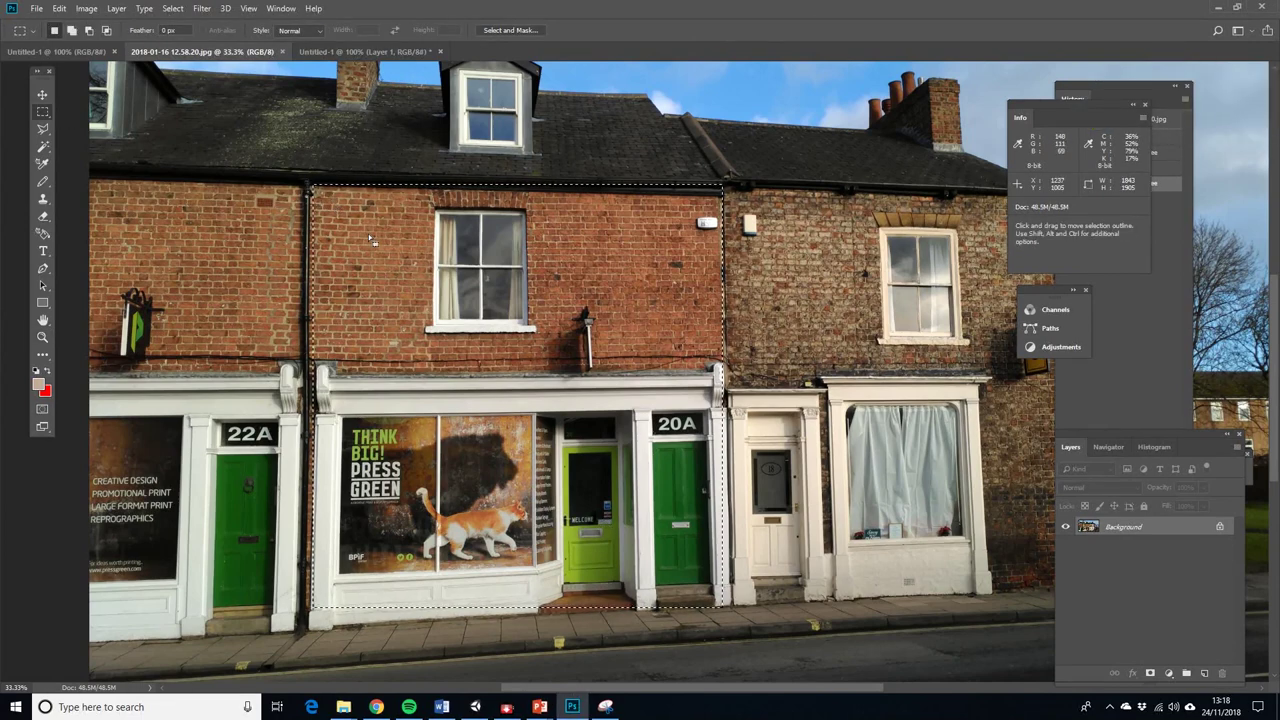
{"action": "left_click", "coordinate": [520, 221]}
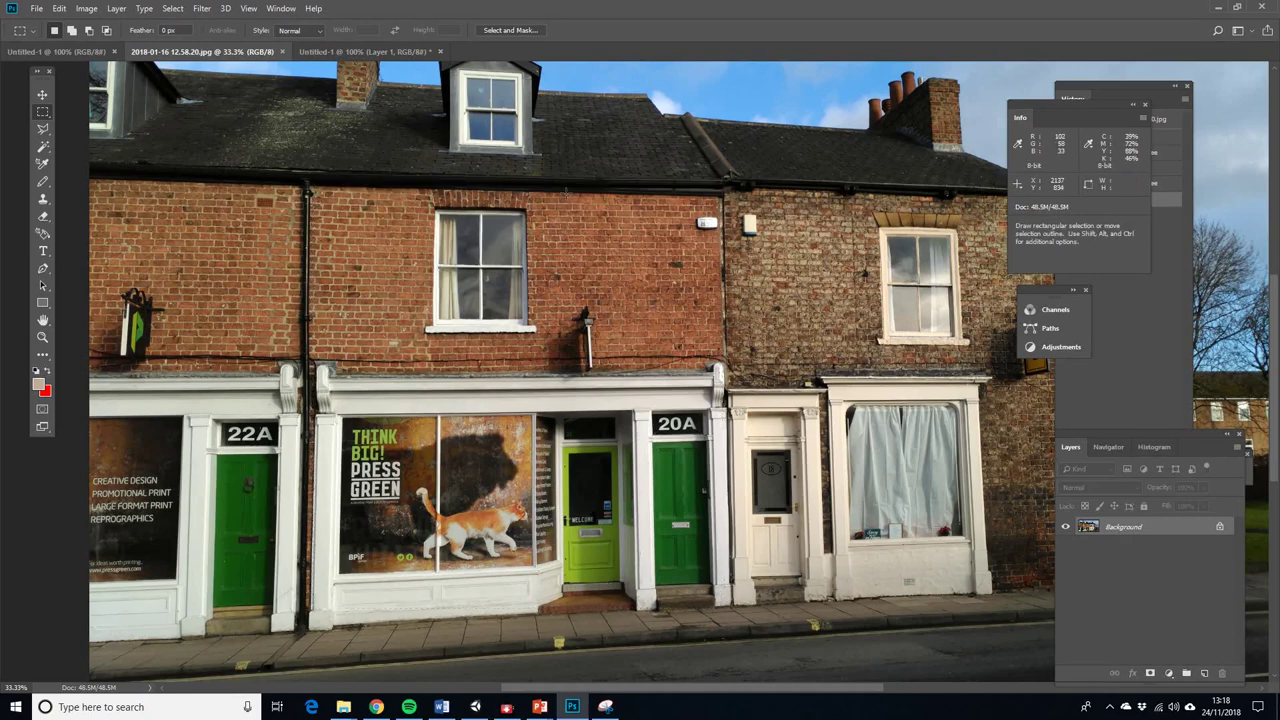
Marquee-select the middle building's quarters in turn, from the upper brick area with the window, about 919 × 835 px, to the brick beside it
{"action": "left_click_drag", "start_coordinate": [320, 184], "coordinate": [526, 366]}
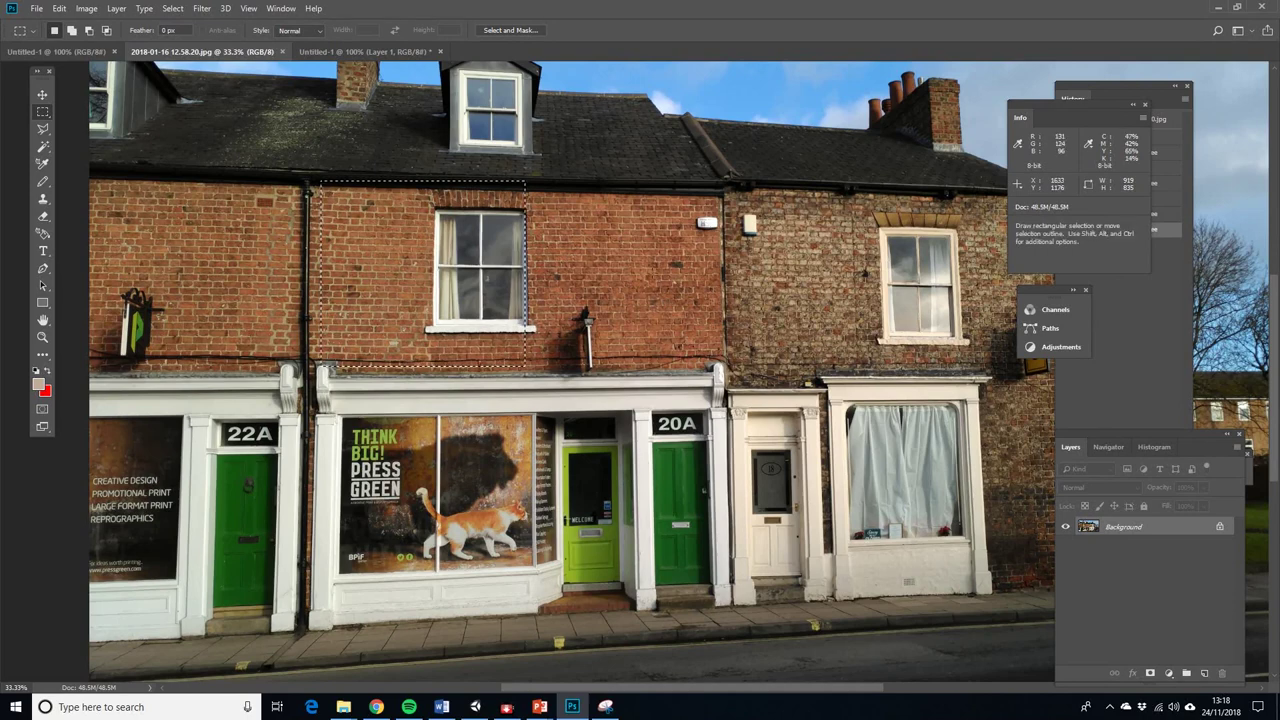
{"action": "left_click", "coordinate": [462, 343]}
{"action": "left_click_drag", "start_coordinate": [318, 378], "coordinate": [645, 603]}
{"action": "left_click_drag", "start_coordinate": [540, 376], "coordinate": [728, 612]}
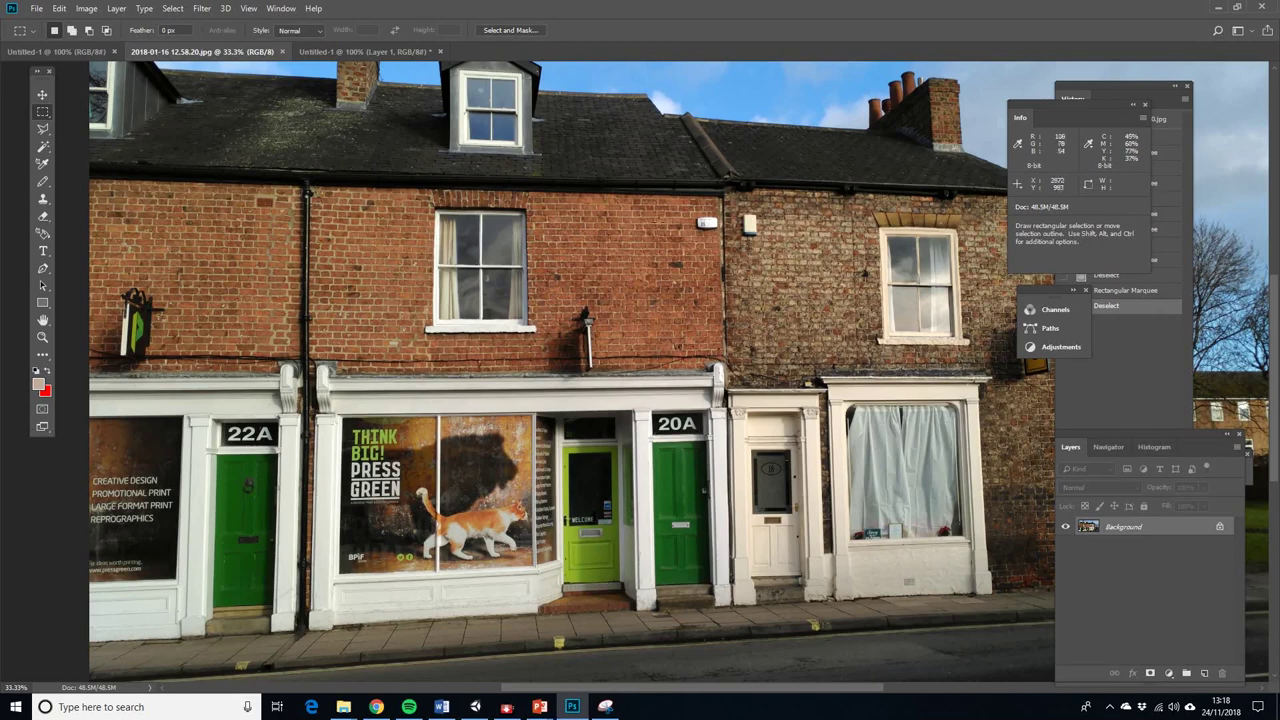
{"action": "left_click_drag", "start_coordinate": [552, 194], "coordinate": [722, 367]}
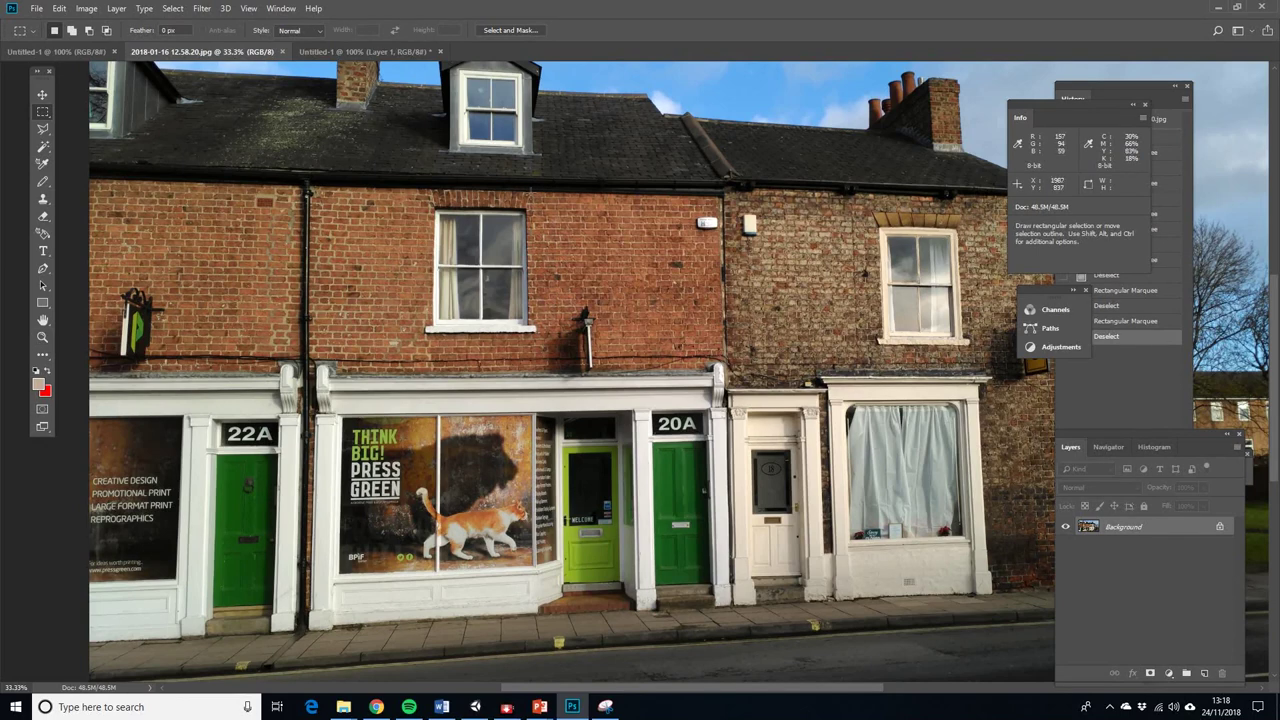
{"action": "left_click_drag", "start_coordinate": [538, 195], "coordinate": [722, 376]}
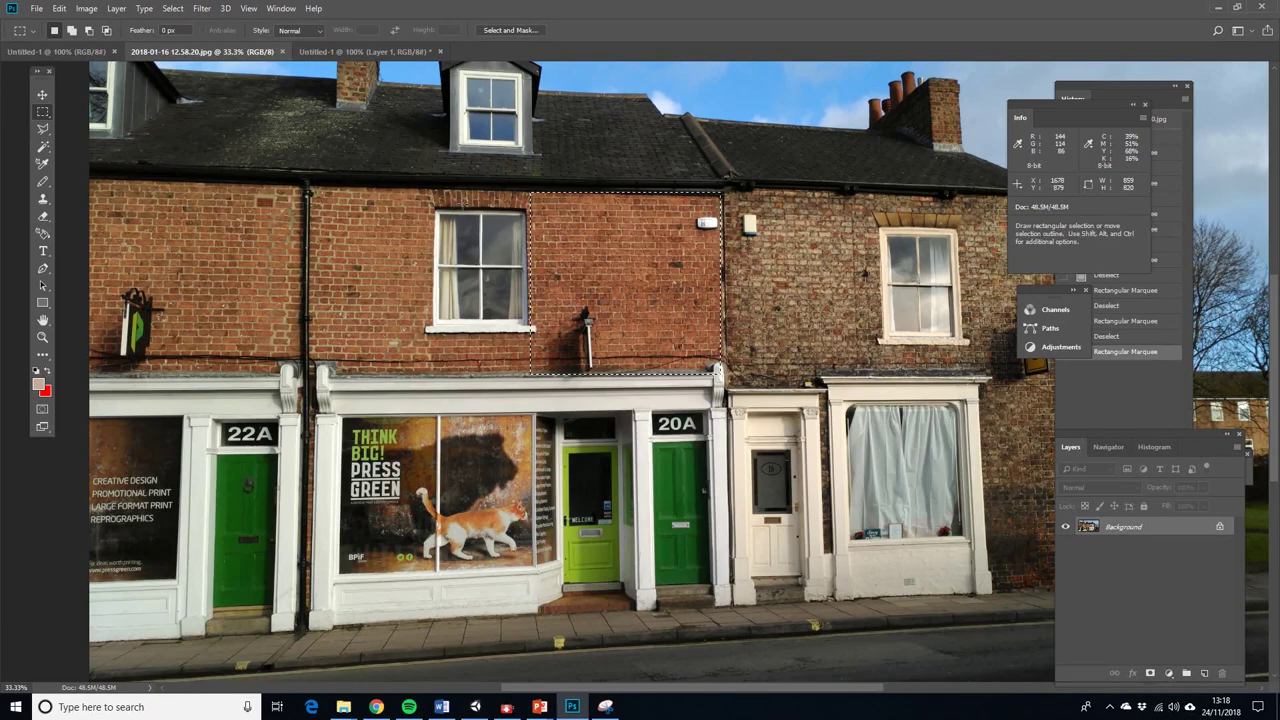
{"action": "key", "text": "alt+F9"}
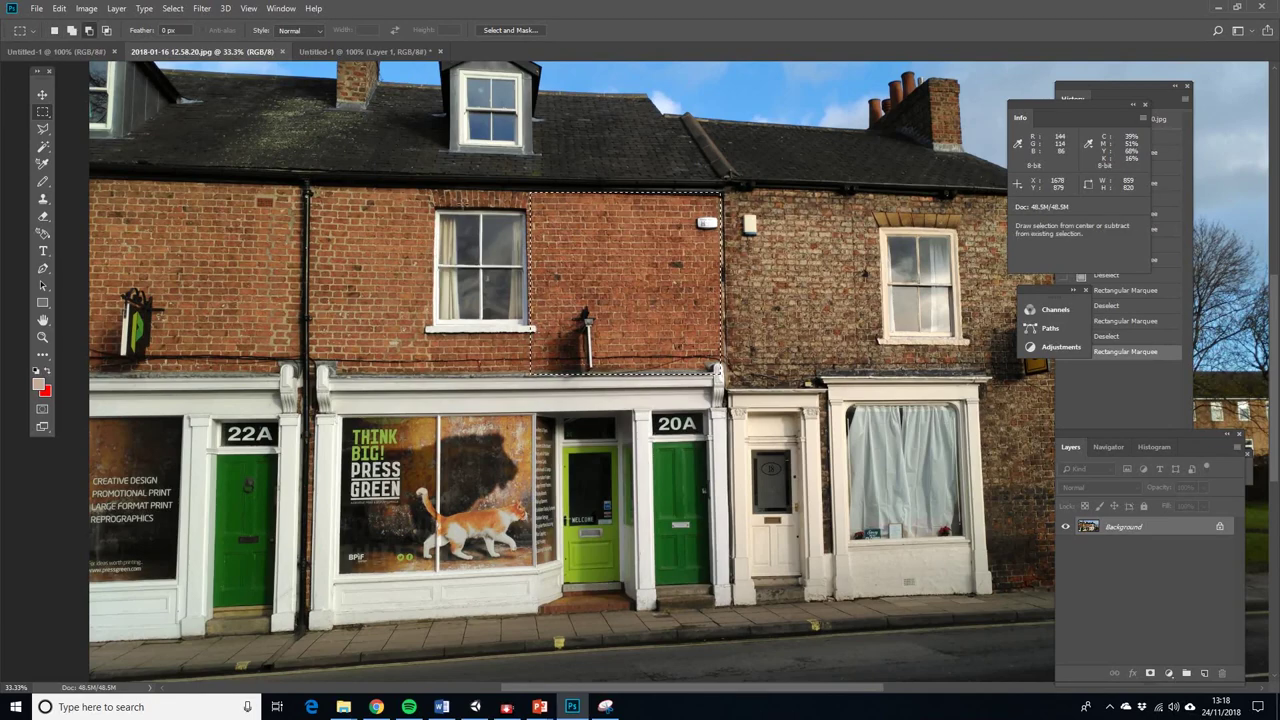
{"action": "key", "text": "alt+F9"}
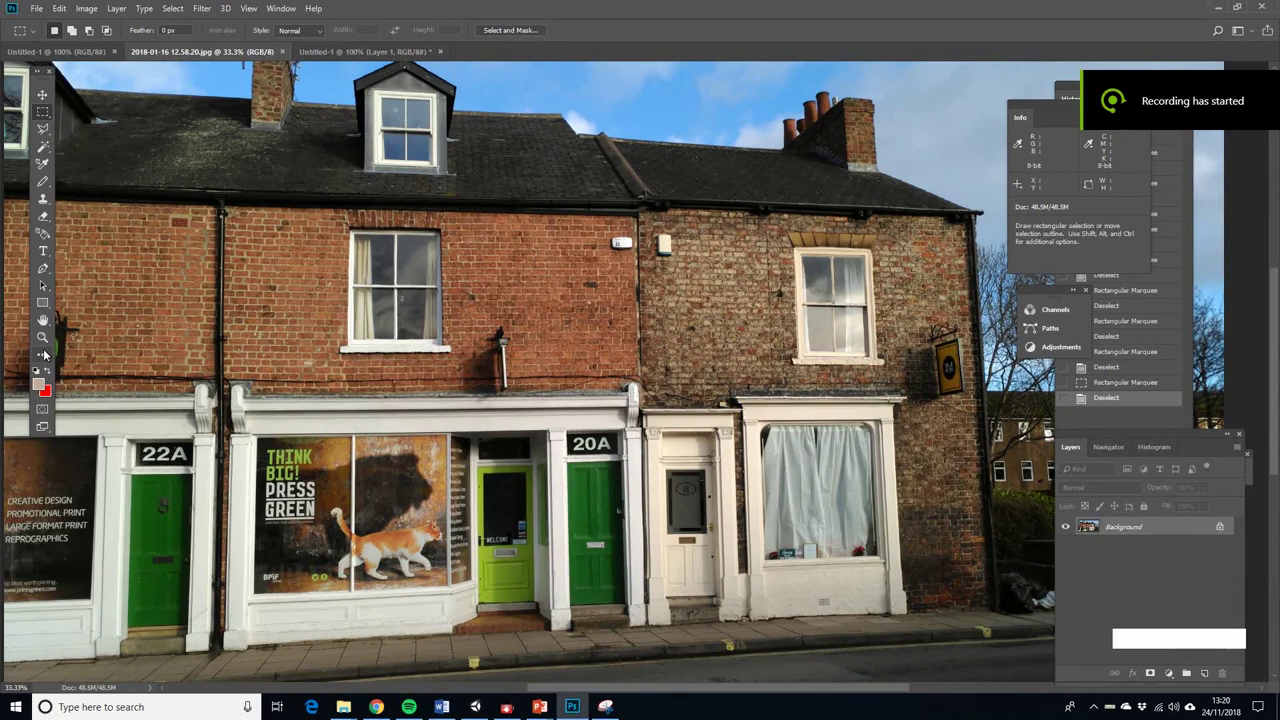
Marquee-select the upper brickwork beside the window, about 849 × 835 px, and replace it with the drainpipe-side section, about 837 × 849 px
{"action": "left_click", "coordinate": [42, 337]}
{"action": "left_click", "coordinate": [379, 366]}
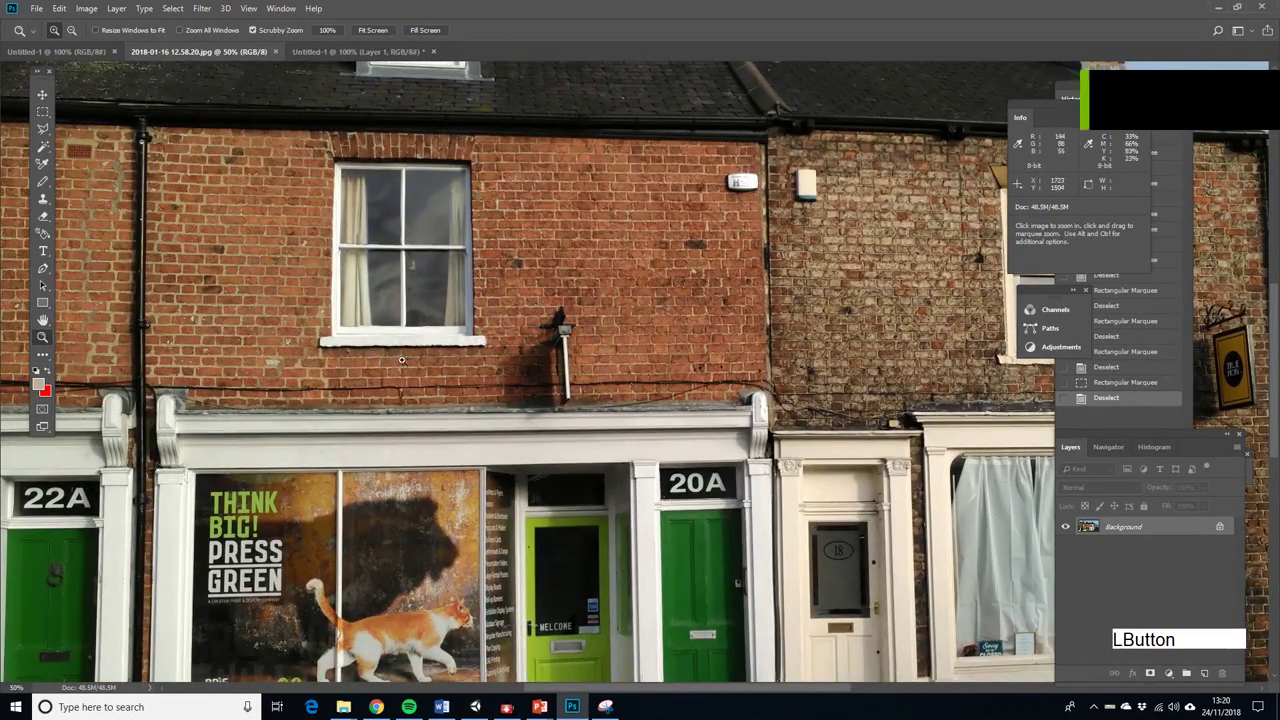
{"action": "left_click", "coordinate": [42, 111]}
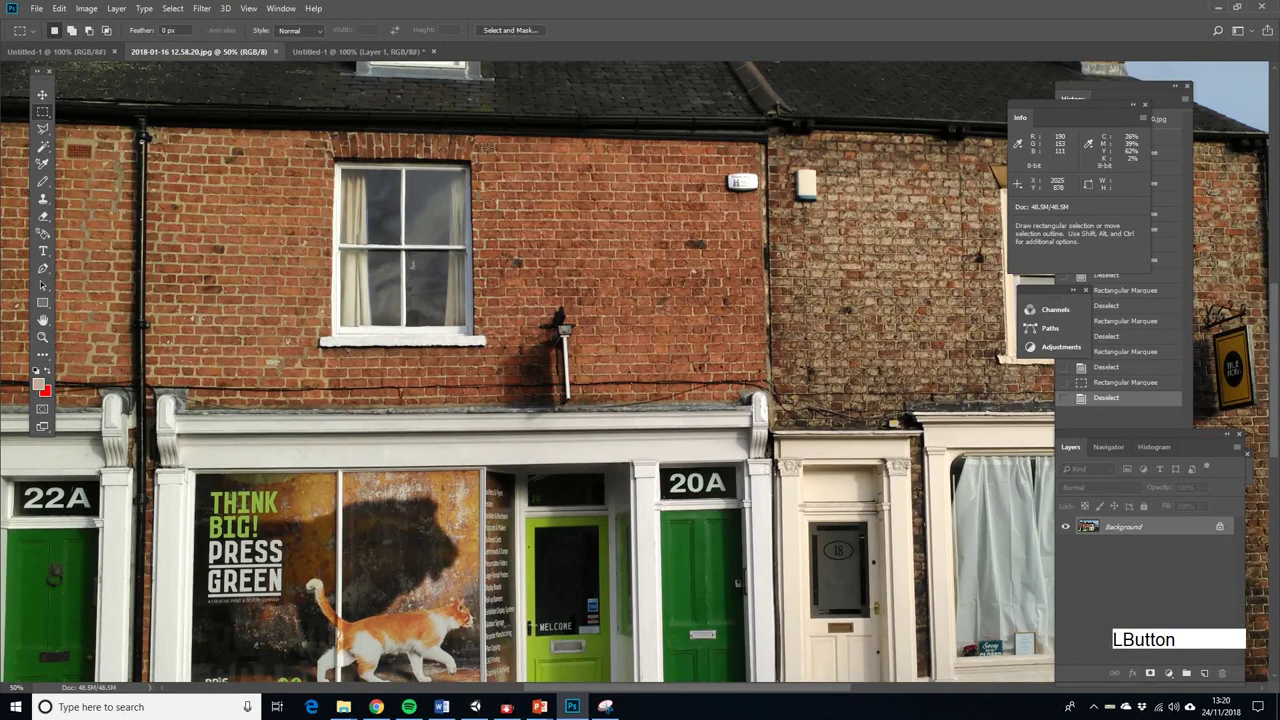
{"action": "left_click_drag", "start_coordinate": [478, 130], "coordinate": [762, 408]}
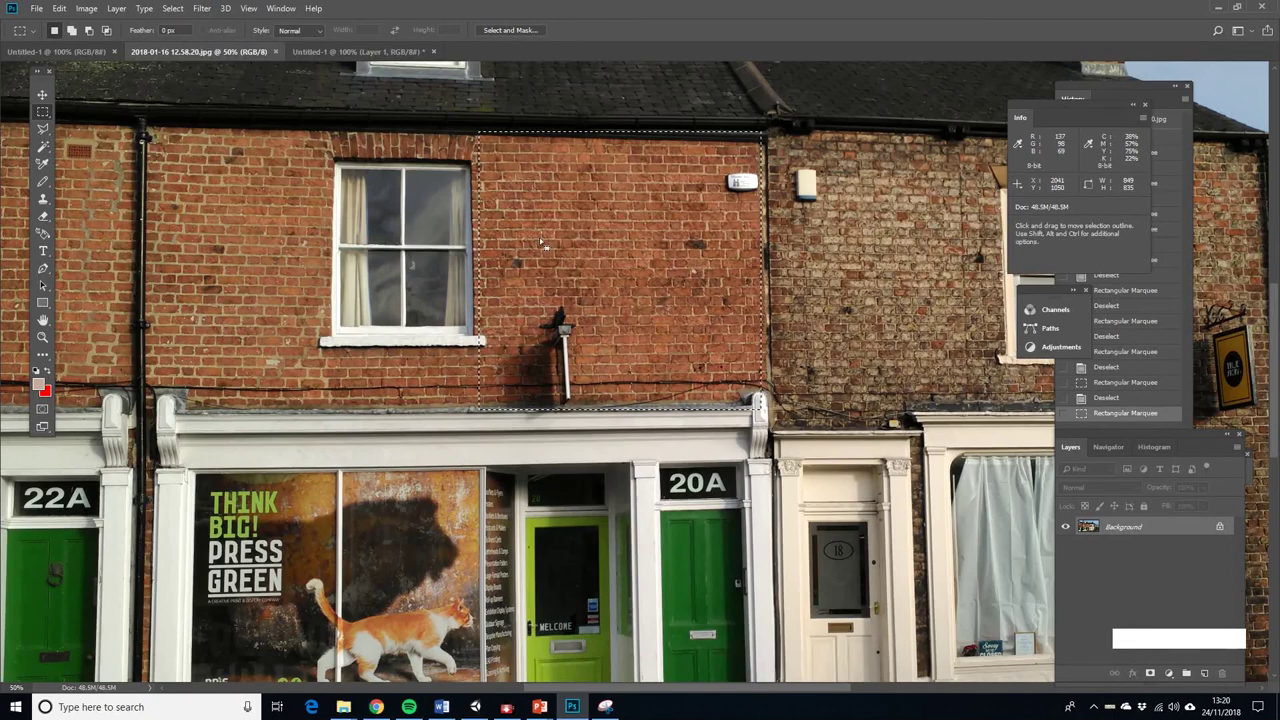
{"action": "left_click", "coordinate": [399, 483]}
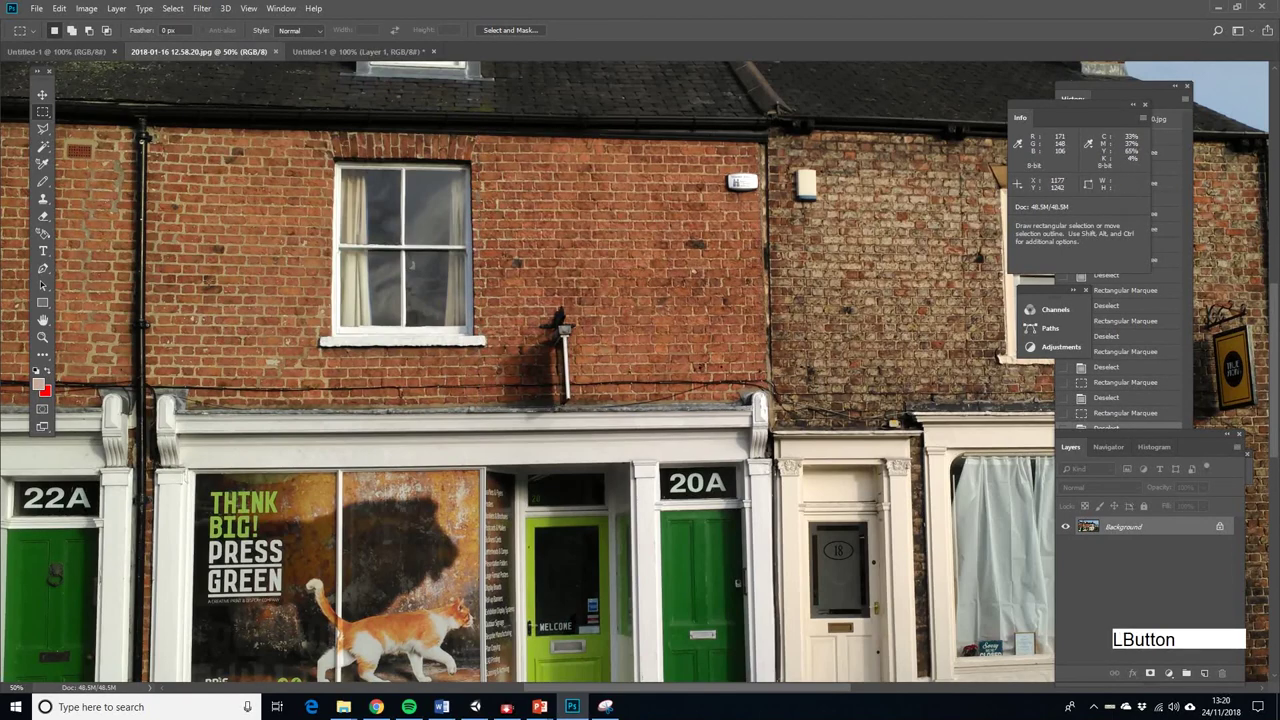
{"action": "left_click_drag", "start_coordinate": [150, 124], "coordinate": [429, 409]}
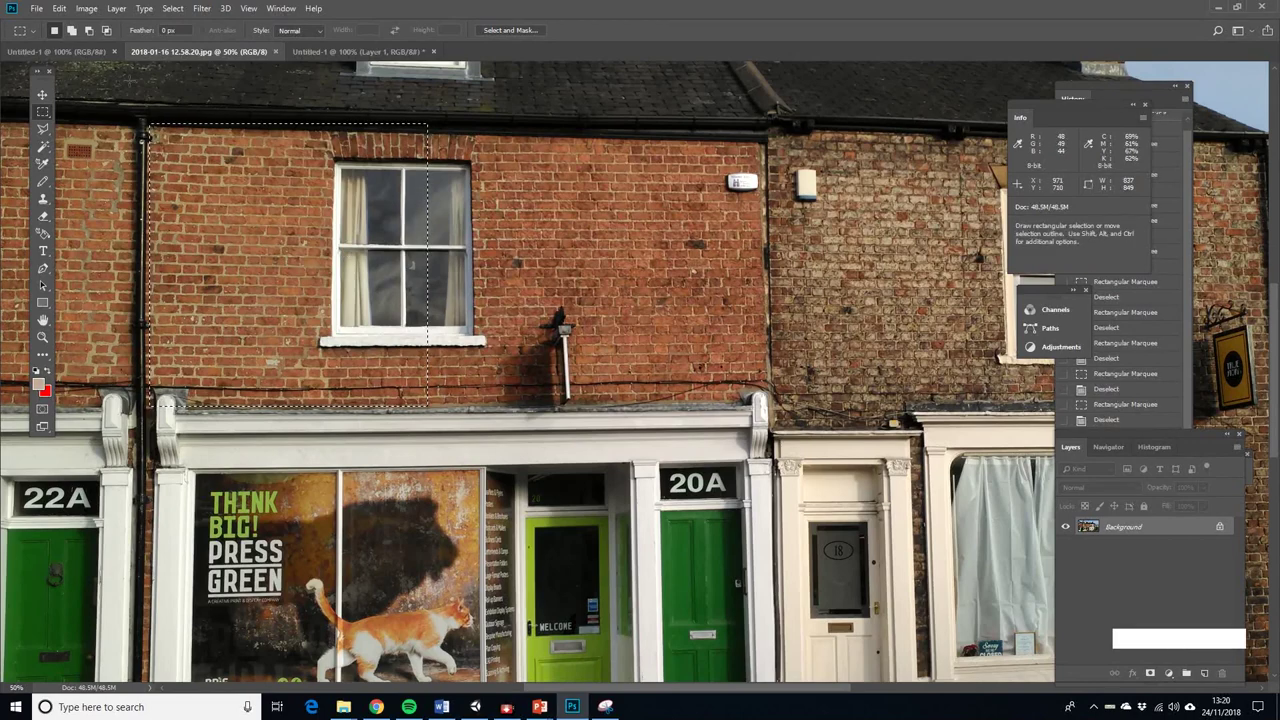
Copy the selected brick-and-window section and paste it into a new 837 × 849 px document with a white background
{"action": "left_click", "coordinate": [58, 9]}
{"action": "left_click", "coordinate": [90, 103]}
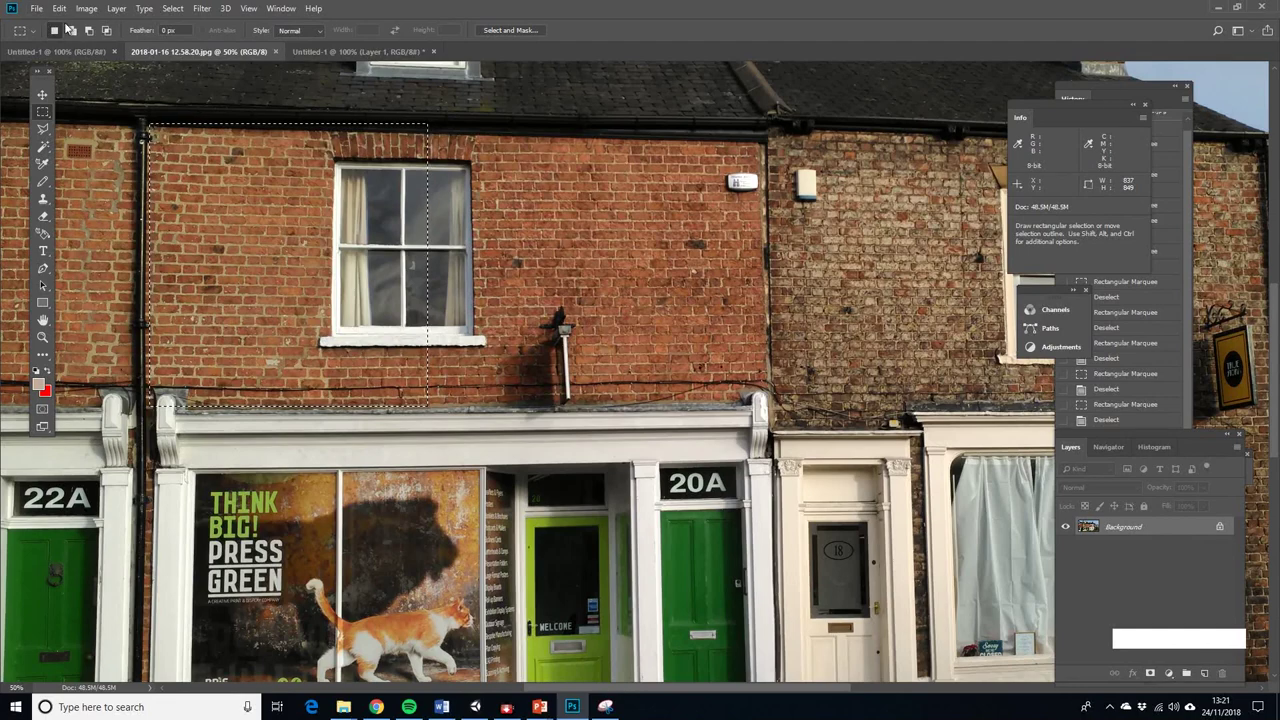
{"action": "left_click", "coordinate": [36, 8]}
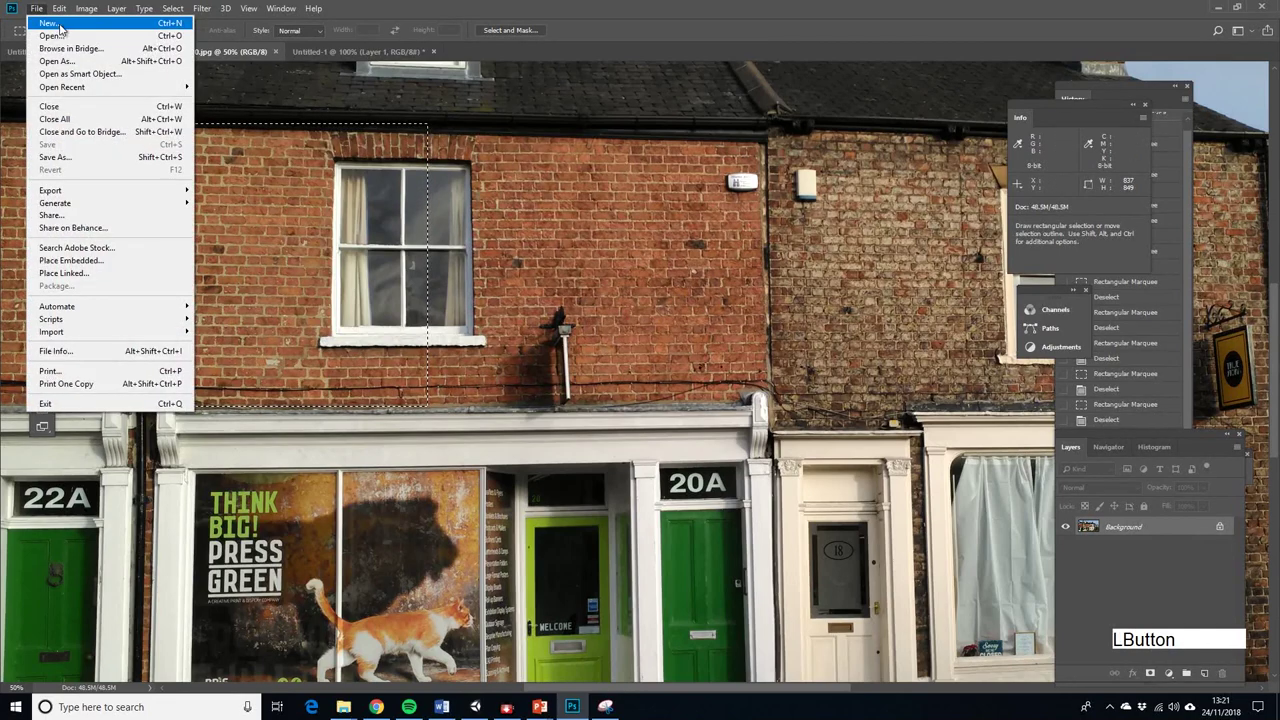
{"action": "left_click", "coordinate": [60, 24]}
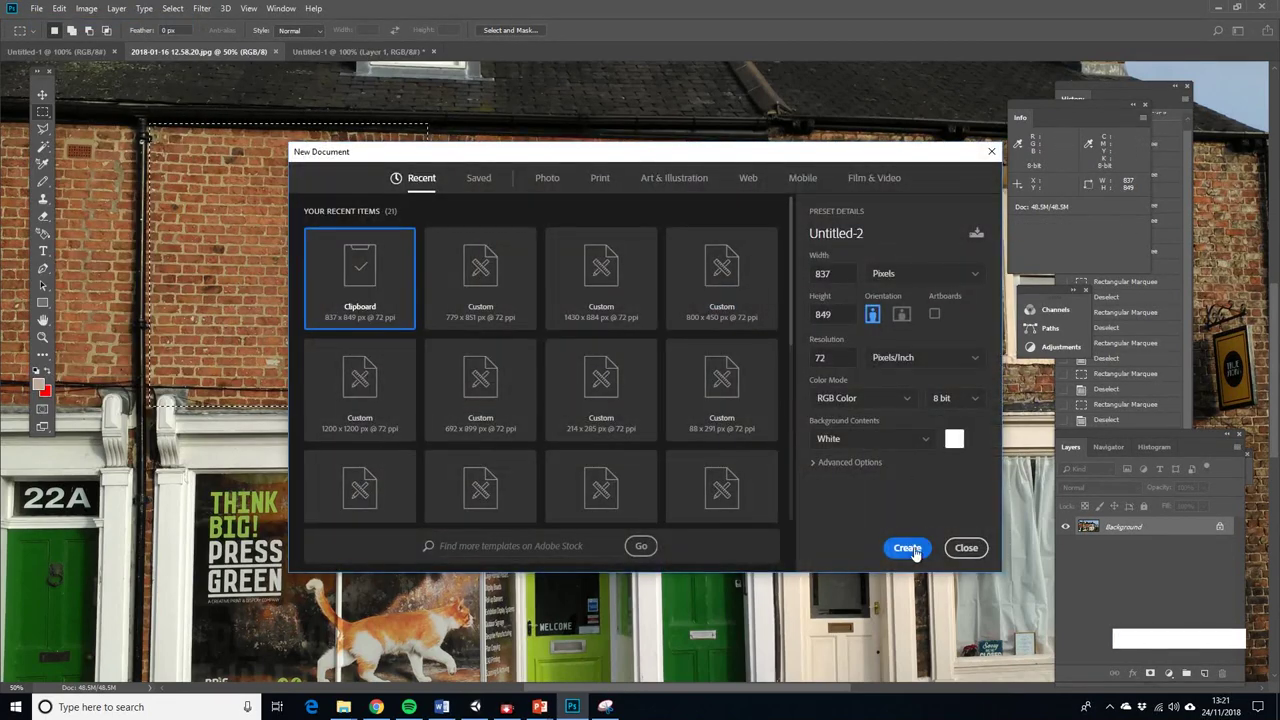
{"action": "left_click", "coordinate": [907, 548]}
{"action": "left_click", "coordinate": [59, 8]}
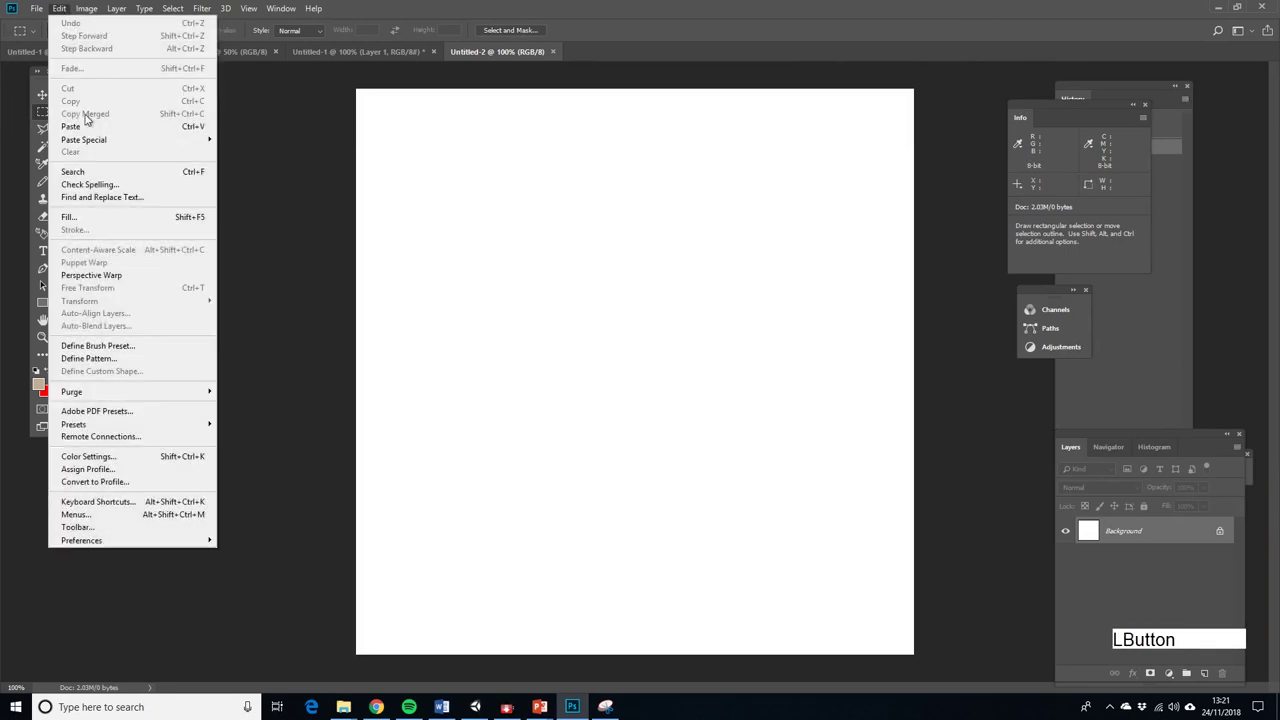
{"action": "left_click", "coordinate": [72, 126]}
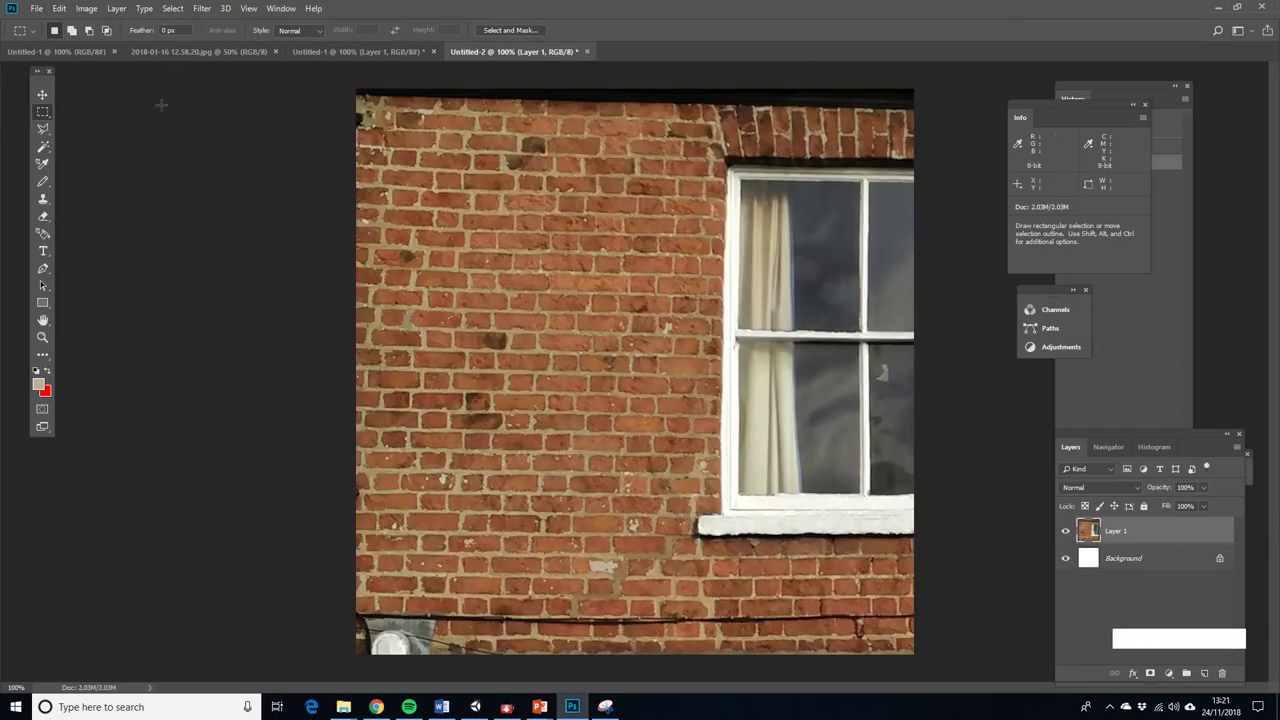
Distort the pasted layer by pulling its upper-left corner outward and down, about -2.4° of skew, to level the brick courses, and apply it
{"action": "left_click", "coordinate": [60, 9]}
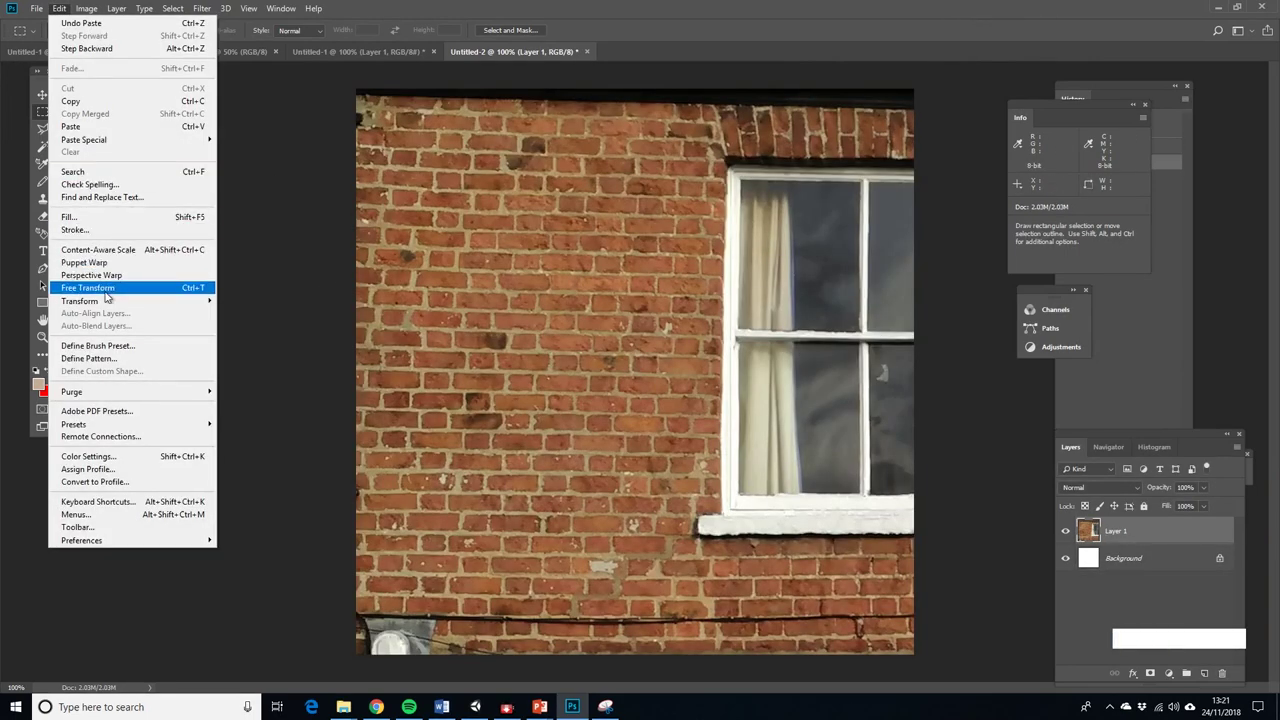
{"action": "mouse_move", "coordinate": [104, 305]}
{"action": "left_click", "coordinate": [245, 357]}
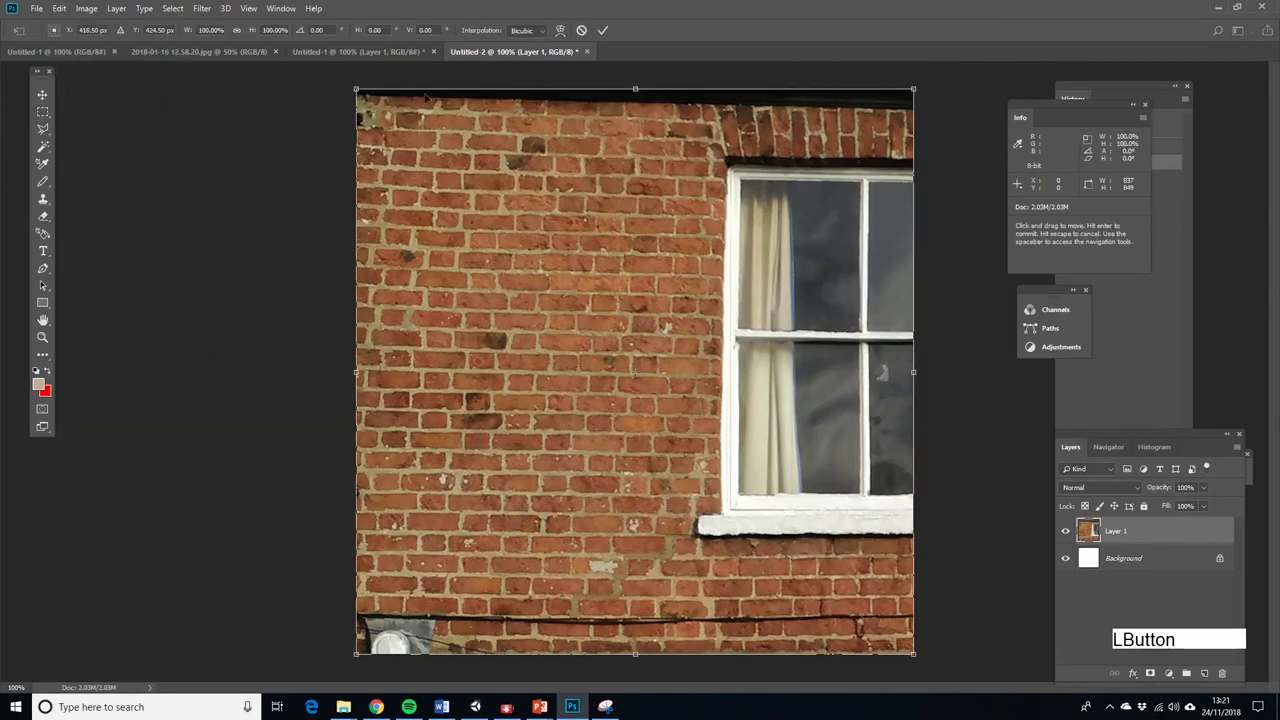
{"action": "left_click_drag", "start_coordinate": [363, 90], "coordinate": [331, 112]}
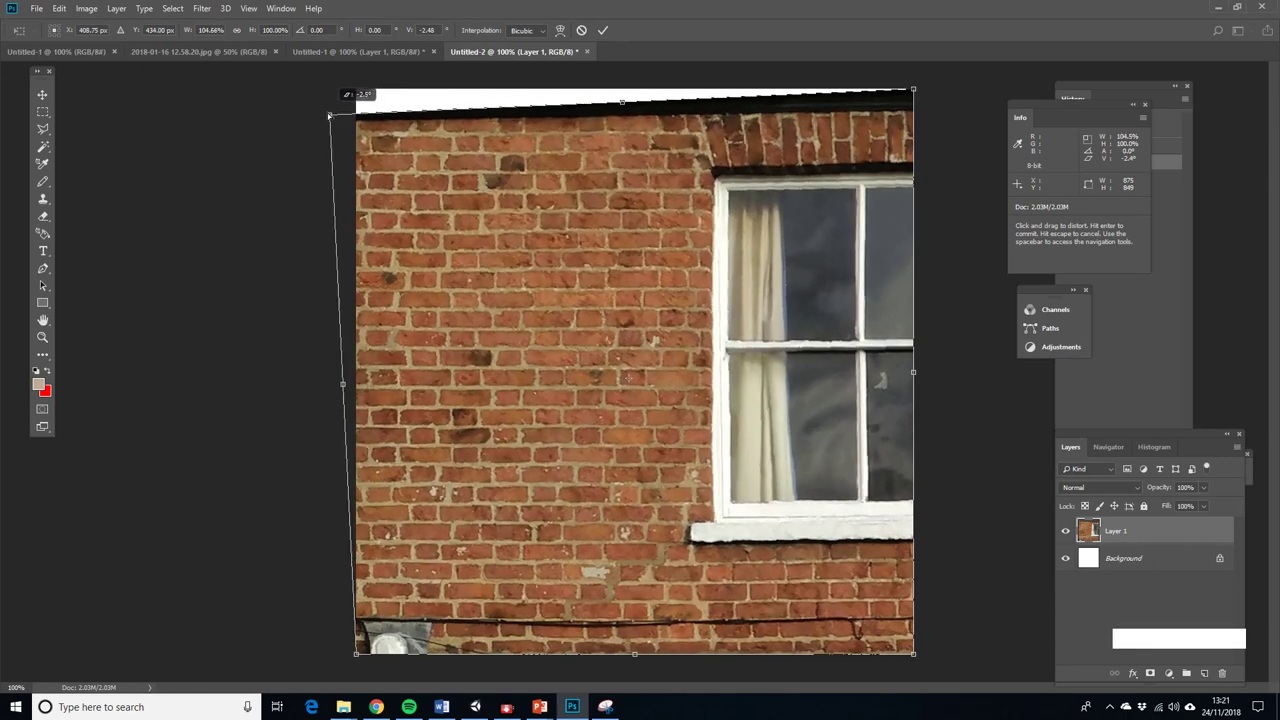
{"action": "left_click", "coordinate": [42, 94]}
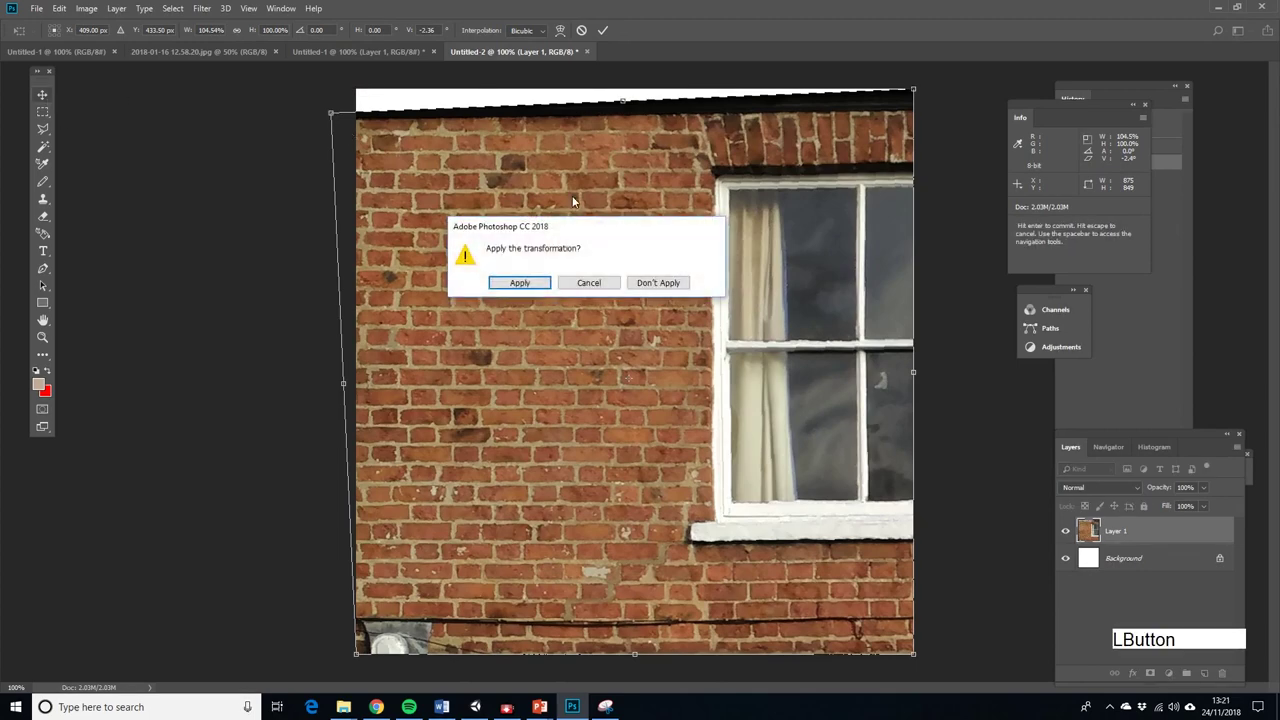
{"action": "left_click", "coordinate": [529, 283]}
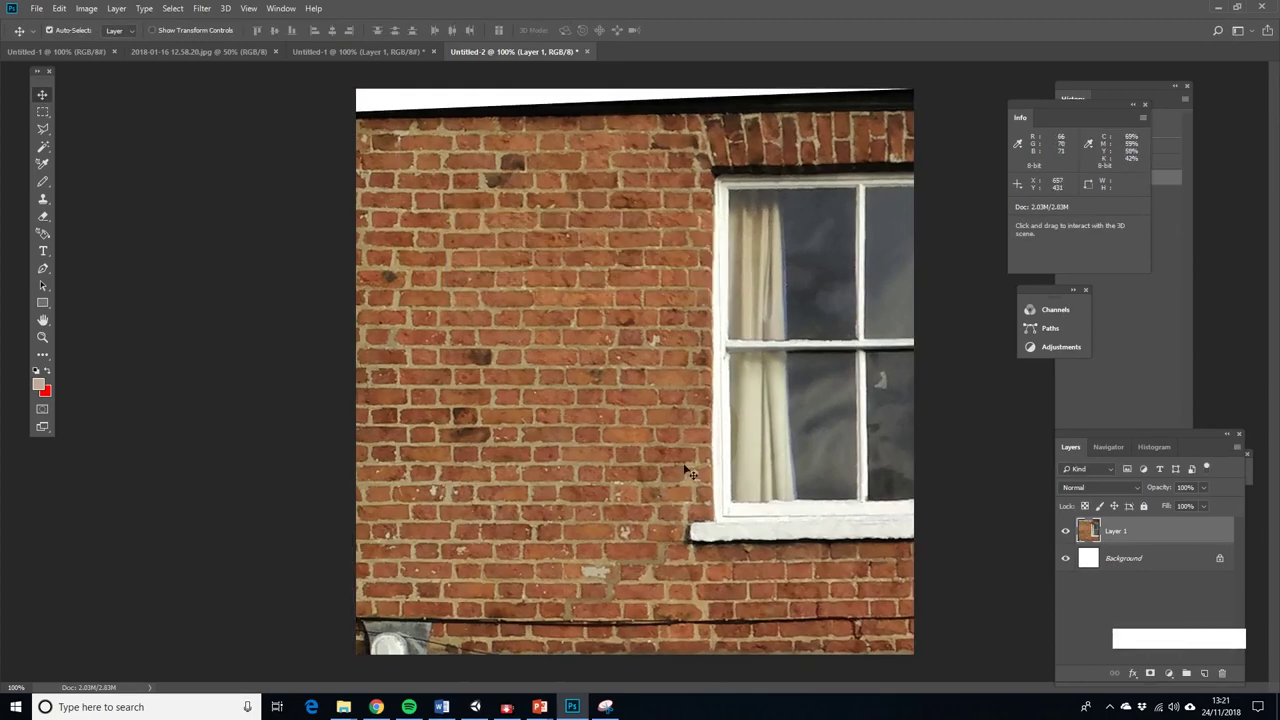
Marquee-select the plain brickwork beside the window, about 497 × 747 px, and duplicate it over the window up to the canvas edge
{"action": "left_click", "coordinate": [41, 112]}
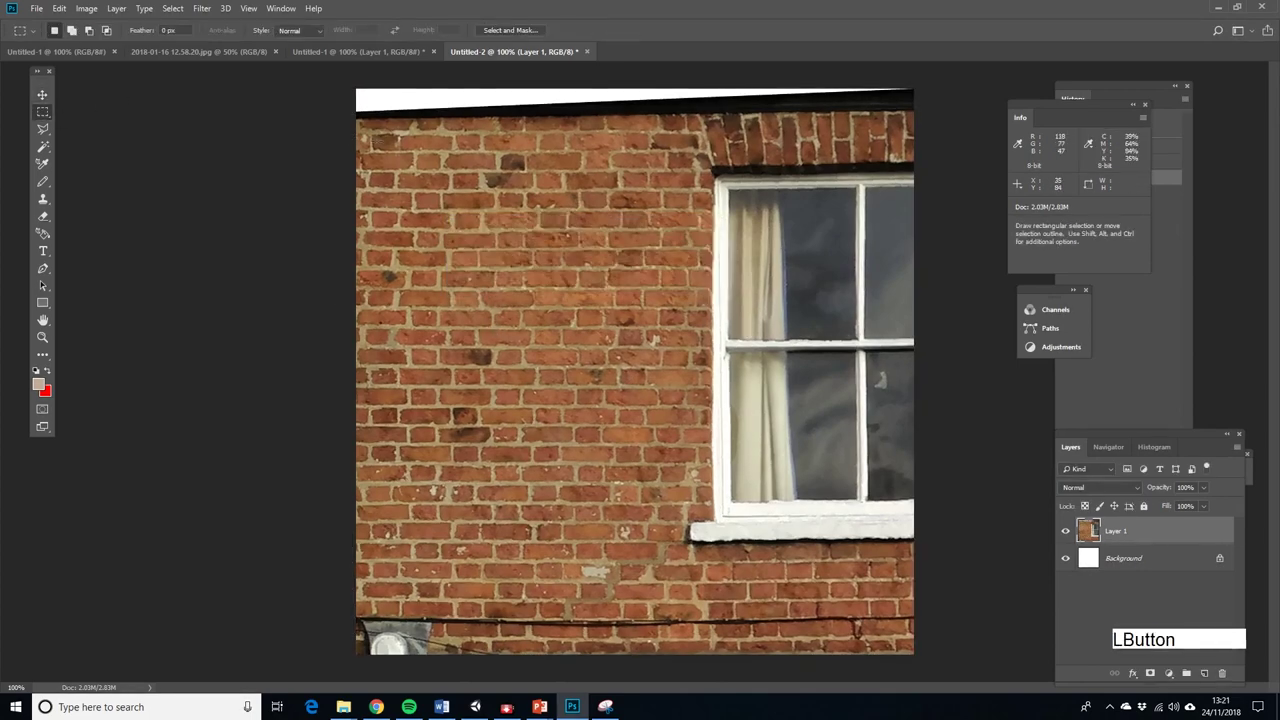
{"action": "left_click_drag", "start_coordinate": [357, 118], "coordinate": [689, 618]}
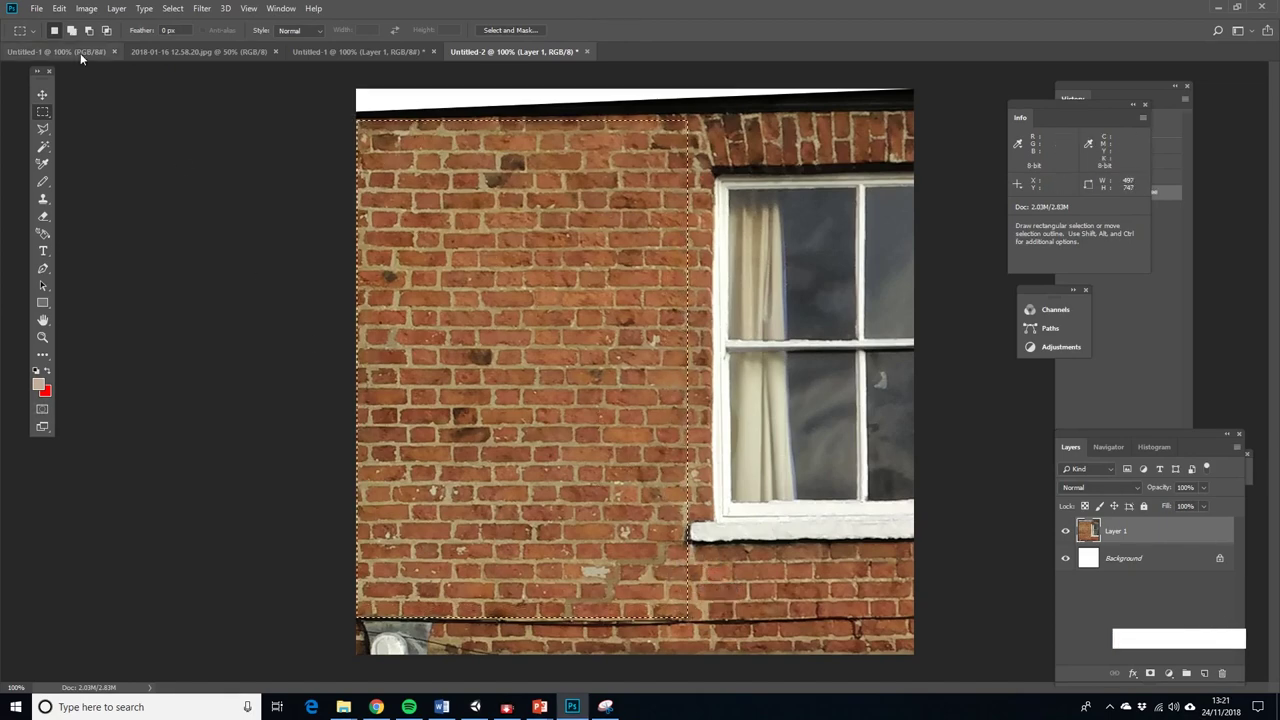
{"action": "left_click", "coordinate": [42, 94]}
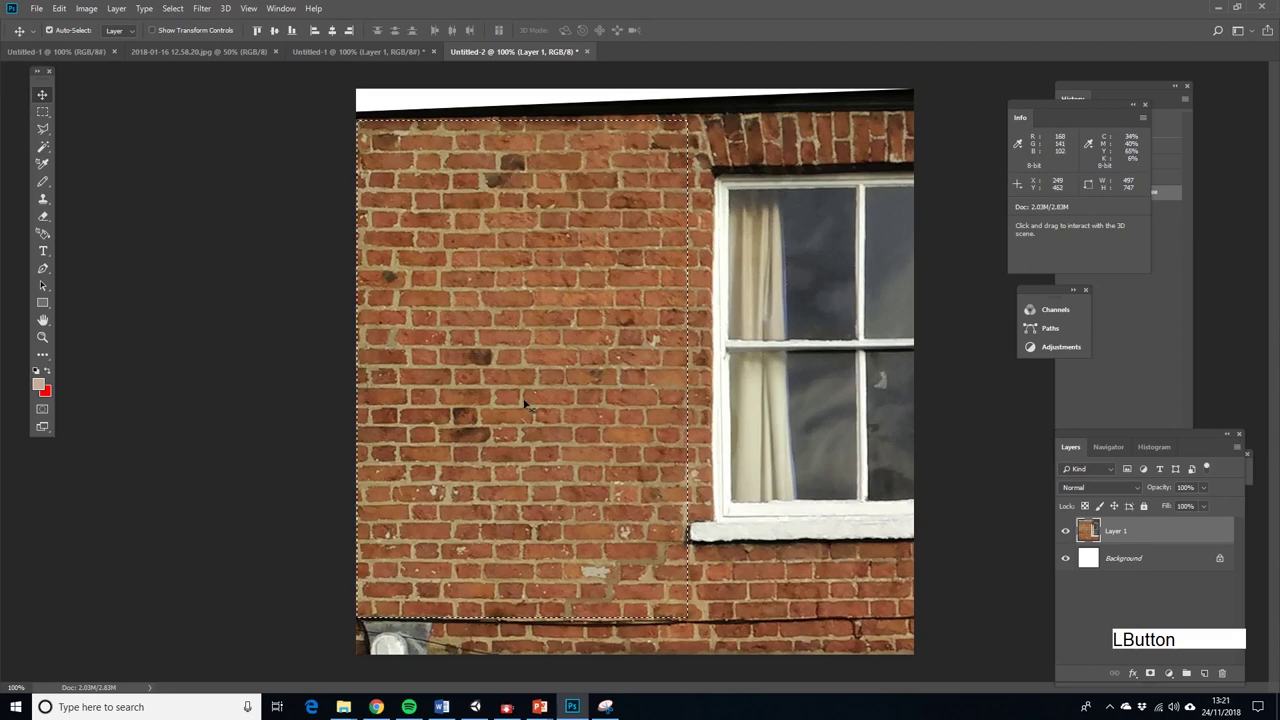
{"action": "left_click_drag", "start_coordinate": [533, 410], "coordinate": [748, 397]}
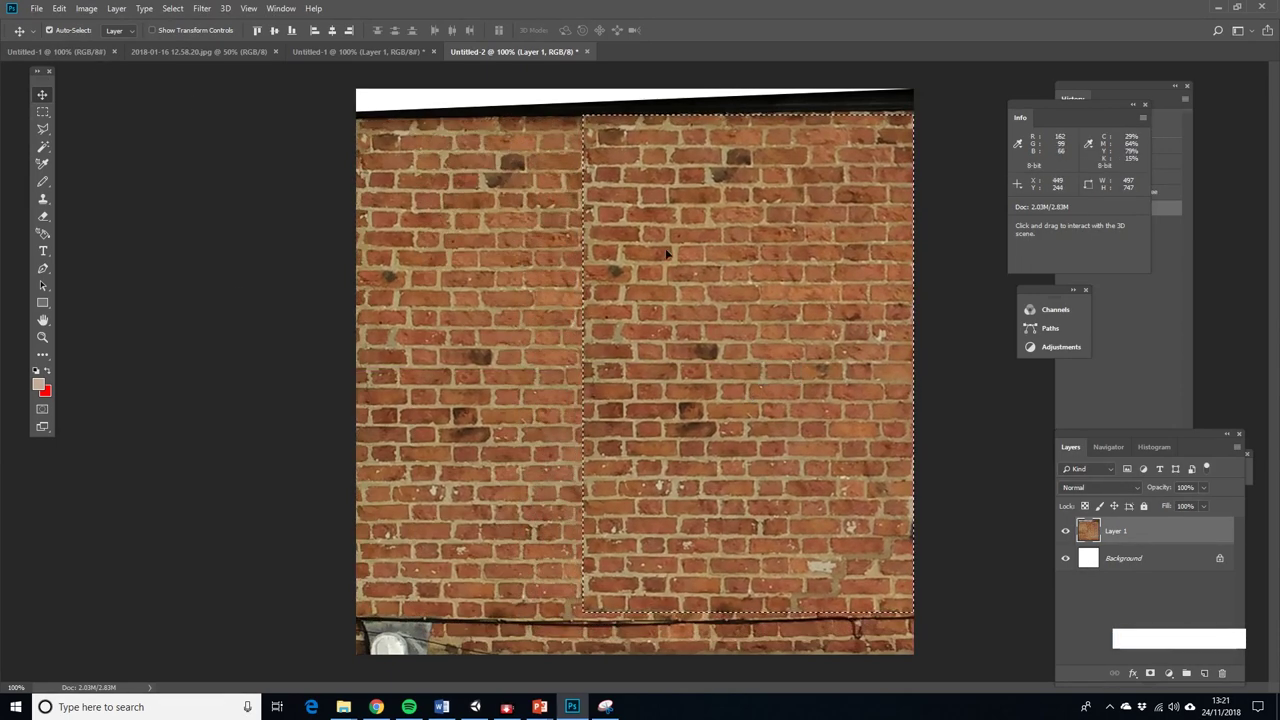
{"action": "mouse_move", "coordinate": [672, 250]}
{"action": "left_mouse_down"}
{"action": "mouse_move", "coordinate": [672, 261]}
{"action": "mouse_move", "coordinate": [672, 249]}
{"action": "left_mouse_up"}
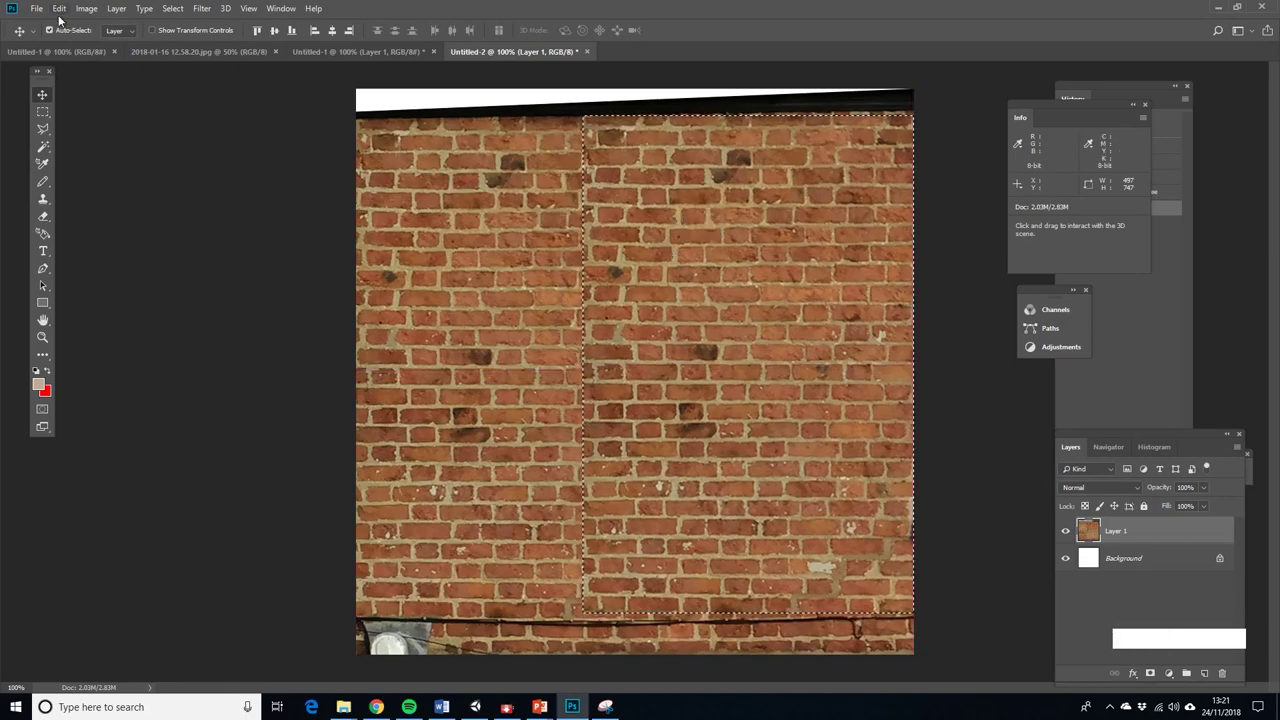
Flip the duplicated brick section horizontally
{"action": "left_click", "coordinate": [86, 8]}
{"action": "mouse_move", "coordinate": [59, 8]}
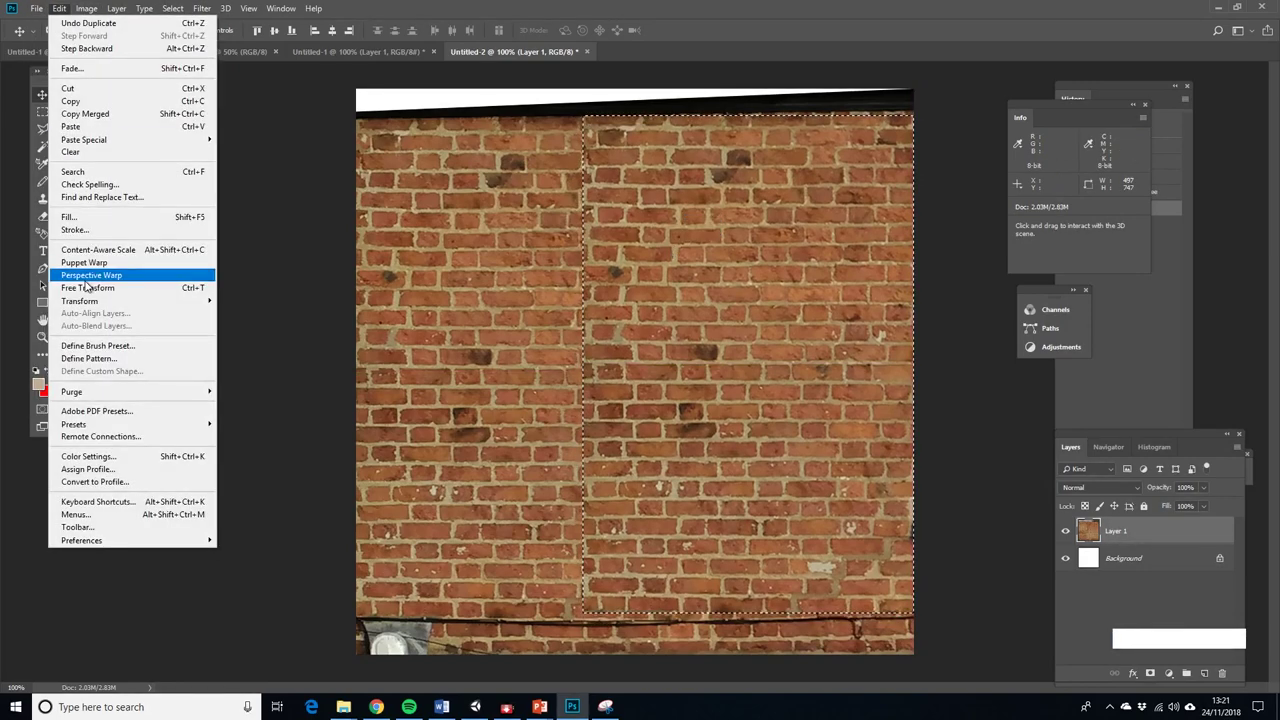
{"action": "mouse_move", "coordinate": [94, 301]}
{"action": "left_click", "coordinate": [252, 446]}
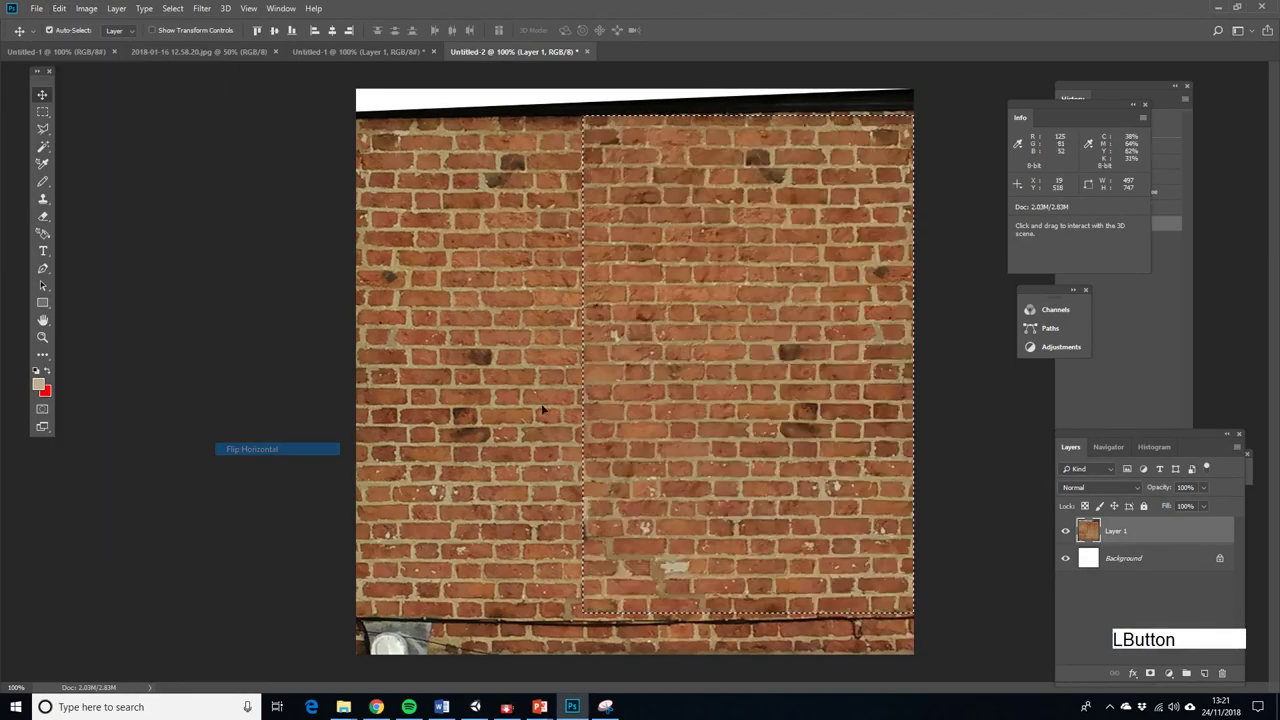
Shift the mirrored brick section slightly down and left so its mortar lines meet the original wall, and deselect it
{"action": "left_click_drag", "start_coordinate": [666, 334], "coordinate": [670, 347]}
{"action": "key", "text": "Up"}
{"action": "key", "text": "Up"}
{"action": "key", "text": "Up"}
{"action": "key", "text": "Up"}
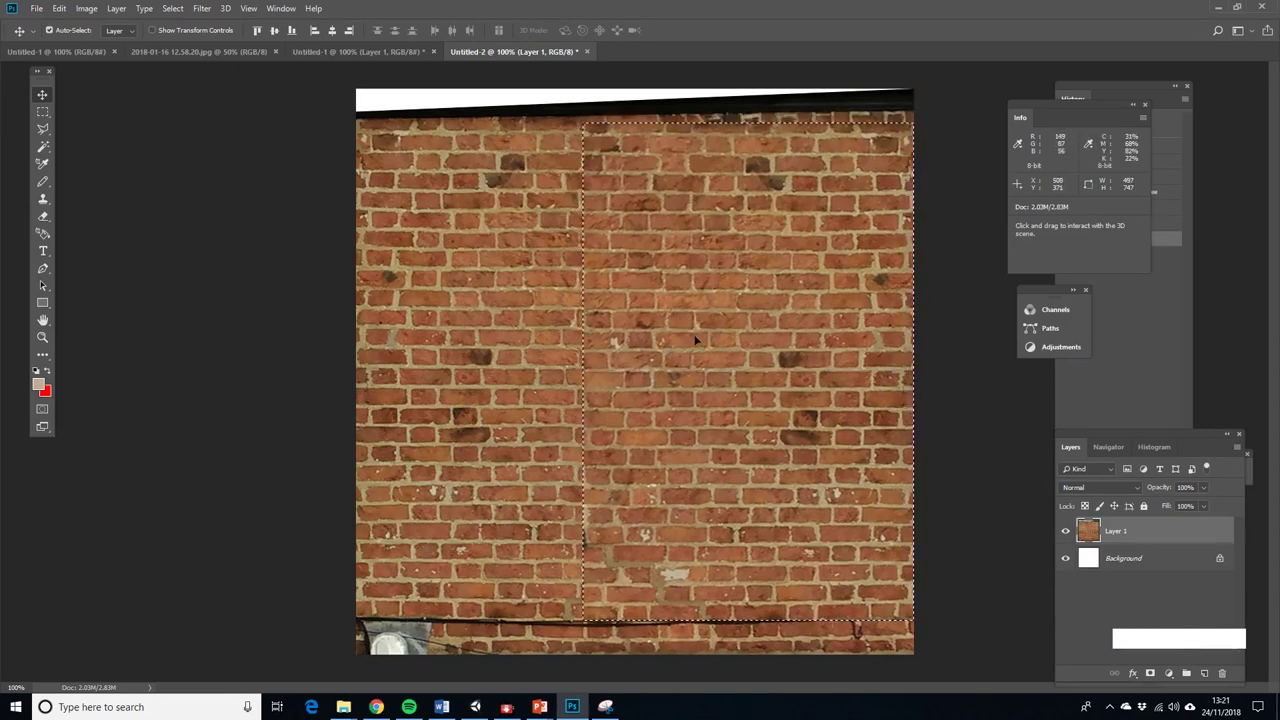
{"action": "key", "text": "Down"}
{"action": "key", "text": "Up"}
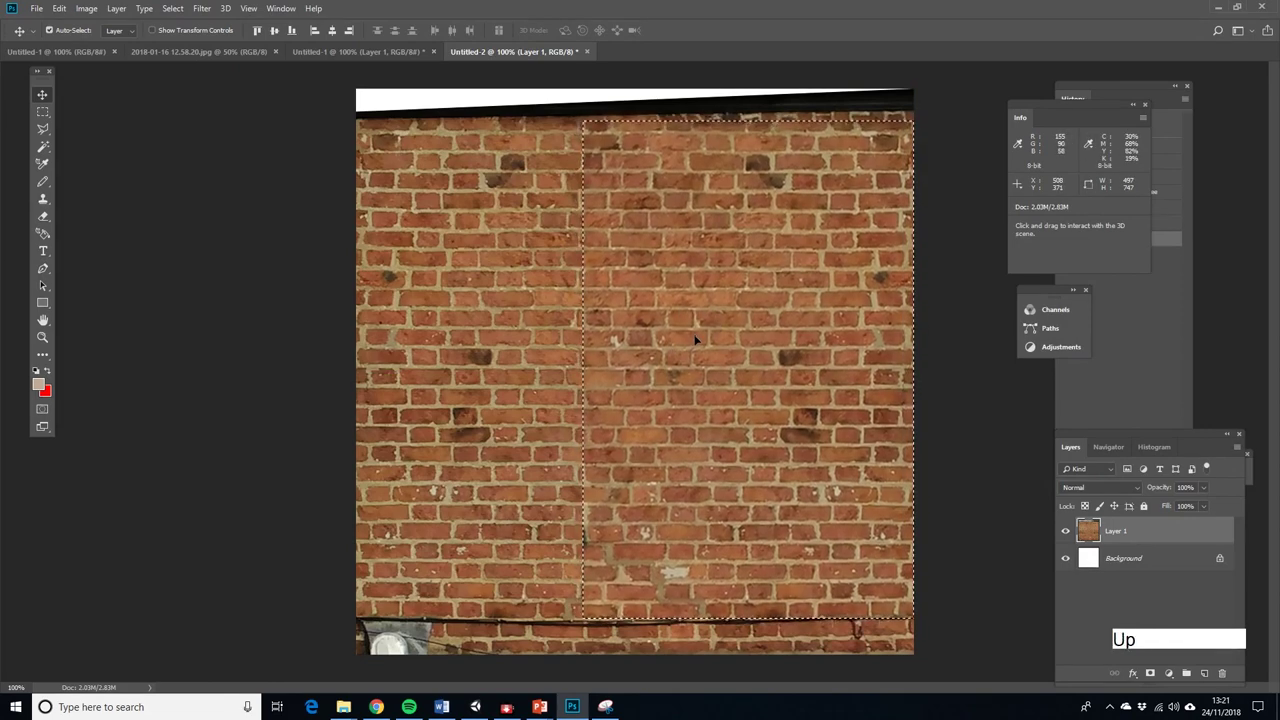
{"action": "key", "text": "Left"}
{"action": "key", "text": "Left"}
{"action": "key", "text": "Left"}
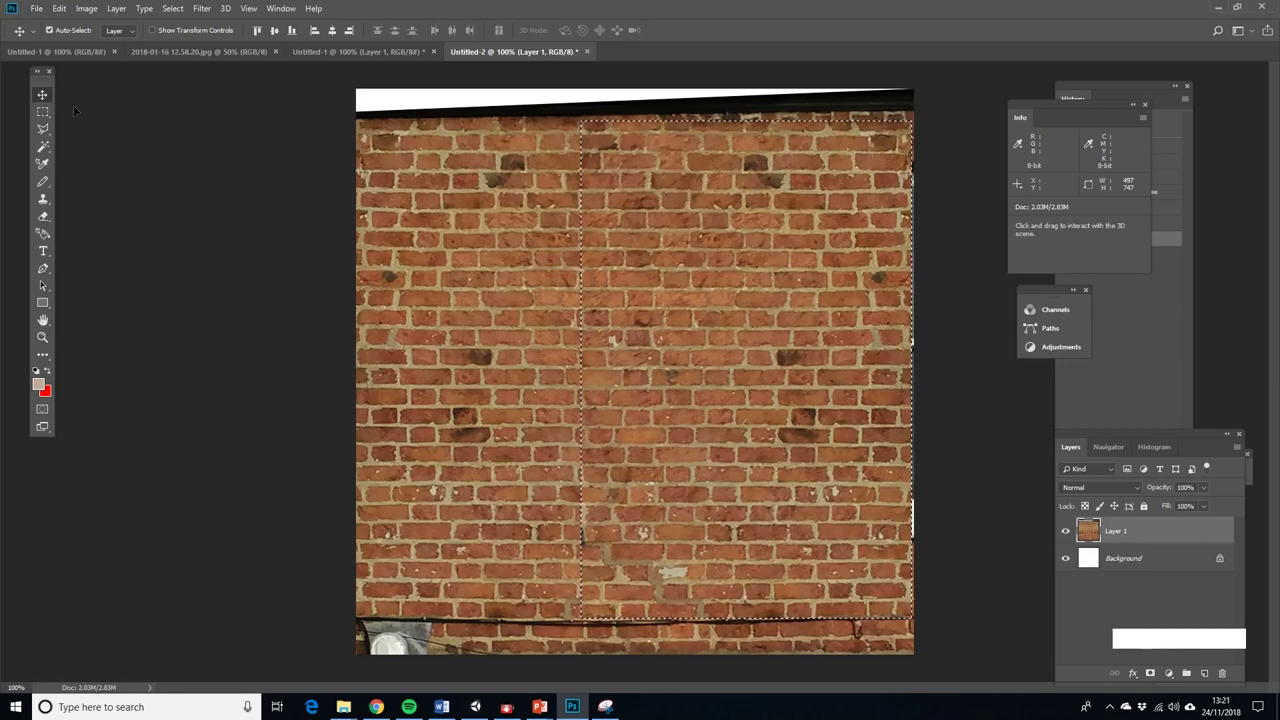
{"action": "left_click", "coordinate": [43, 111]}
{"action": "left_click", "coordinate": [197, 319]}
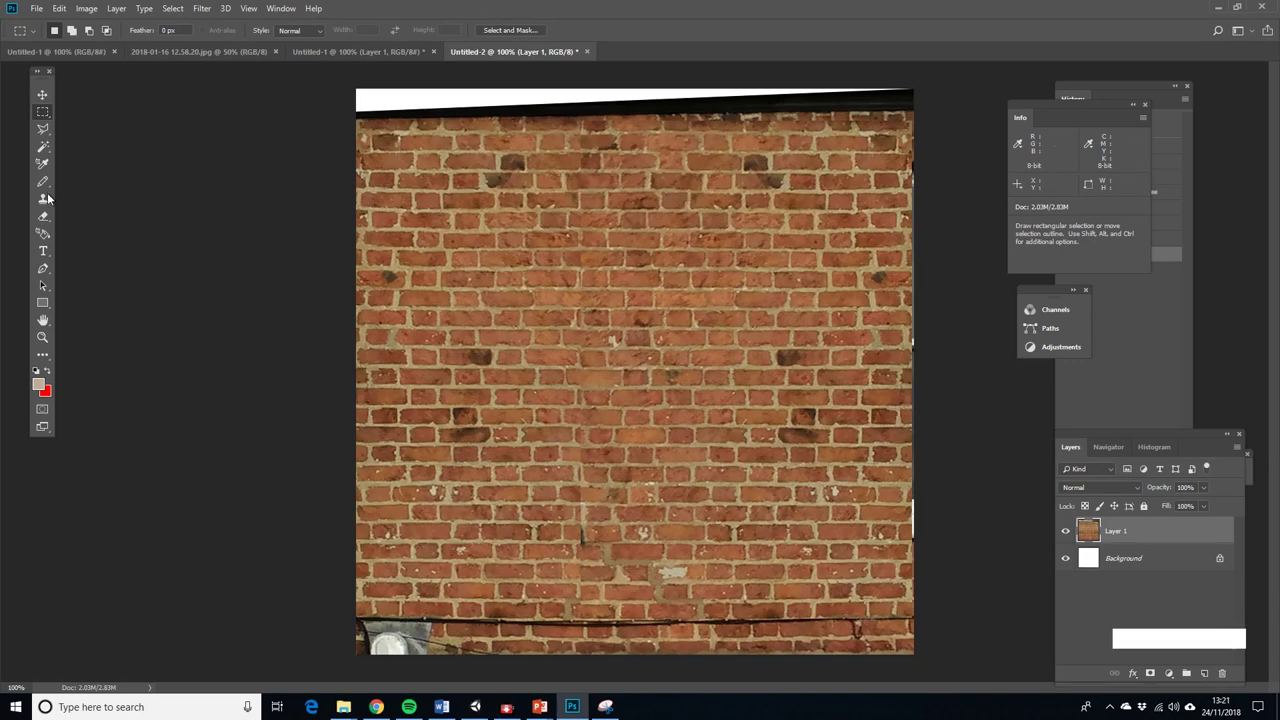
Outline a stepped patch of bricks about 252 × 297 px with the freehand Lasso and duplicate it twice over the central seam
{"action": "left_click", "coordinate": [43, 128]}
{"action": "left_click", "coordinate": [43, 131]}
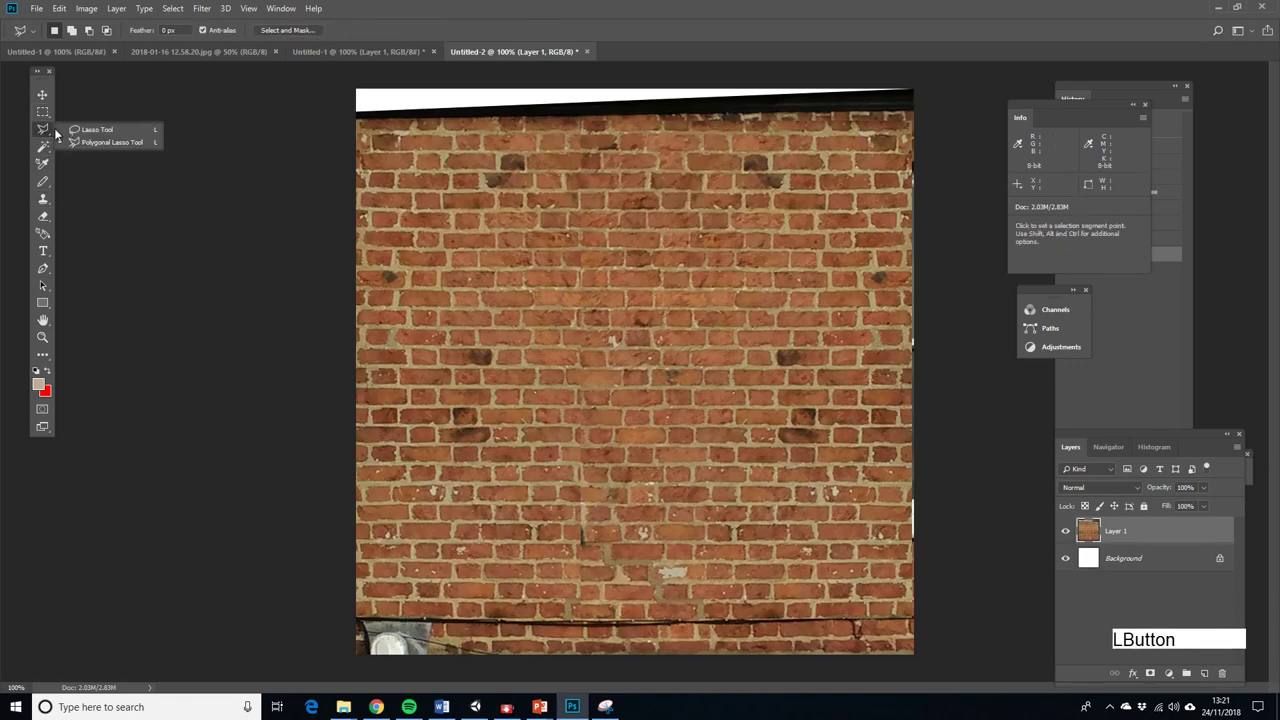
{"action": "left_click", "coordinate": [85, 130]}
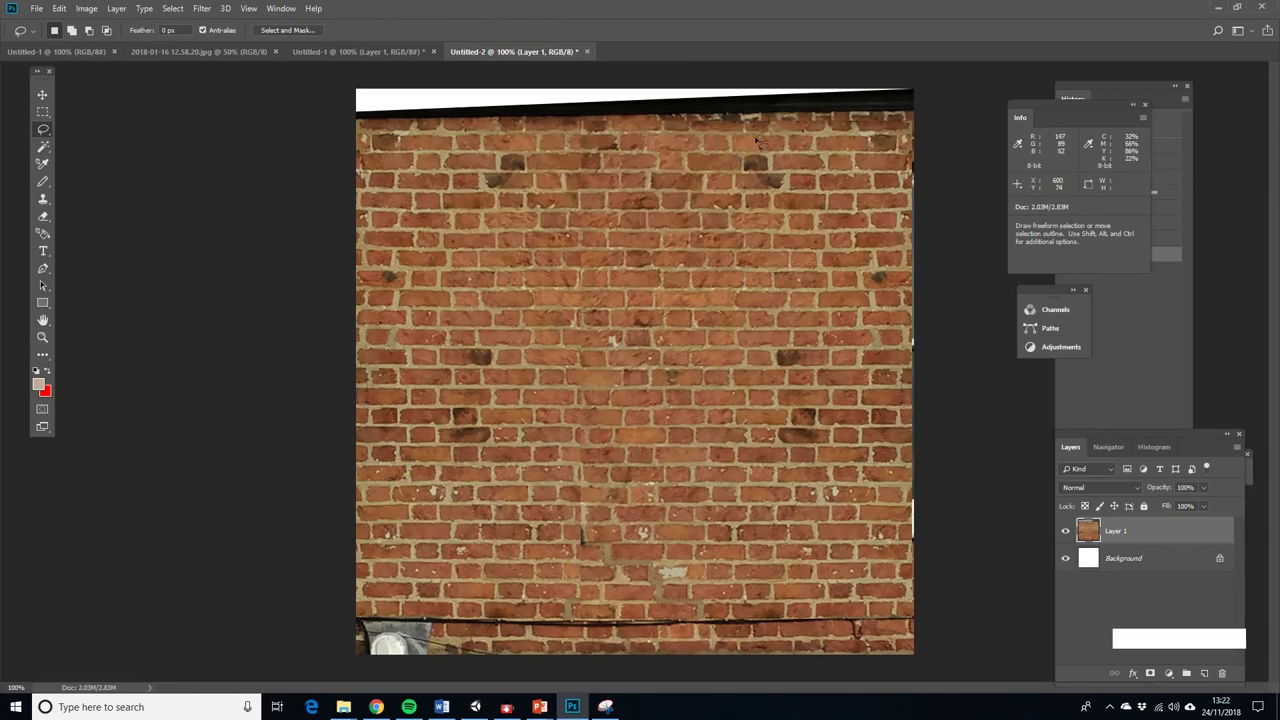
{"action": "mouse_move", "coordinate": [758, 140]}
{"action": "left_mouse_down"}
{"action": "mouse_move", "coordinate": [733, 133]}
{"action": "mouse_move", "coordinate": [745, 167]}
{"action": "left_mouse_up"}
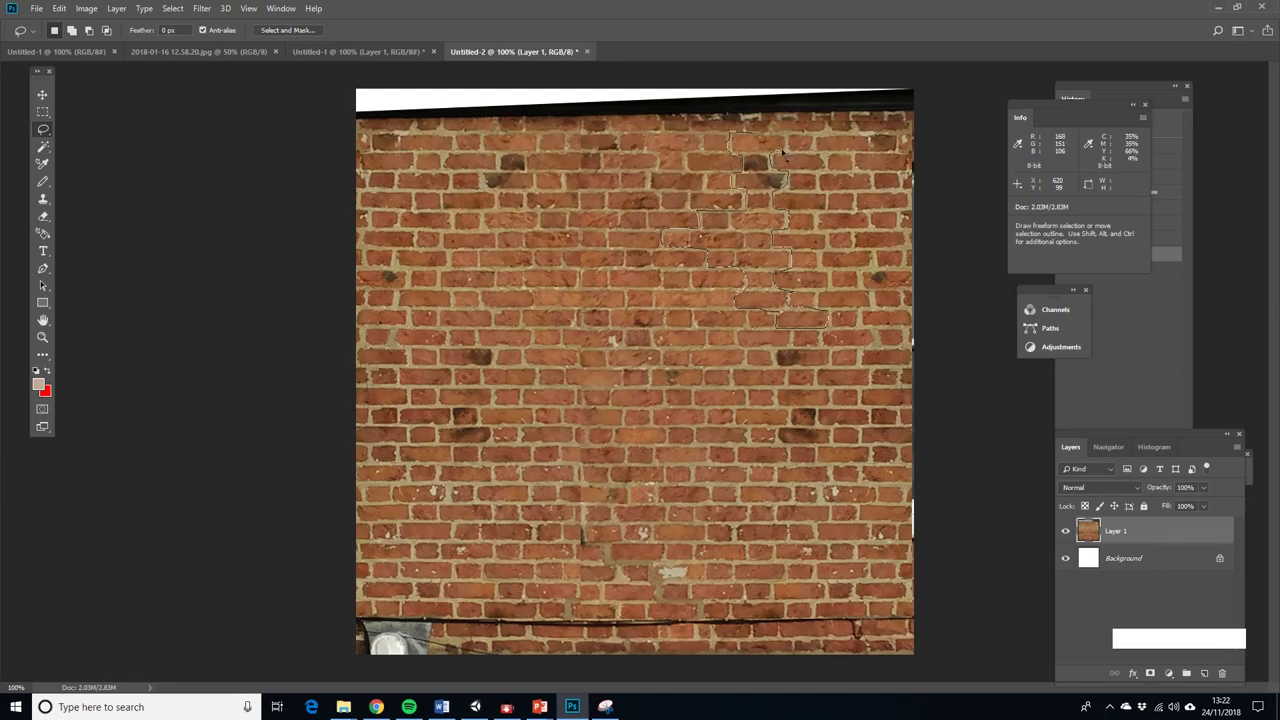
{"action": "left_click_drag", "start_coordinate": [775, 138], "coordinate": [766, 134]}
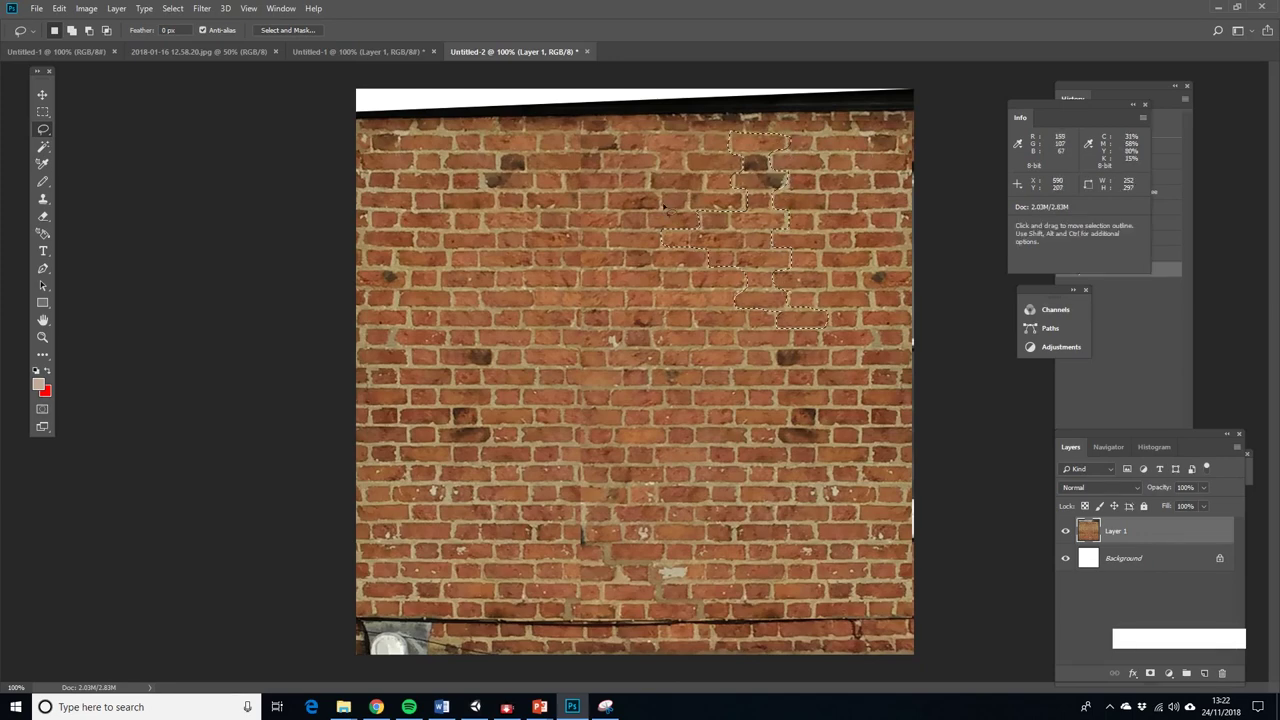
{"action": "left_click", "coordinate": [42, 94]}
{"action": "left_click_drag", "start_coordinate": [753, 215], "coordinate": [570, 267]}
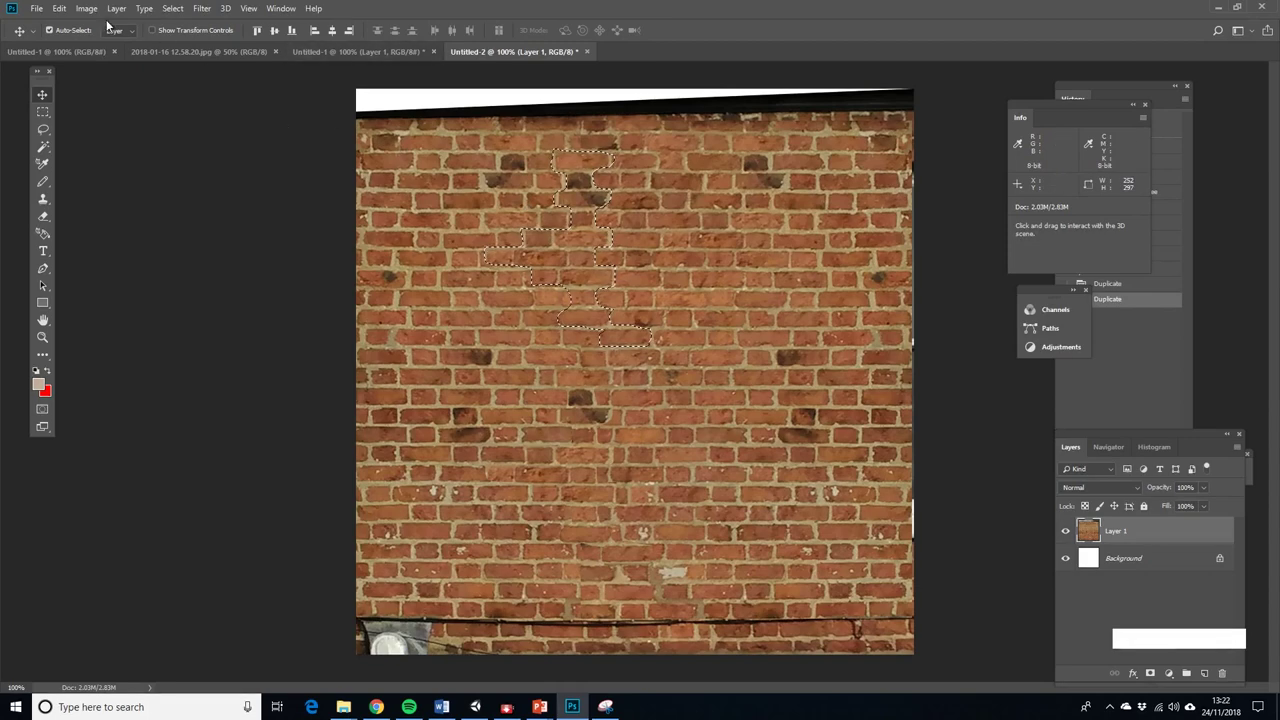
Flip the upper brick patch copy vertically and move it up along the seam to fit the brick courses
{"action": "left_click", "coordinate": [59, 8]}
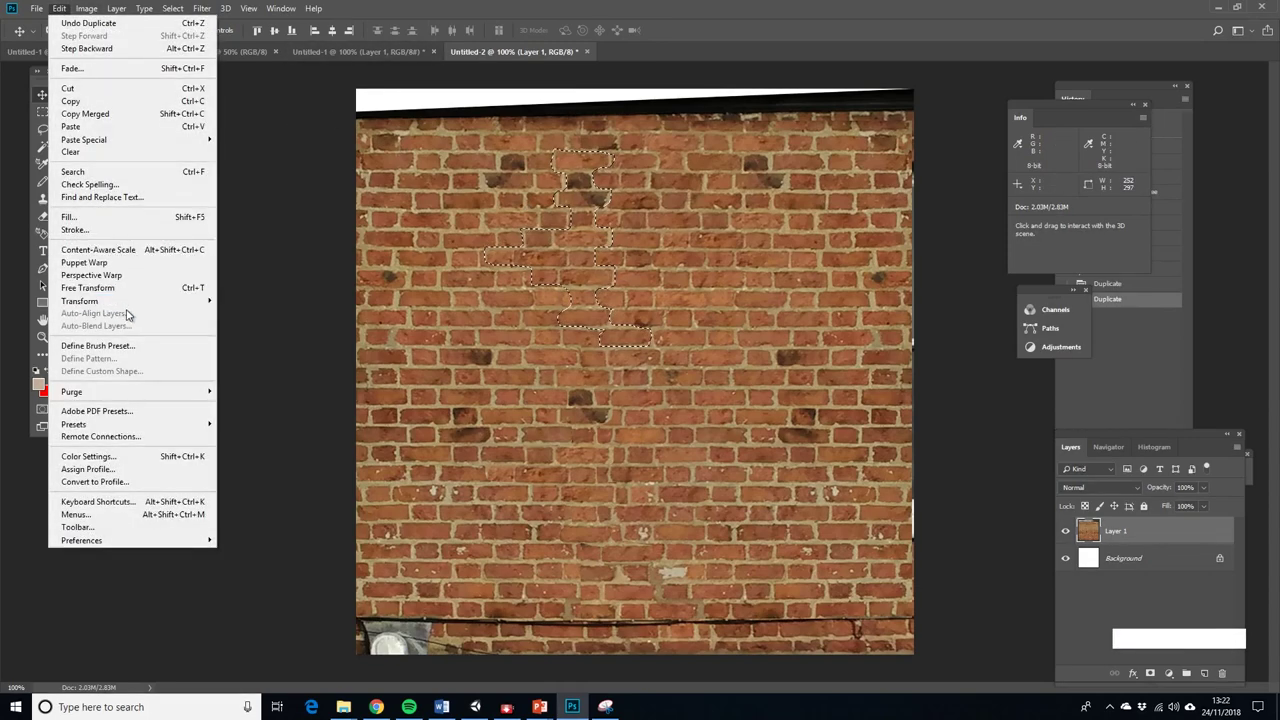
{"action": "mouse_move", "coordinate": [100, 301]}
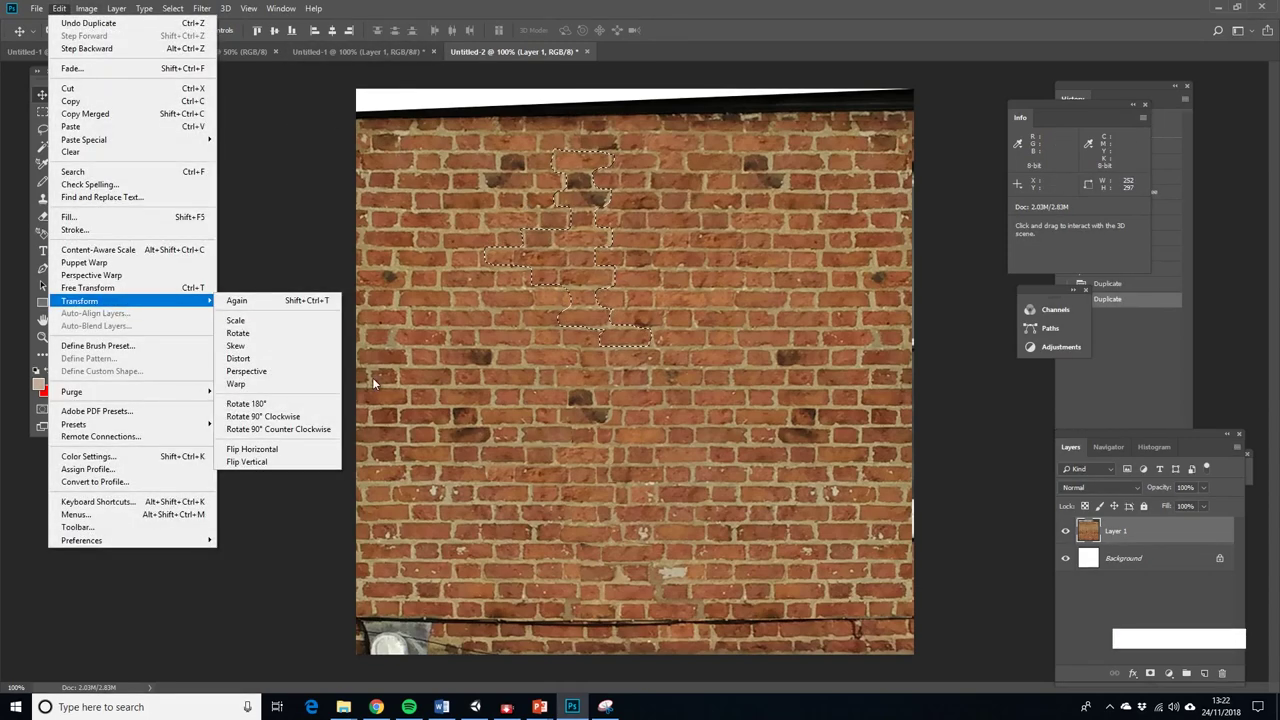
{"action": "left_click", "coordinate": [270, 462]}
{"action": "left_click_drag", "start_coordinate": [592, 246], "coordinate": [600, 216]}
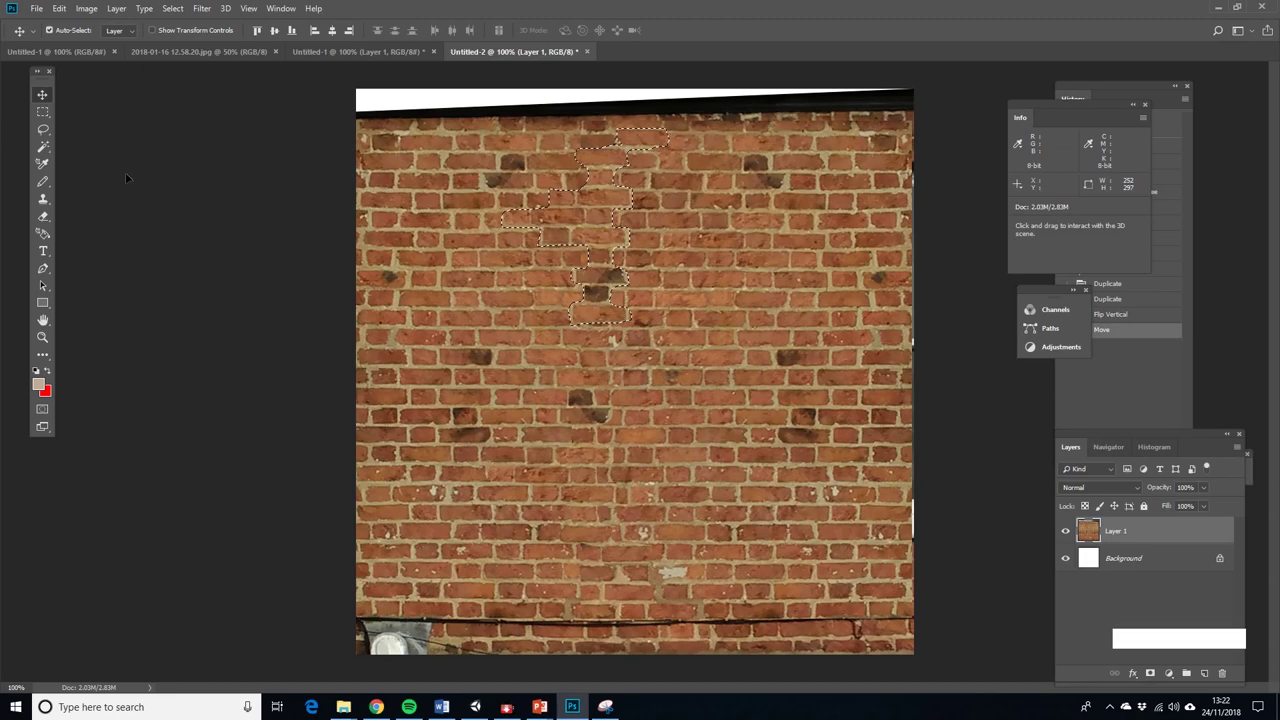
{"action": "left_click", "coordinate": [42, 111]}
{"action": "left_click", "coordinate": [704, 234]}
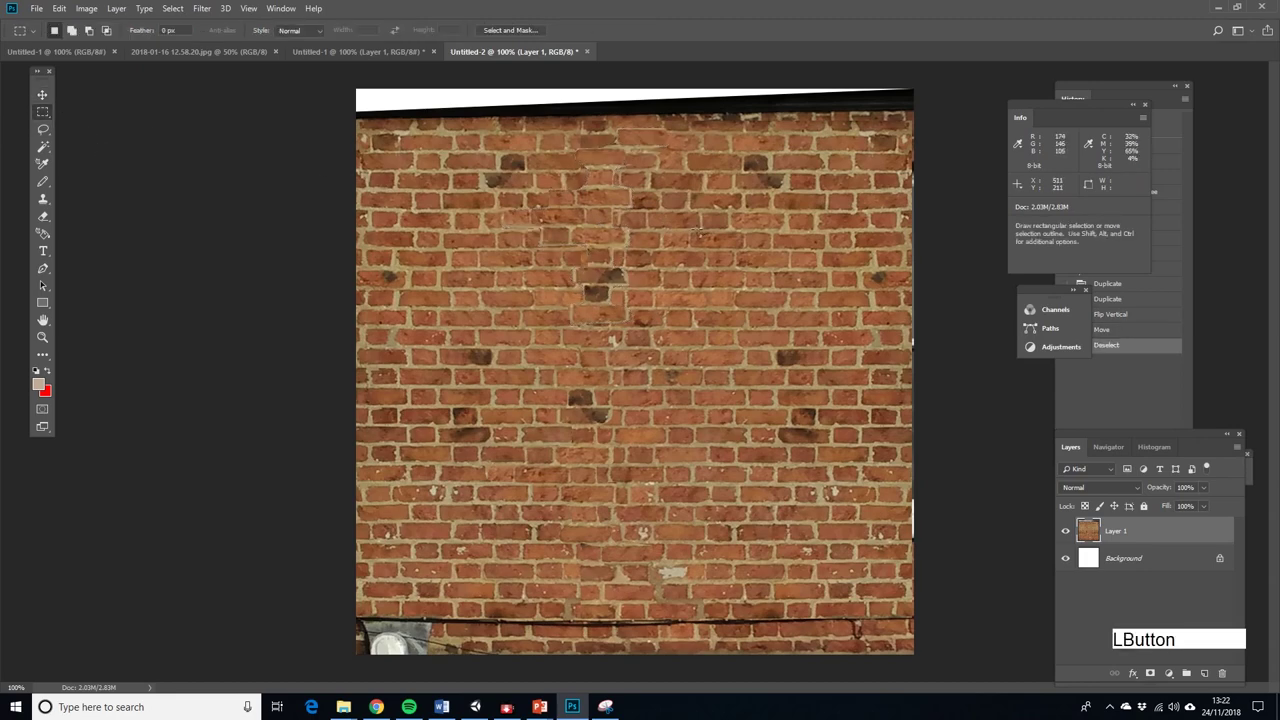
{"action": "left_click", "coordinate": [36, 8]}
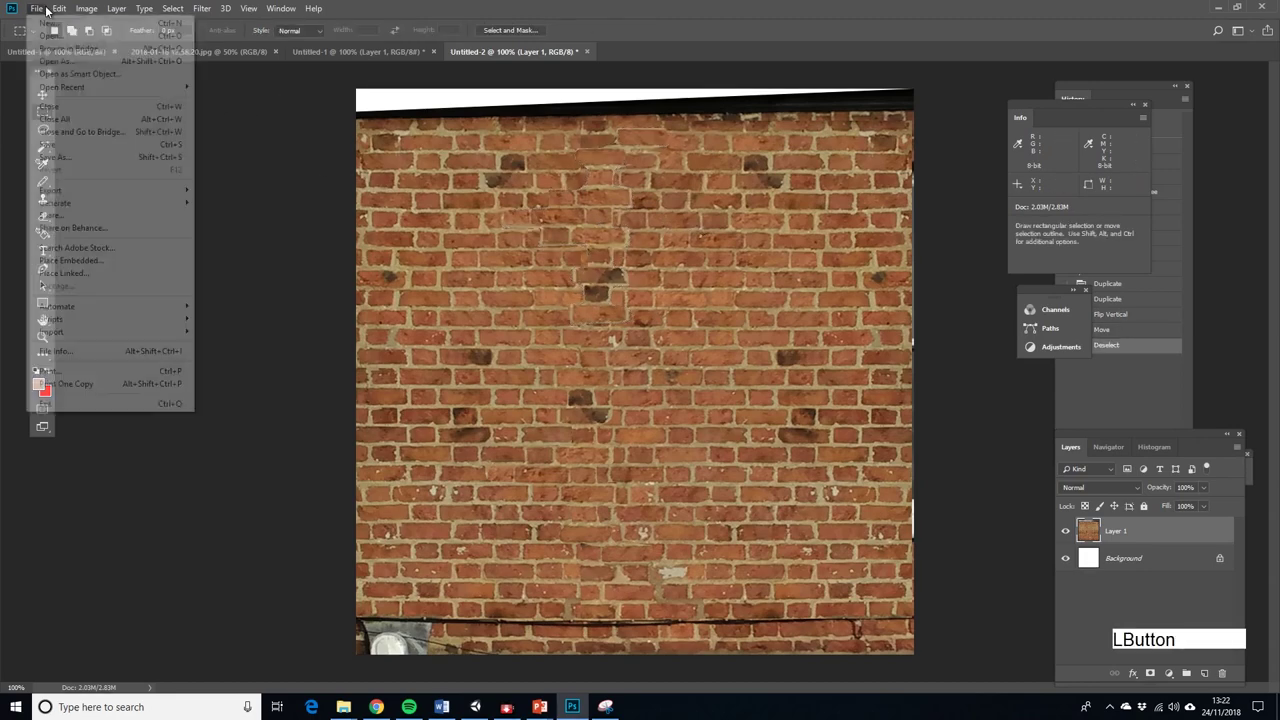
{"action": "left_click", "coordinate": [75, 24]}
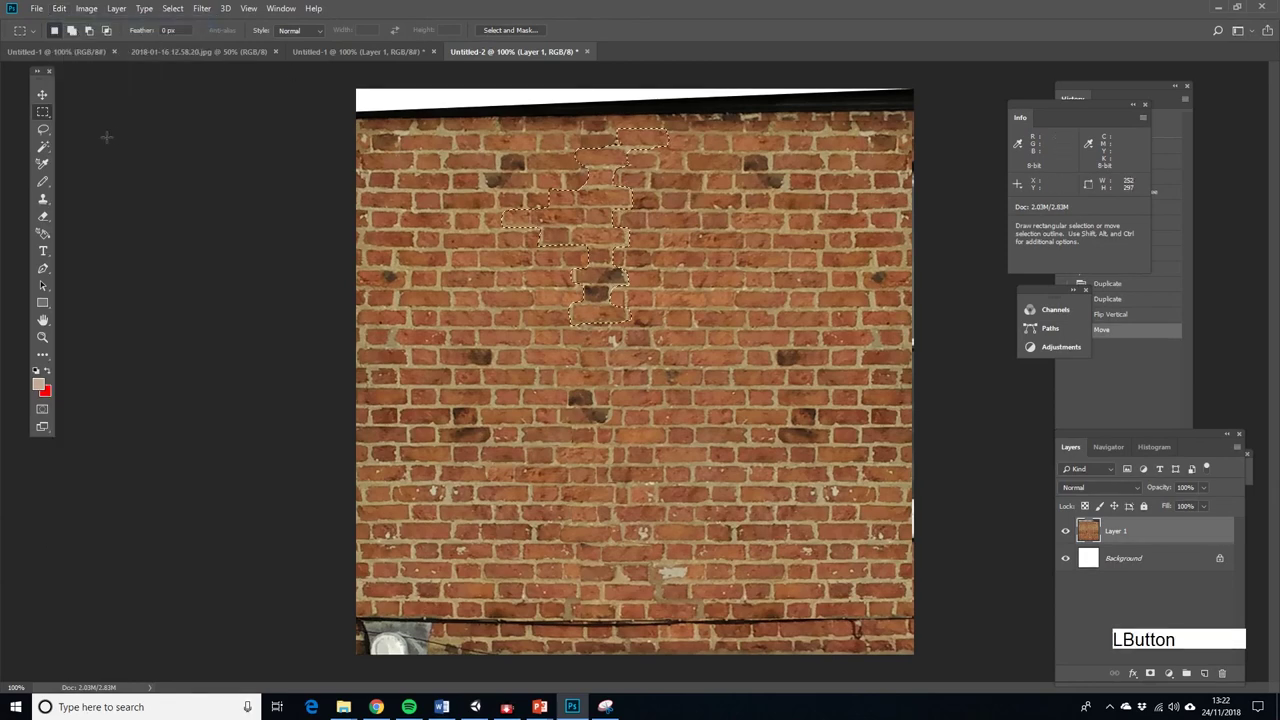
Nudge the flipped brick patch slightly down to line up with the surrounding mortar, and return to the Rectangular Marquee
{"action": "left_click", "coordinate": [43, 94]}
{"action": "key", "text": "Down"}
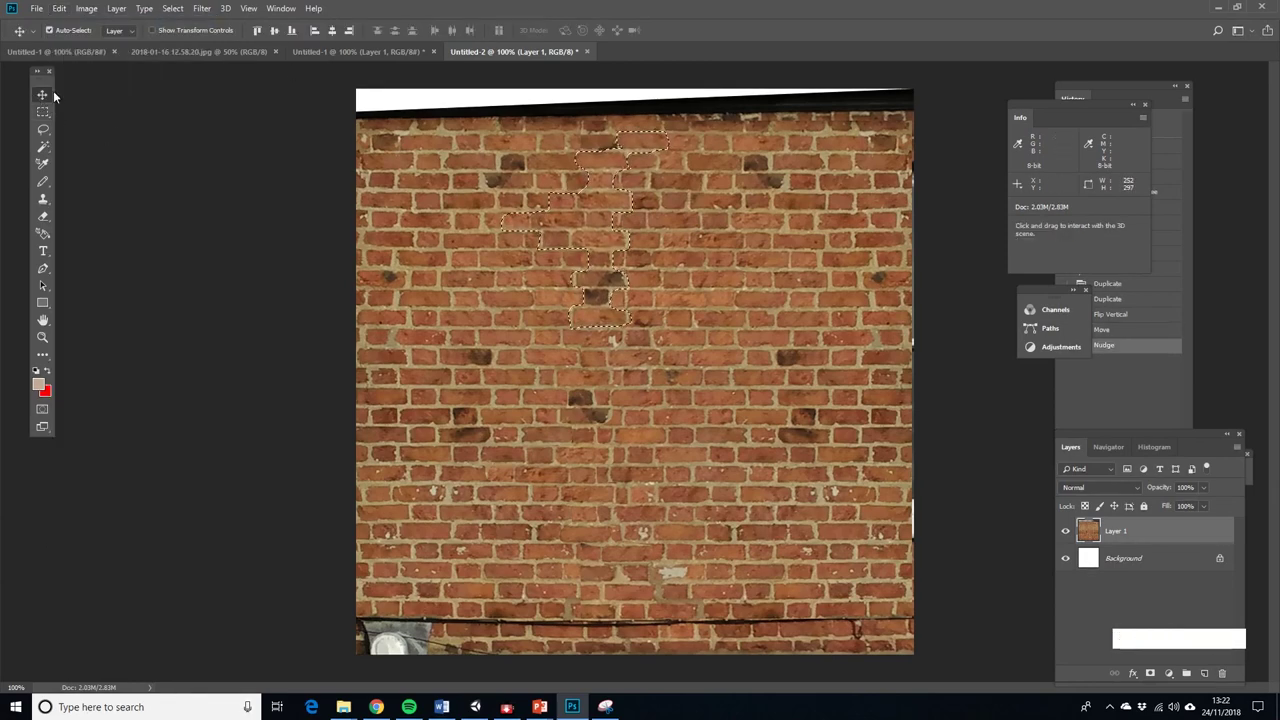
{"action": "key", "text": "Down"}
{"action": "key", "text": "Up"}
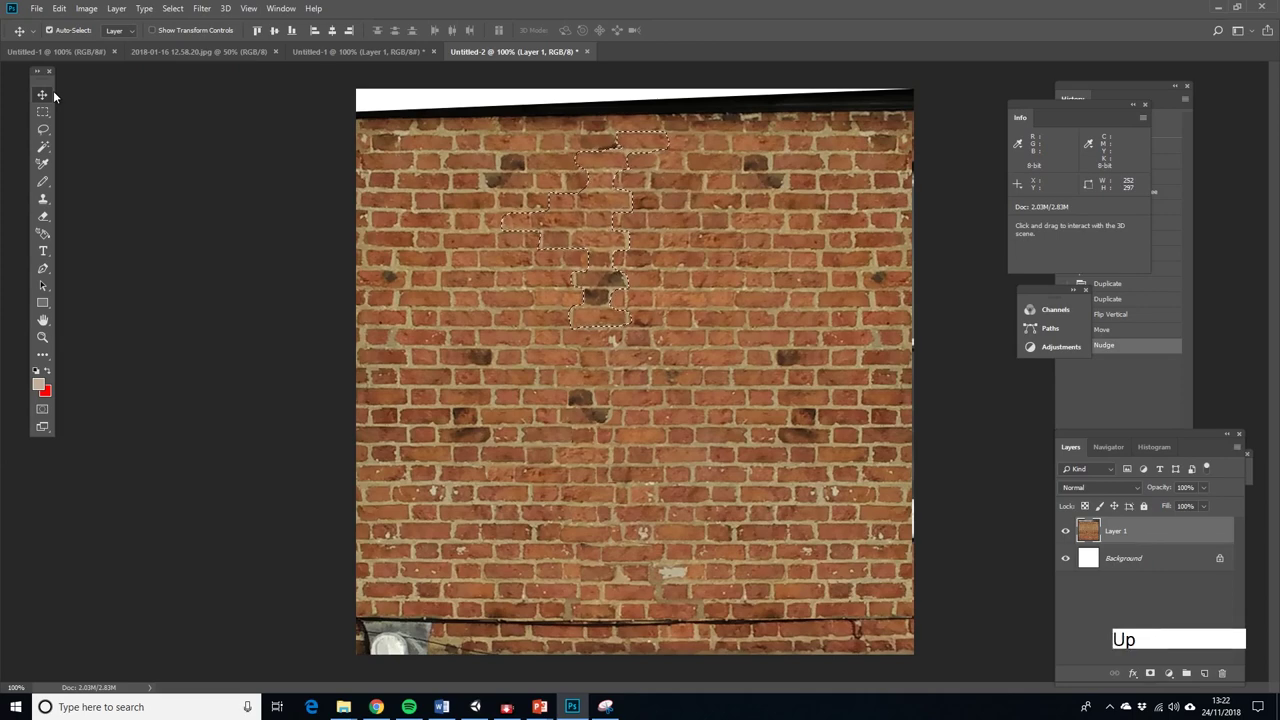
{"action": "left_click", "coordinate": [43, 111]}
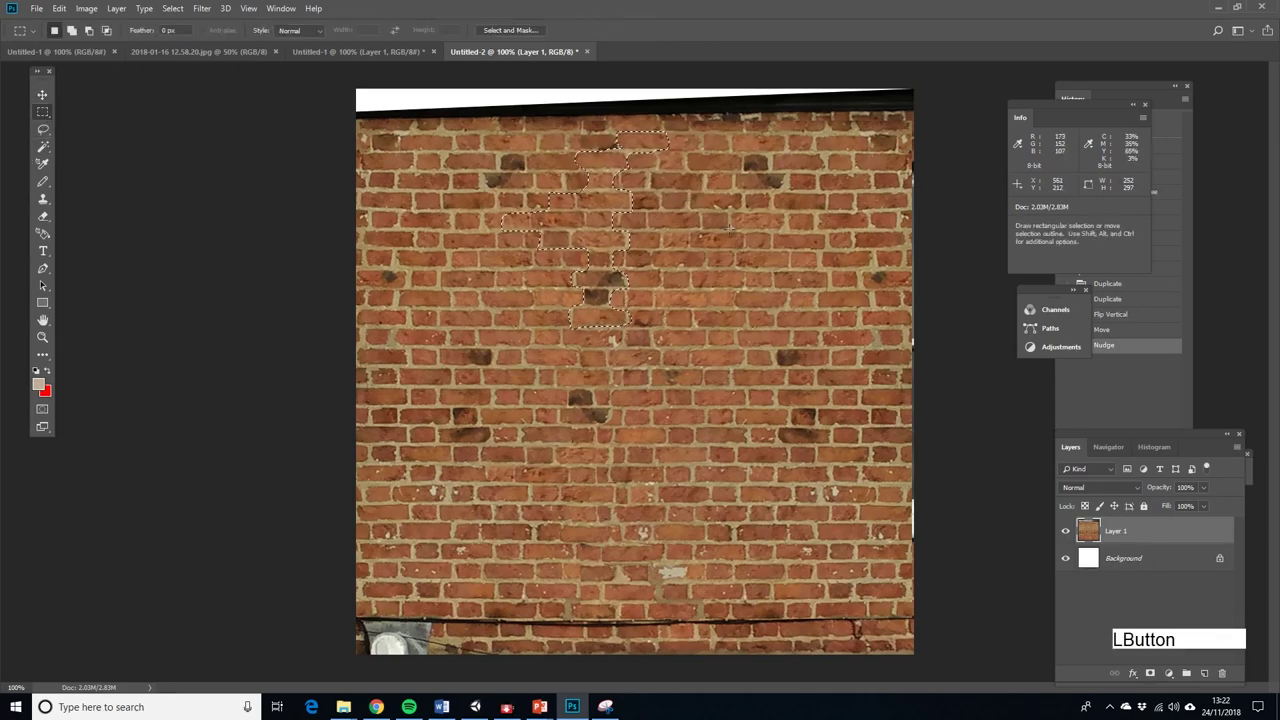
Deselect the flipped brick patch and use the Clone Stamp to blend the bricks along the central seam, from mid-height up to the upper courses
{"action": "left_click", "coordinate": [663, 400]}
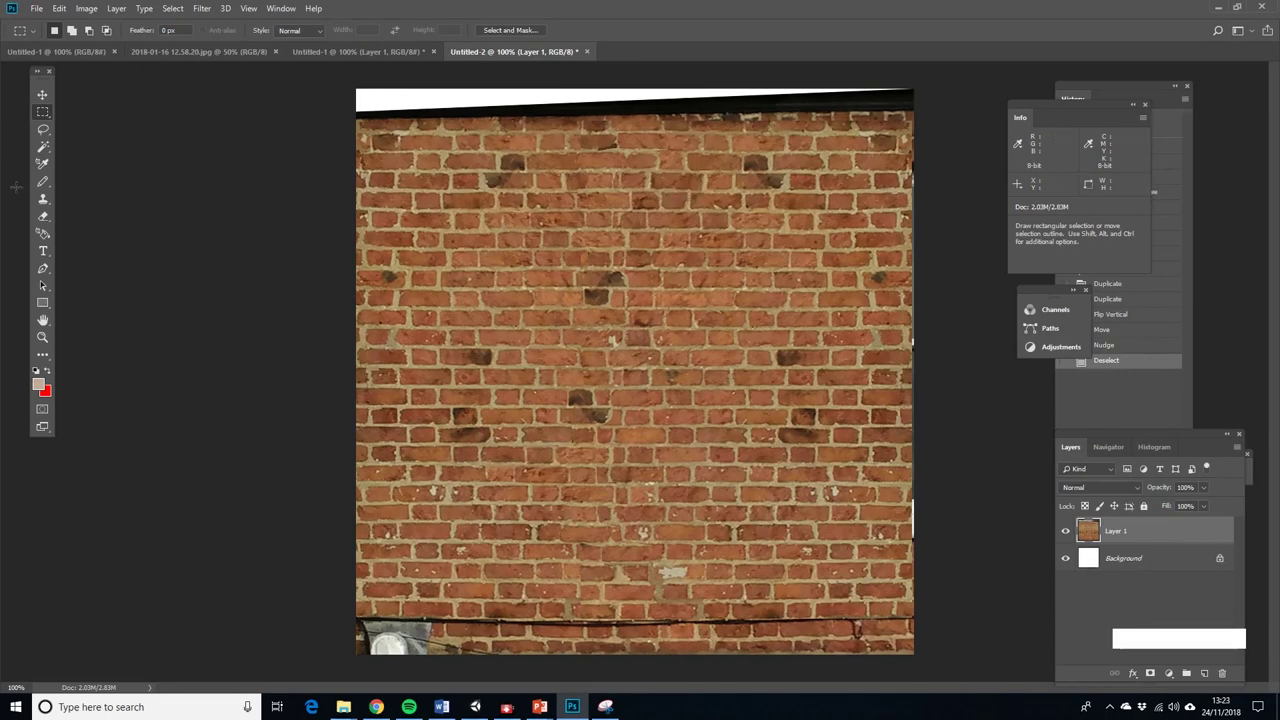
{"action": "left_click", "coordinate": [46, 200]}
{"action": "key", "text": "alt"}
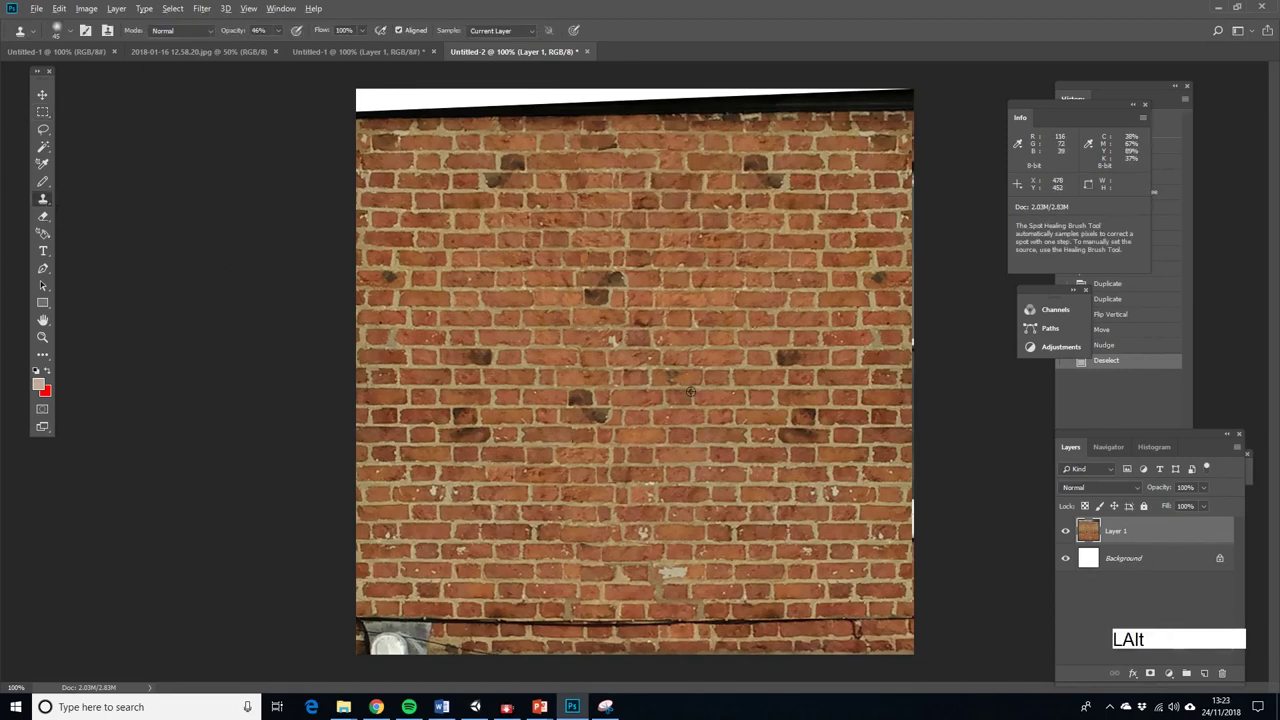
{"action": "key", "text": "alt"}
{"action": "left_click", "coordinate": [747, 360], "text": "alt"}
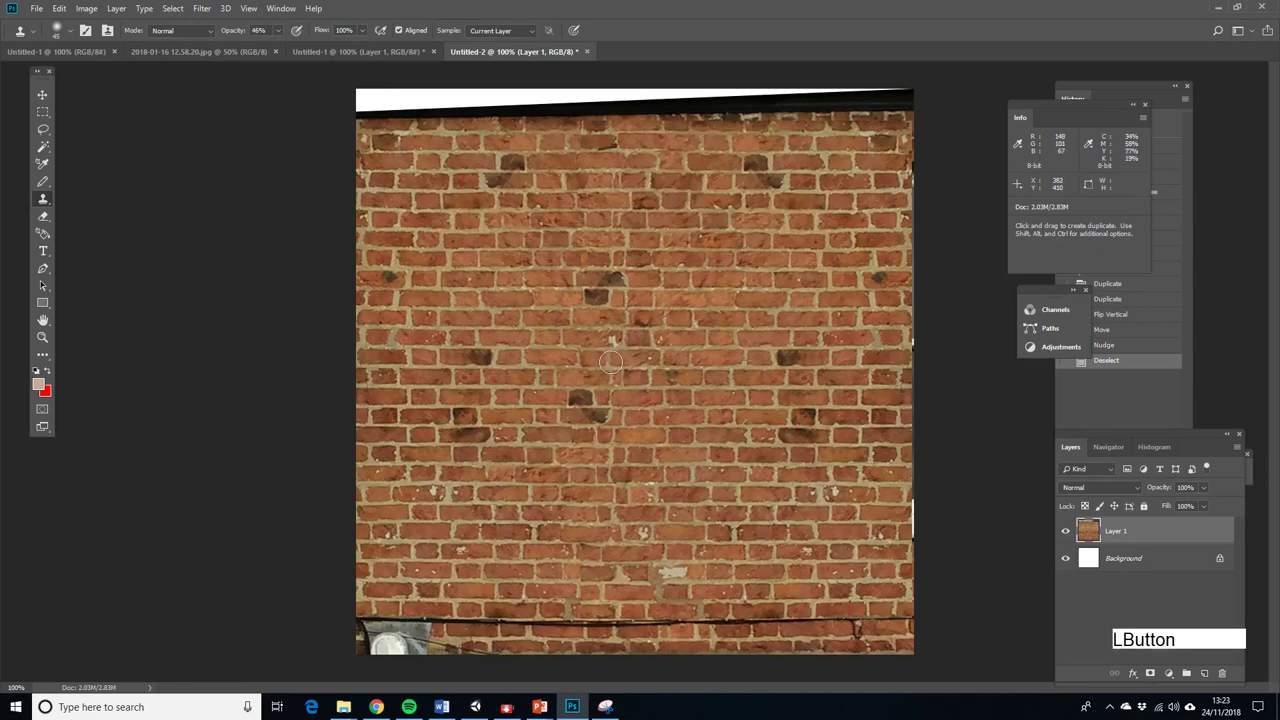
{"action": "left_click", "coordinate": [610, 362]}
{"action": "left_click", "coordinate": [628, 318]}
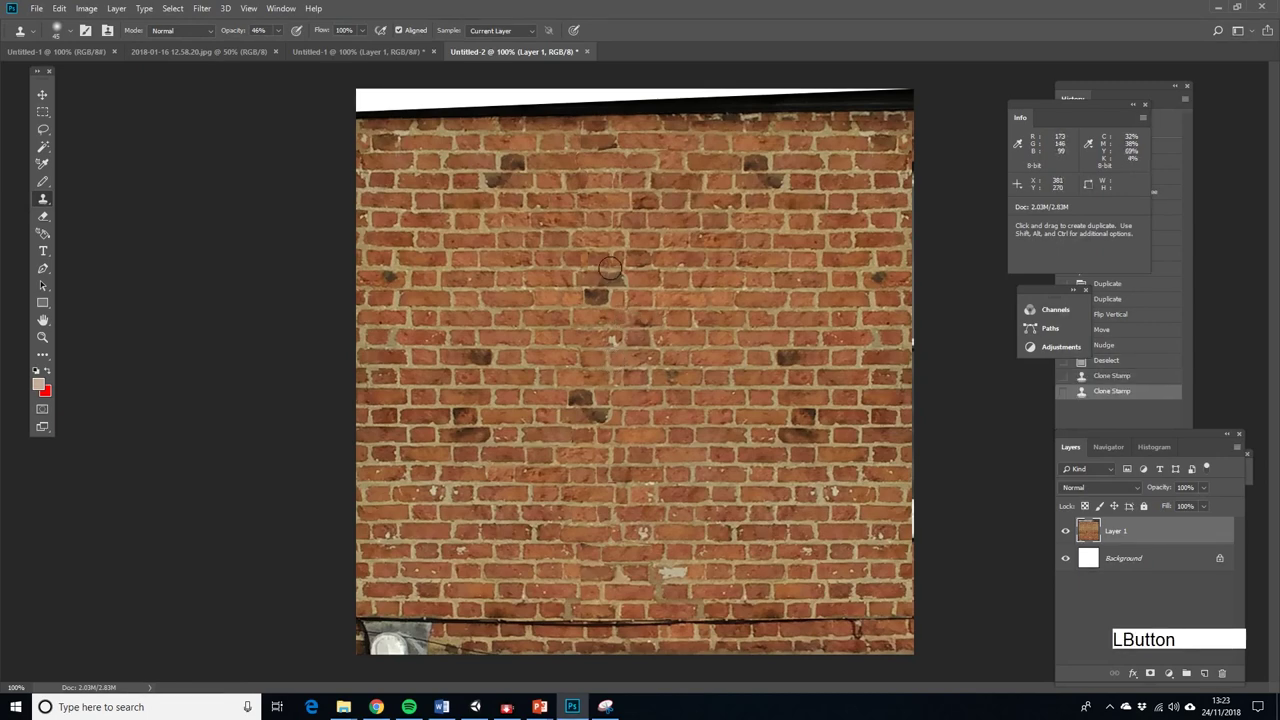
{"action": "left_click", "coordinate": [610, 256]}
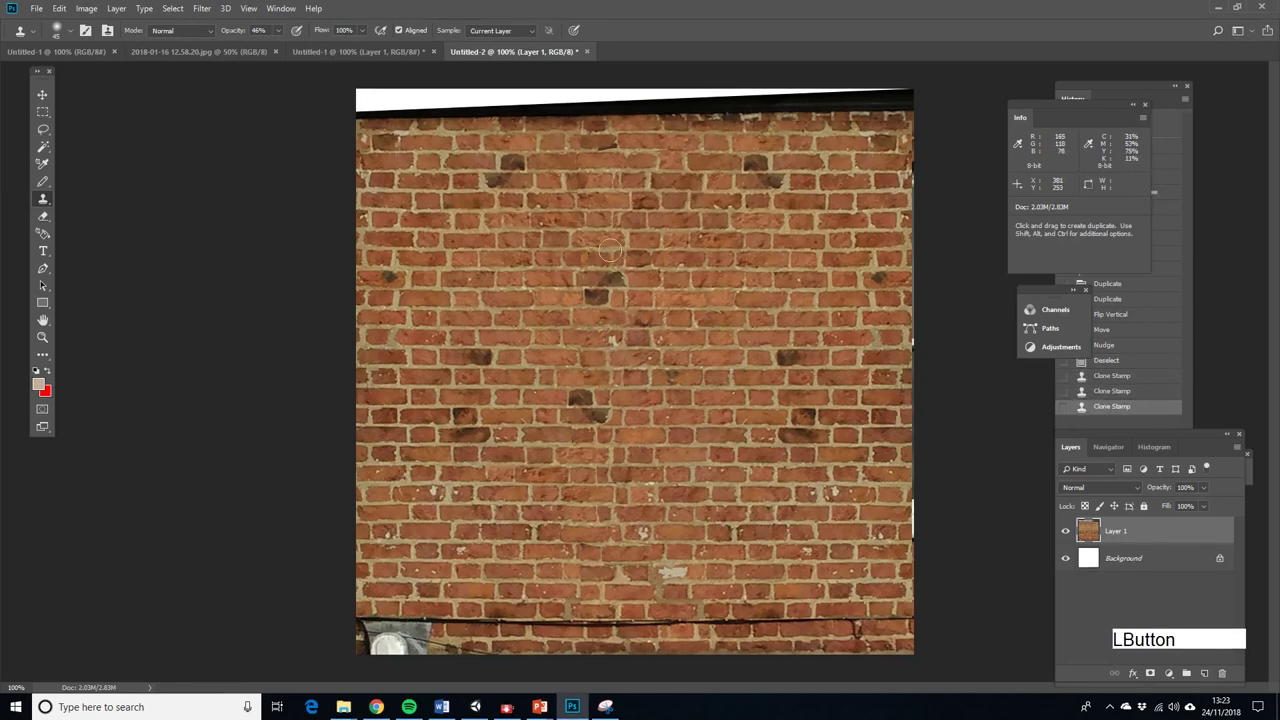
{"action": "left_click", "coordinate": [614, 214]}
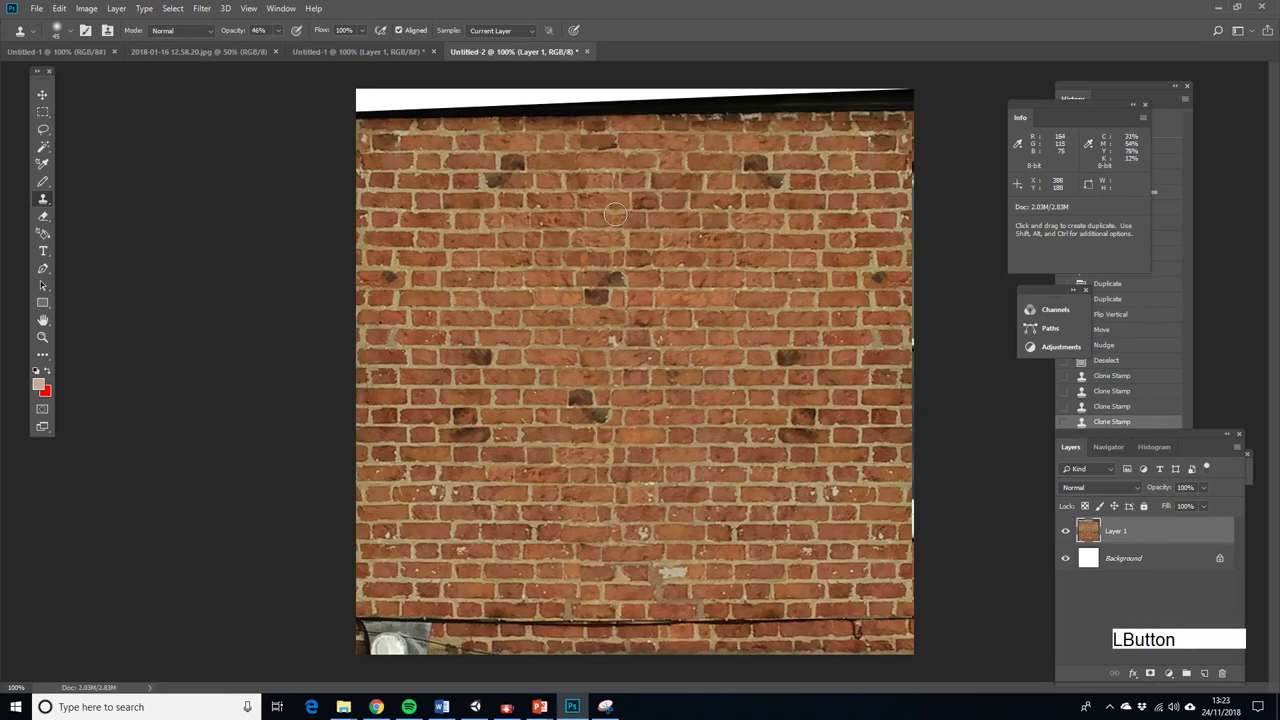
Resample clean bricks beside the central seam and clone them over the remaining visible joins in the middle and lower courses
{"action": "left_click", "coordinate": [808, 552]}
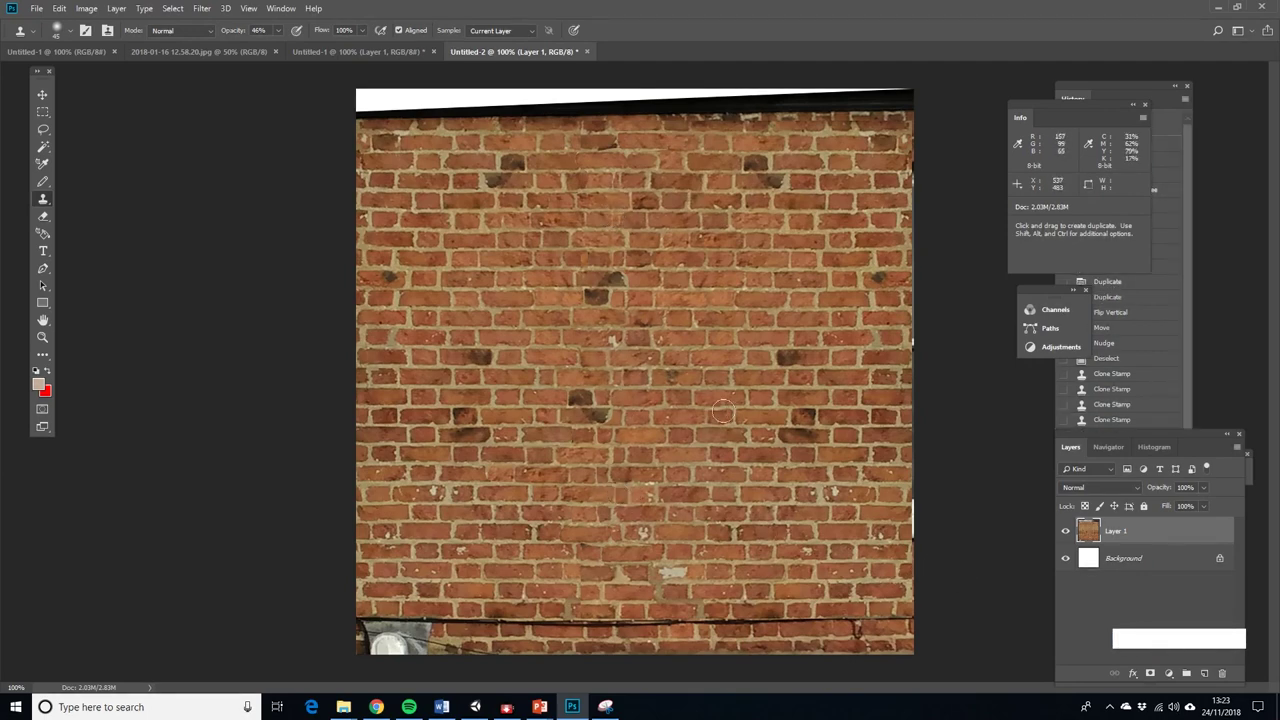
{"action": "key", "text": "alt"}
{"action": "left_click", "coordinate": [758, 377], "text": "alt"}
{"action": "left_click", "coordinate": [801, 478]}
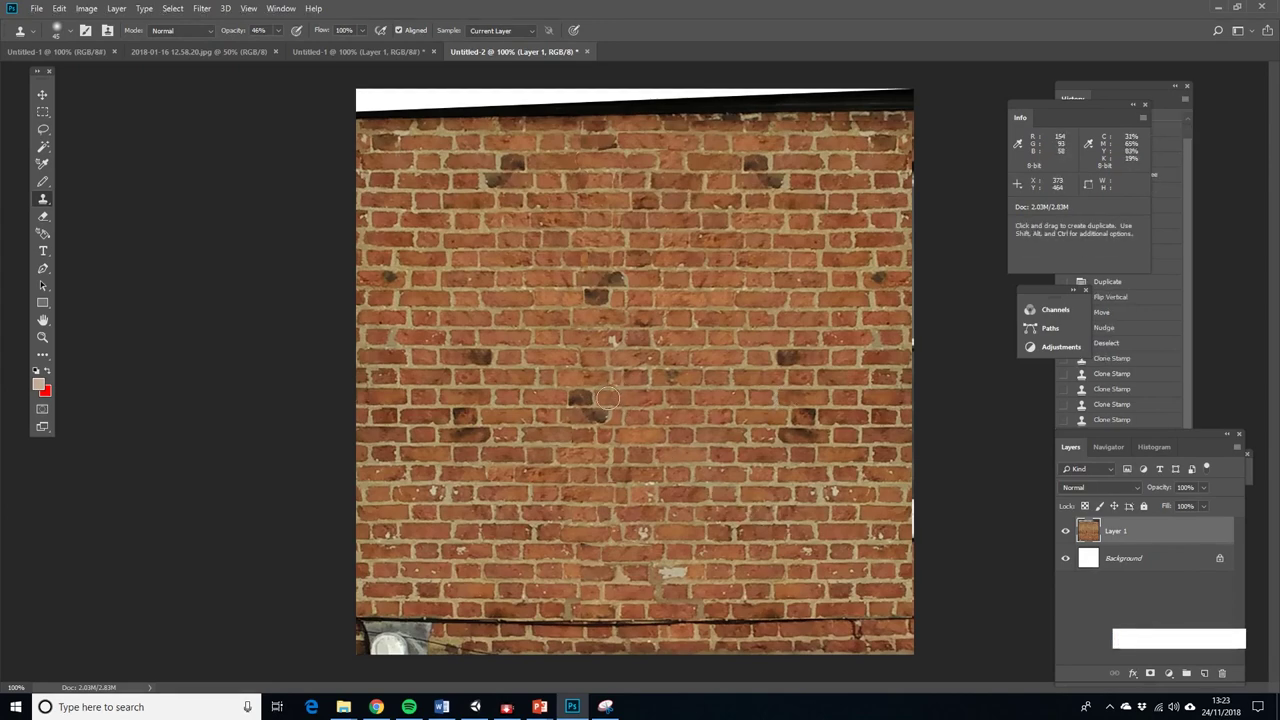
{"action": "left_click", "coordinate": [670, 403]}
{"action": "left_click", "coordinate": [752, 400], "text": "alt"}
{"action": "left_click", "coordinate": [605, 399]}
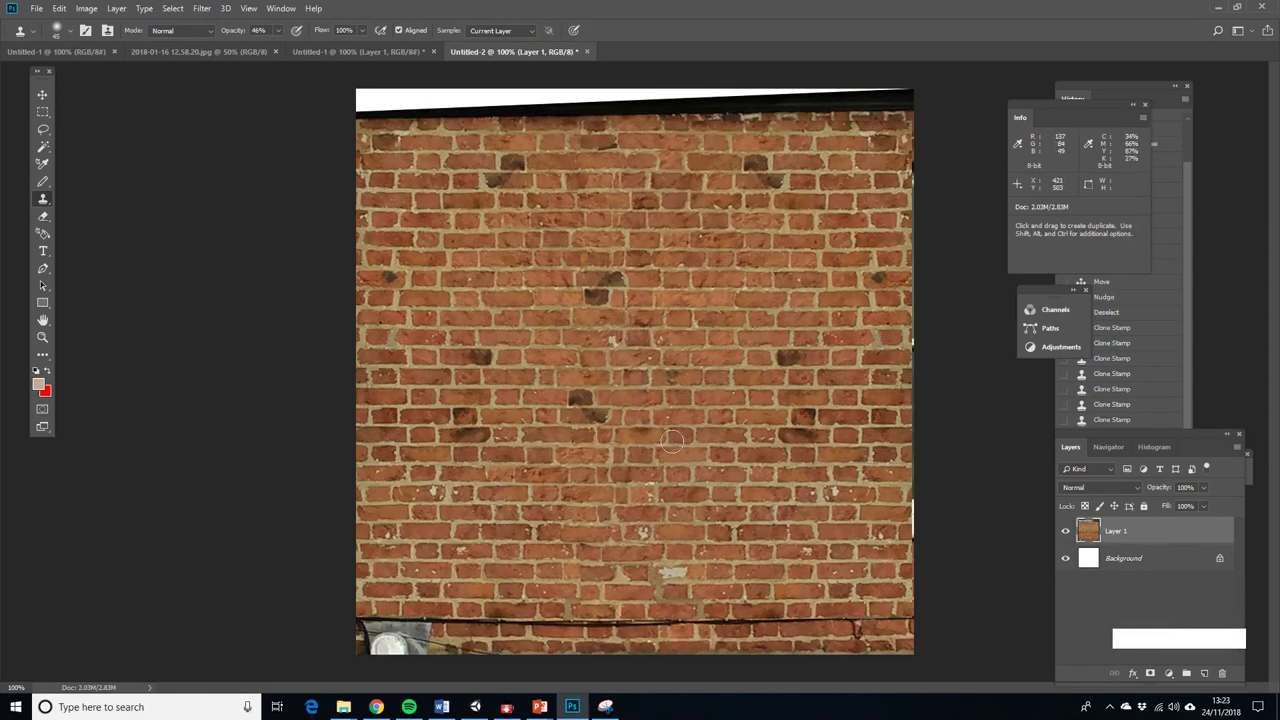
Crop the image to an 807 × 736 px area of clean brickwork between the roof edge and the cable, and deselect
{"action": "left_click", "coordinate": [42, 111]}
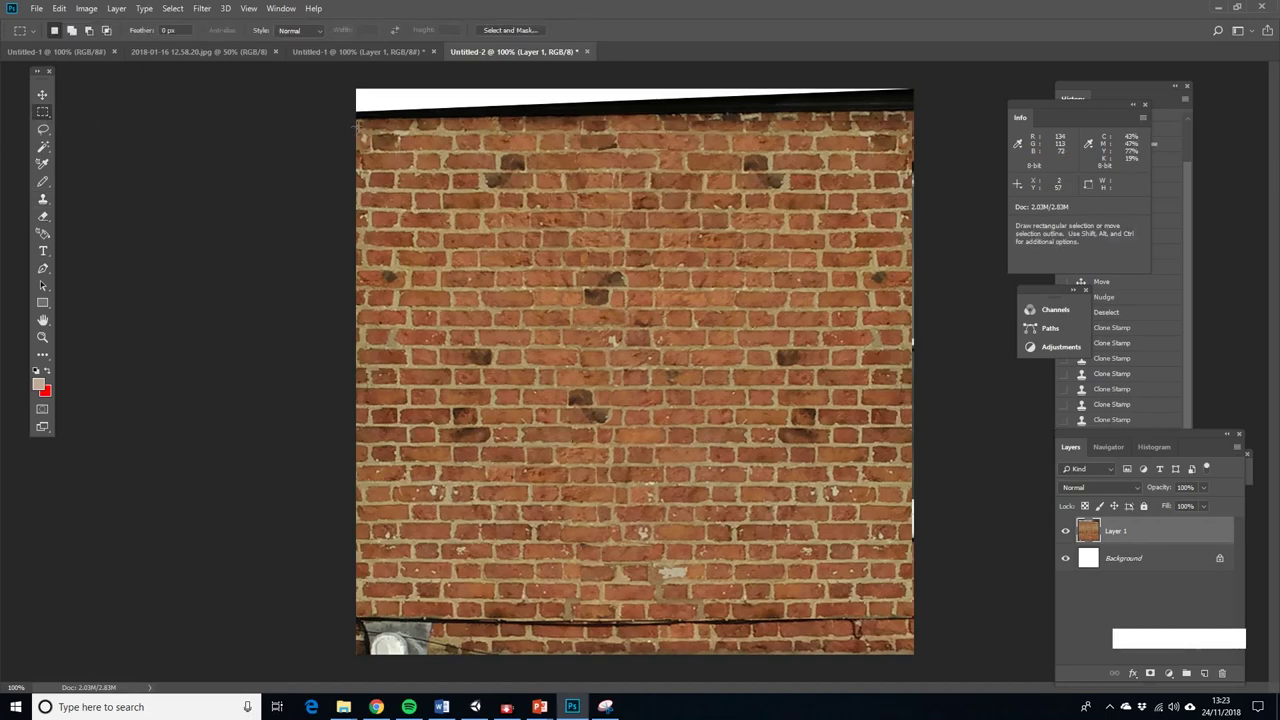
{"action": "left_click_drag", "start_coordinate": [359, 130], "coordinate": [900, 618]}
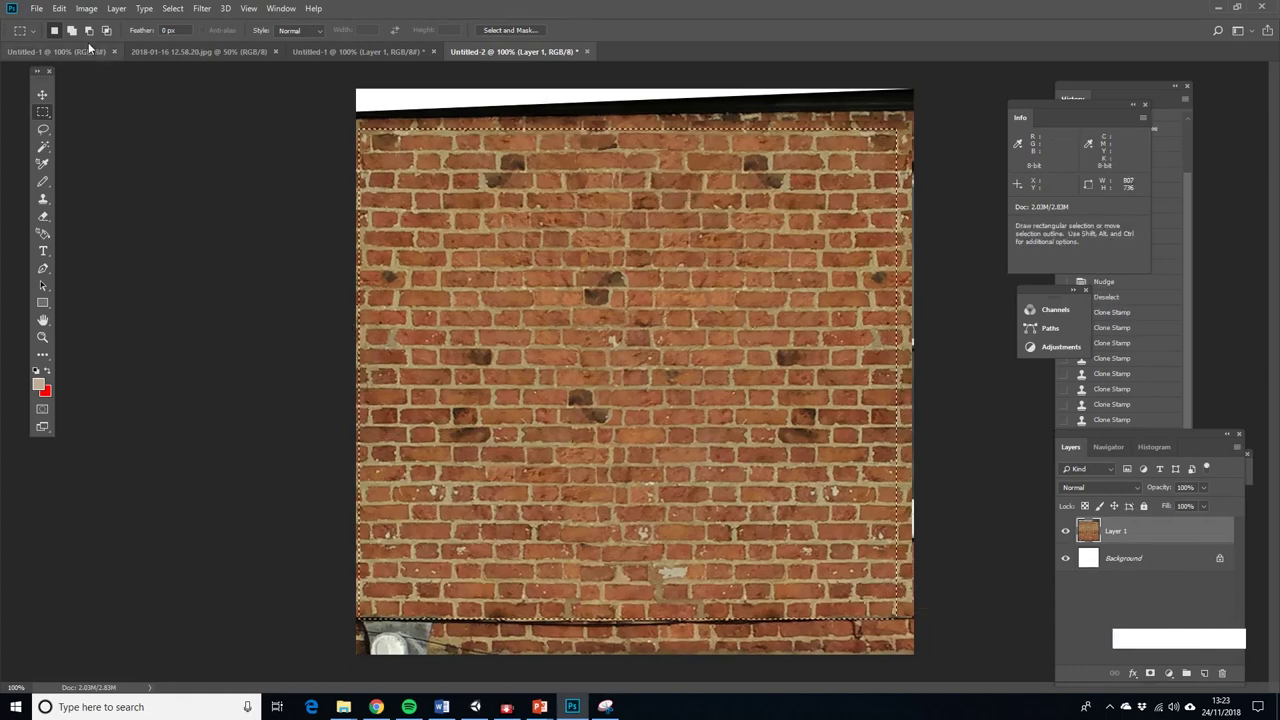
{"action": "left_click", "coordinate": [86, 8]}
{"action": "left_click", "coordinate": [93, 146]}
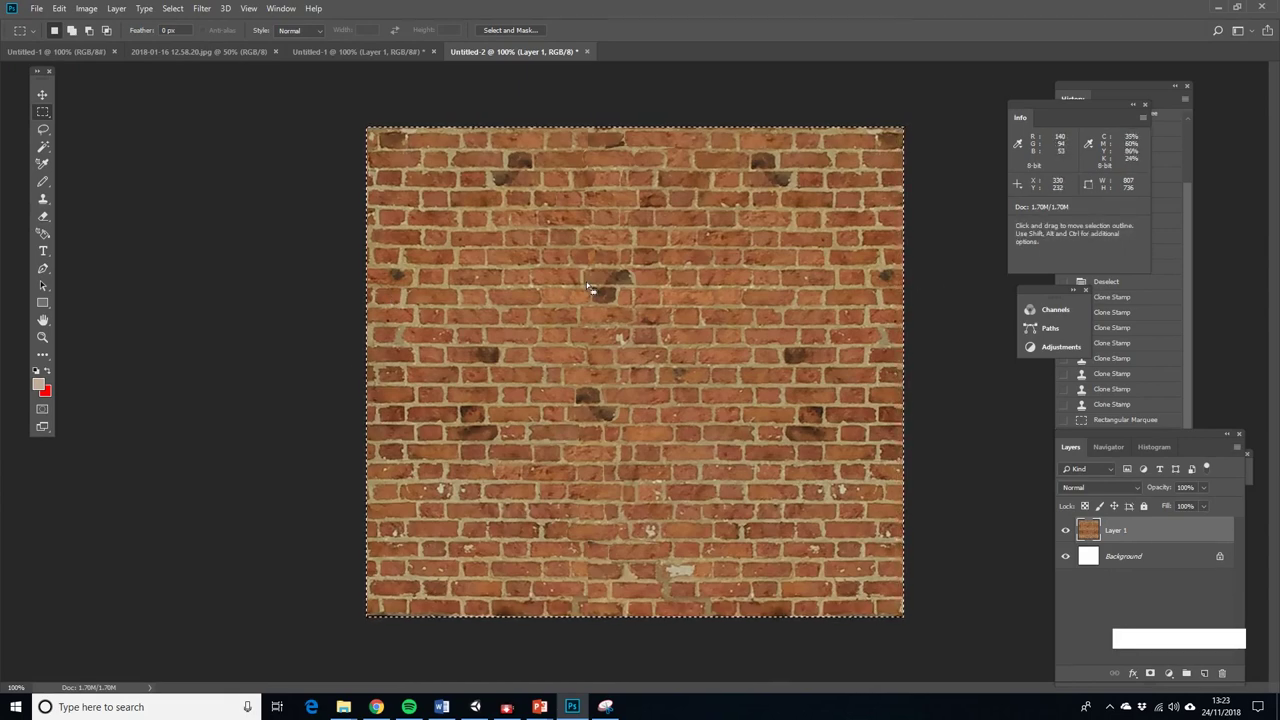
{"action": "key", "text": "ctrl+d"}
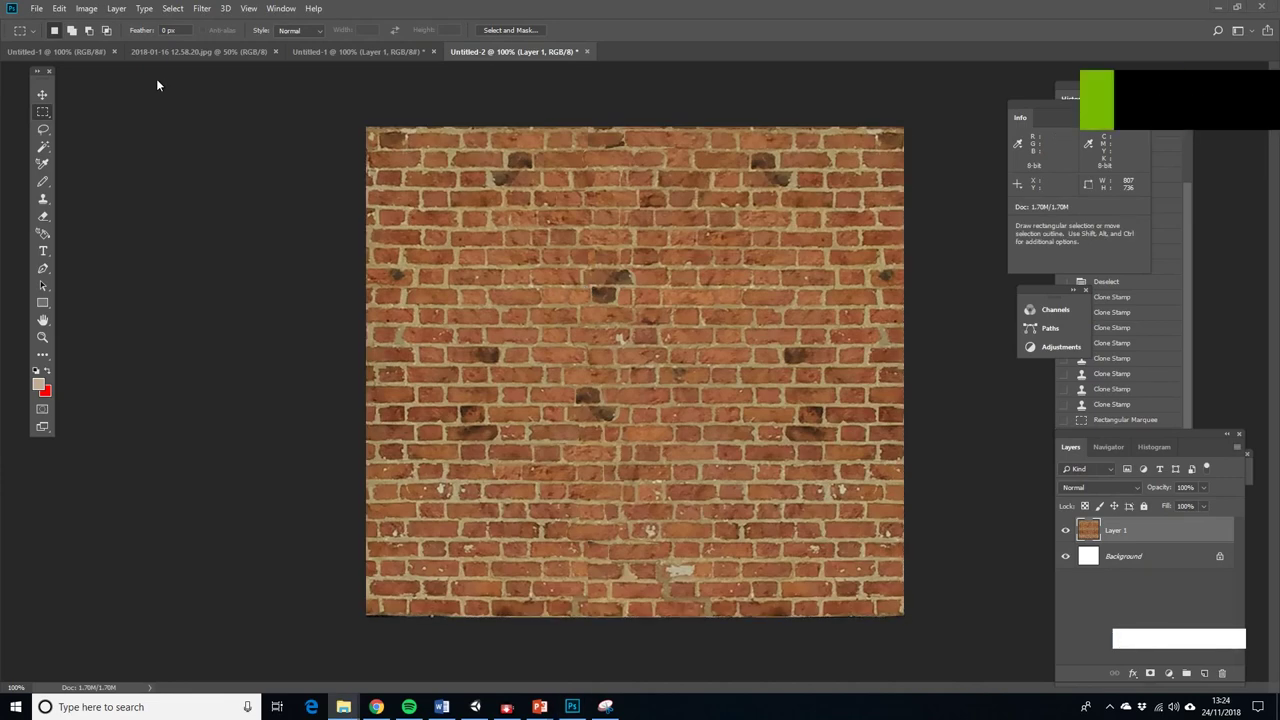
Flatten the image into a single background layer and select the whole canvas
{"action": "left_click", "coordinate": [116, 10]}
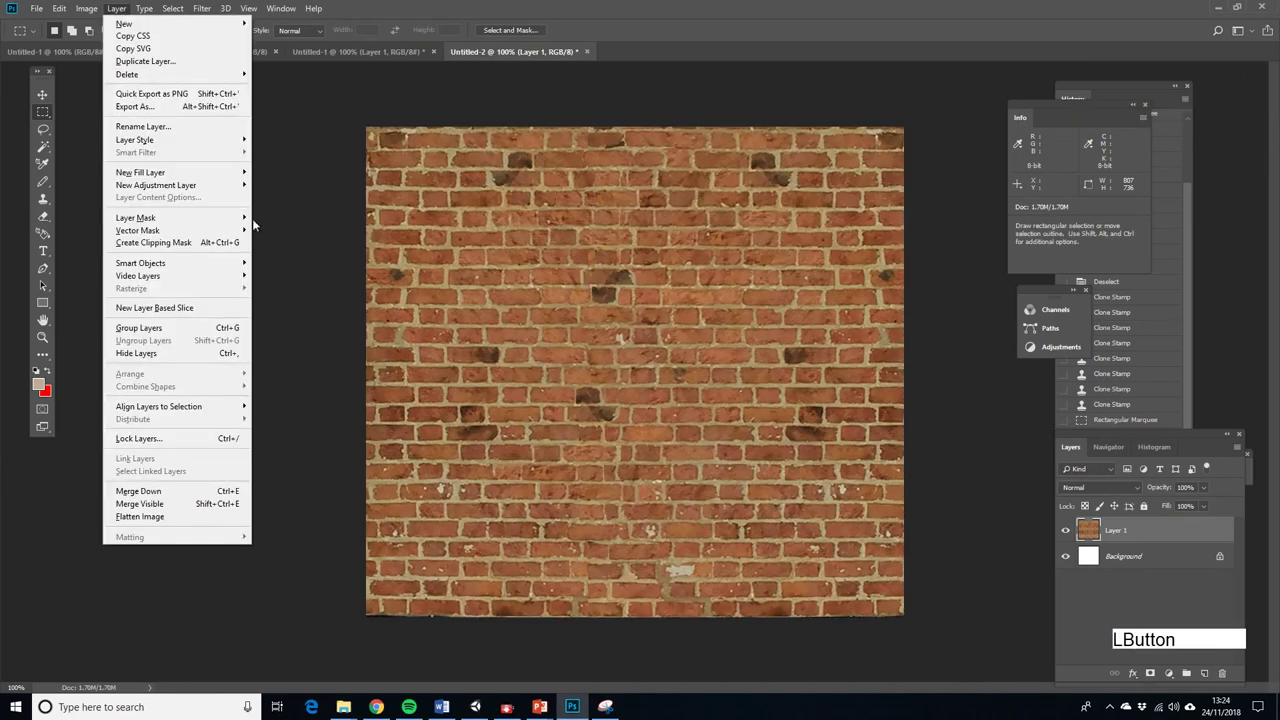
{"action": "left_click", "coordinate": [137, 517]}
{"action": "key", "text": "ctrl+a"}
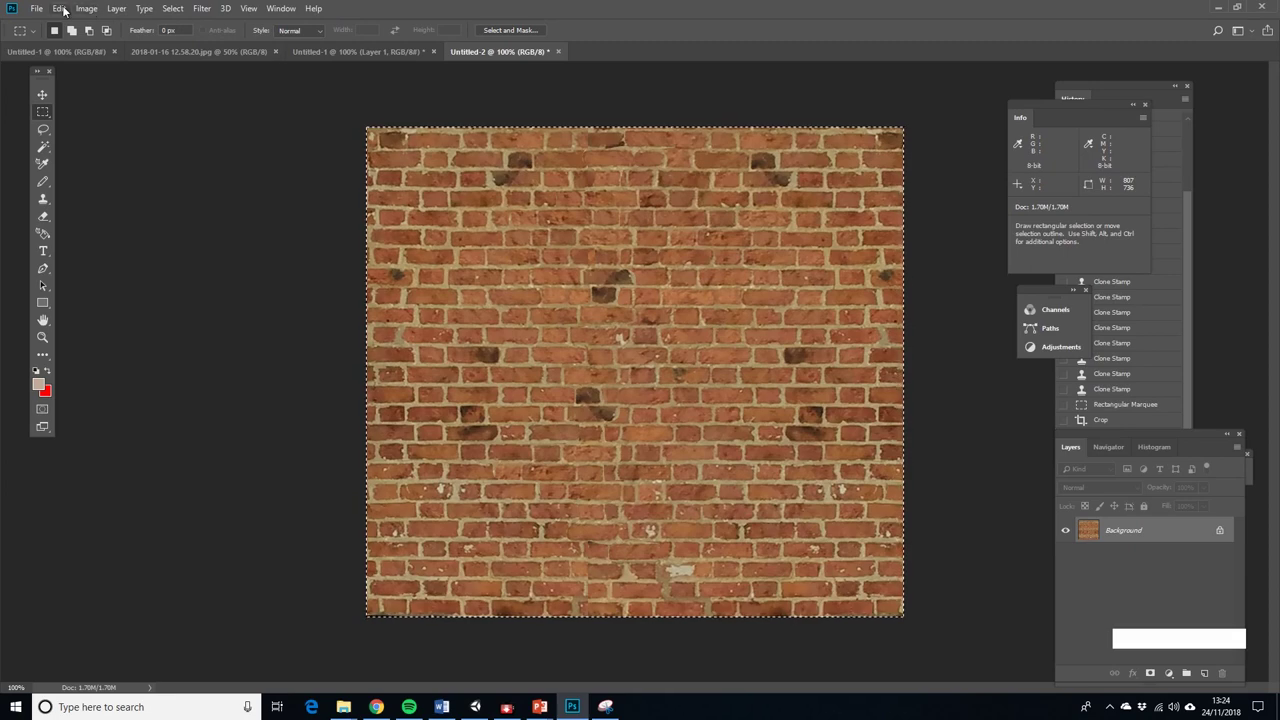
Apply the Offset filter with +280 px horizontal, +255 px vertical and wrap-around edges, and deselect
{"action": "left_click", "coordinate": [205, 9]}
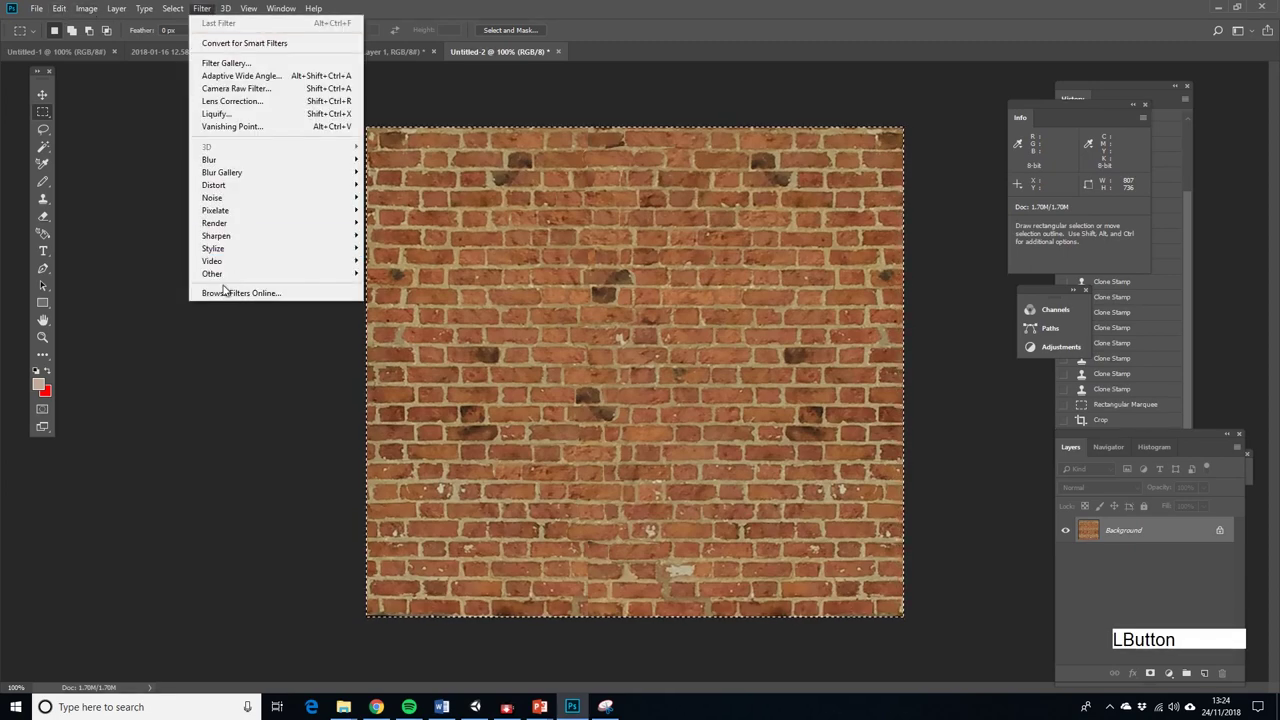
{"action": "mouse_move", "coordinate": [250, 273]}
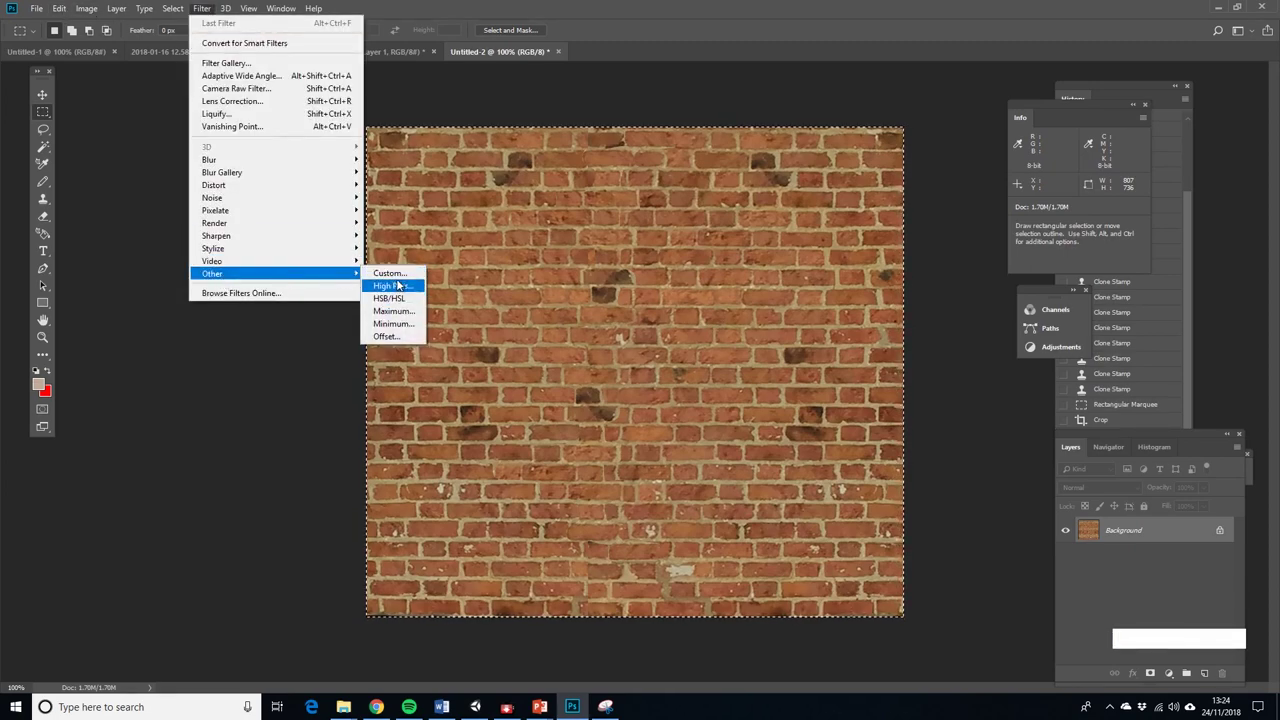
{"action": "left_click", "coordinate": [386, 336]}
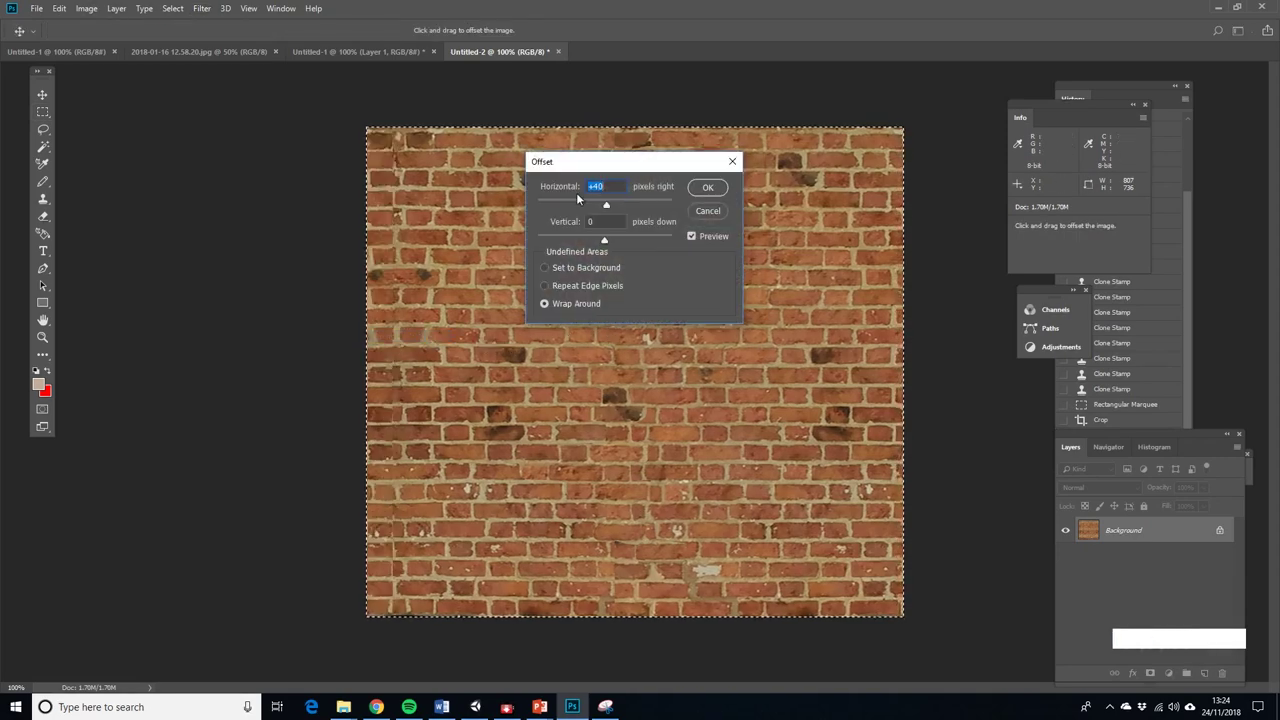
{"action": "left_click_drag", "start_coordinate": [606, 204], "coordinate": [618, 205]}
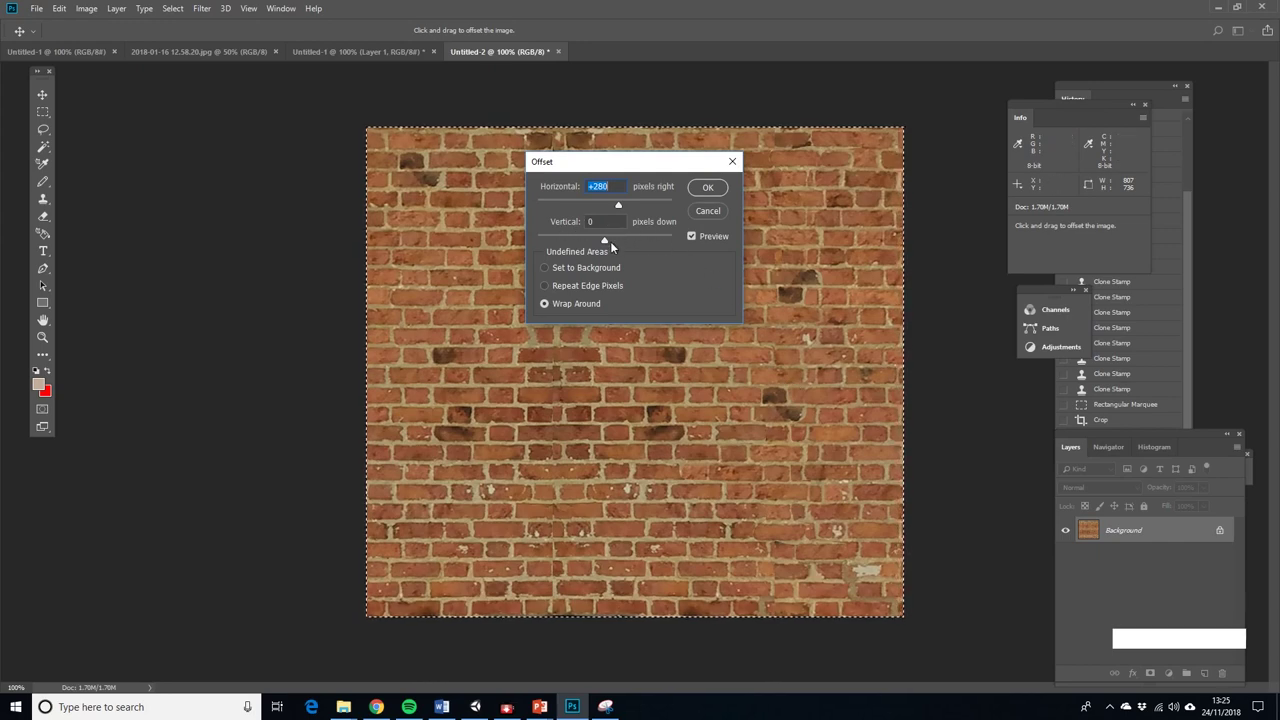
{"action": "left_click_drag", "start_coordinate": [608, 237], "coordinate": [620, 244]}
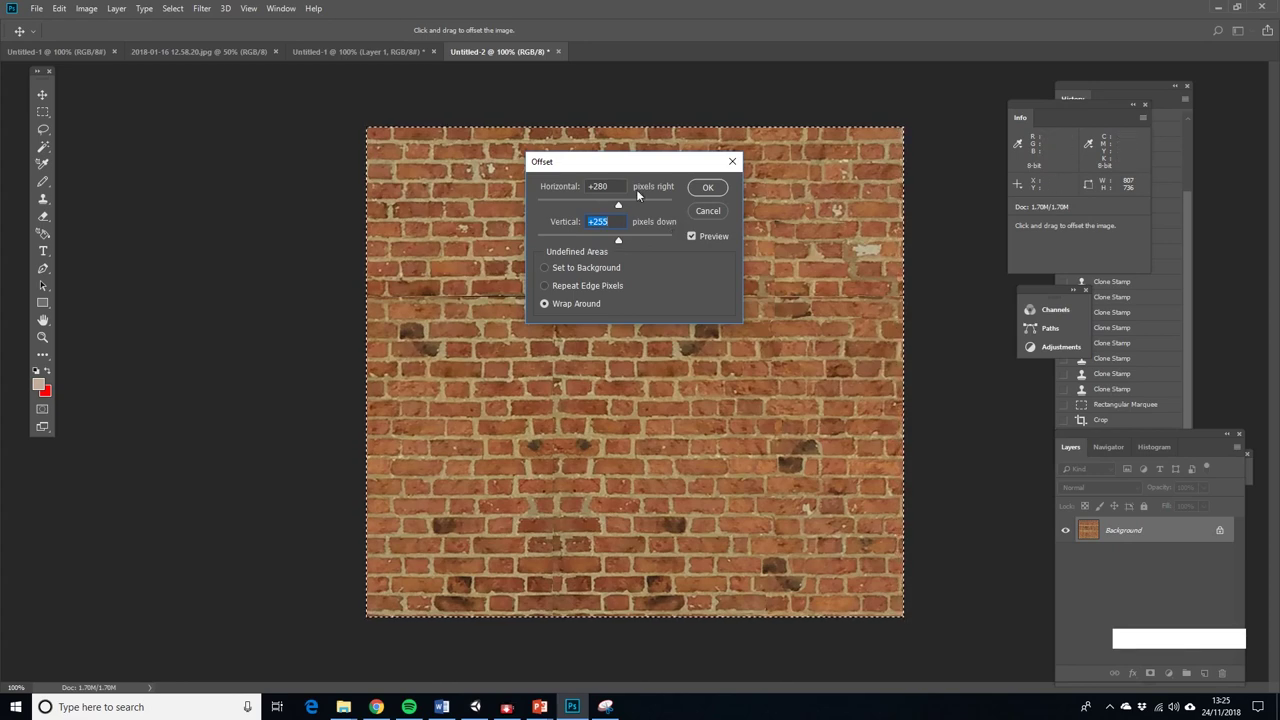
{"action": "left_click", "coordinate": [707, 187]}
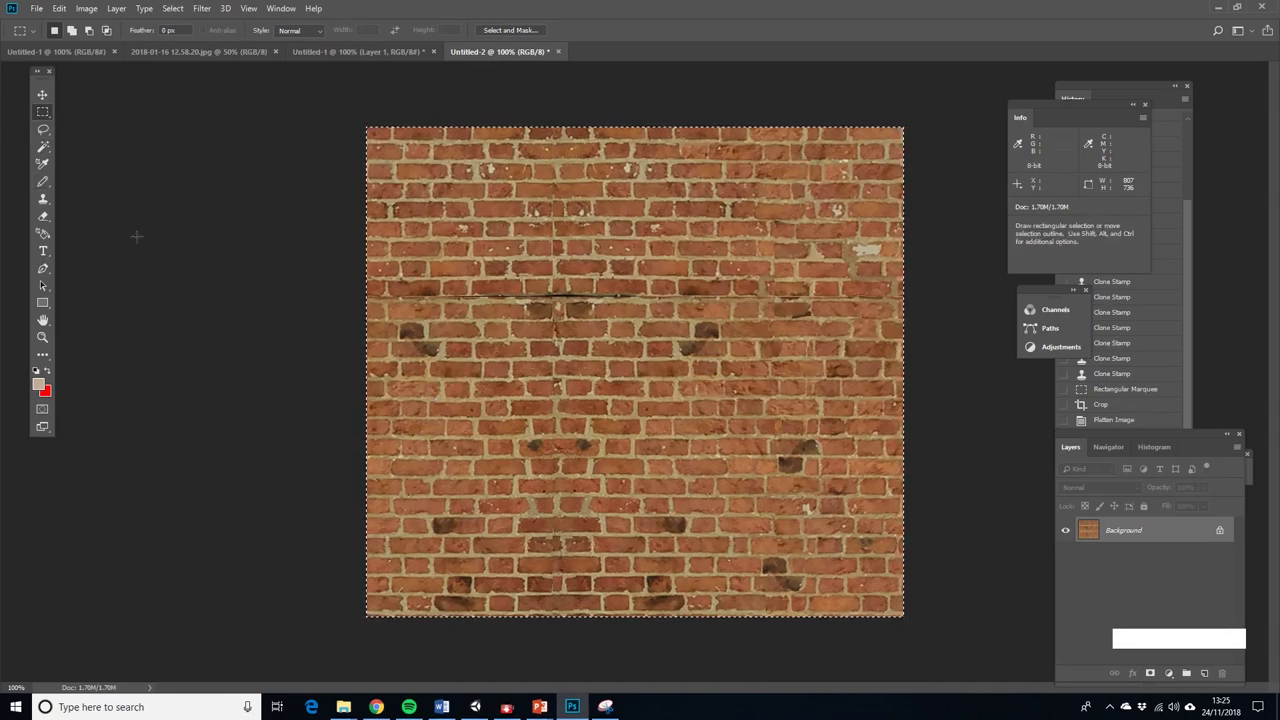
{"action": "left_click", "coordinate": [261, 185]}
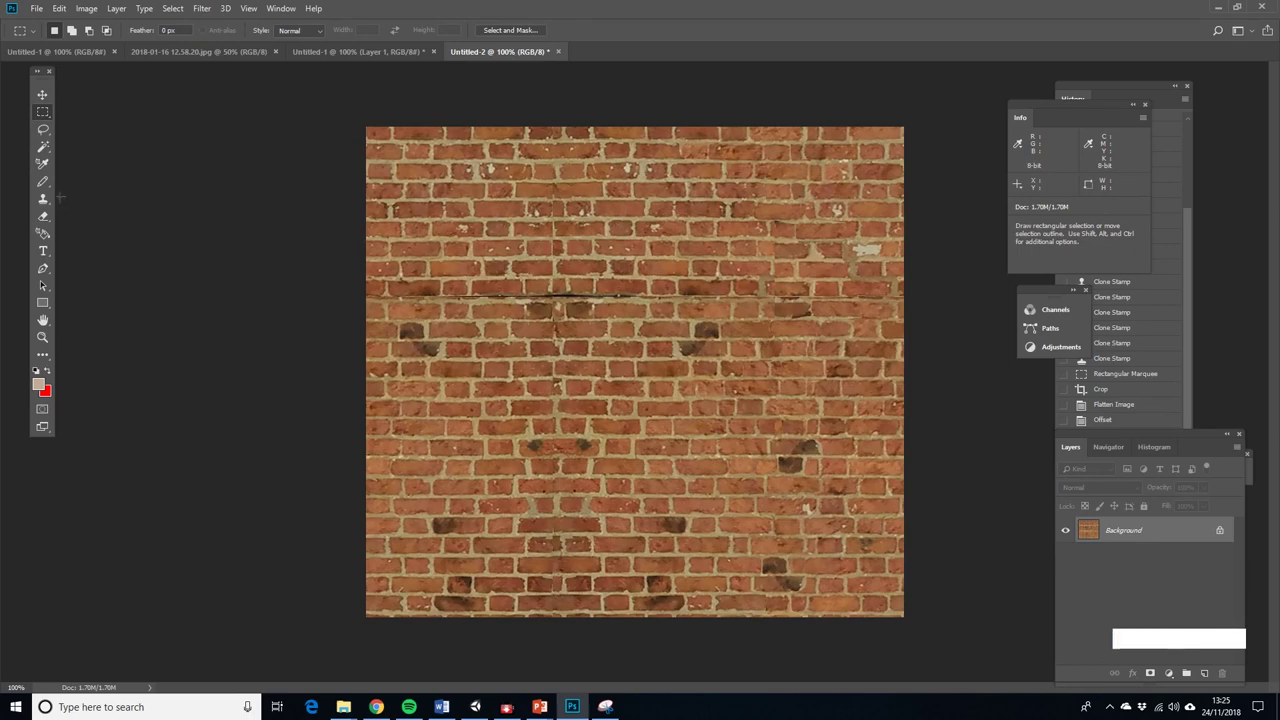
Copy a full-width strip of two brick courses, about 807 × 63 px, up over the dark horizontal seam and deselect it
{"action": "left_click_drag", "start_coordinate": [362, 415], "coordinate": [957, 443]}
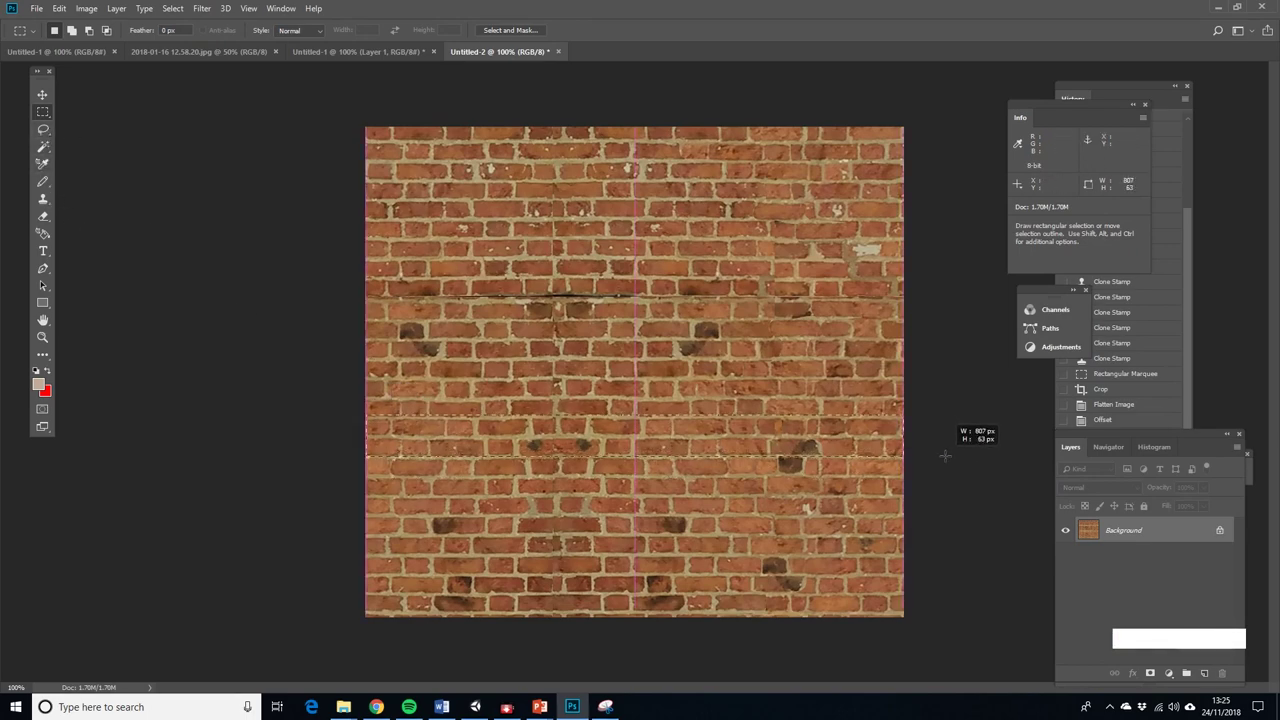
{"action": "left_click", "coordinate": [42, 94]}
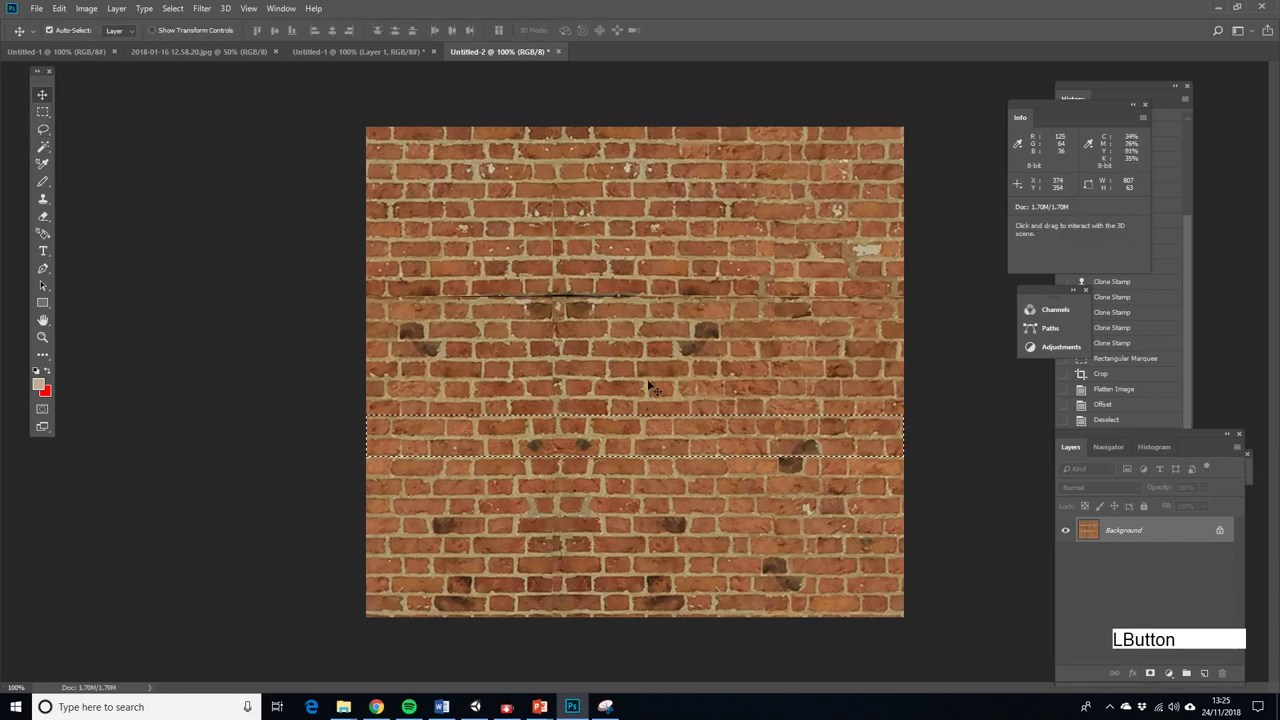
{"action": "left_click_drag", "start_coordinate": [687, 446], "coordinate": [692, 306]}
{"action": "left_click", "coordinate": [42, 111]}
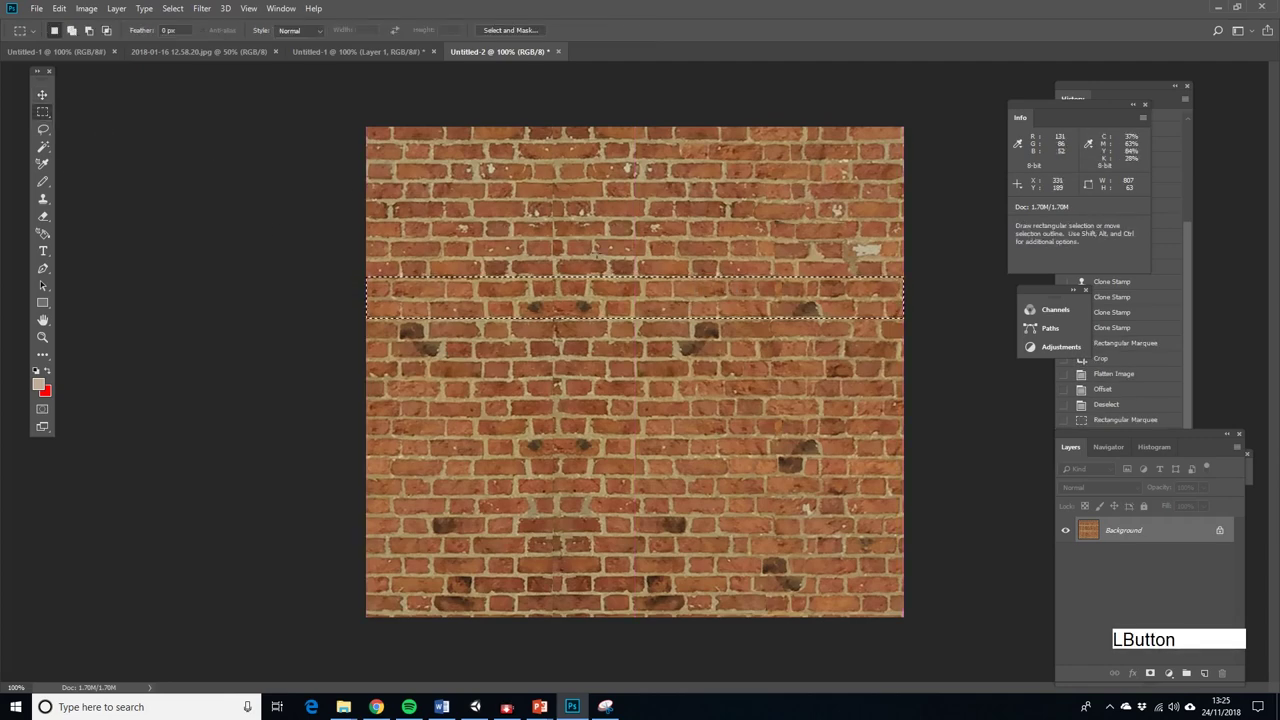
{"action": "left_click", "coordinate": [643, 256]}
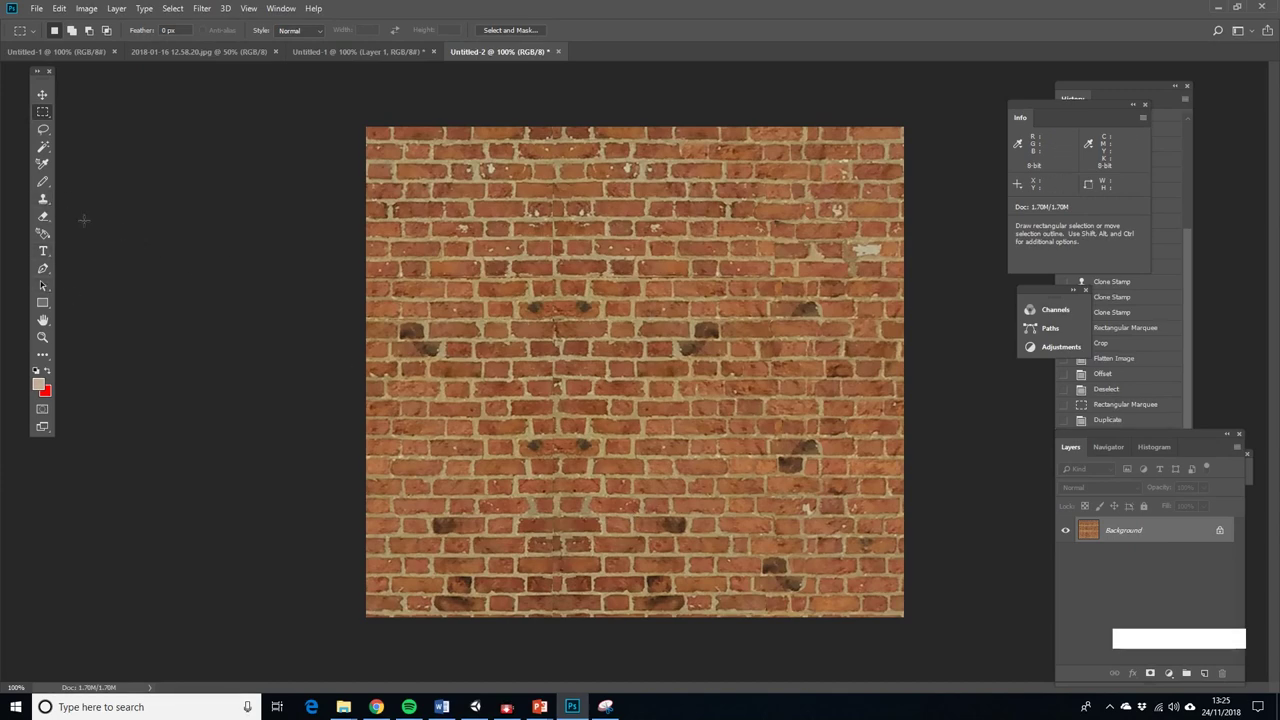
Clone nearby bricks over the vertical mirror seam in the lowest brick courses with the Clone Stamp
{"action": "left_click", "coordinate": [40, 201]}
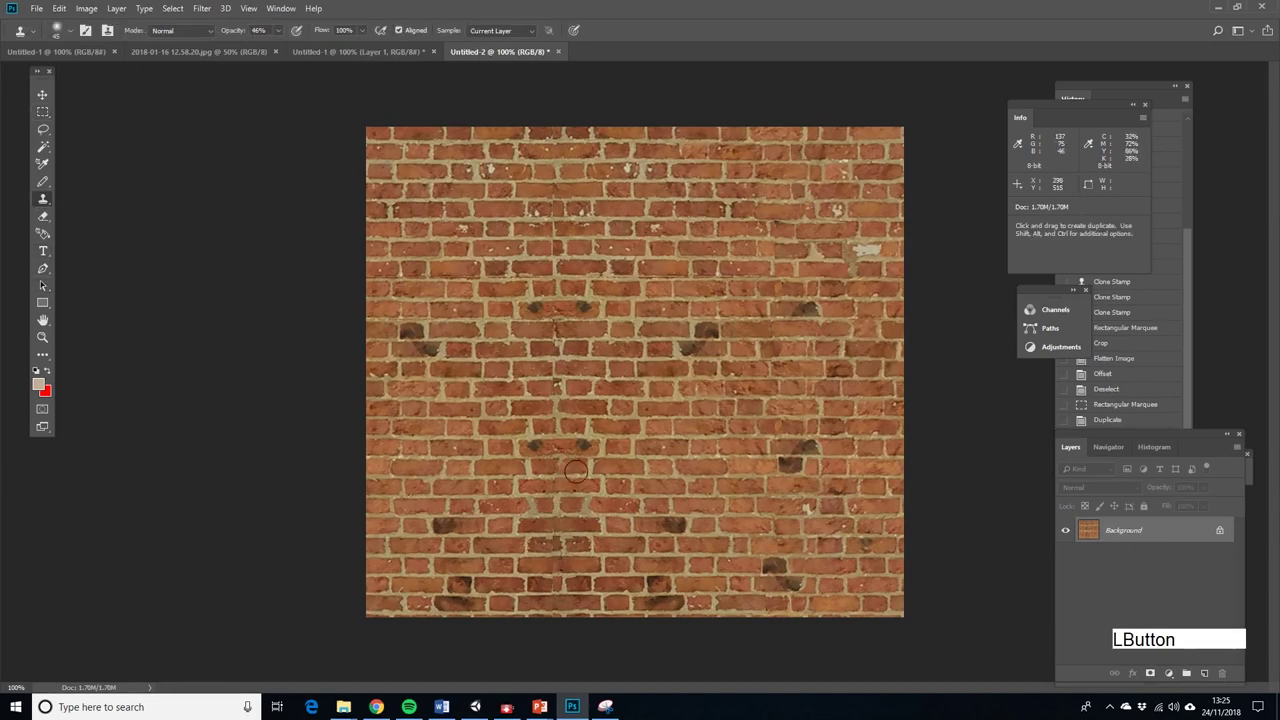
{"action": "left_click", "coordinate": [540, 557], "text": "alt"}
{"action": "key", "text": "ctrl+d"}
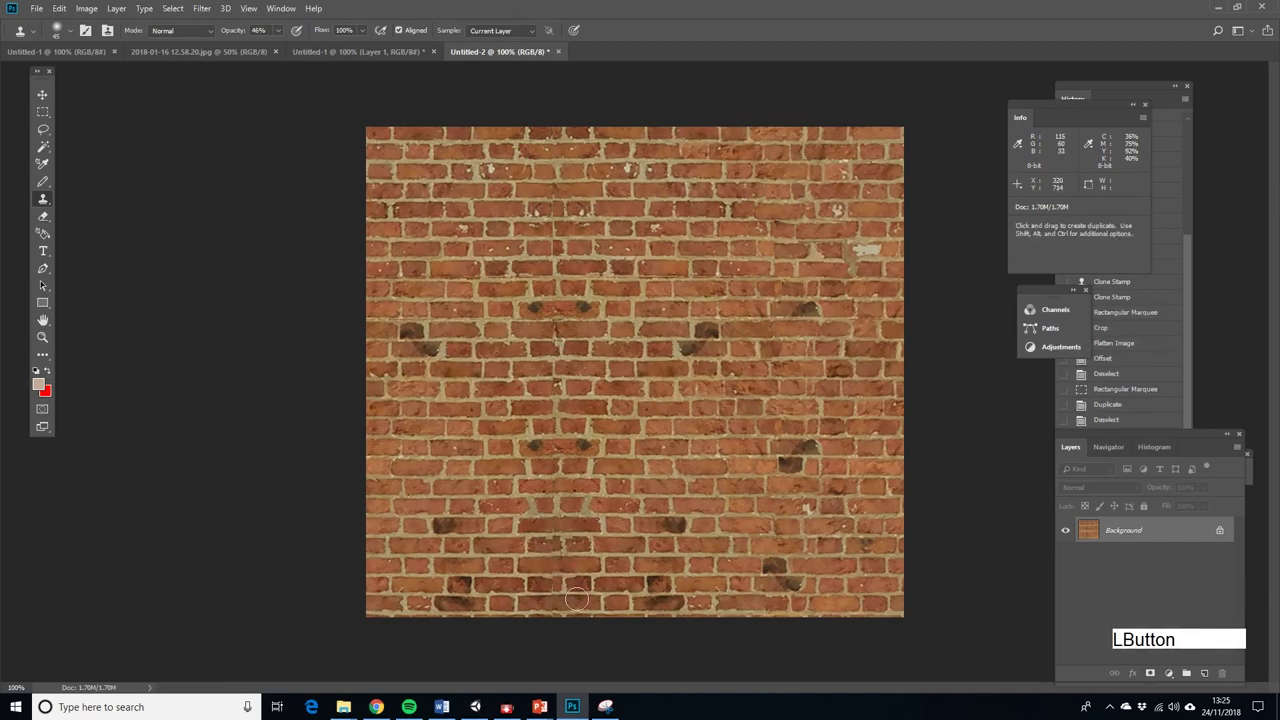
{"action": "left_click_drag", "start_coordinate": [553, 585], "coordinate": [569, 578]}
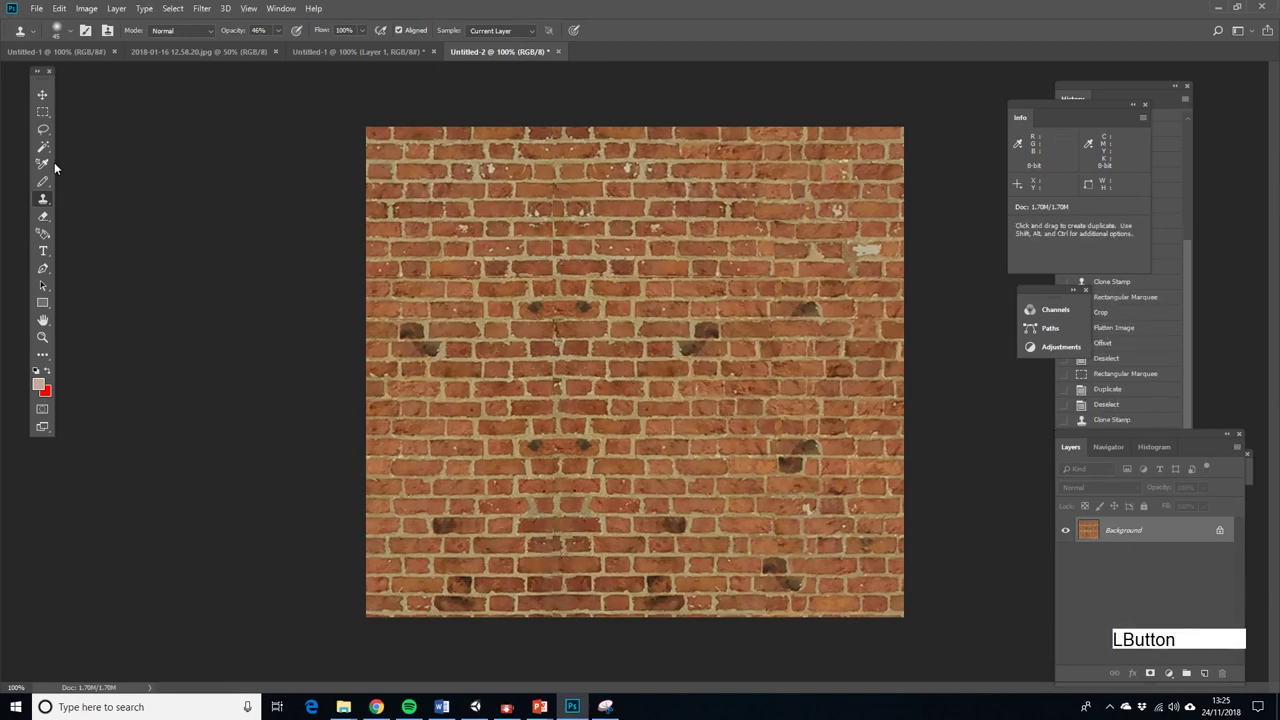
{"action": "left_click", "coordinate": [549, 585], "text": "alt"}
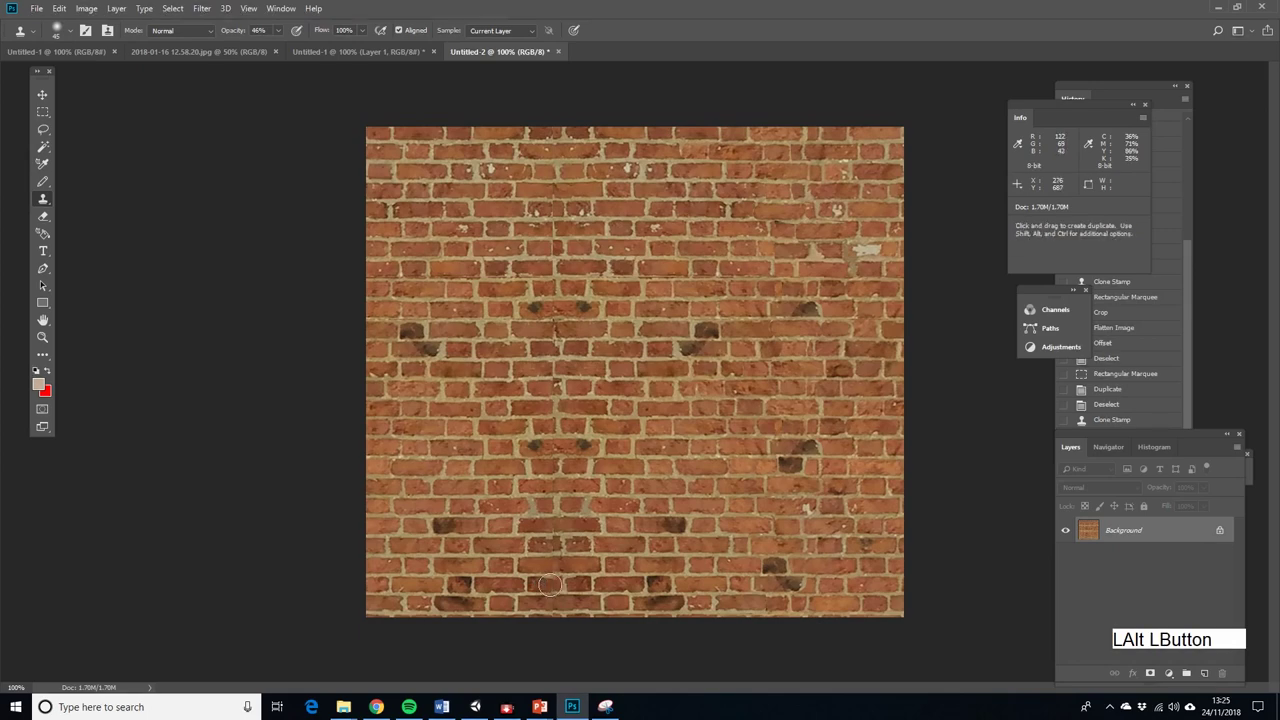
{"action": "left_click", "coordinate": [549, 585]}
{"action": "left_click", "coordinate": [583, 610], "text": "alt"}
{"action": "left_click", "coordinate": [551, 602]}
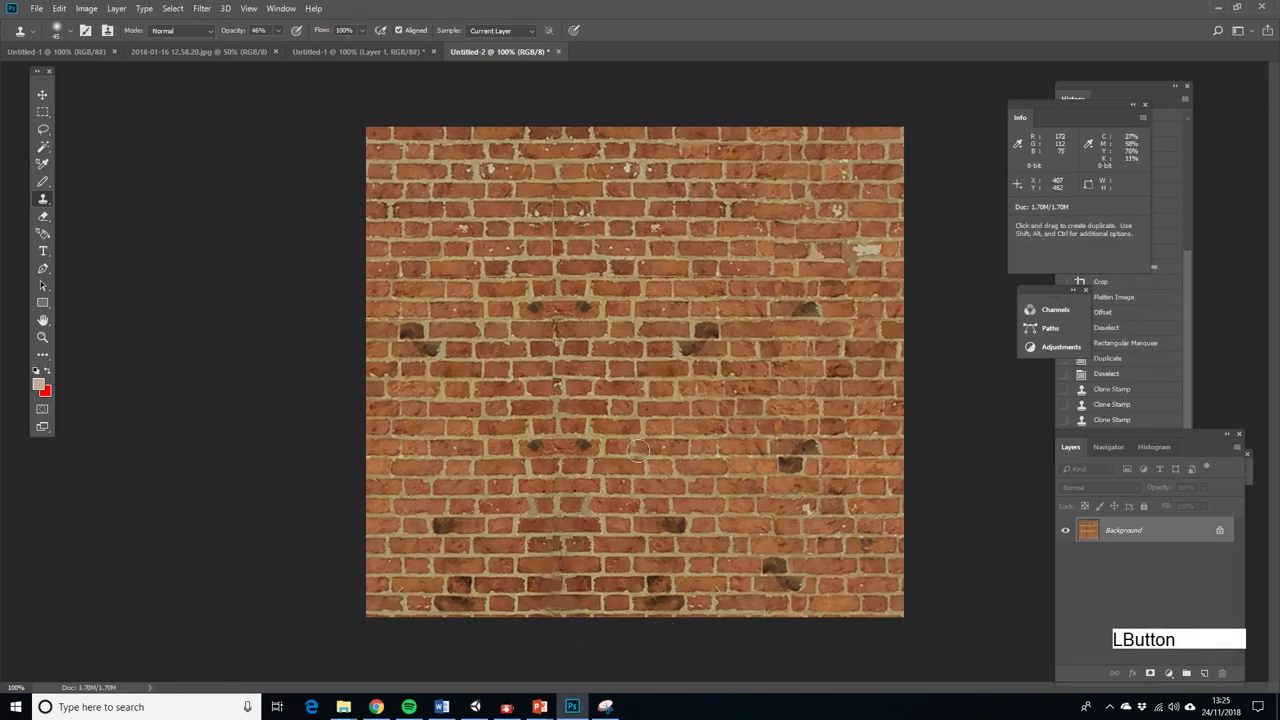
Sample bricks around the vertical mirror seam at mid-height and clone them over its mirrored joints
{"action": "left_click", "coordinate": [558, 450], "text": "alt"}
{"action": "left_click", "coordinate": [557, 452]}
{"action": "left_click", "coordinate": [535, 389], "text": "alt"}
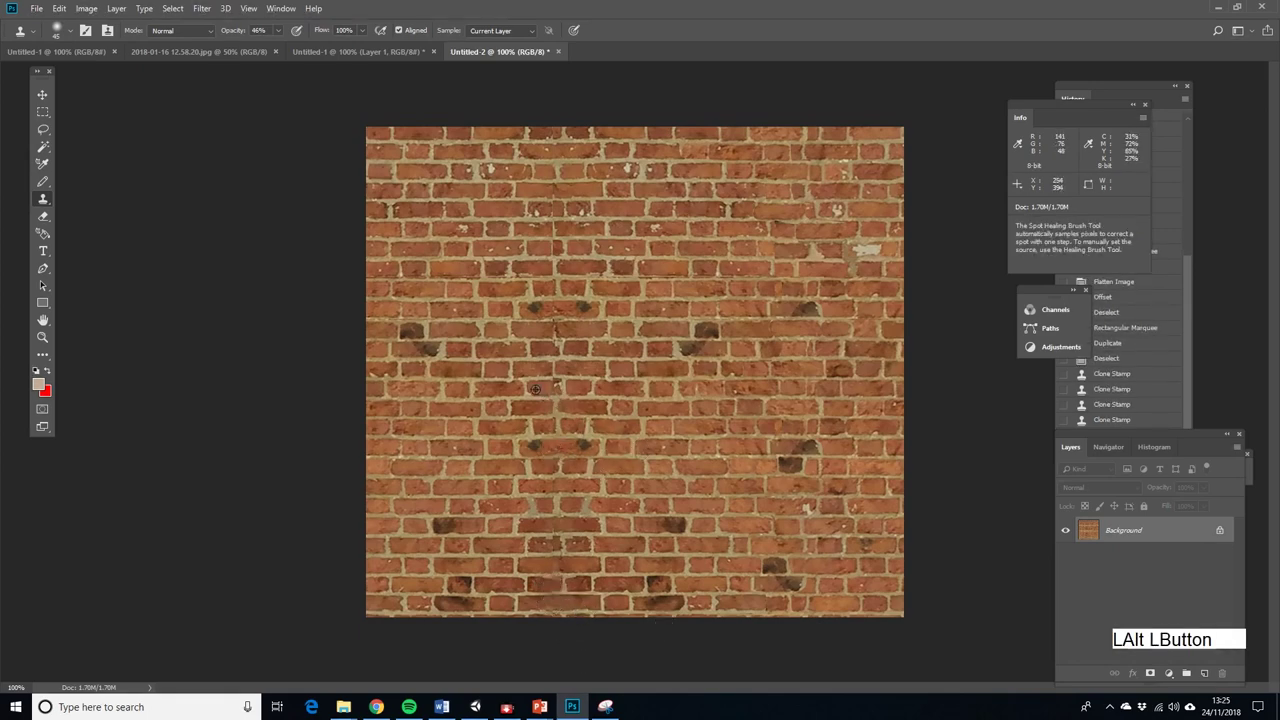
{"action": "left_click", "coordinate": [648, 381]}
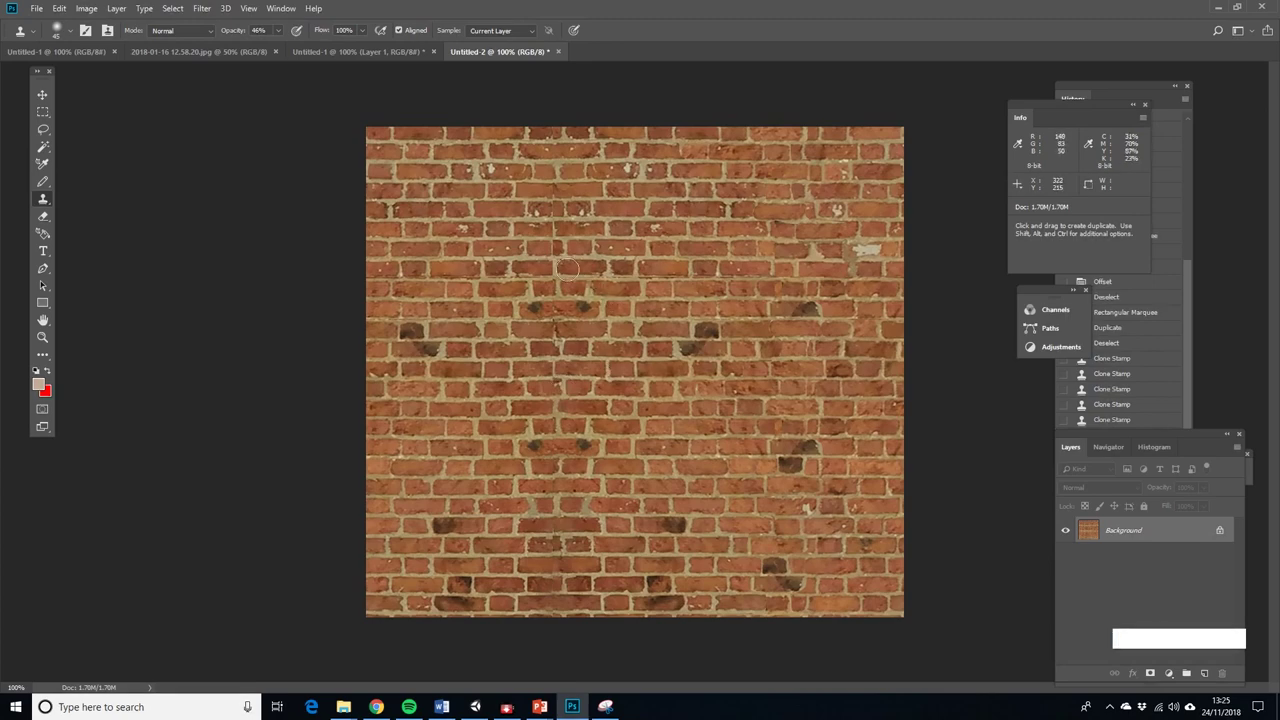
Lasso a brick patch about 92 × 149 px right of the vertical mirror seam, copy it over the seam's upper part and deselect
{"action": "left_click", "coordinate": [42, 129]}
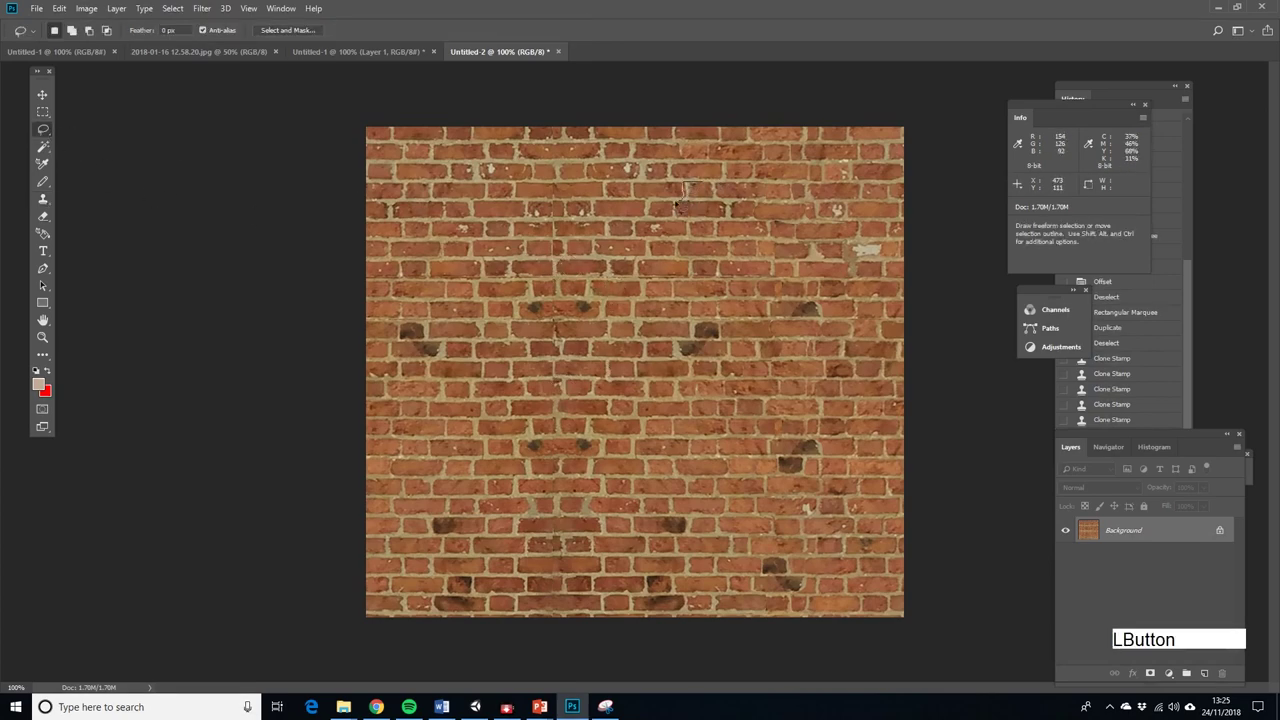
{"action": "left_click_drag", "start_coordinate": [676, 205], "coordinate": [686, 222]}
{"action": "left_click_drag", "start_coordinate": [721, 272], "coordinate": [735, 256]}
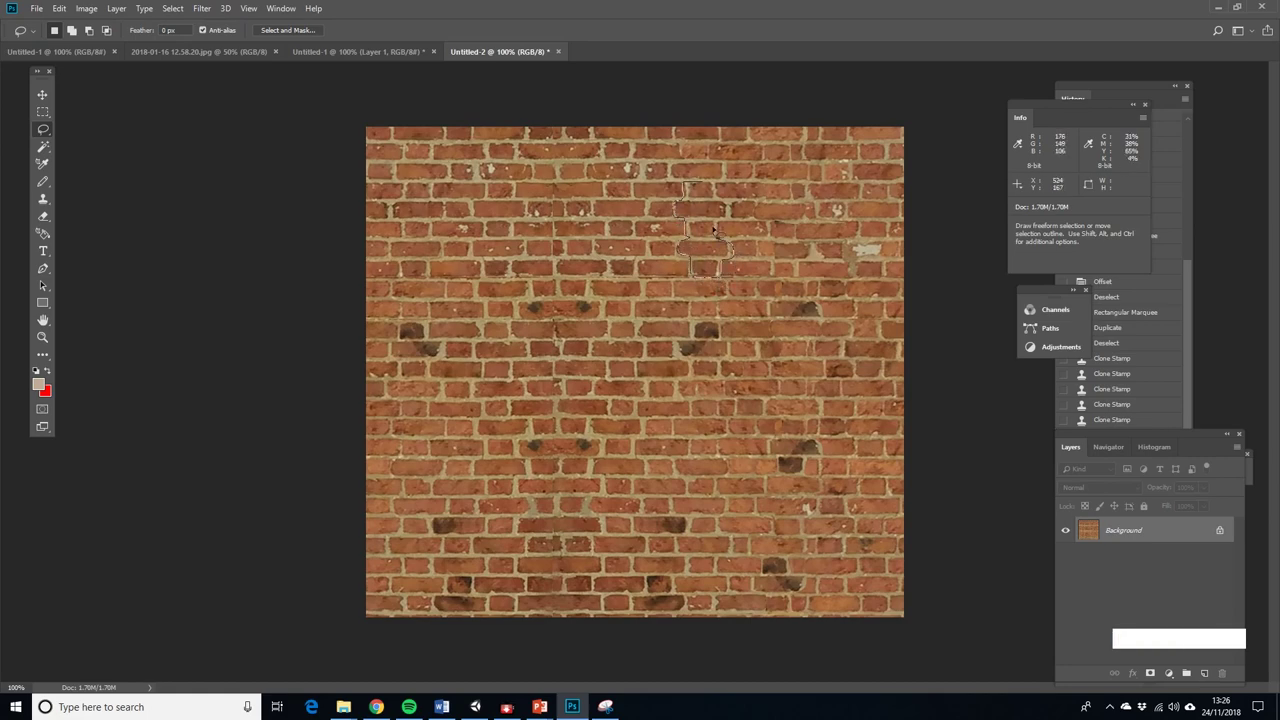
{"action": "left_click_drag", "start_coordinate": [718, 187], "coordinate": [542, 231]}
{"action": "key", "text": "ctrl"}
{"action": "key", "text": "alt"}
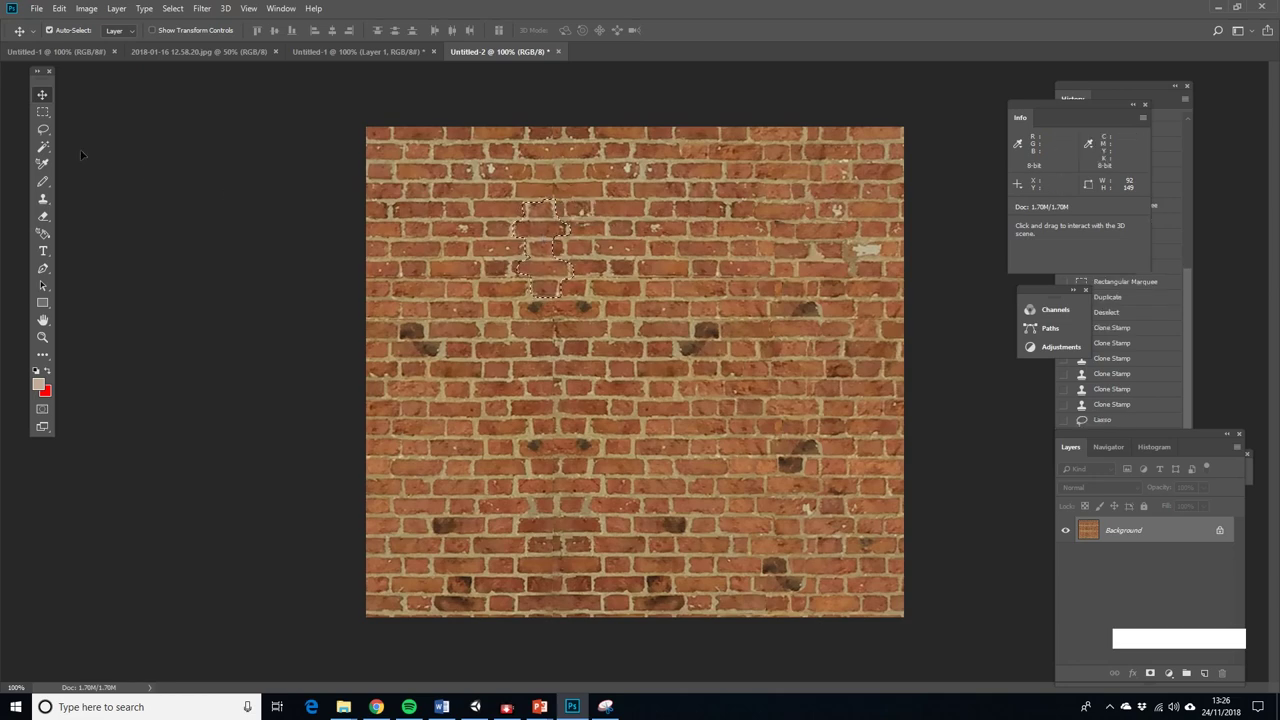
{"action": "left_click", "coordinate": [42, 111]}
{"action": "left_click", "coordinate": [790, 338]}
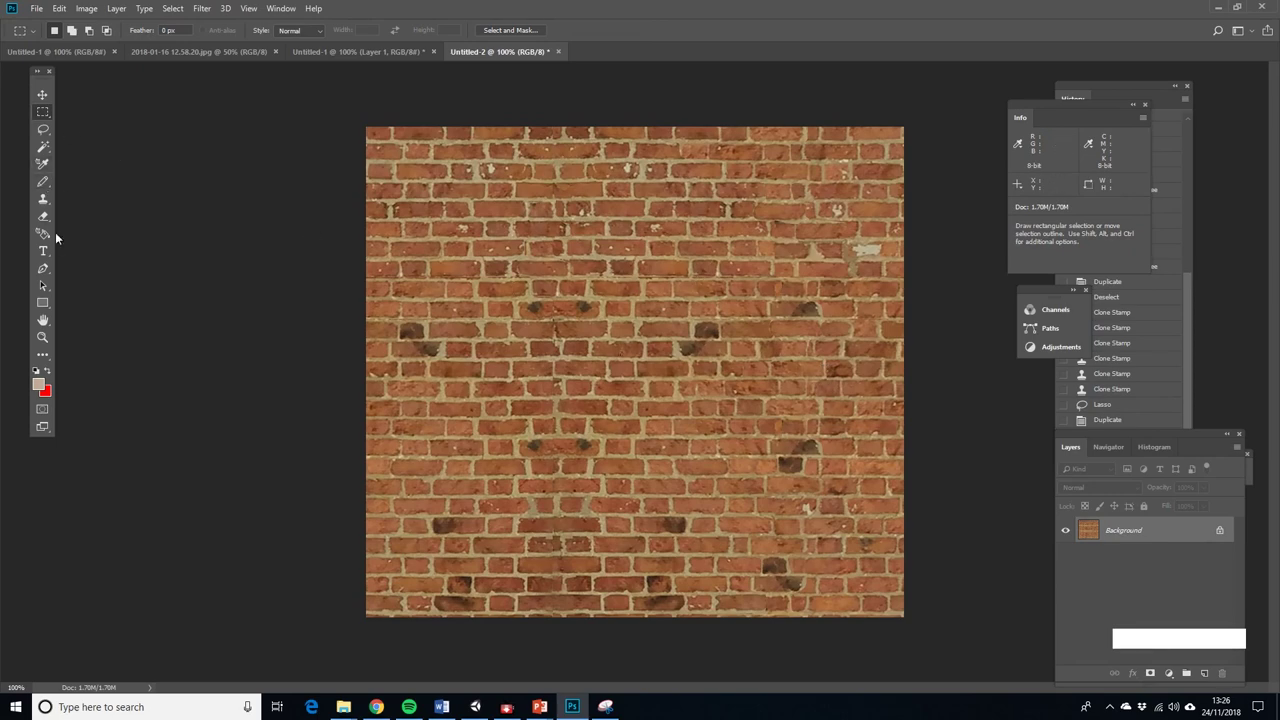
With the Clone Stamp at 74% opacity and 21 px size, clone over the brick edges and mortar just right of the upper seam
{"action": "left_click", "coordinate": [42, 198]}
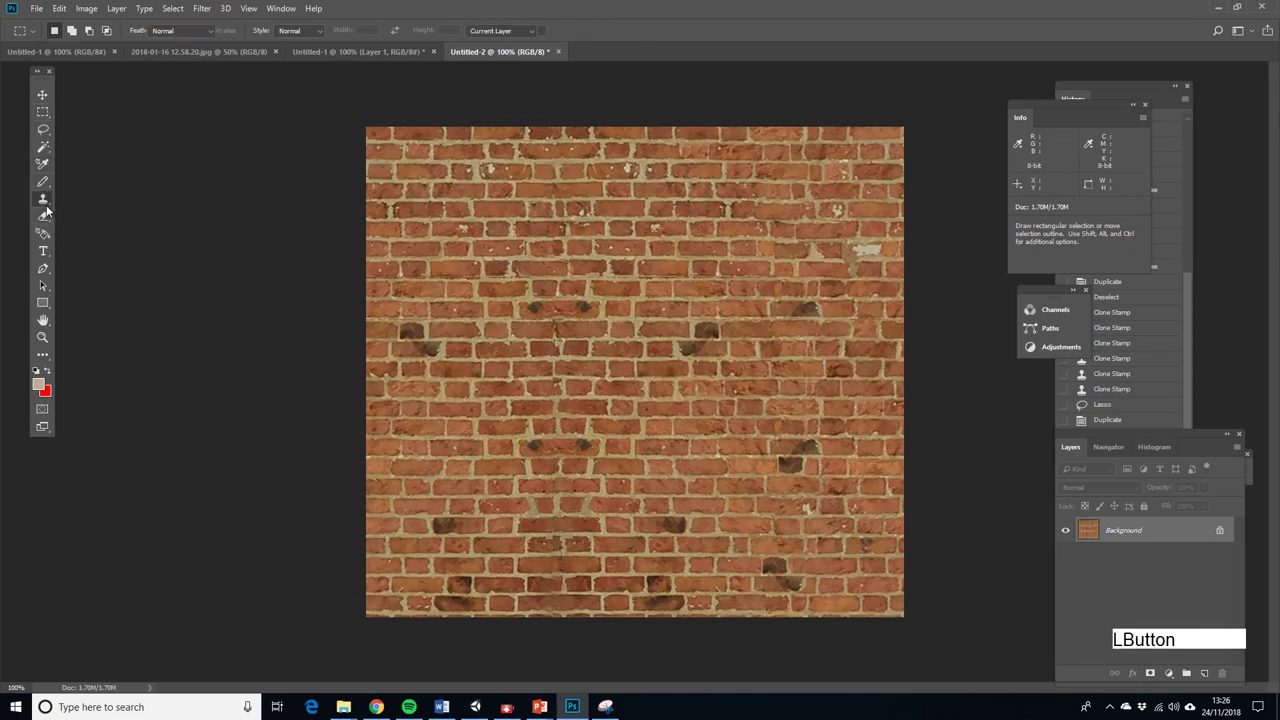
{"action": "left_click", "coordinate": [672, 262], "text": "alt"}
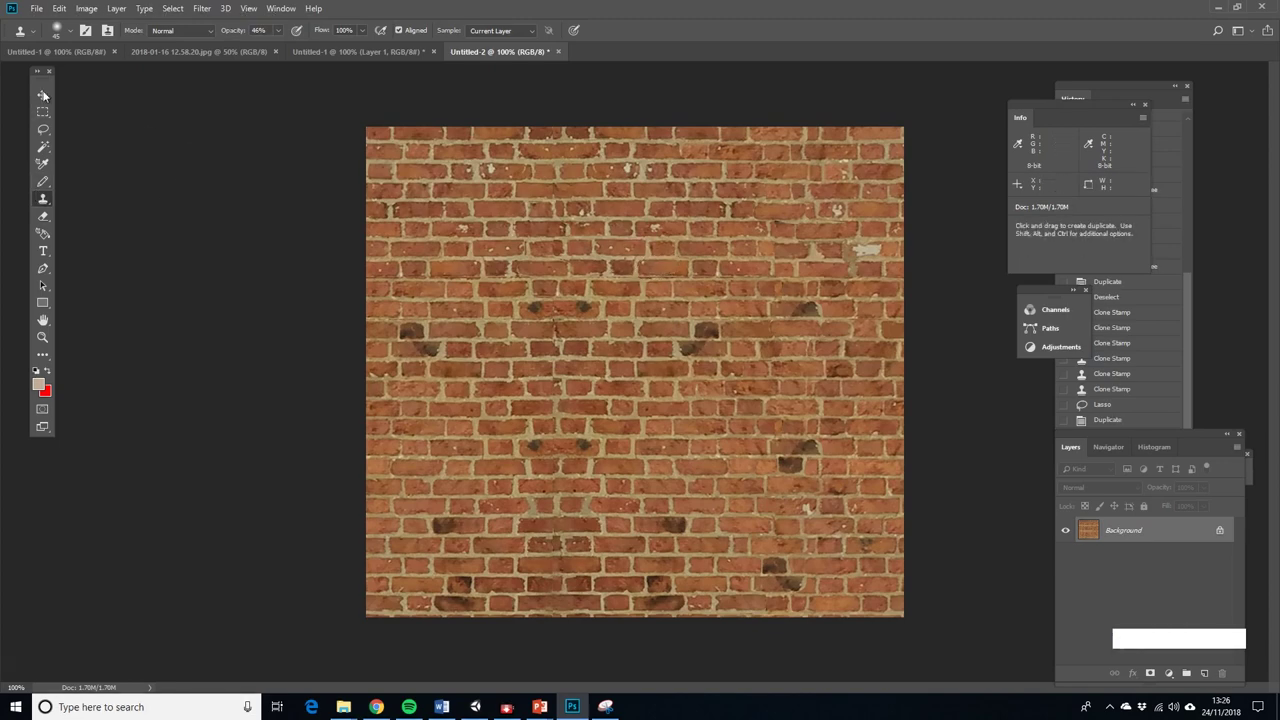
{"action": "left_click", "coordinate": [279, 31]}
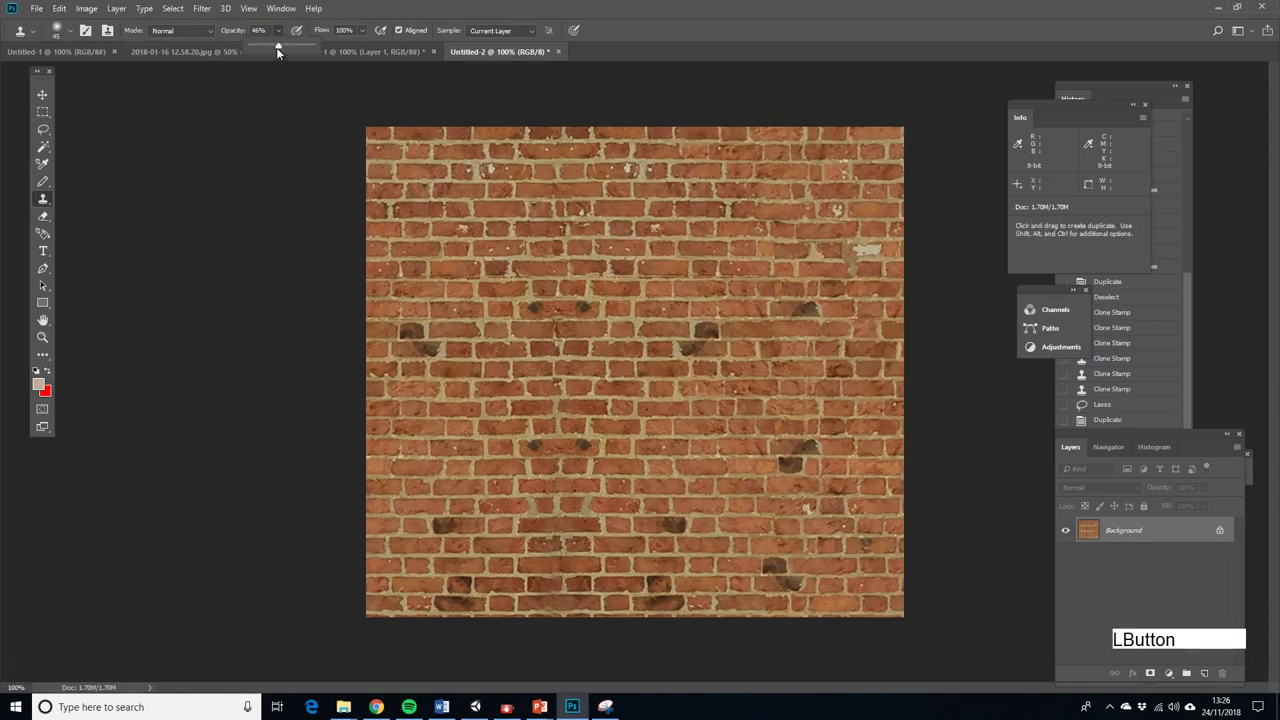
{"action": "left_click", "coordinate": [70, 31]}
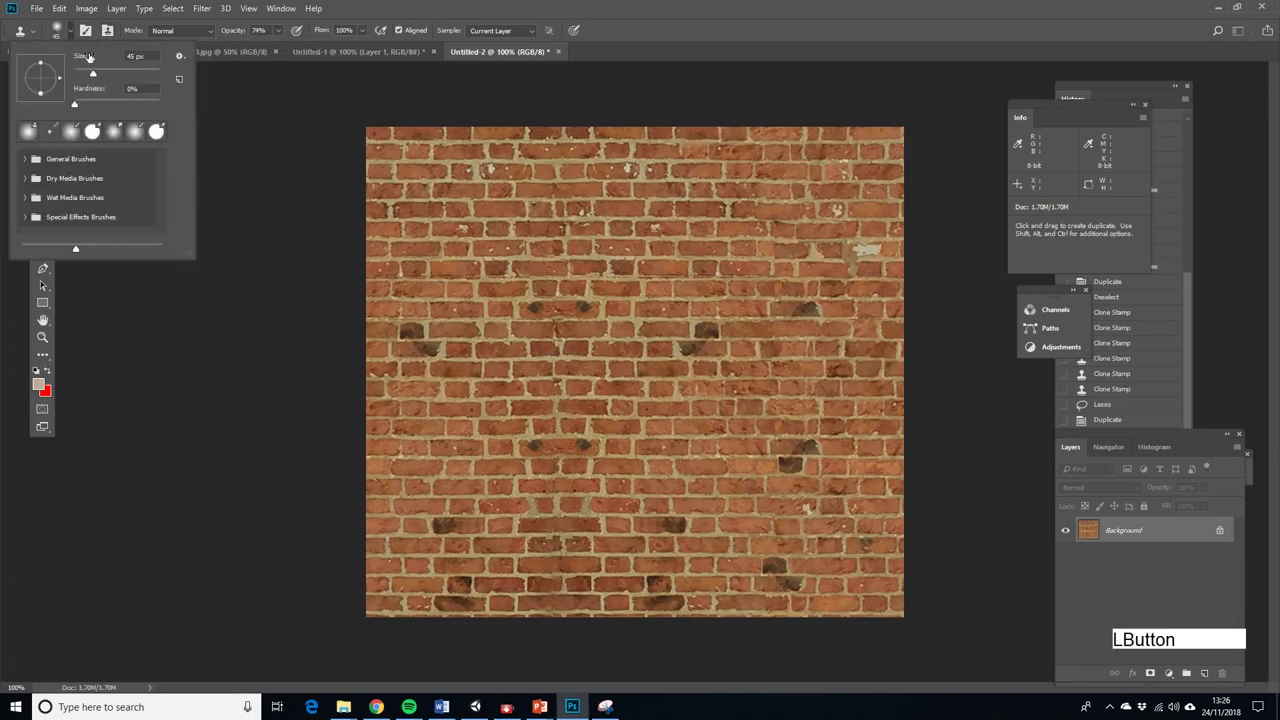
{"action": "left_click", "coordinate": [653, 270], "text": "alt"}
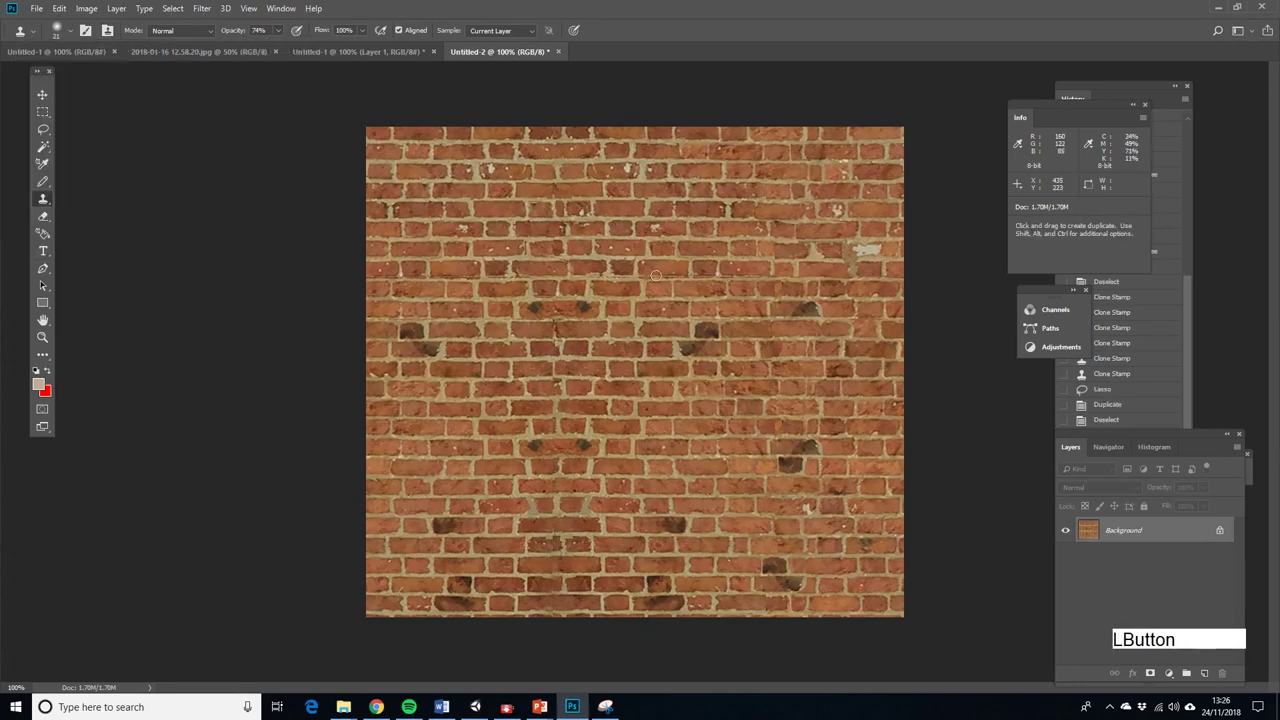
{"action": "left_click", "coordinate": [658, 275]}
{"action": "left_click", "coordinate": [666, 271]}
{"action": "left_click", "coordinate": [666, 271]}
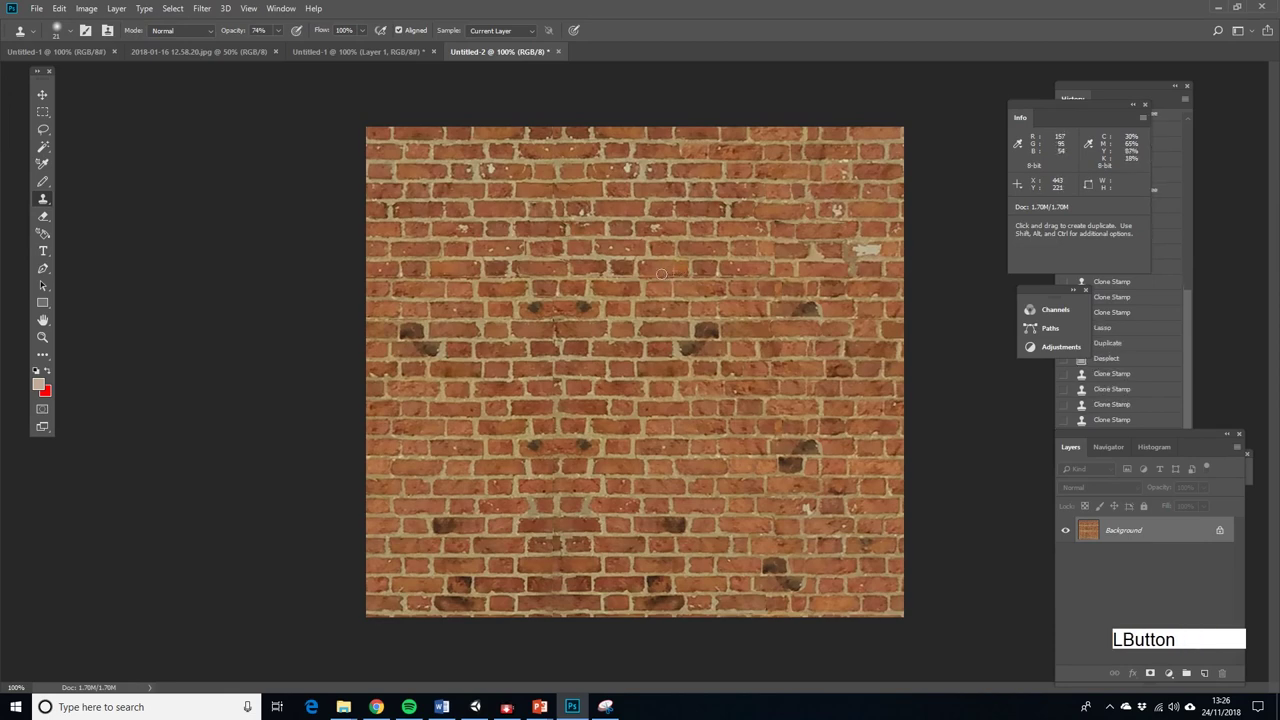
{"action": "left_click", "coordinate": [662, 272]}
{"action": "left_click", "coordinate": [644, 276], "text": "alt"}
{"action": "left_click", "coordinate": [667, 279]}
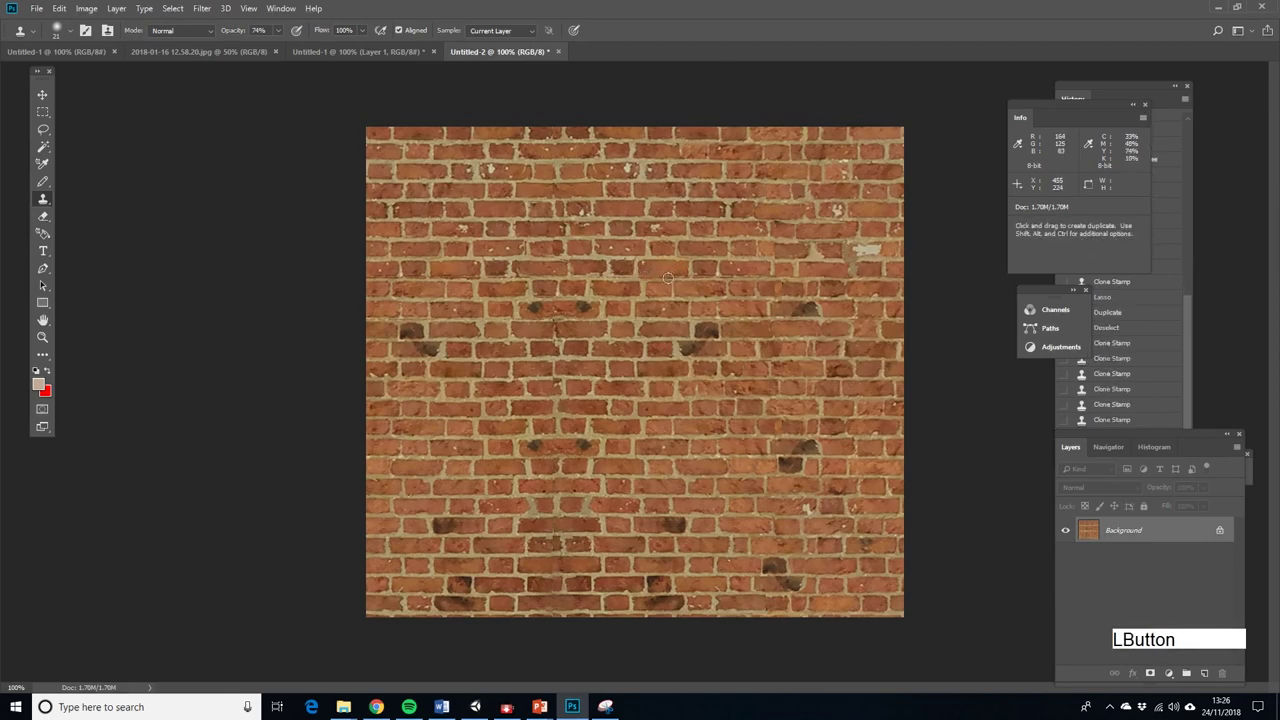
Resample bricks in the same upper course and clone them over the joints closer to the vertical seam
{"action": "left_click", "coordinate": [666, 274], "text": "alt"}
{"action": "left_click", "coordinate": [593, 268]}
{"action": "left_click", "coordinate": [624, 272], "text": "alt"}
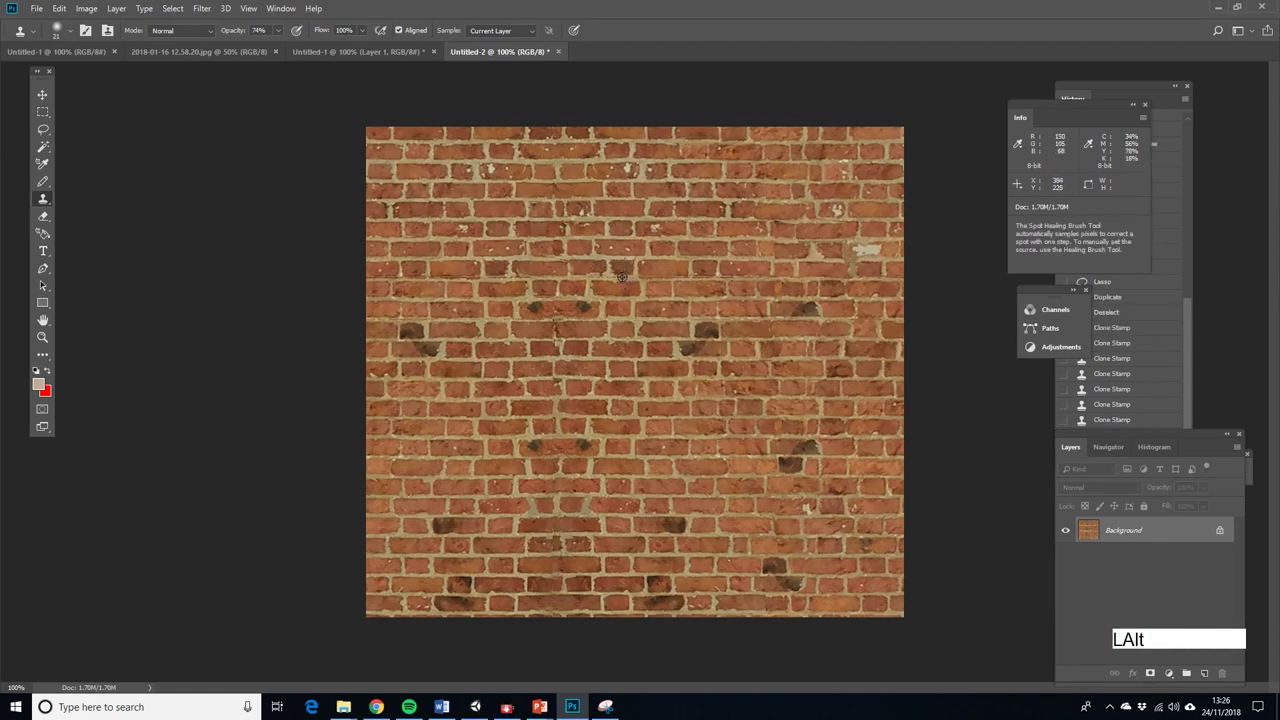
{"action": "left_click", "coordinate": [621, 276]}
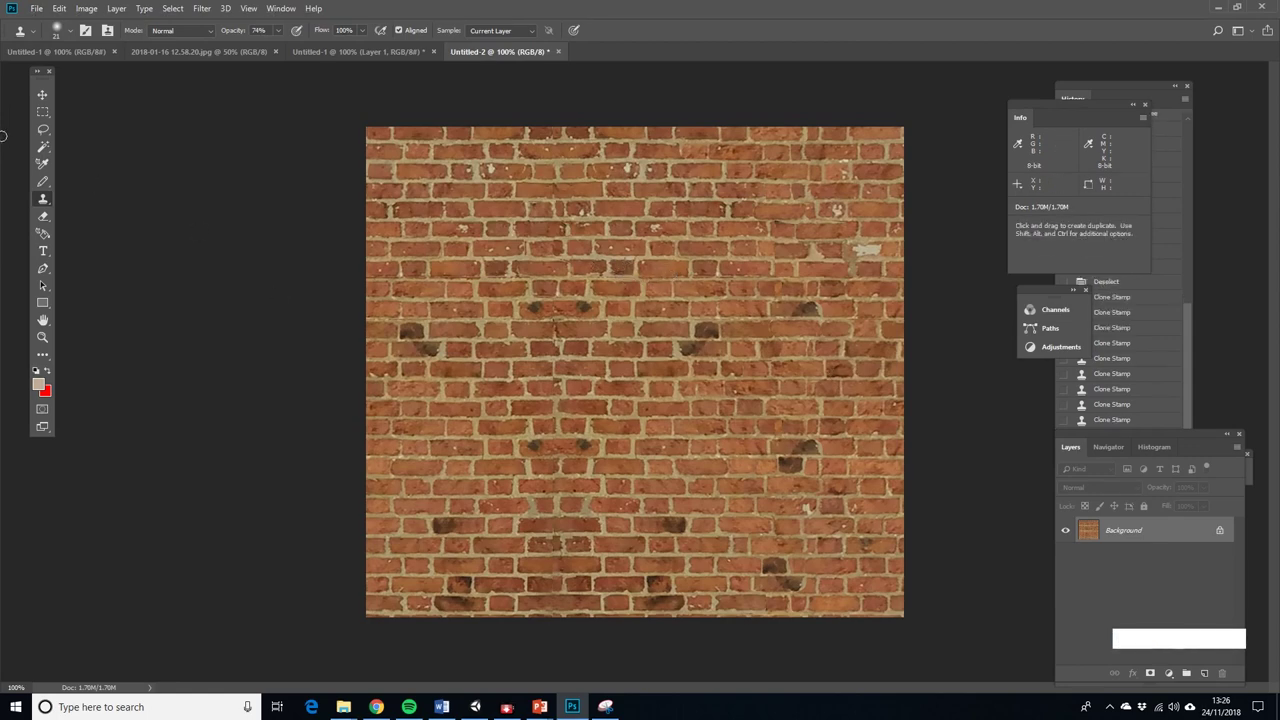
Lasso a narrow brick strip about 216 × 37 px, copy it down onto the cloned course right of the seam and deselect
{"action": "left_click", "coordinate": [43, 129]}
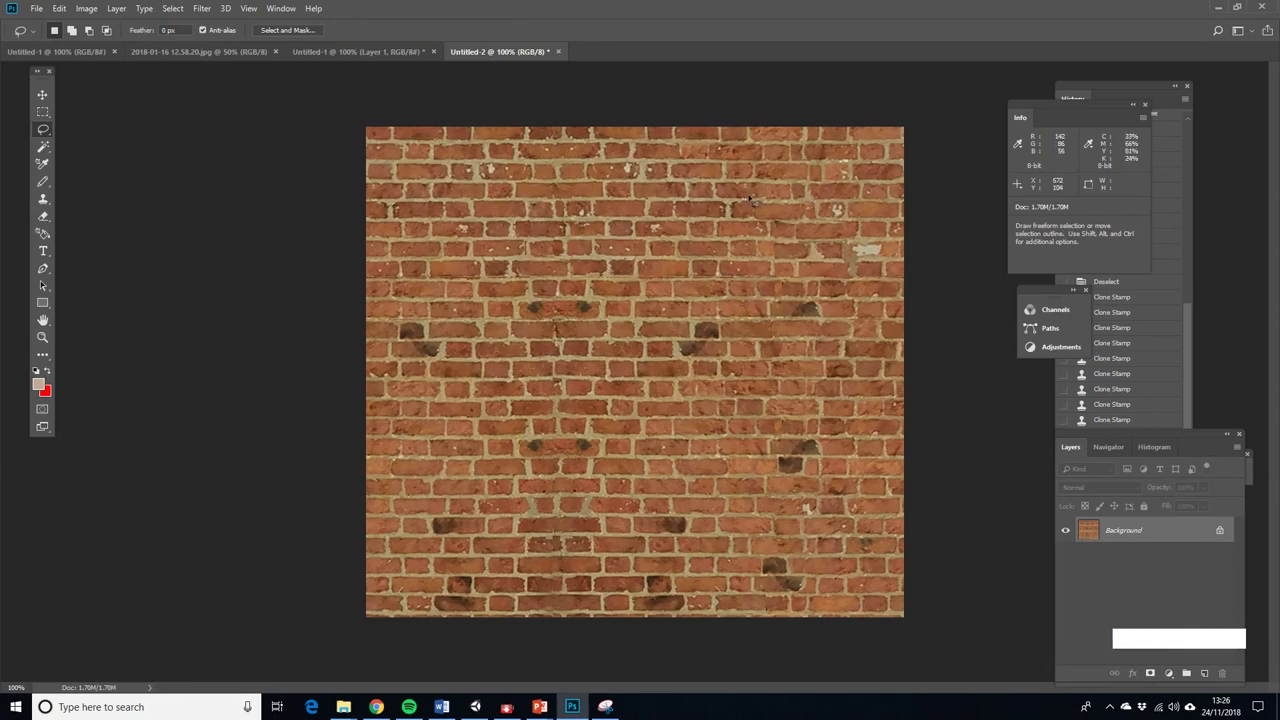
{"action": "mouse_move", "coordinate": [752, 200]}
{"action": "left_mouse_down"}
{"action": "mouse_move", "coordinate": [634, 193]}
{"action": "mouse_move", "coordinate": [617, 208]}
{"action": "mouse_move", "coordinate": [742, 211]}
{"action": "mouse_move", "coordinate": [735, 190]}
{"action": "mouse_move", "coordinate": [682, 227]}
{"action": "mouse_move", "coordinate": [719, 294]}
{"action": "mouse_move", "coordinate": [661, 279]}
{"action": "mouse_move", "coordinate": [707, 285]}
{"action": "left_mouse_up"}
{"action": "key", "text": "ctrl+alt"}
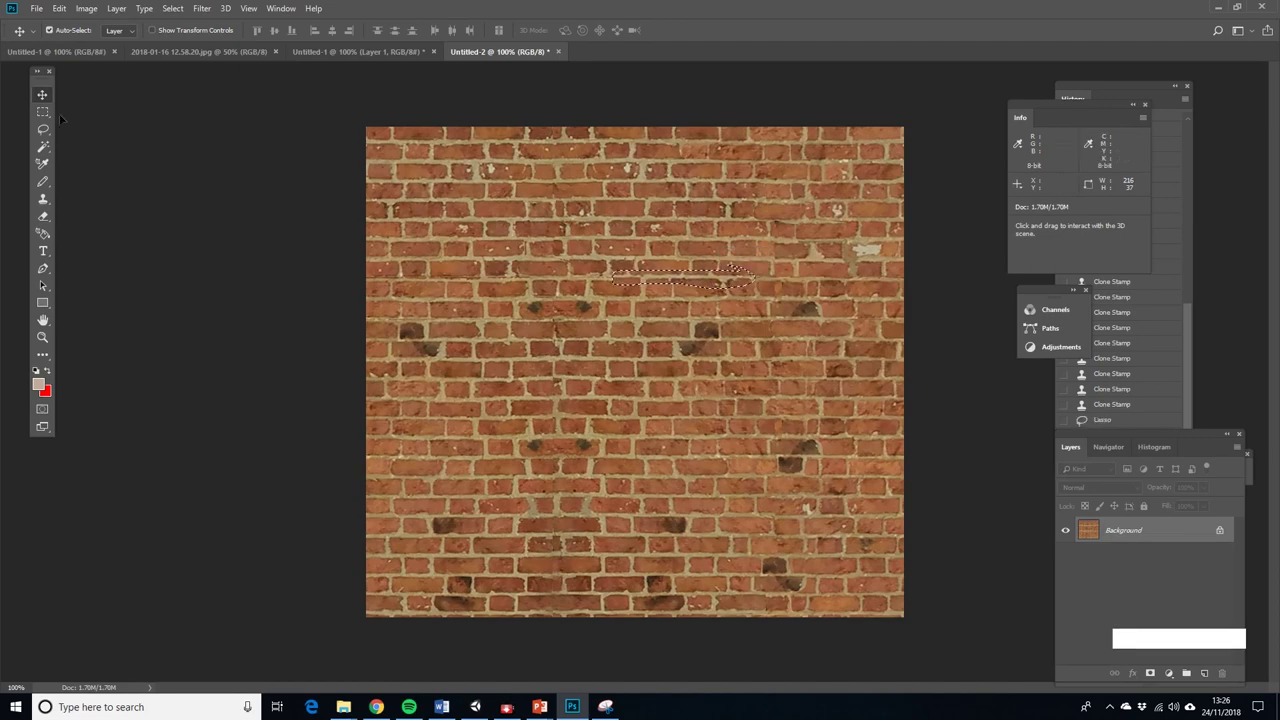
{"action": "left_click", "coordinate": [42, 111]}
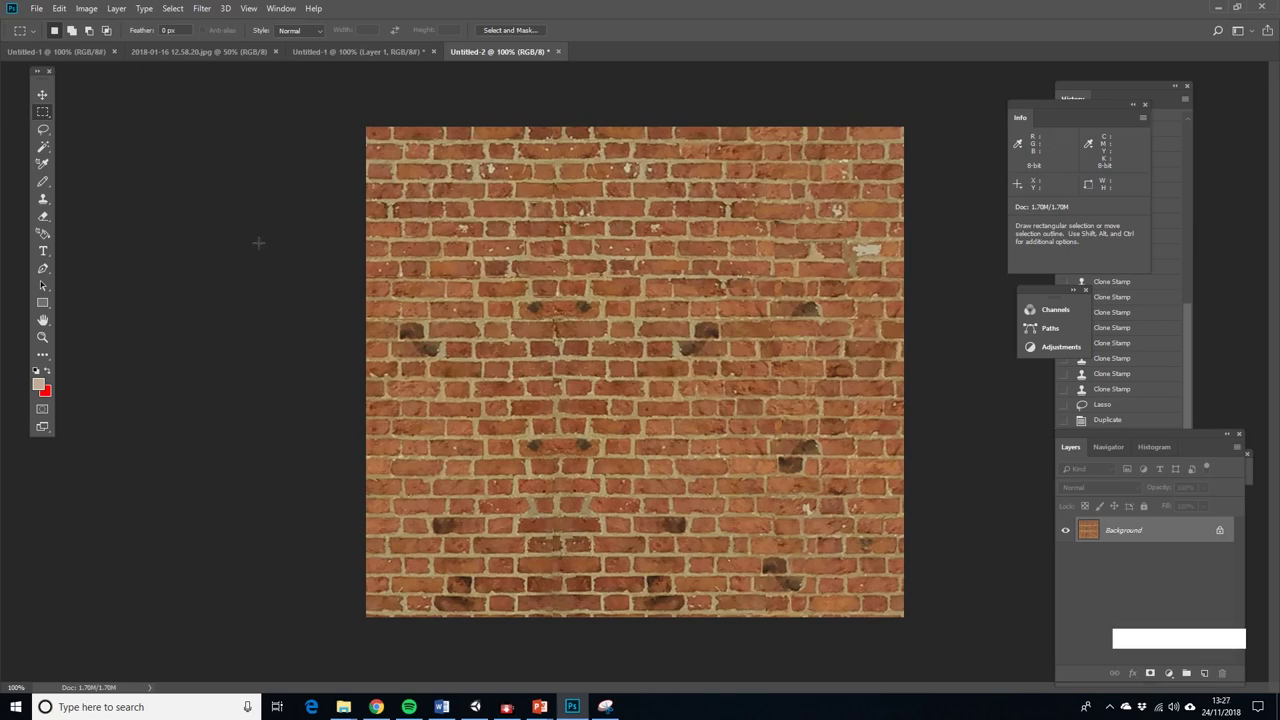
Start the Offset filter with -280 px horizontal and -255 px vertical, and move its dialog clear of the image
{"action": "left_click", "coordinate": [199, 9]}
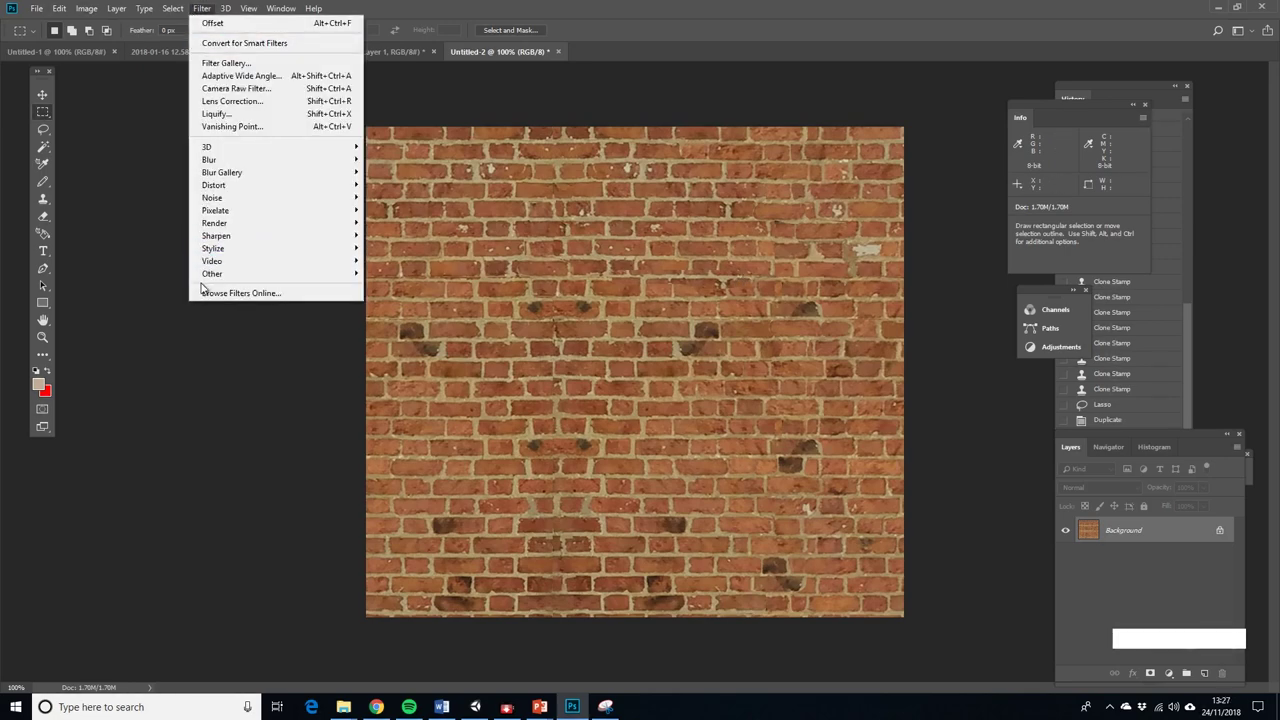
{"action": "mouse_move", "coordinate": [230, 273]}
{"action": "left_click", "coordinate": [409, 337]}
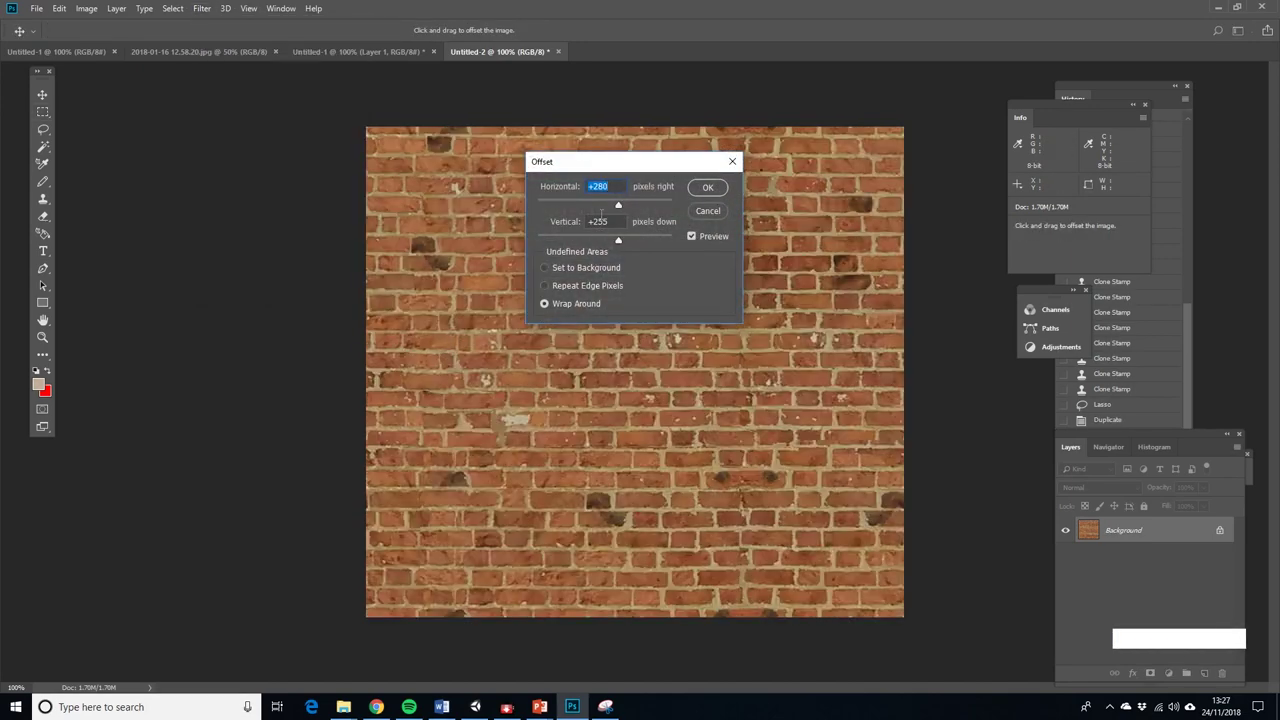
{"action": "left_click", "coordinate": [592, 186]}
{"action": "key", "text": "BackSpace"}
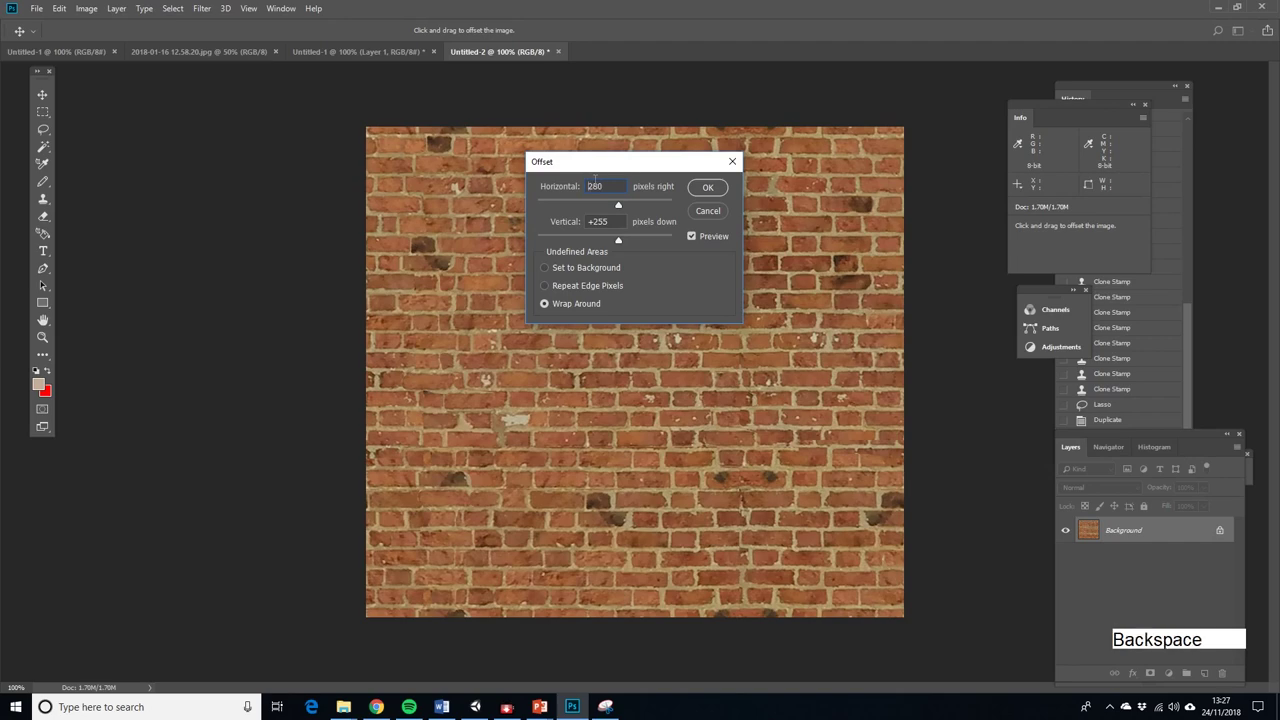
{"action": "type", "text": "-"}
{"action": "left_click", "coordinate": [591, 221]}
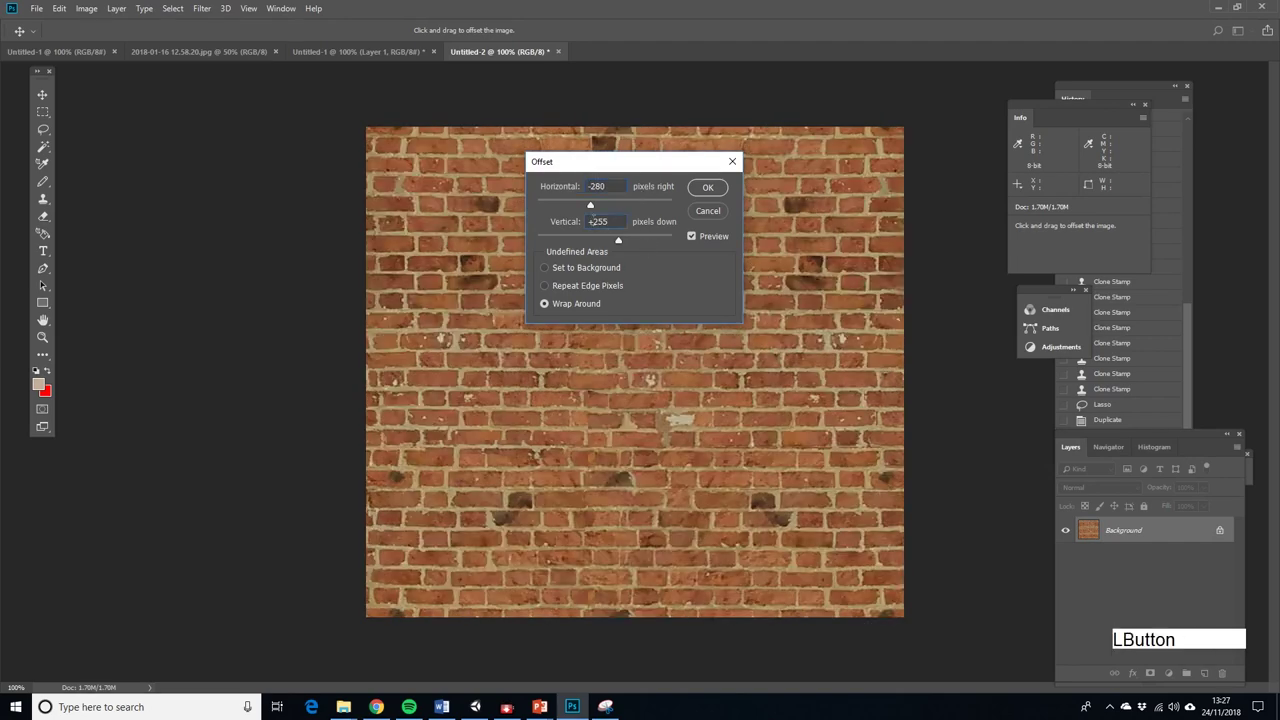
{"action": "key", "text": "BackSpace"}
{"action": "type", "text": "-"}
{"action": "left_click_drag", "start_coordinate": [651, 167], "coordinate": [247, 152]}
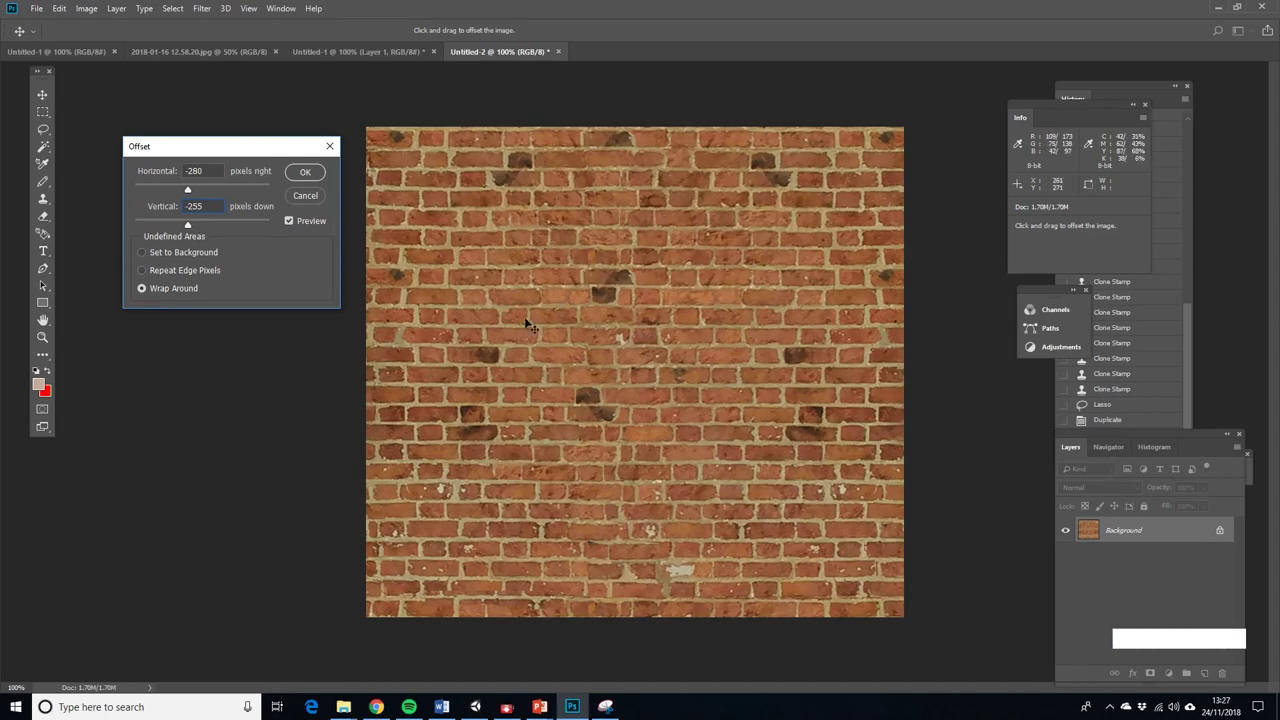
Shift the offset preview to +107 px horizontally and -24 px vertically to inspect the tiling
{"action": "left_click_drag", "start_coordinate": [199, 190], "coordinate": [207, 191]}
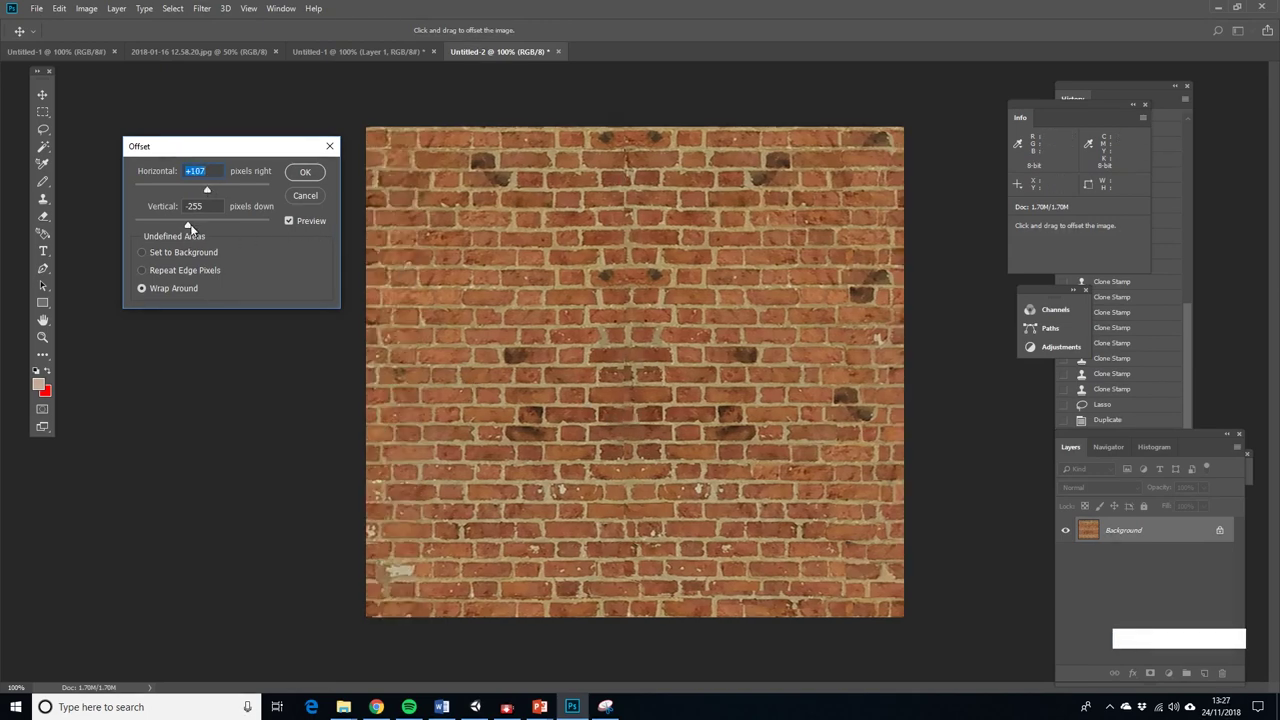
{"action": "left_click_drag", "start_coordinate": [190, 226], "coordinate": [200, 225]}
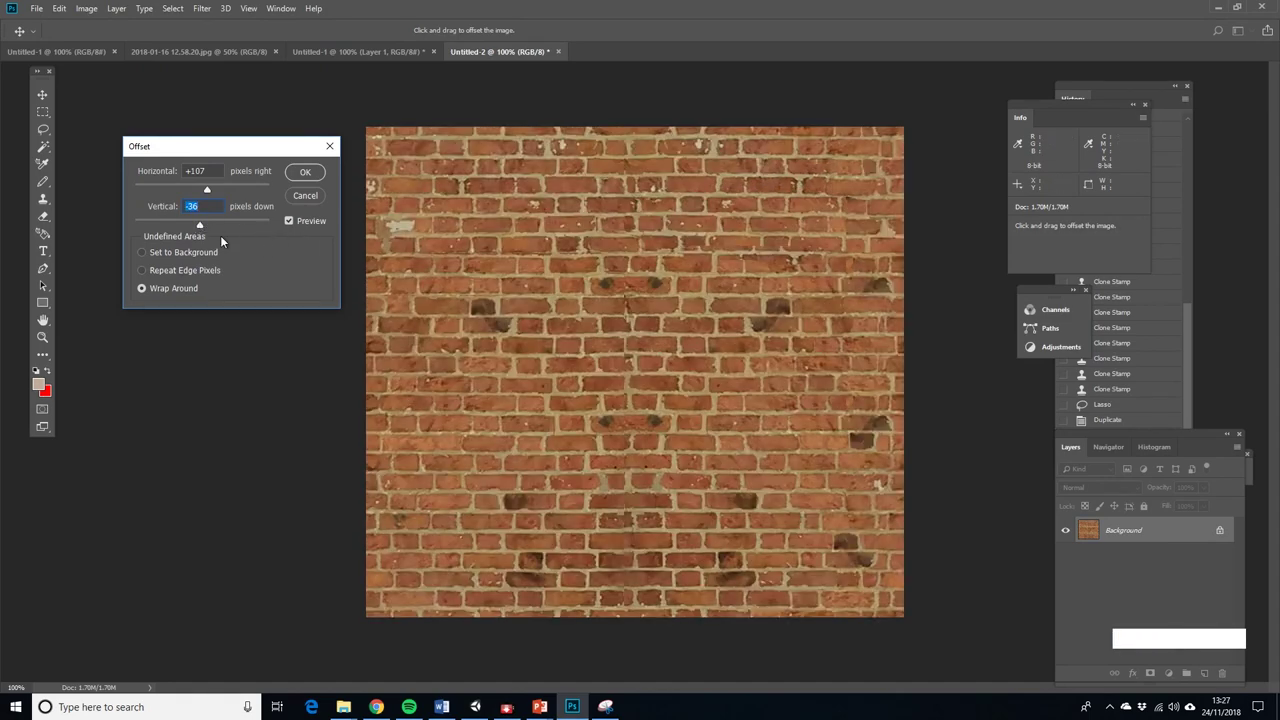
{"action": "left_click_drag", "start_coordinate": [200, 228], "coordinate": [210, 223]}
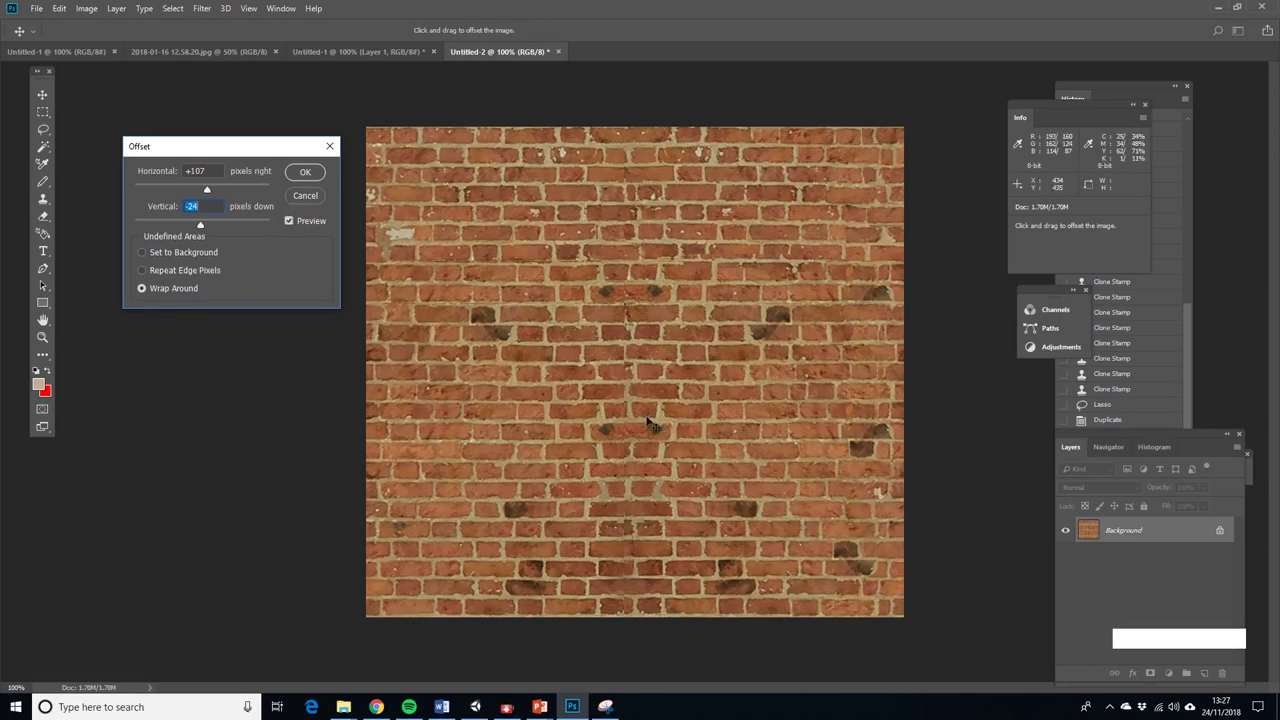
Fine-tune the vertical offset to -22 px so the brick courses meet the image edges, and apply the filter
{"action": "left_click", "coordinate": [204, 206]}
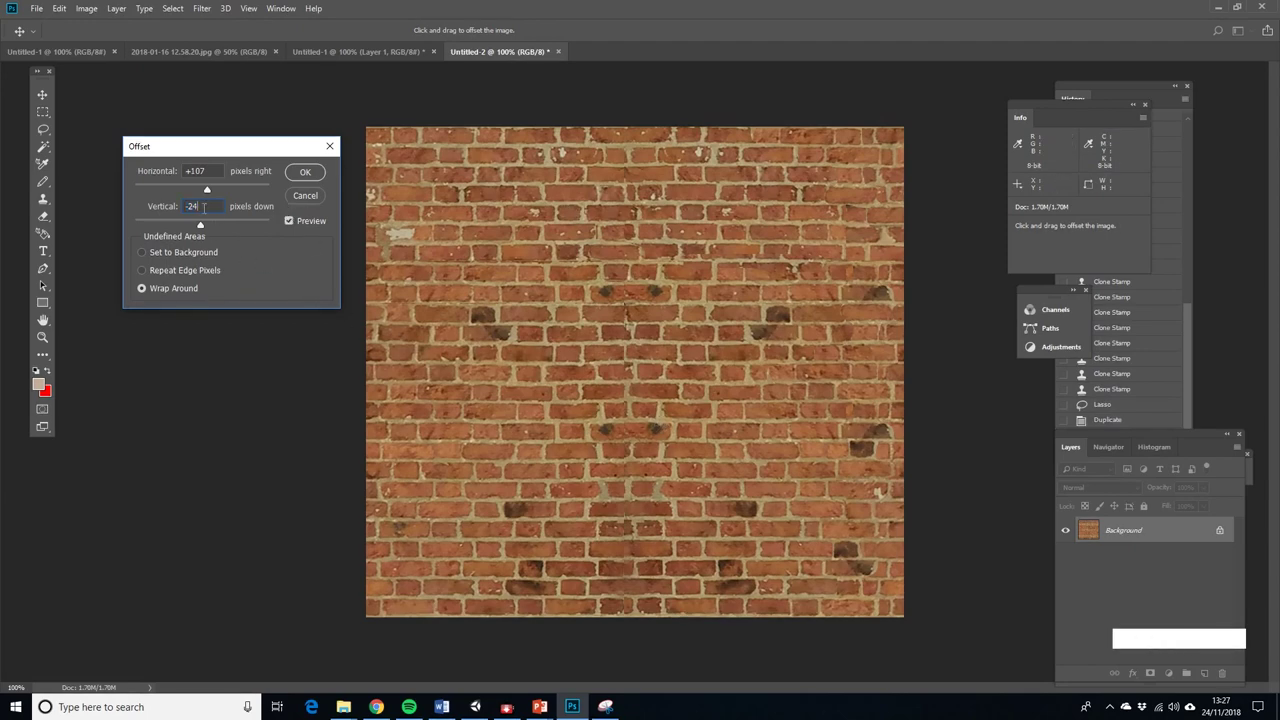
{"action": "type", "text": "5"}
{"action": "key", "text": "BackSpace"}
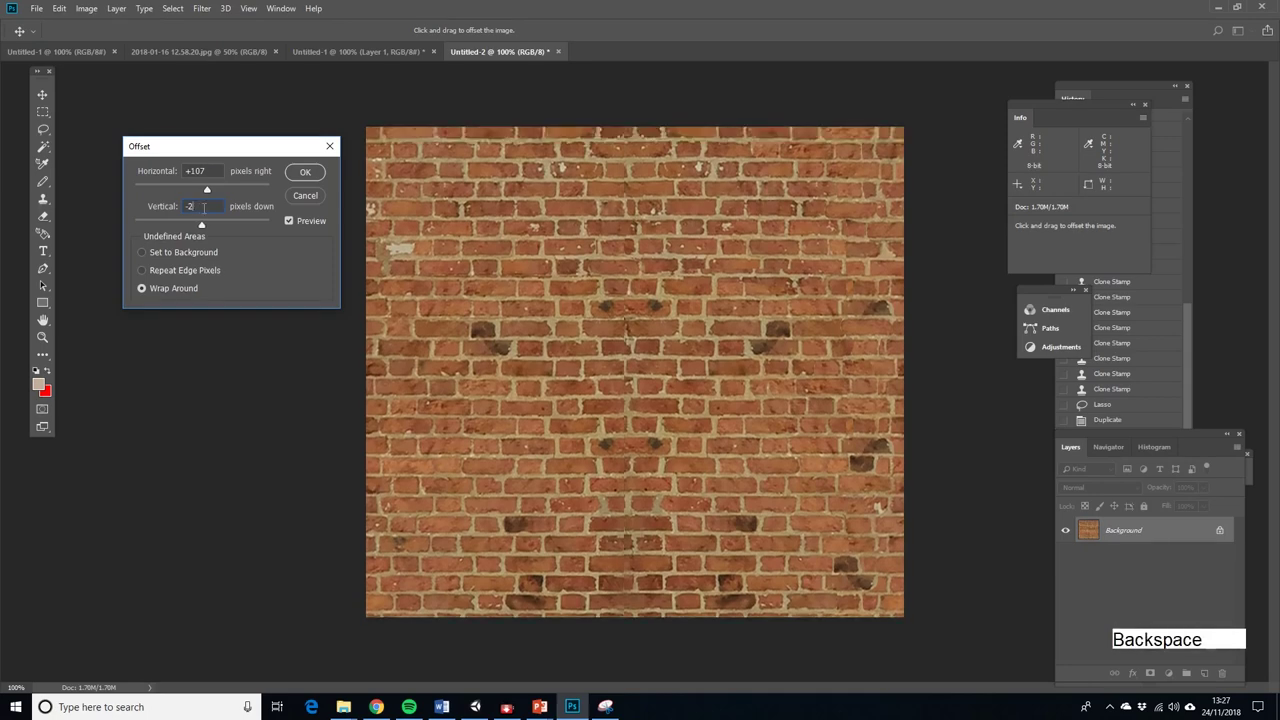
{"action": "type", "text": "0"}
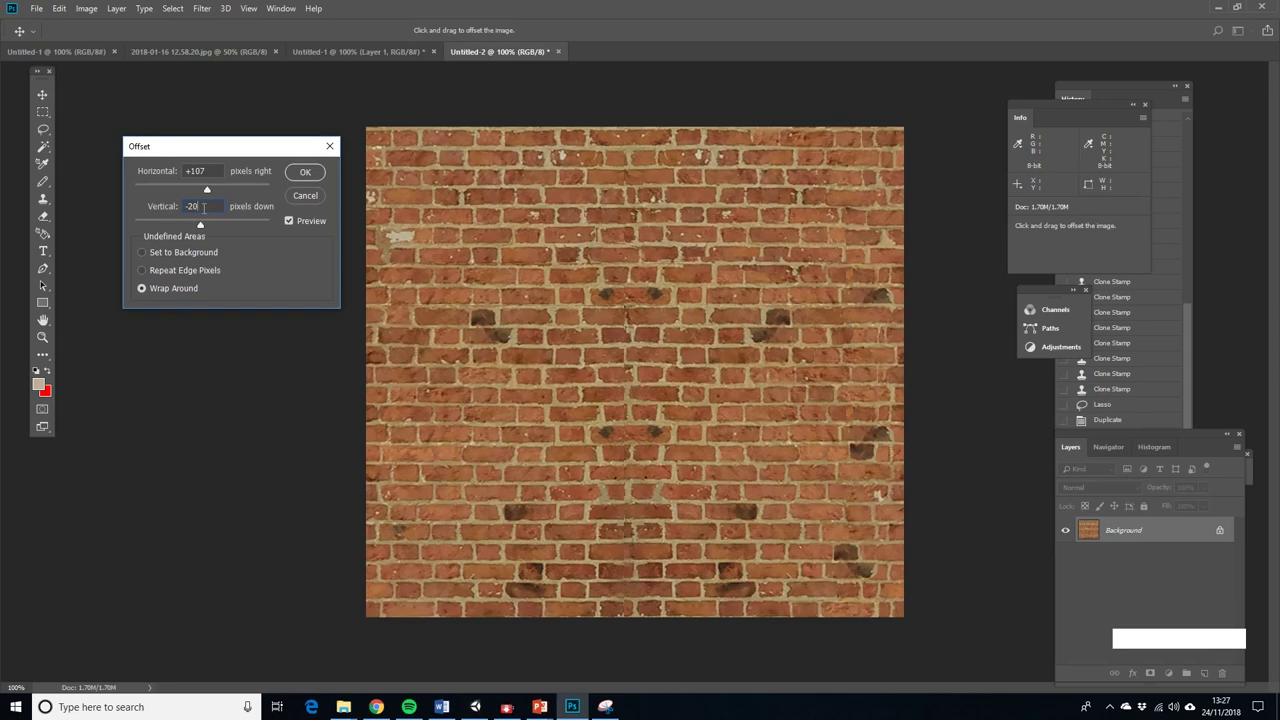
{"action": "key", "text": "BackSpace"}
{"action": "type", "text": "1"}
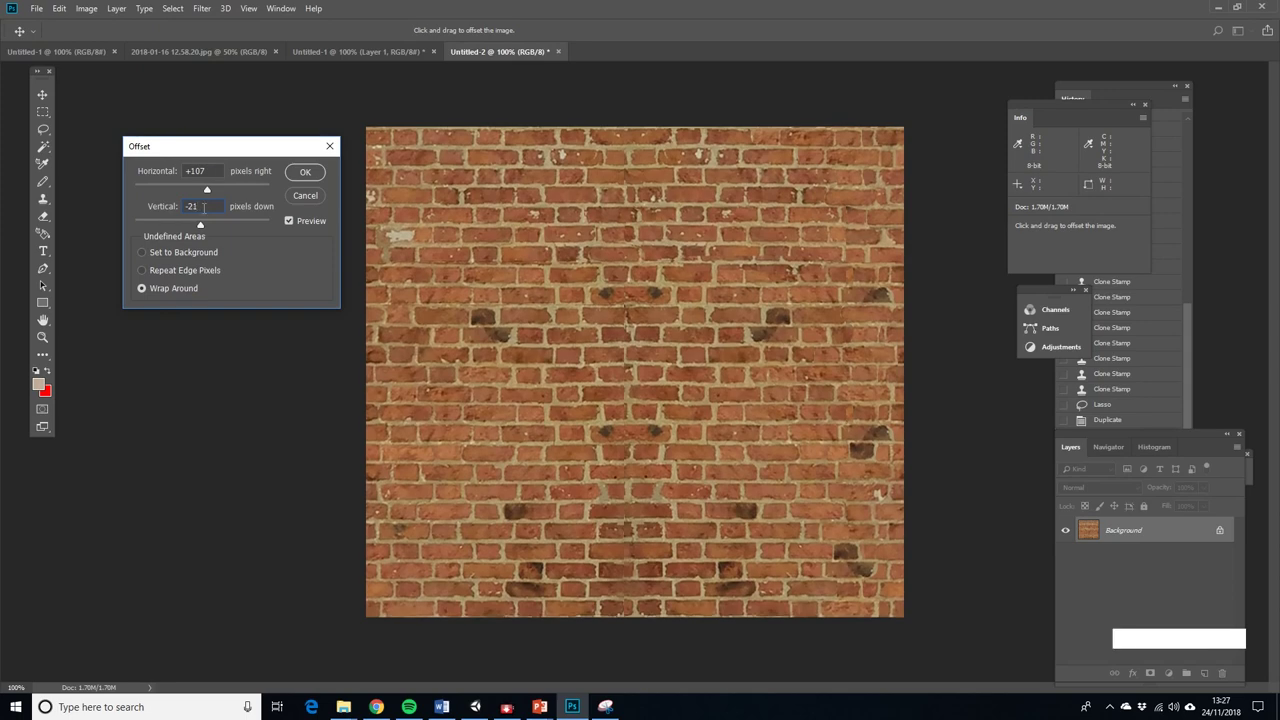
{"action": "key", "text": "BackSpace"}
{"action": "type", "text": "2"}
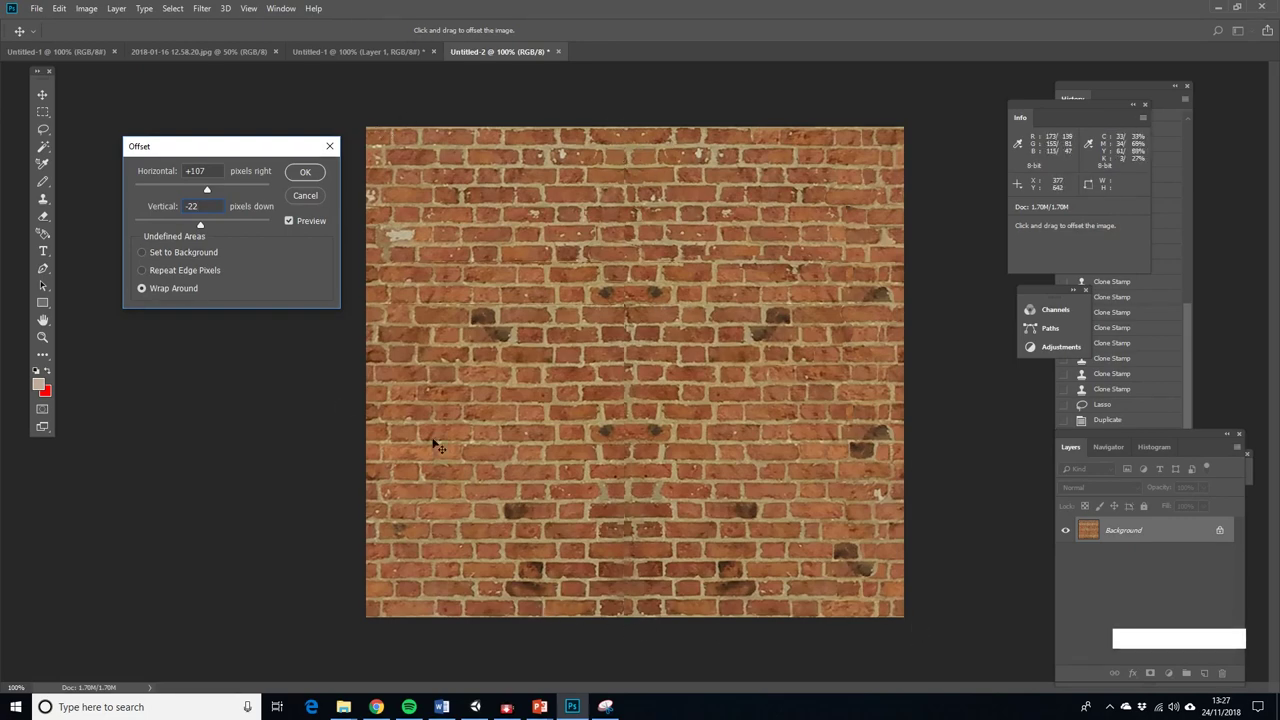
{"action": "left_click", "coordinate": [306, 172]}
{"action": "left_click", "coordinate": [37, 9]}
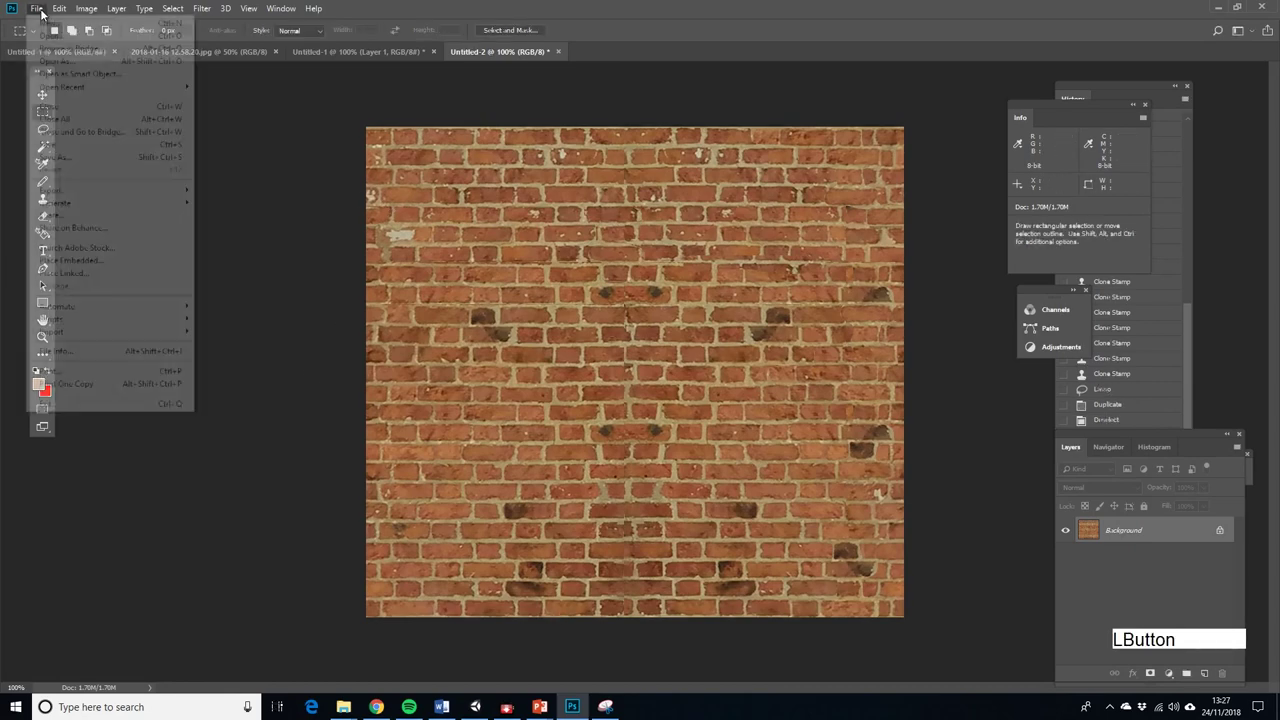
{"action": "left_click", "coordinate": [60, 157]}
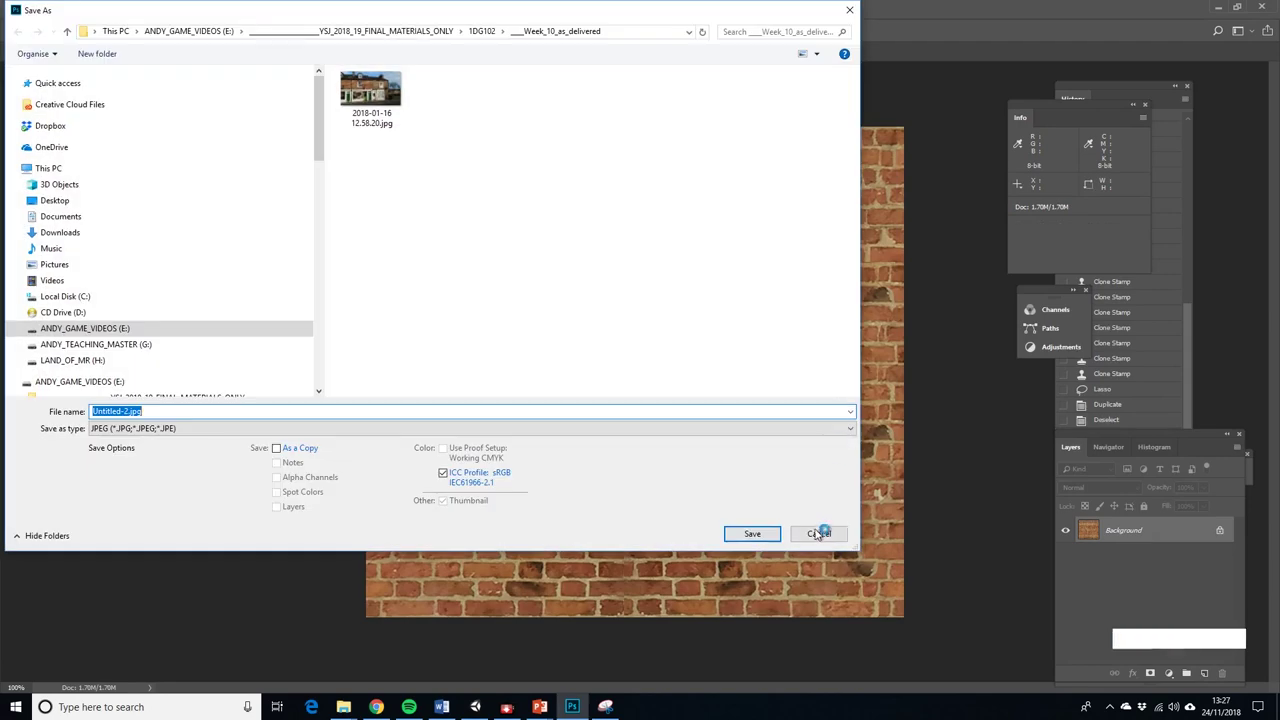
{"action": "left_click", "coordinate": [819, 533]}
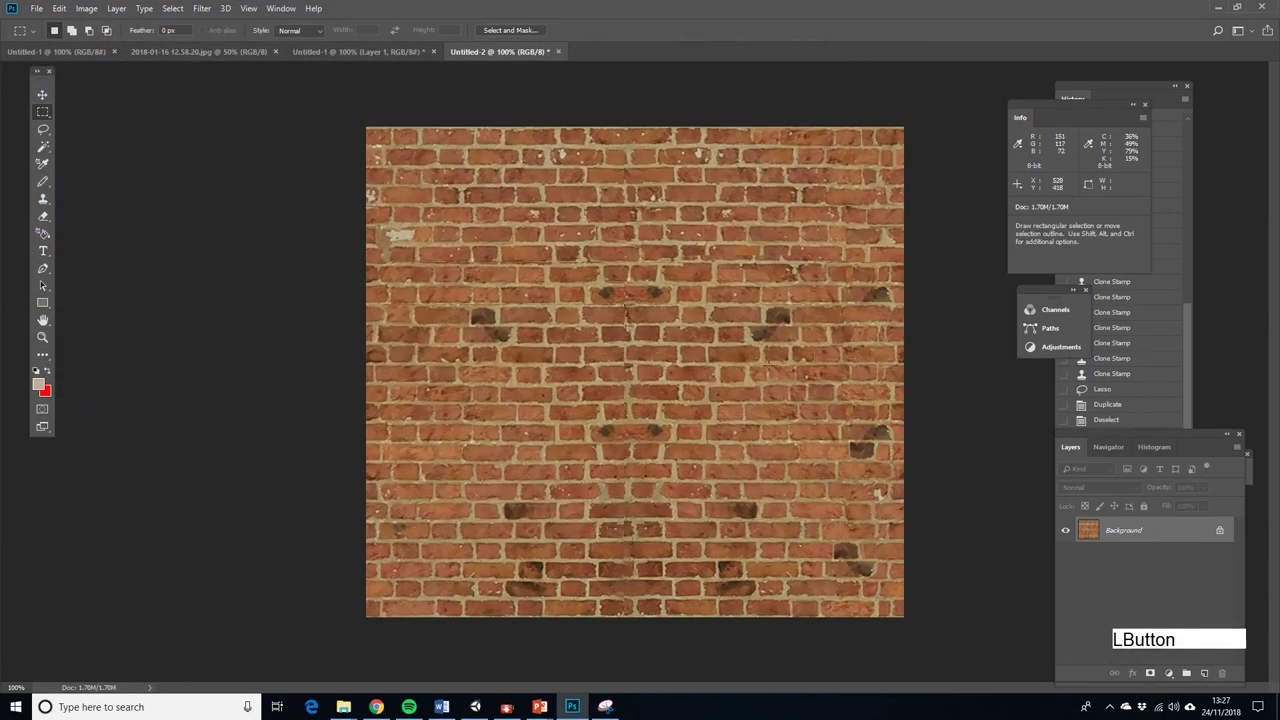
{"action": "left_click", "coordinate": [116, 9]}
{"action": "left_click", "coordinate": [37, 9]}
{"action": "left_click", "coordinate": [42, 12]}
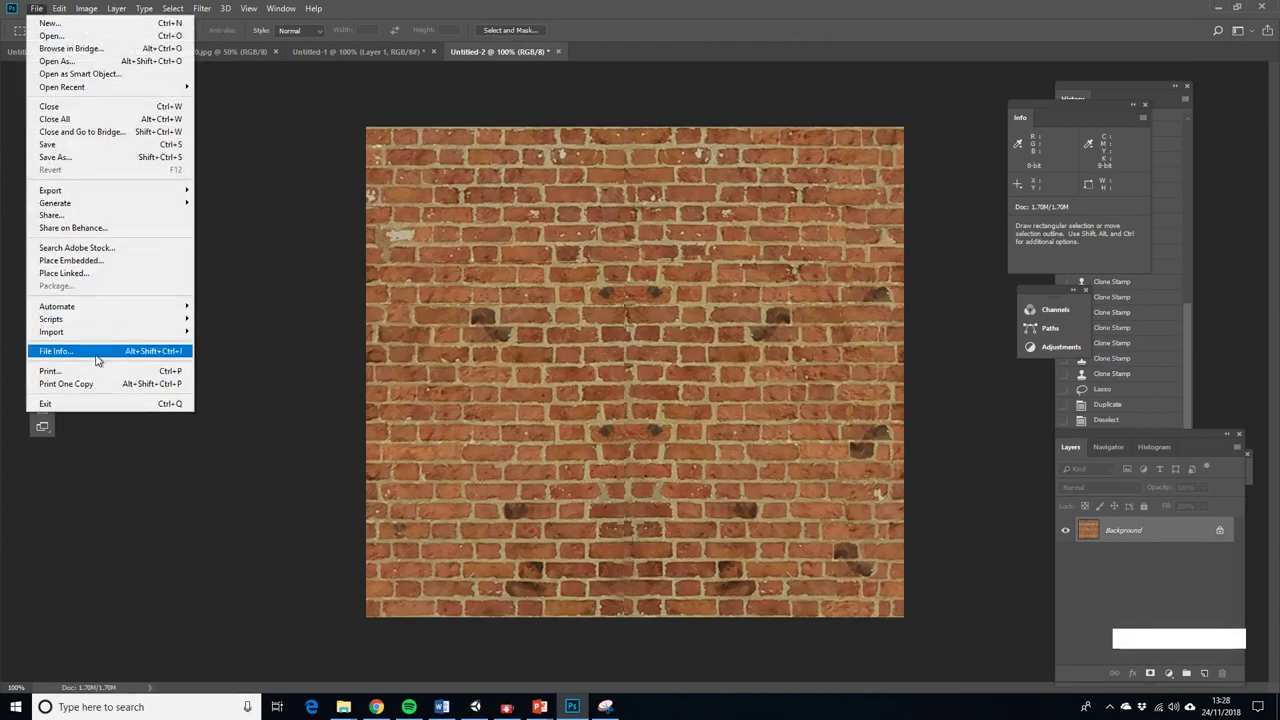
{"action": "key", "text": "alt+F9"}
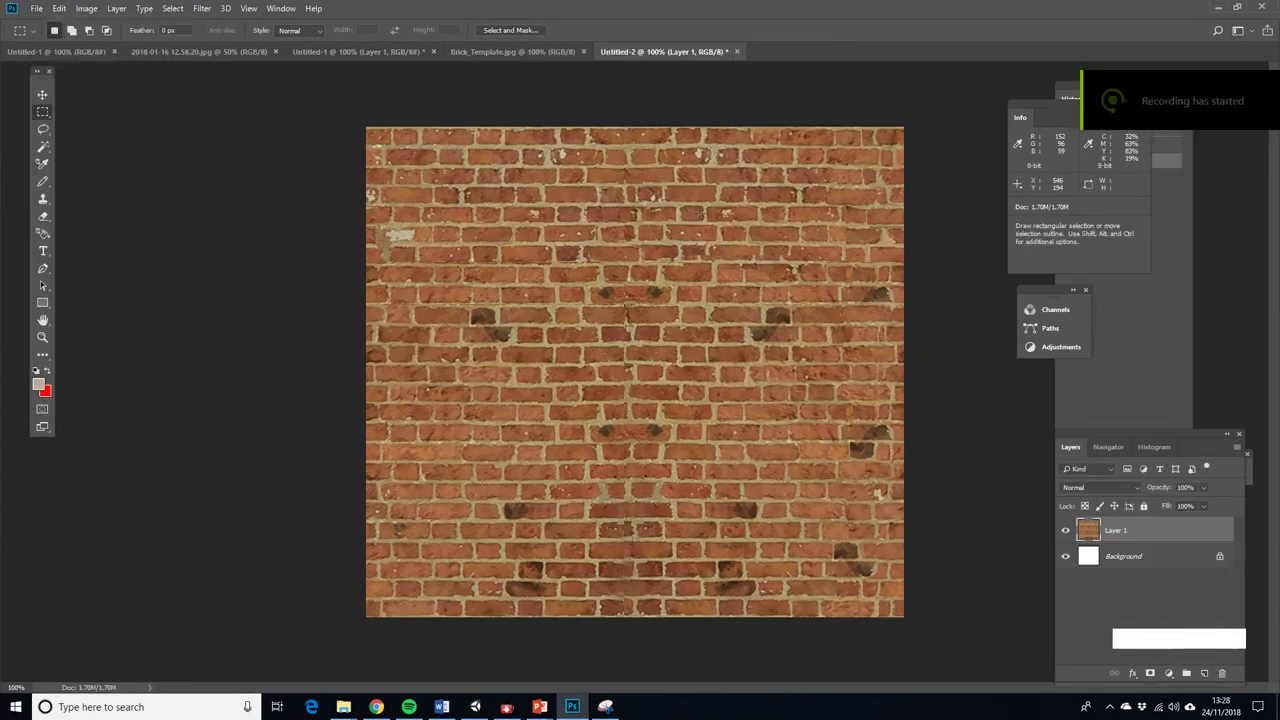
Check the Brick_Template and Untitled-2 documents, and close the game street screenshot document without saving its changes
{"action": "left_click", "coordinate": [535, 51]}
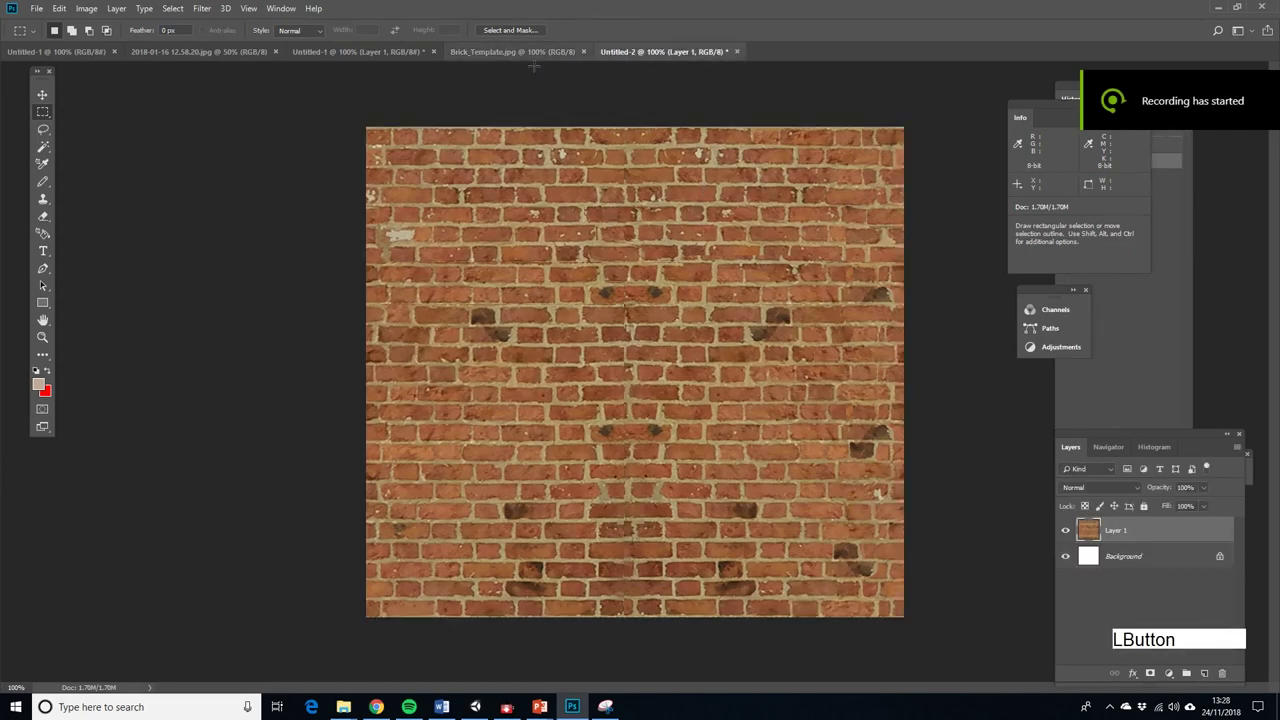
{"action": "left_click", "coordinate": [510, 52]}
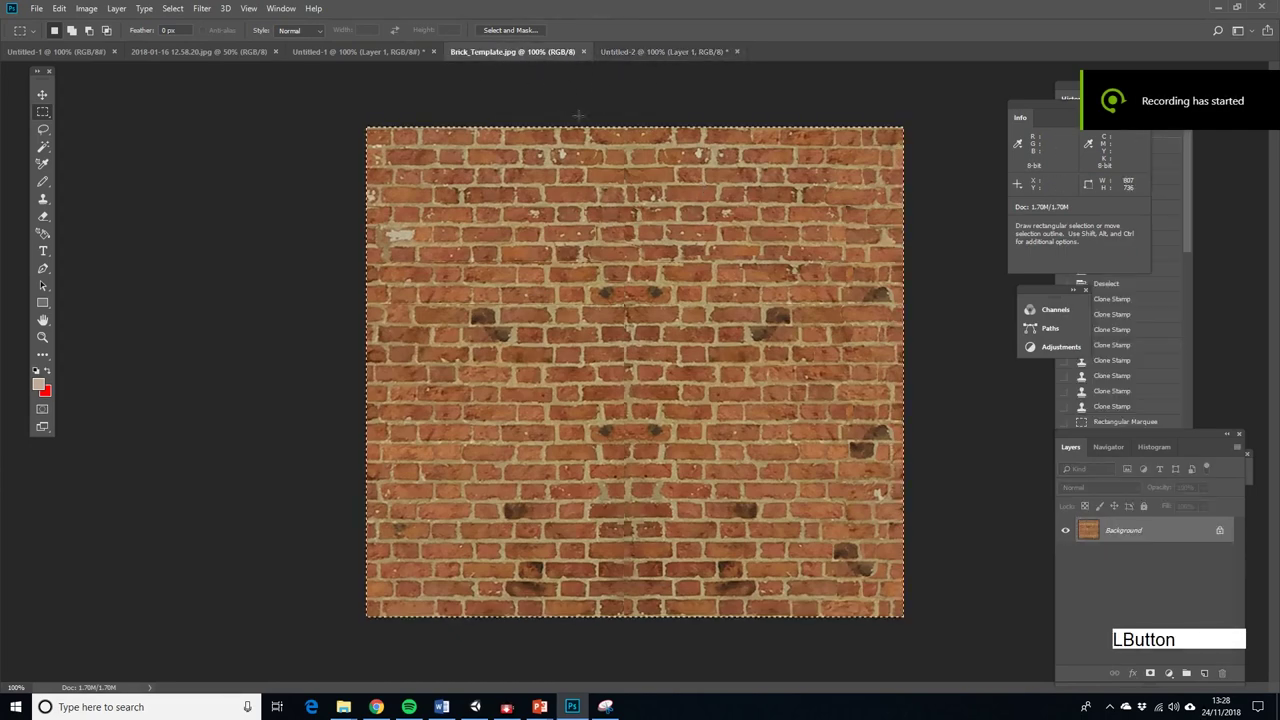
{"action": "left_click", "coordinate": [642, 52]}
{"action": "left_click", "coordinate": [339, 52]}
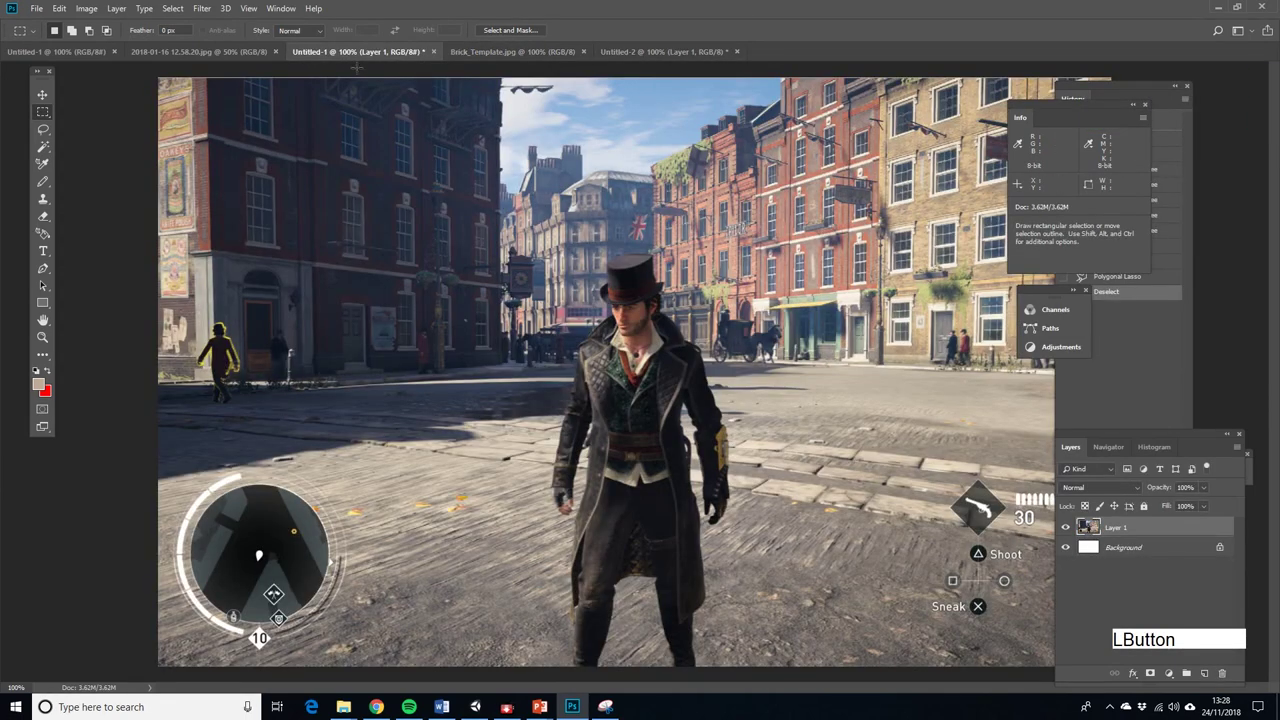
{"action": "left_click", "coordinate": [433, 51]}
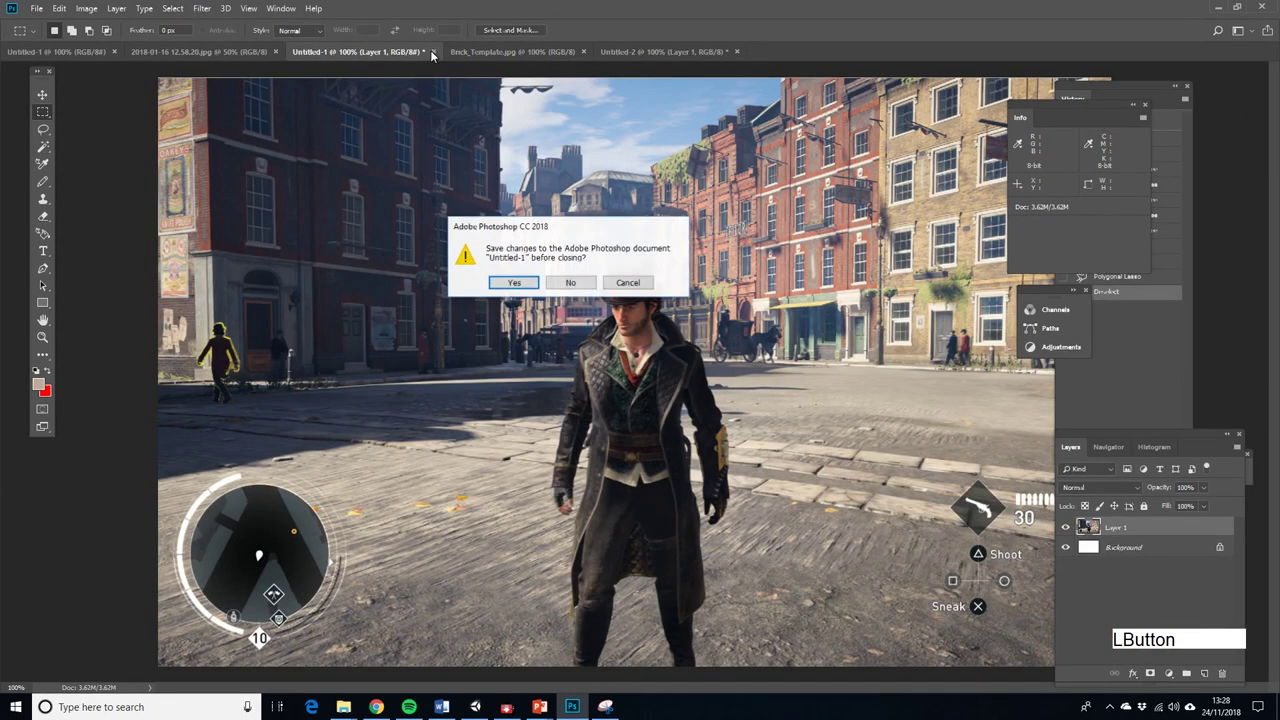
{"action": "left_click", "coordinate": [515, 286]}
{"action": "left_click", "coordinate": [810, 531]}
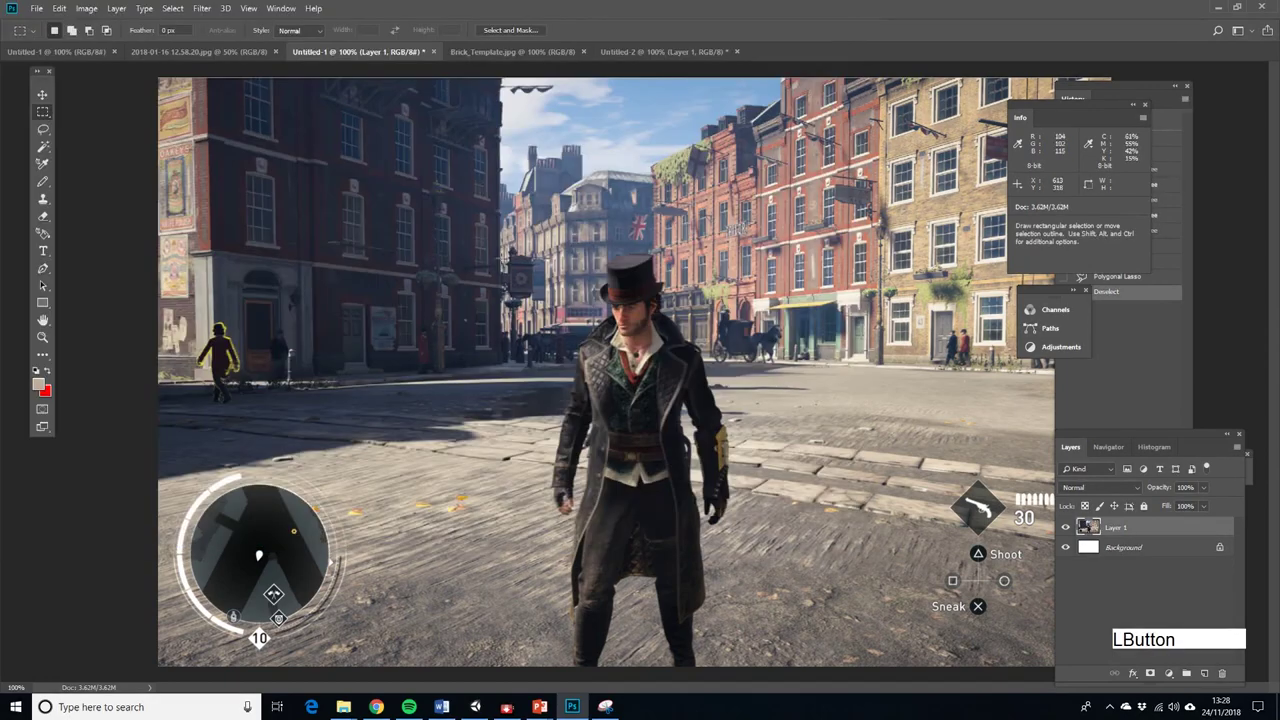
{"action": "left_click", "coordinate": [434, 54]}
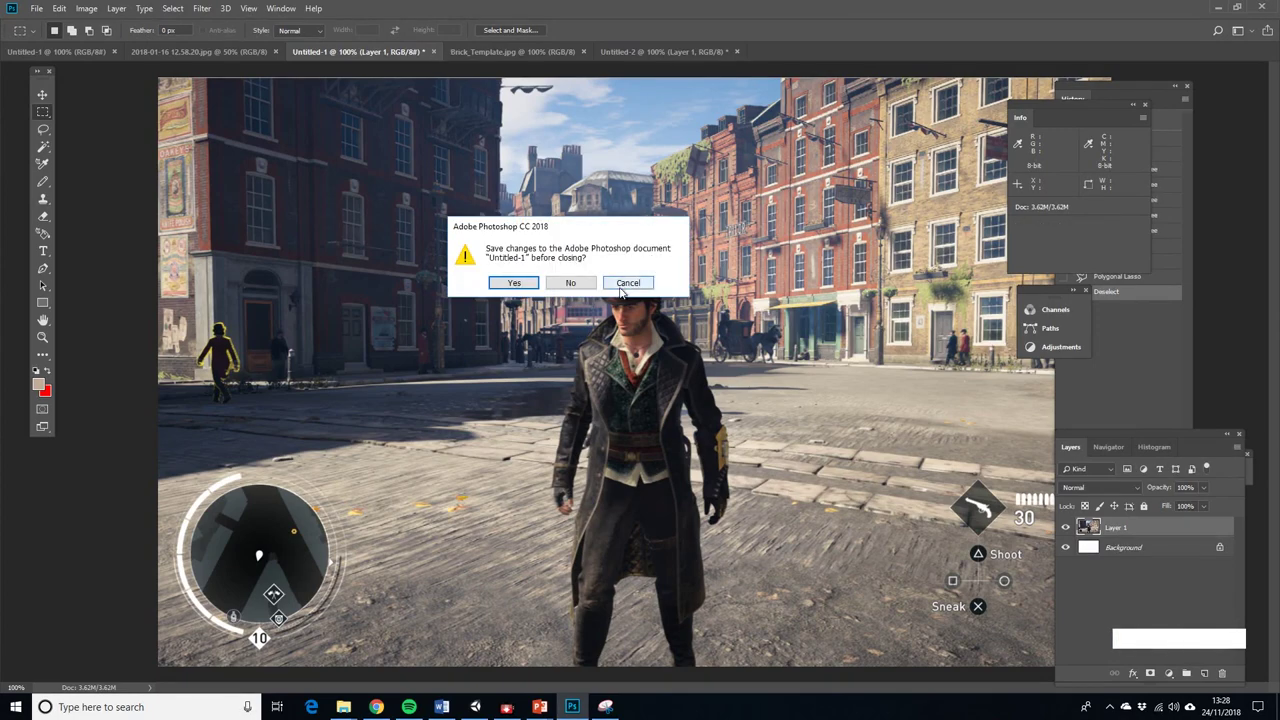
{"action": "left_click", "coordinate": [570, 288]}
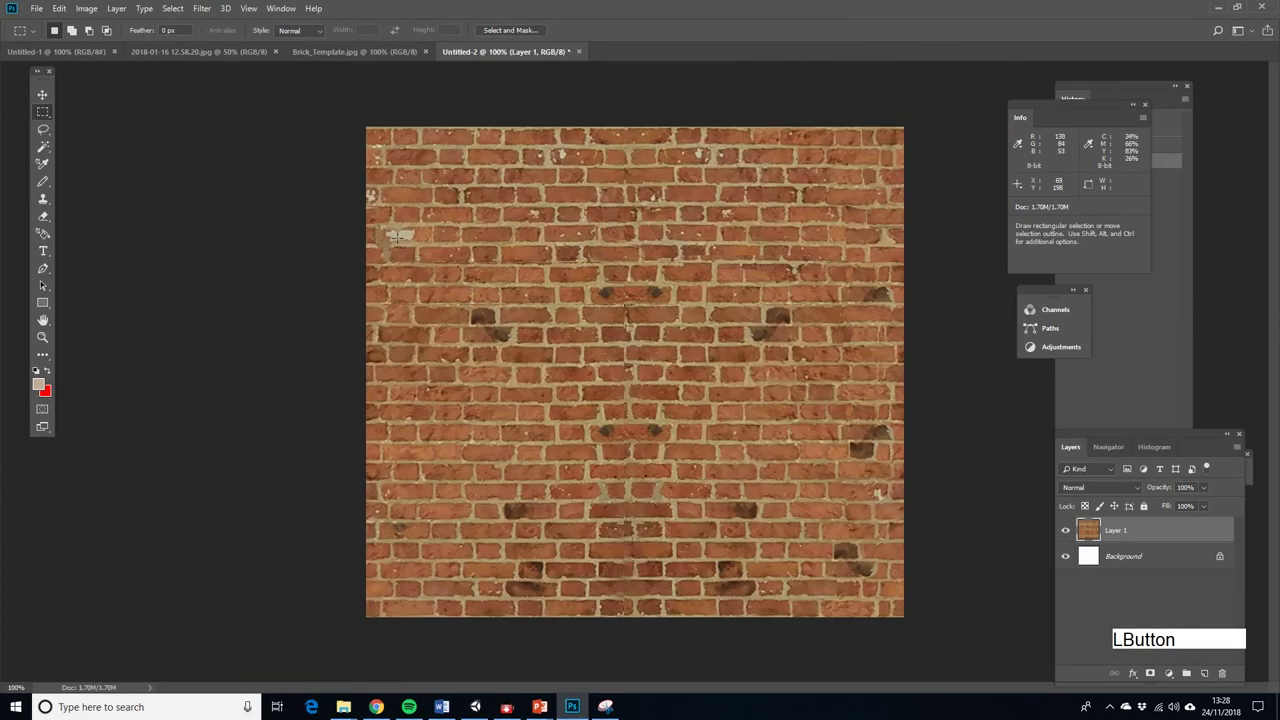
Switch to the facade photo 2018-01-16 12.58.20.jpg and clear the large rectangular selection over the brick wall
{"action": "left_click", "coordinate": [198, 51]}
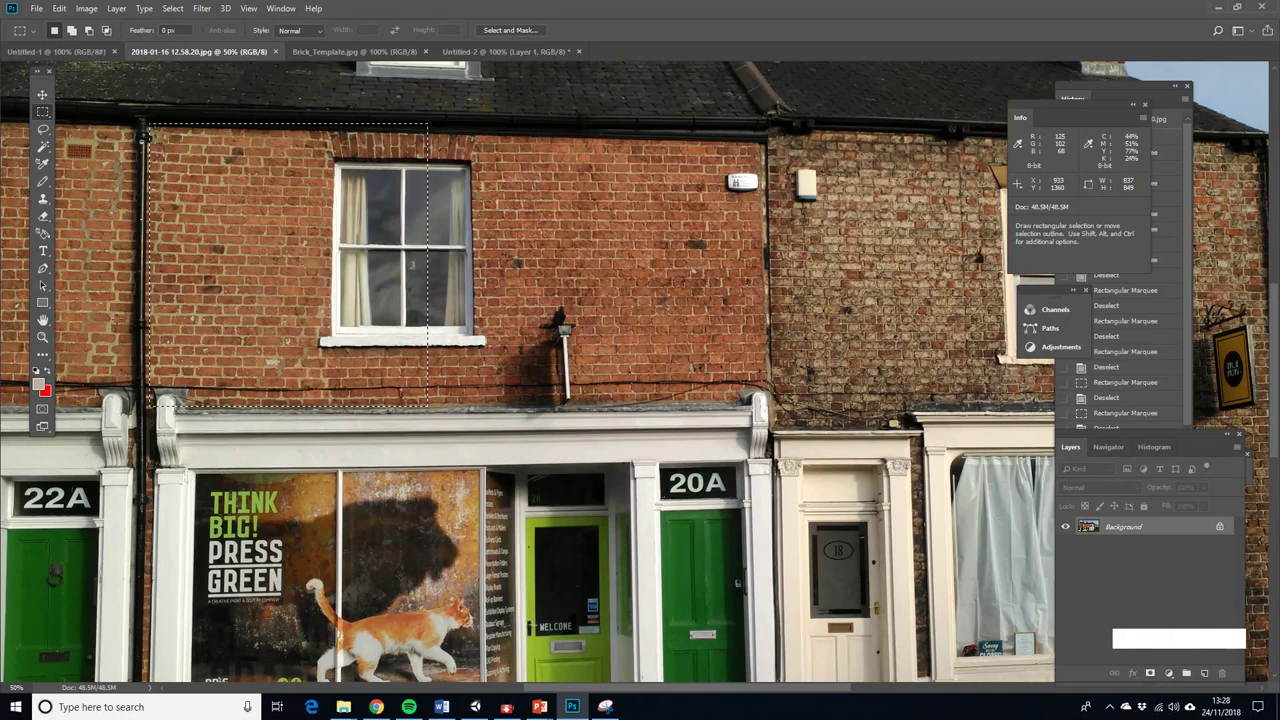
{"action": "left_click", "coordinate": [42, 337]}
{"action": "left_click", "coordinate": [487, 336], "text": "alt"}
{"action": "left_click", "coordinate": [487, 336]}
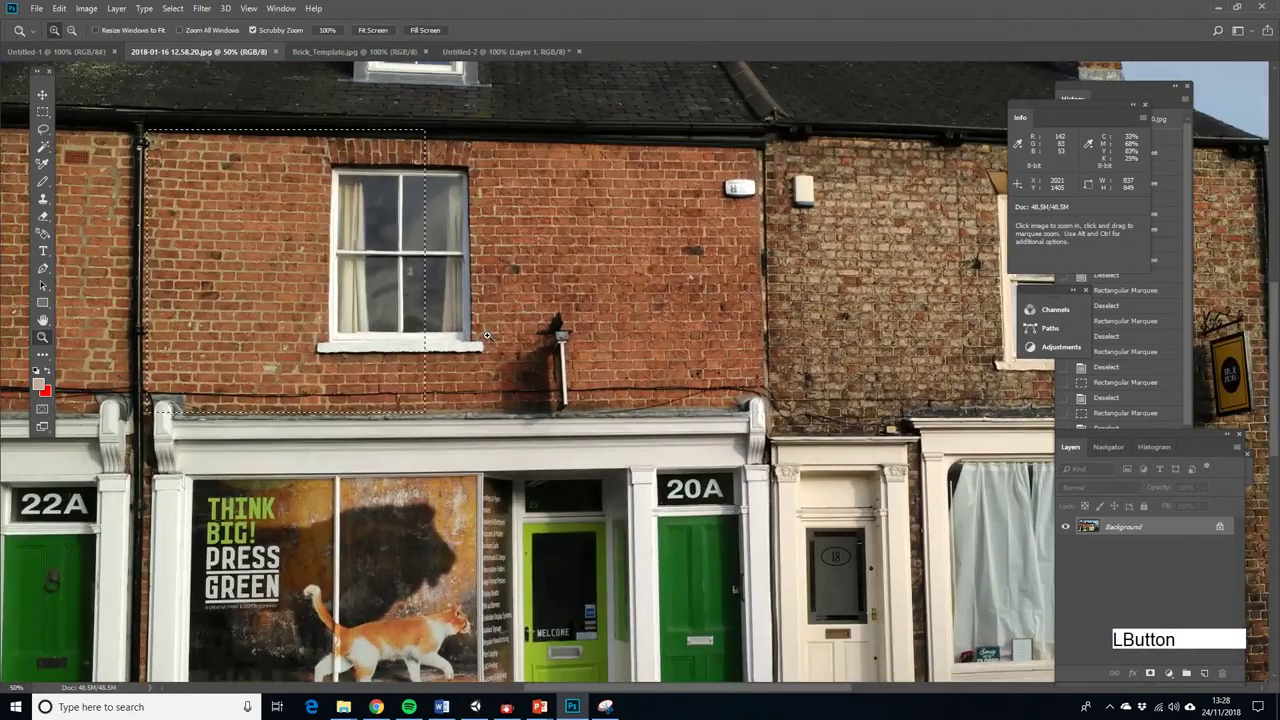
{"action": "left_click", "coordinate": [42, 111]}
{"action": "left_click", "coordinate": [399, 185]}
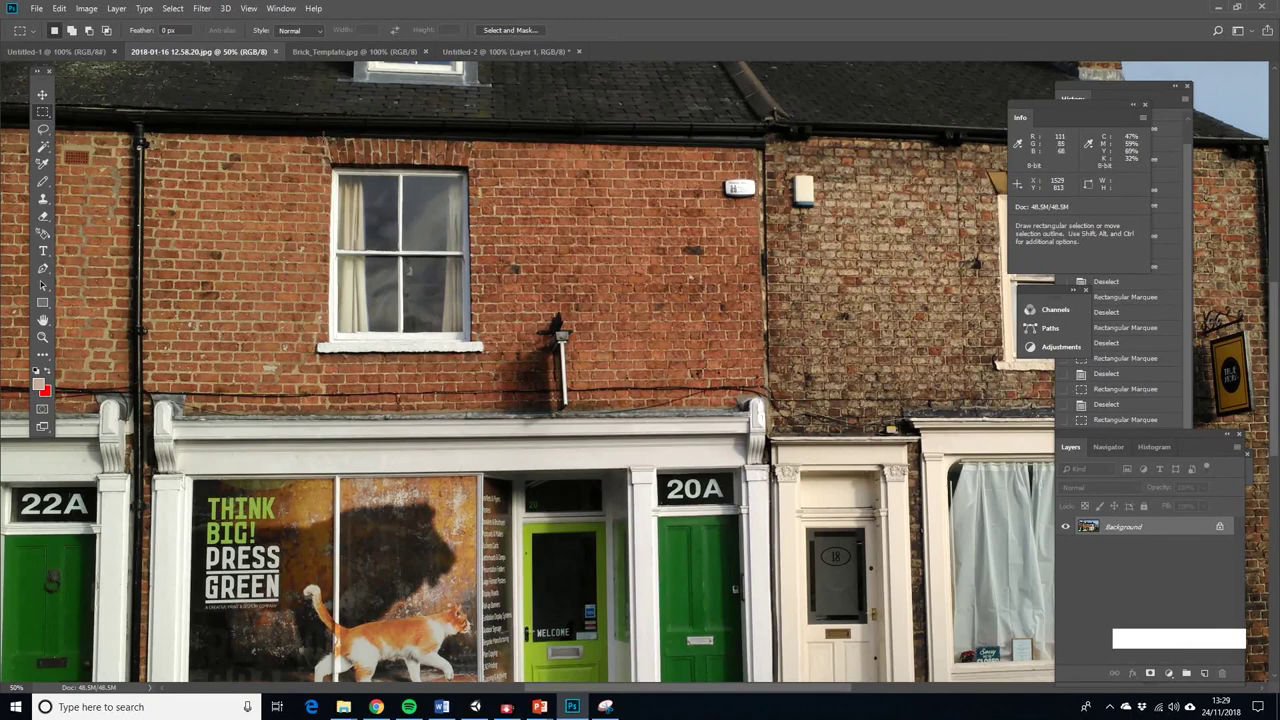
{"action": "left_click_drag", "start_coordinate": [503, 335], "coordinate": [513, 349]}
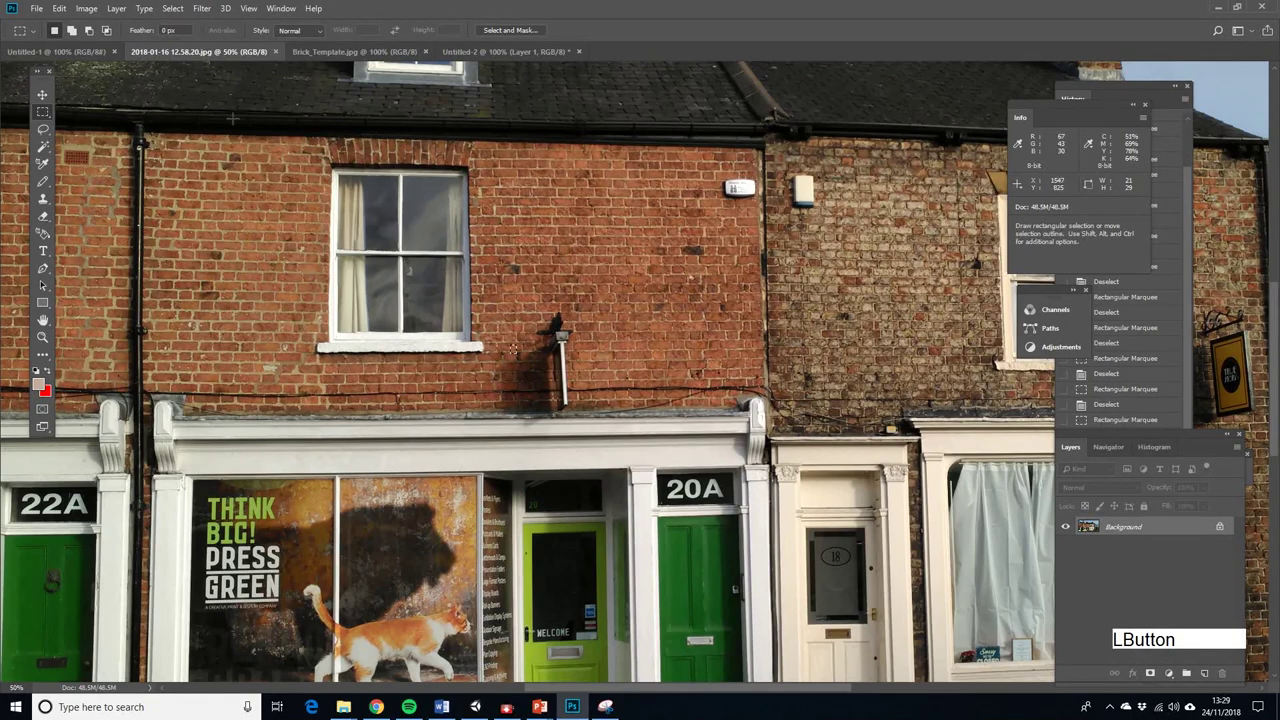
Outline the upper-floor window with the Polygonal Lasso, including its brick arch and white sill, about 503 × 649 px
{"action": "mouse_move", "coordinate": [42, 111]}
{"action": "left_mouse_down"}
{"action": "mouse_move", "coordinate": [95, 127]}
{"action": "mouse_move", "coordinate": [42, 128]}
{"action": "mouse_move", "coordinate": [93, 148]}
{"action": "left_mouse_up"}
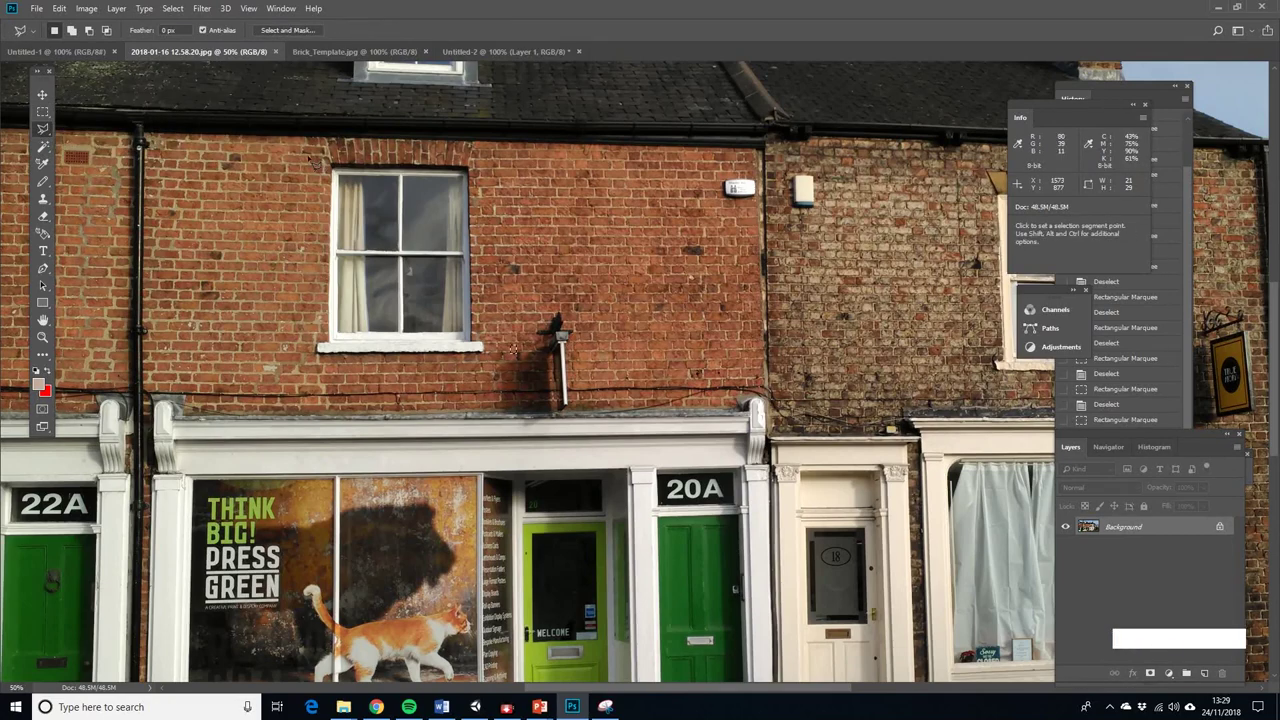
{"action": "left_click", "coordinate": [326, 146]}
{"action": "left_click", "coordinate": [320, 352]}
{"action": "left_click", "coordinate": [484, 352]}
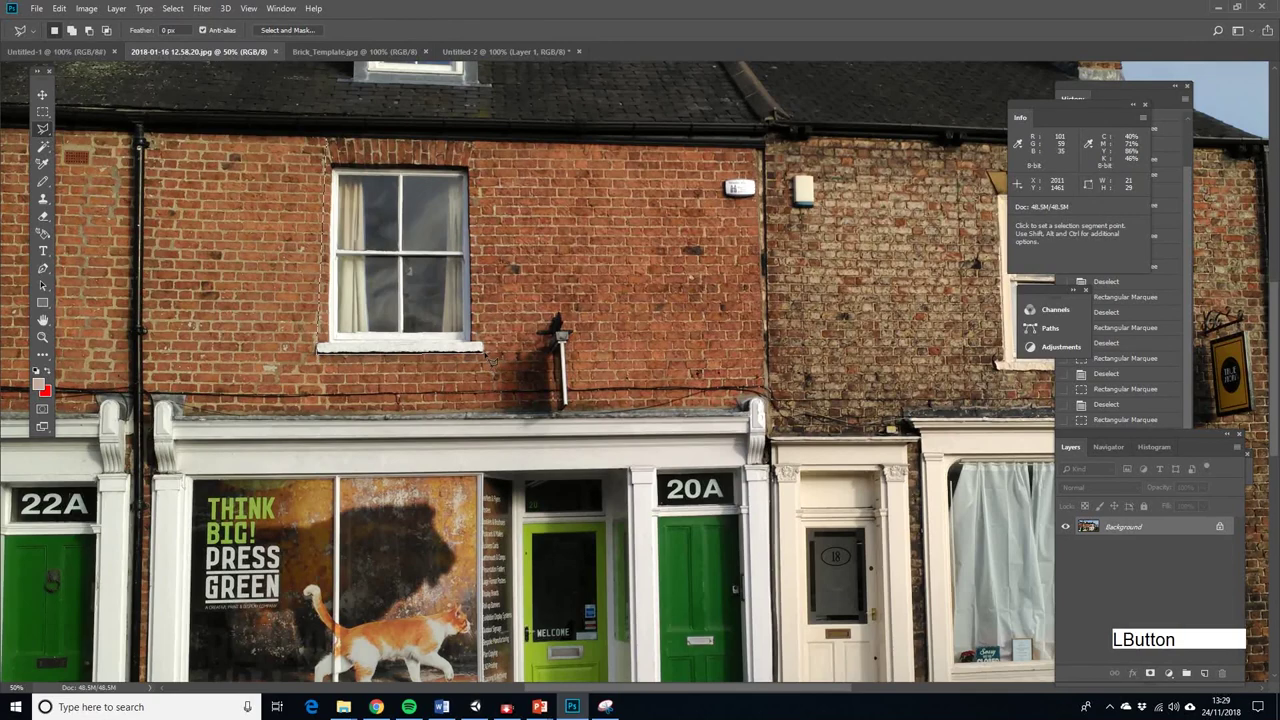
{"action": "left_click", "coordinate": [476, 141]}
{"action": "left_click", "coordinate": [327, 145]}
{"action": "left_click", "coordinate": [327, 145]}
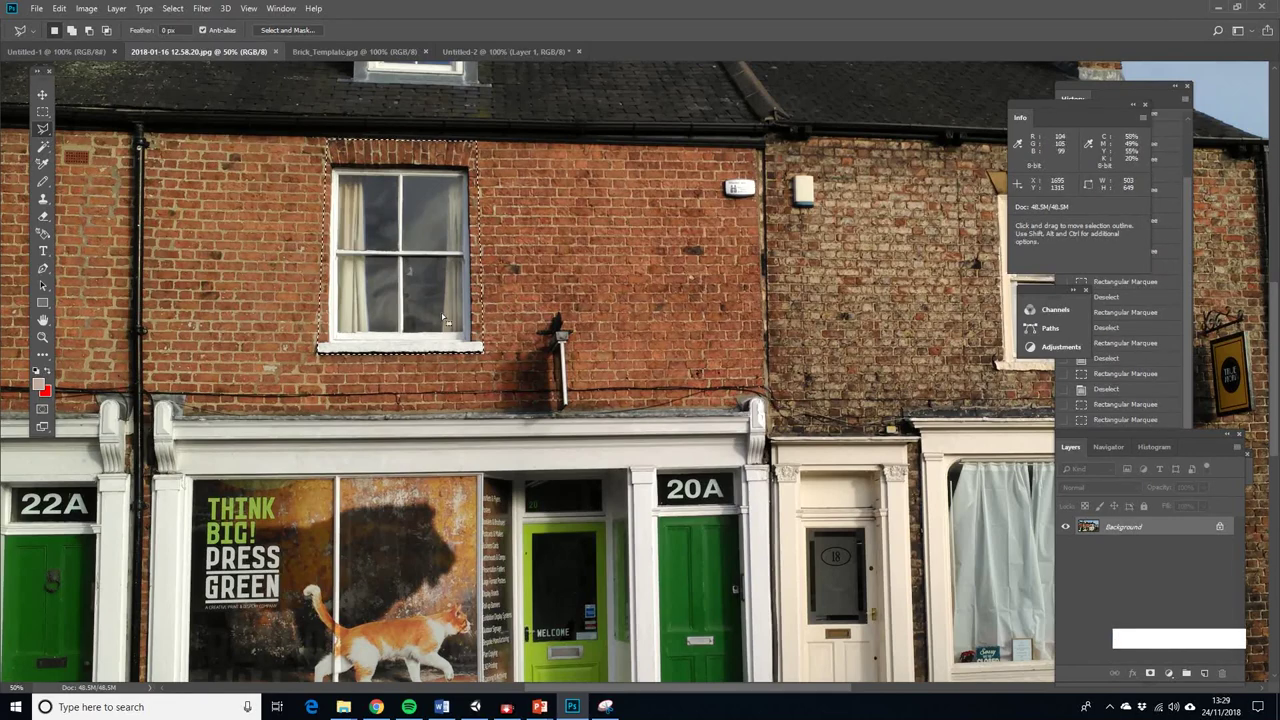
Copy the selected window and paste it as a new layer onto the brick texture in Untitled-2
{"action": "left_click", "coordinate": [59, 8]}
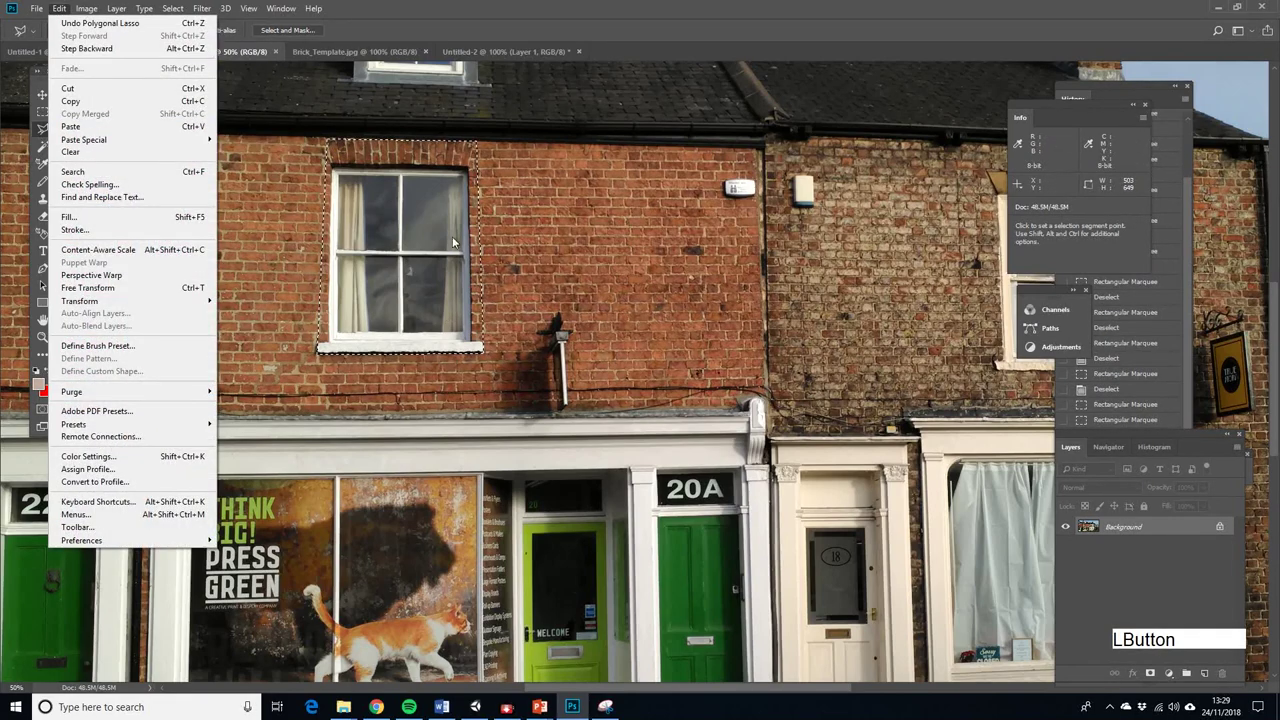
{"action": "left_click", "coordinate": [108, 101]}
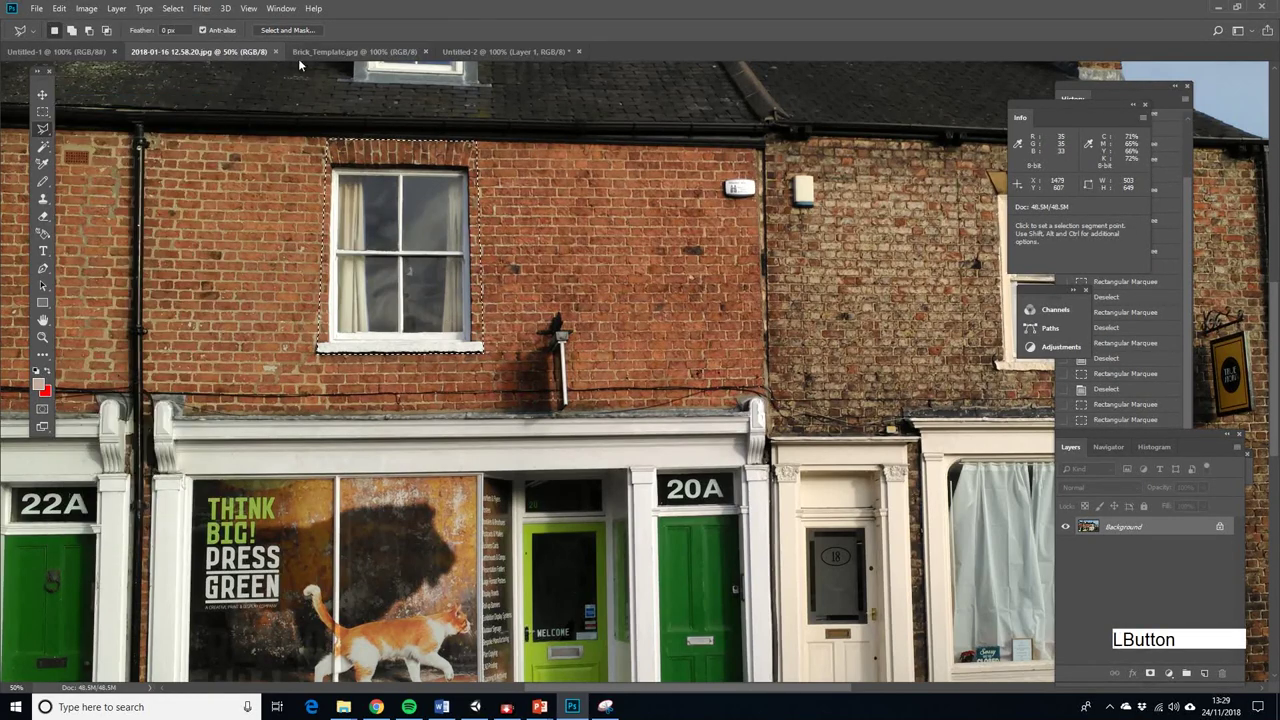
{"action": "left_click", "coordinate": [462, 53]}
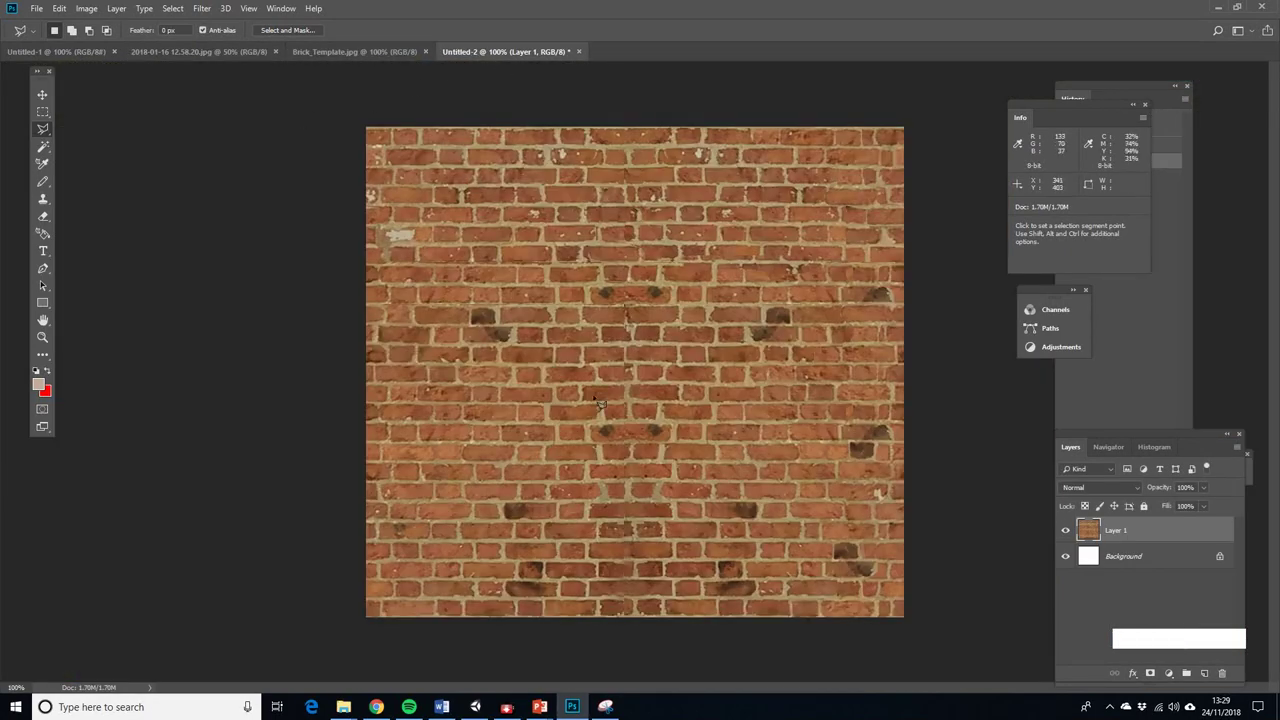
{"action": "left_click", "coordinate": [59, 8]}
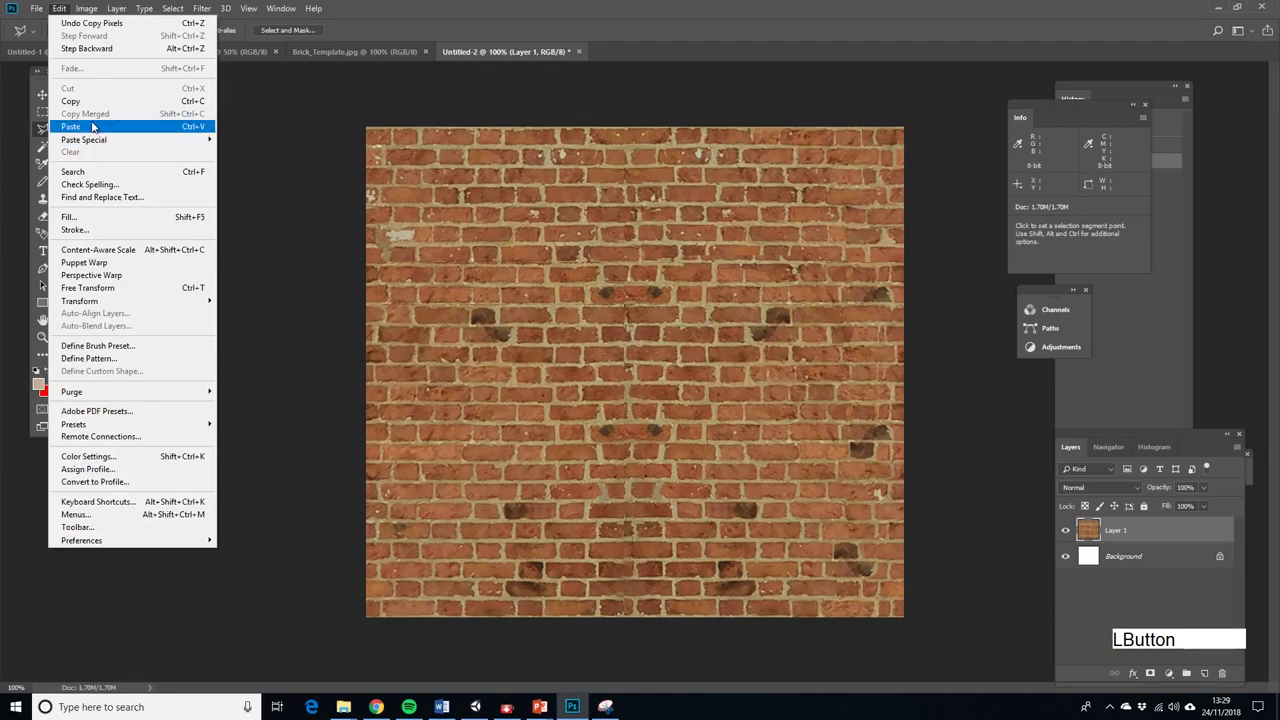
{"action": "left_click", "coordinate": [85, 127]}
Blend the upper edge of the window's brick arch into the wall with repeated Eraser dabs at 24% opacity
{"action": "left_click", "coordinate": [42, 337]}
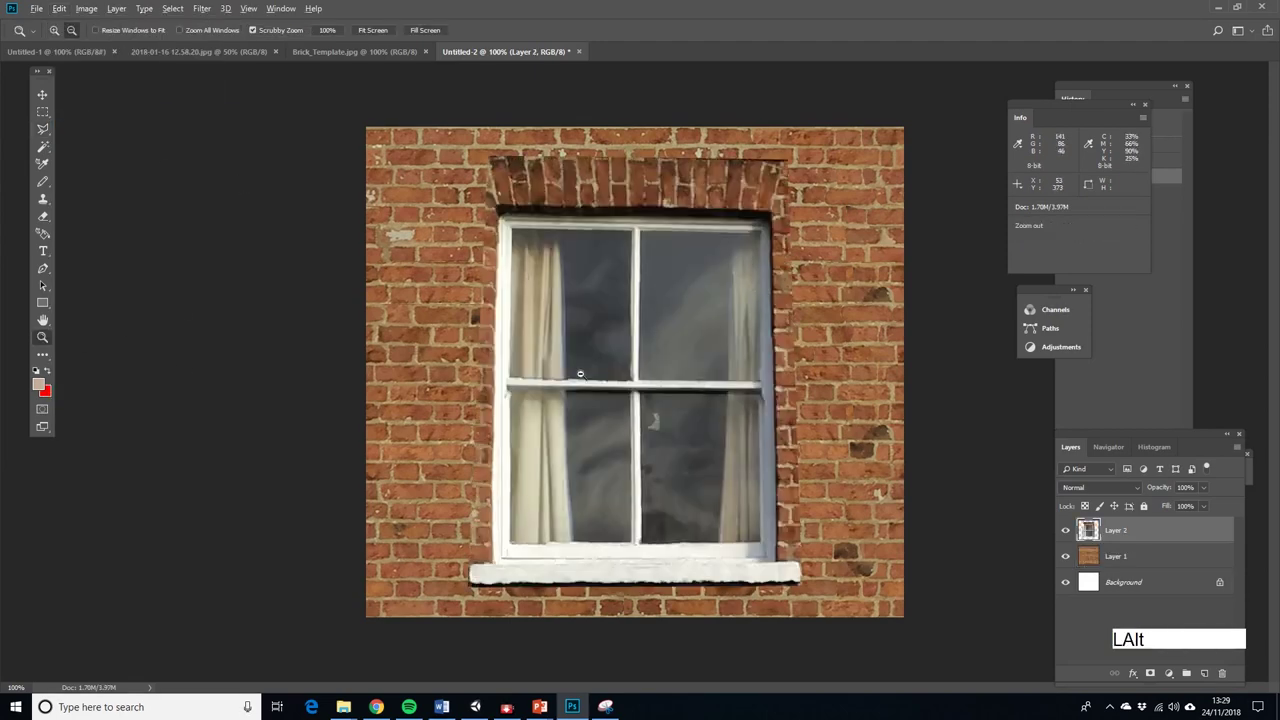
{"action": "left_click", "coordinate": [773, 496], "text": "alt"}
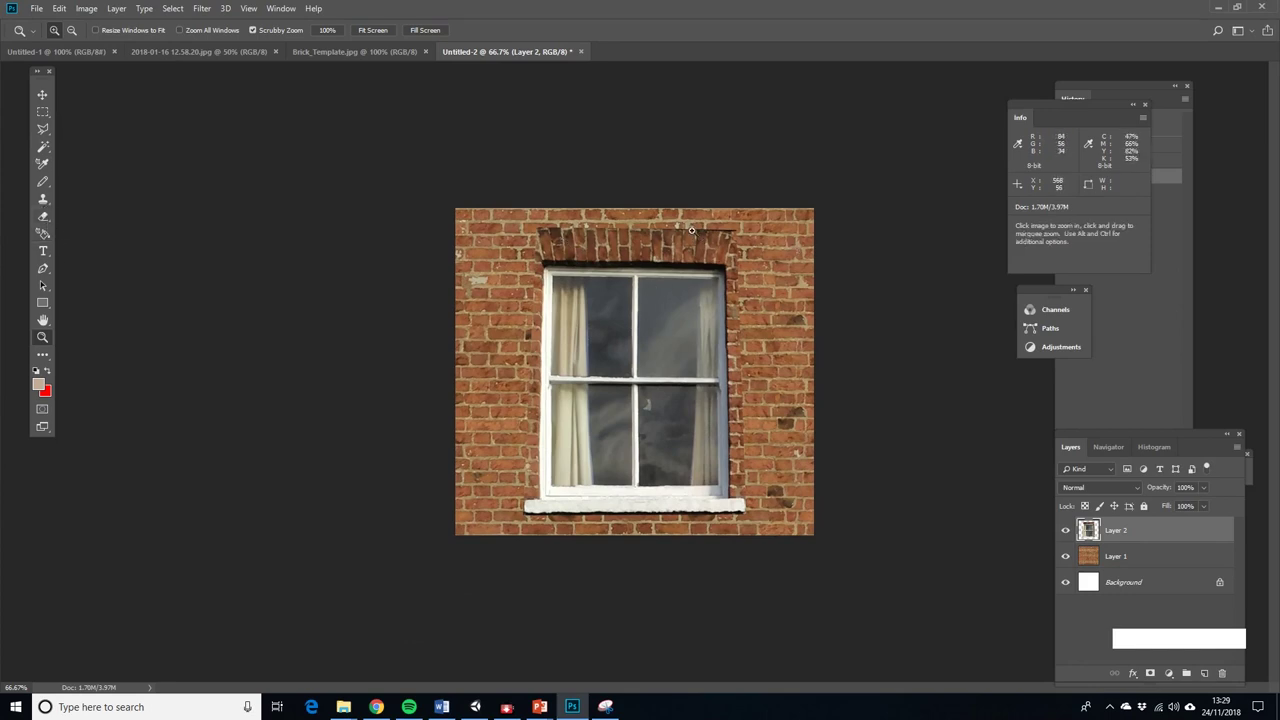
{"action": "left_click", "coordinate": [47, 219]}
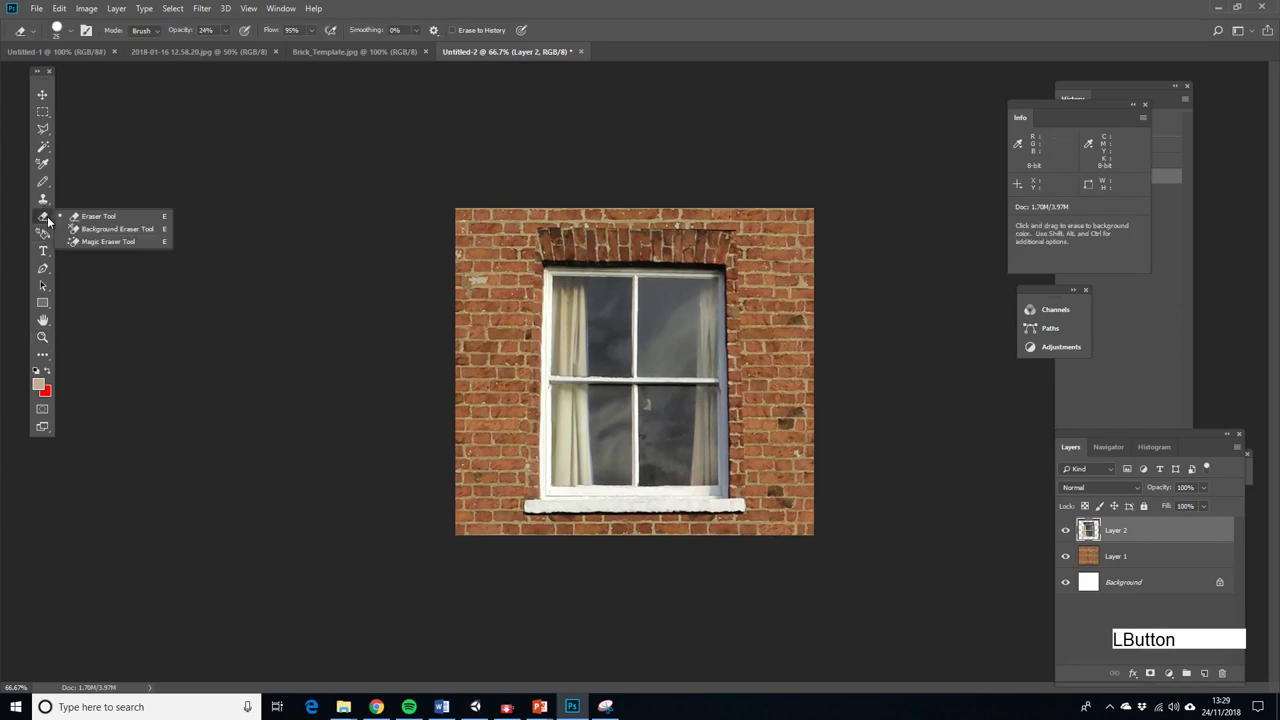
{"action": "left_click", "coordinate": [86, 220]}
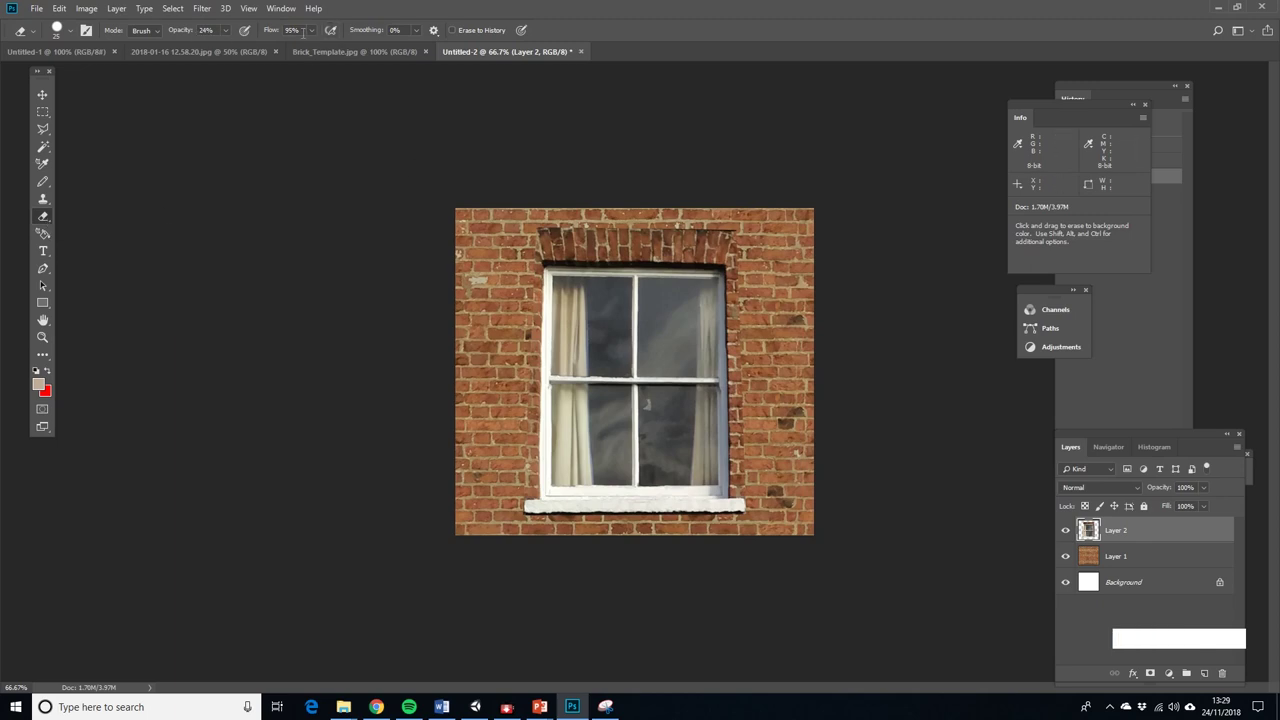
{"action": "left_click", "coordinate": [678, 226]}
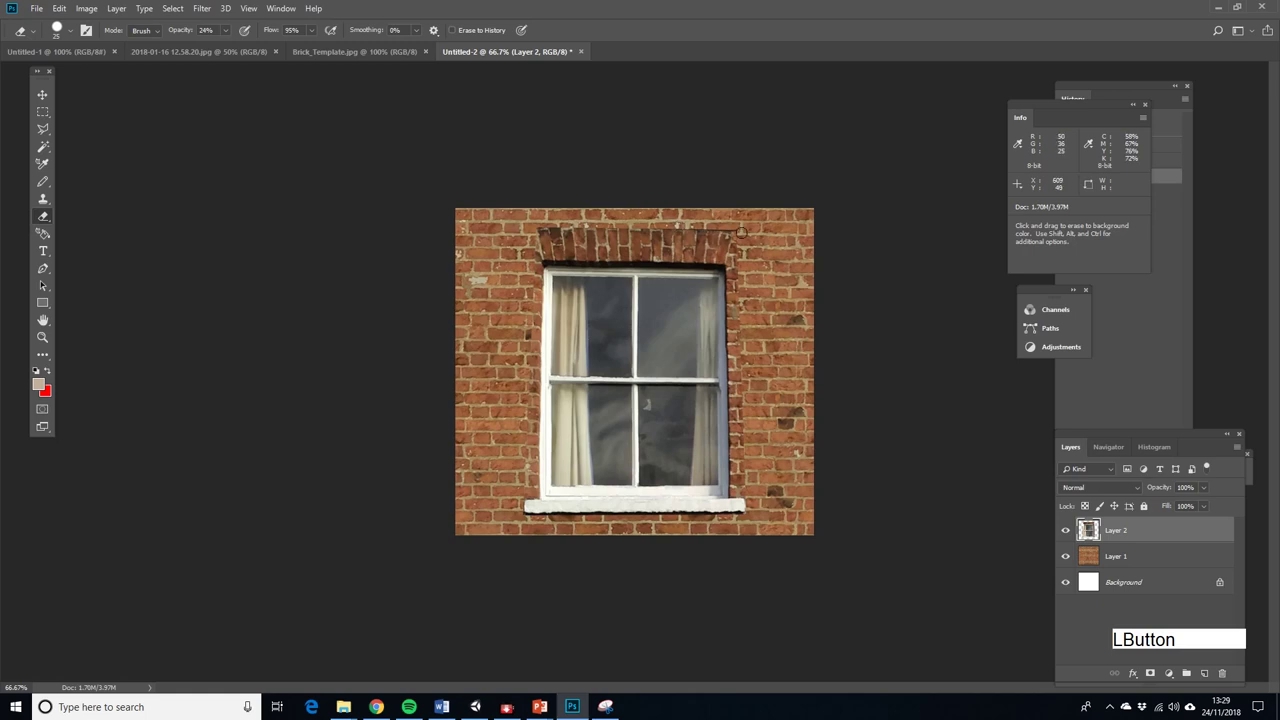
{"action": "left_click", "coordinate": [685, 227]}
{"action": "left_click", "coordinate": [699, 227]}
{"action": "left_click", "coordinate": [723, 225]}
{"action": "left_click", "coordinate": [725, 227]}
{"action": "left_click", "coordinate": [661, 230]}
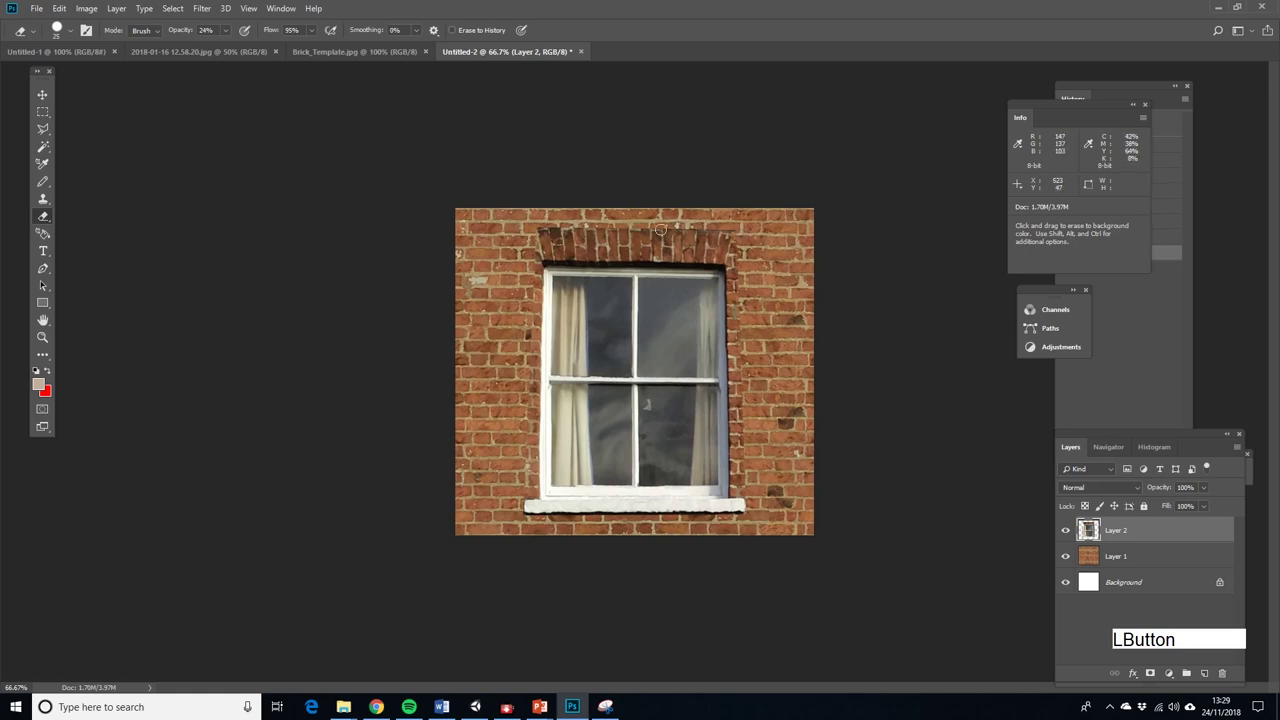
{"action": "left_click", "coordinate": [656, 227]}
{"action": "left_click", "coordinate": [524, 227]}
{"action": "left_click", "coordinate": [515, 222]}
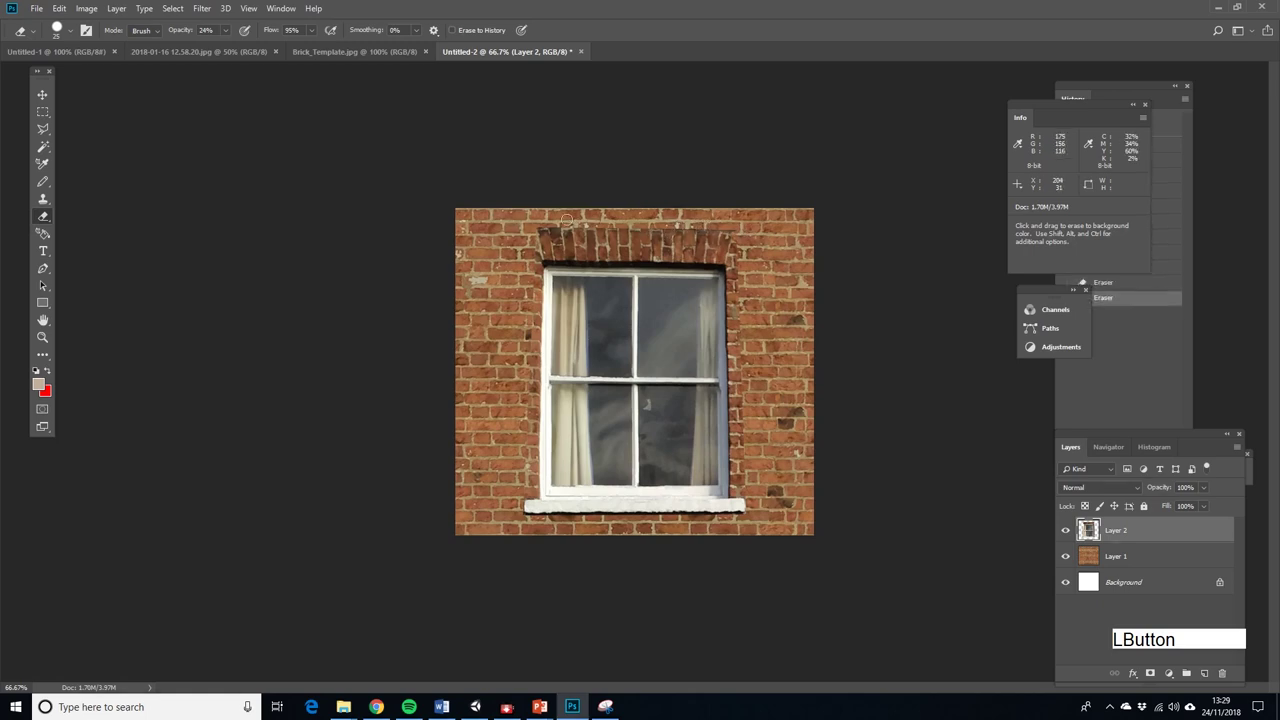
{"action": "left_click", "coordinate": [569, 221]}
{"action": "left_click", "coordinate": [541, 223]}
{"action": "left_click", "coordinate": [577, 222]}
{"action": "left_click", "coordinate": [590, 226]}
{"action": "left_click", "coordinate": [612, 225]}
{"action": "left_click", "coordinate": [731, 224]}
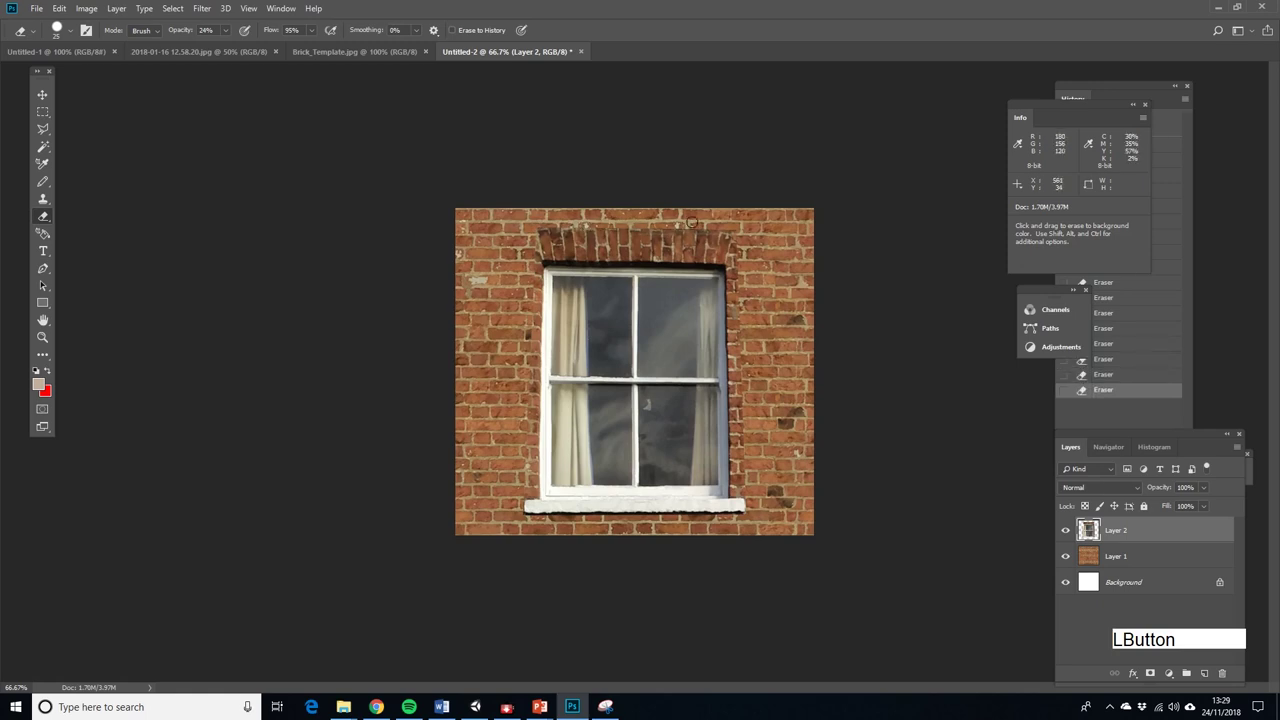
{"action": "left_click", "coordinate": [693, 222]}
Erase the leftover brick edge down the window's right side and soften the arch's upper-left corner
{"action": "left_click", "coordinate": [738, 327]}
{"action": "left_click", "coordinate": [738, 377]}
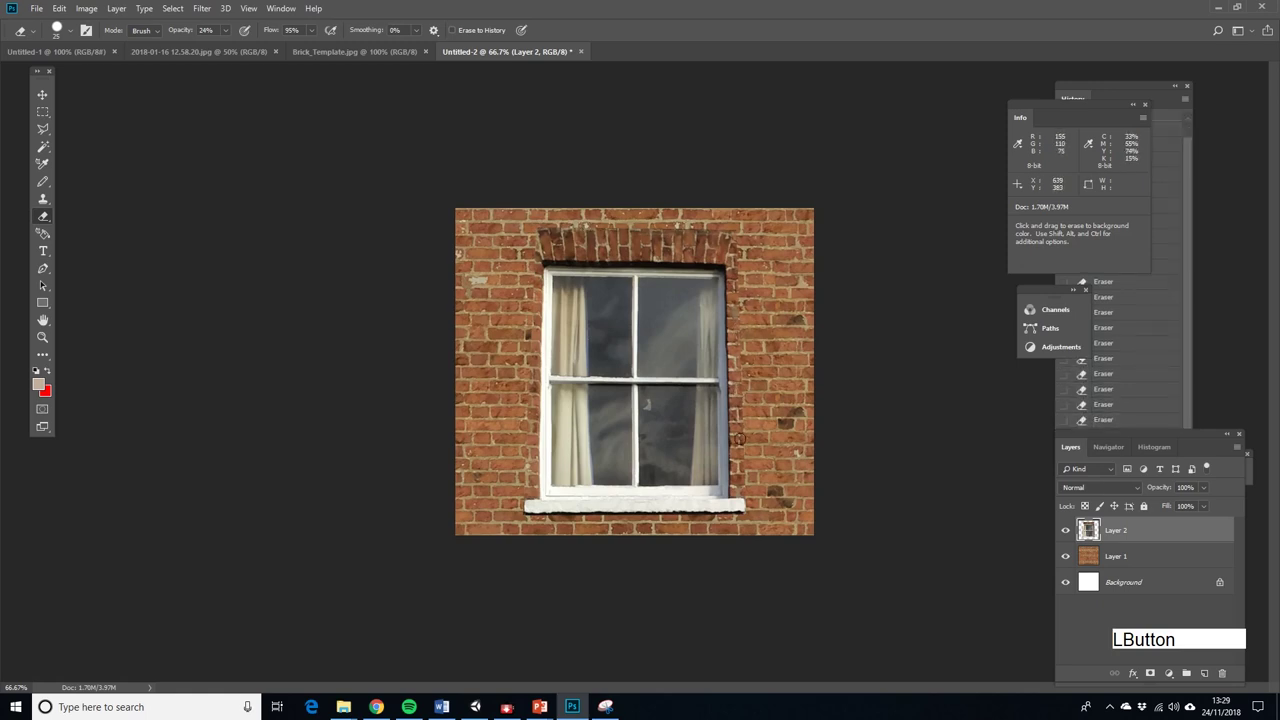
{"action": "left_click", "coordinate": [745, 444]}
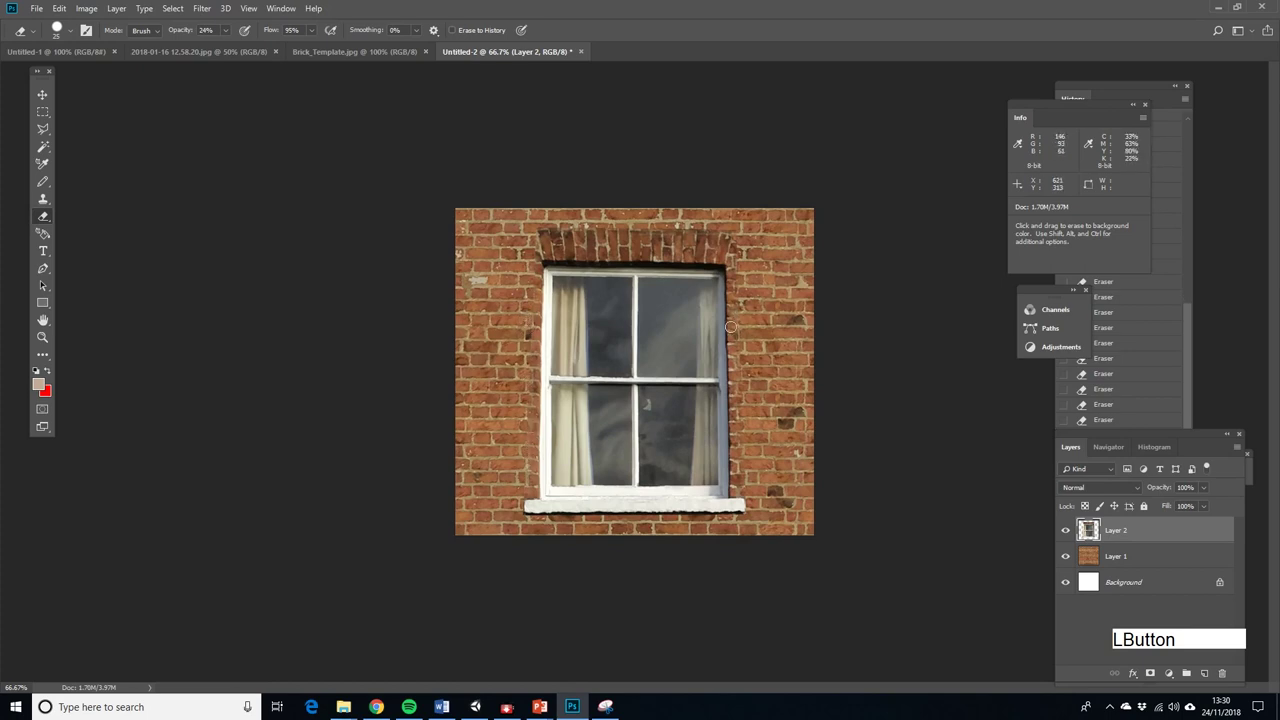
{"action": "left_click_drag", "start_coordinate": [733, 290], "coordinate": [728, 398]}
{"action": "left_click_drag", "start_coordinate": [530, 216], "coordinate": [479, 248]}
Distort the window layer by pulling both upper corners slightly outward to about 525 × 657 px, apply it, and return to the Rectangular Marquee tool
{"action": "left_click", "coordinate": [59, 9]}
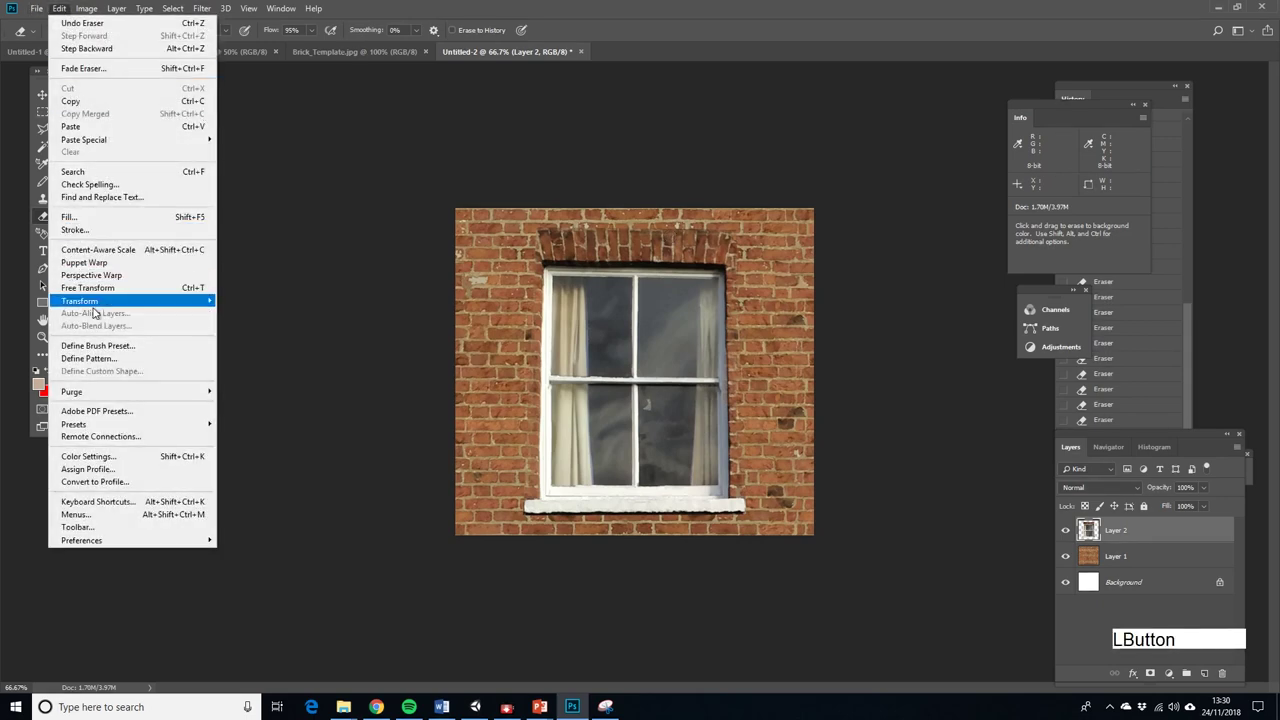
{"action": "mouse_move", "coordinate": [101, 304]}
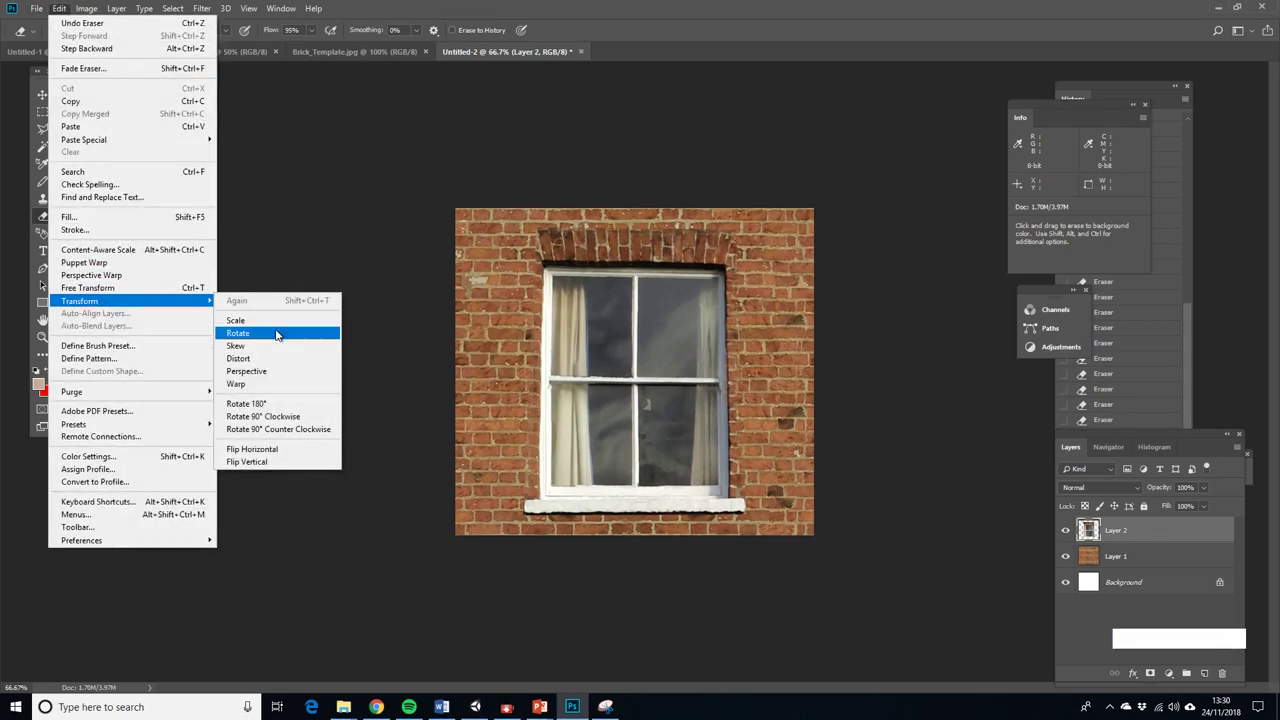
{"action": "left_click", "coordinate": [300, 354]}
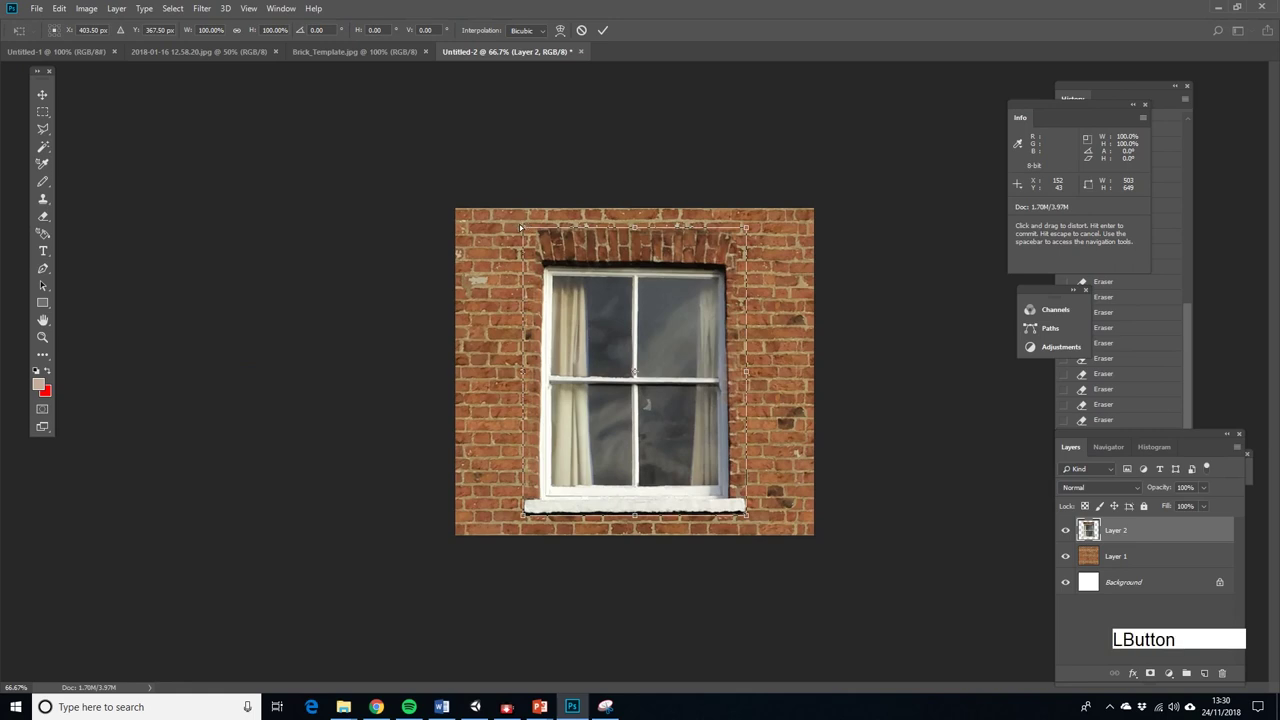
{"action": "left_click_drag", "start_coordinate": [519, 224], "coordinate": [514, 225]}
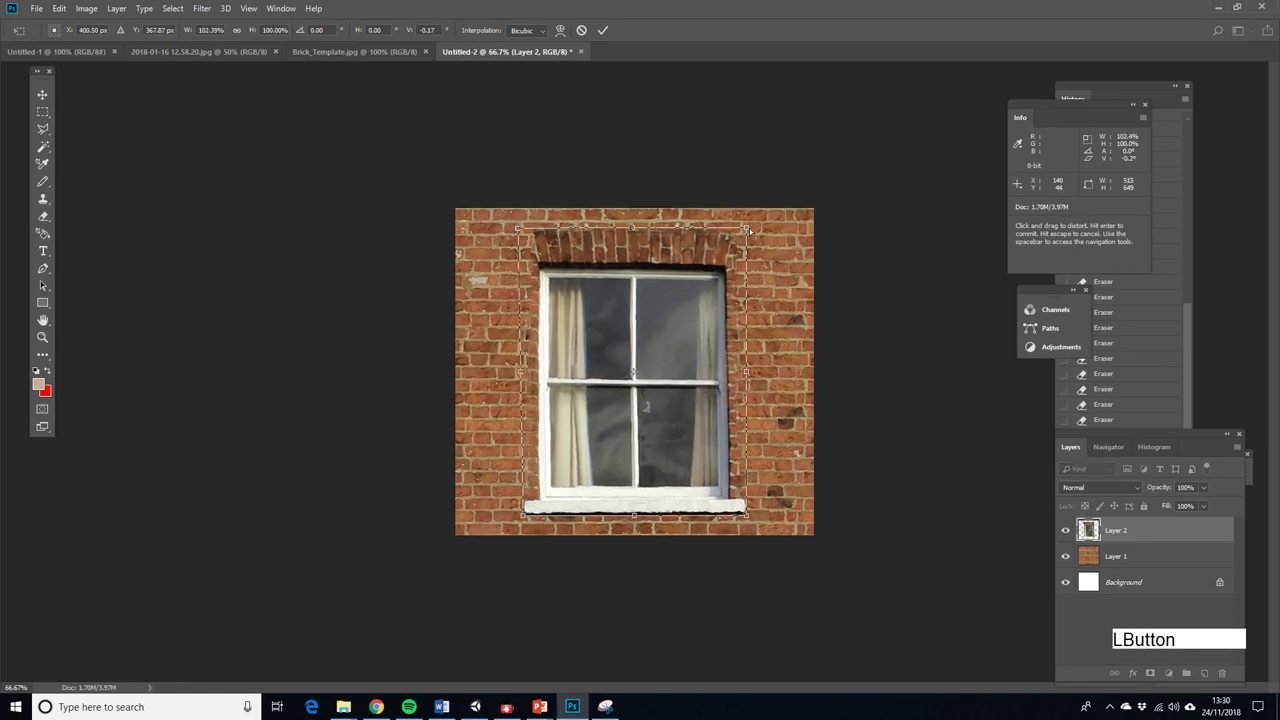
{"action": "left_click_drag", "start_coordinate": [749, 228], "coordinate": [750, 226]}
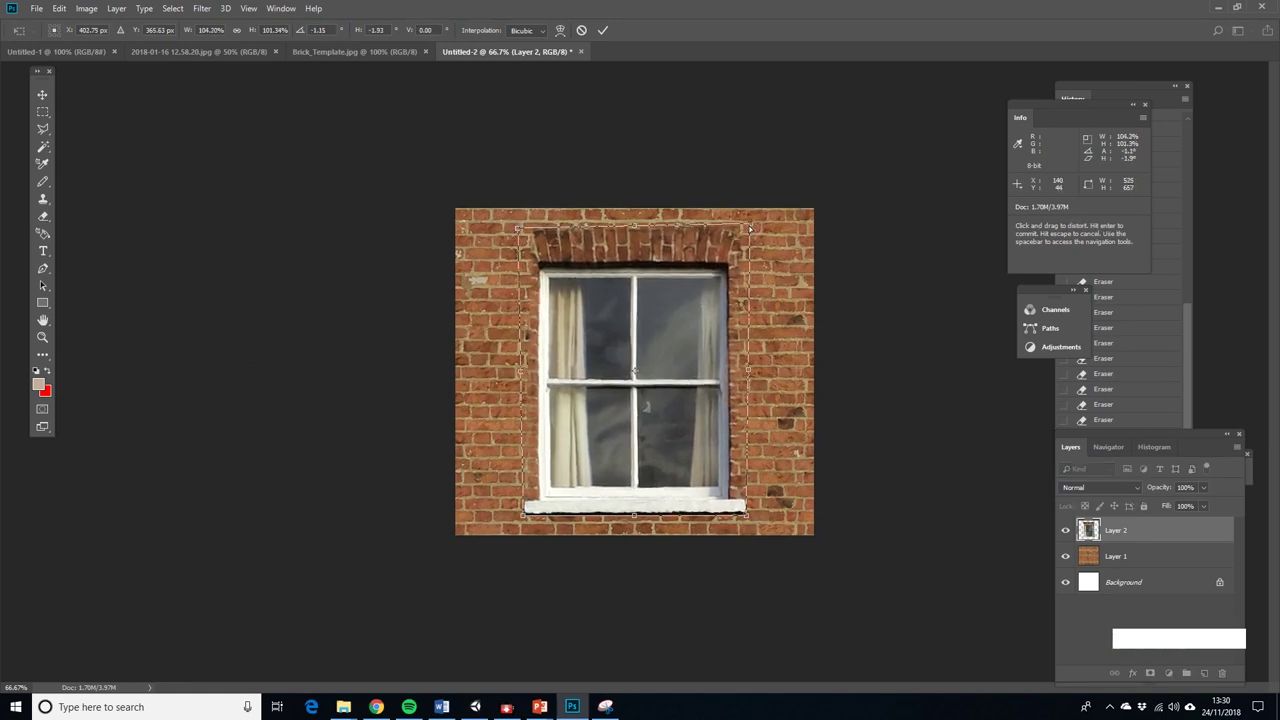
{"action": "left_click", "coordinate": [42, 94]}
{"action": "left_click", "coordinate": [636, 286]}
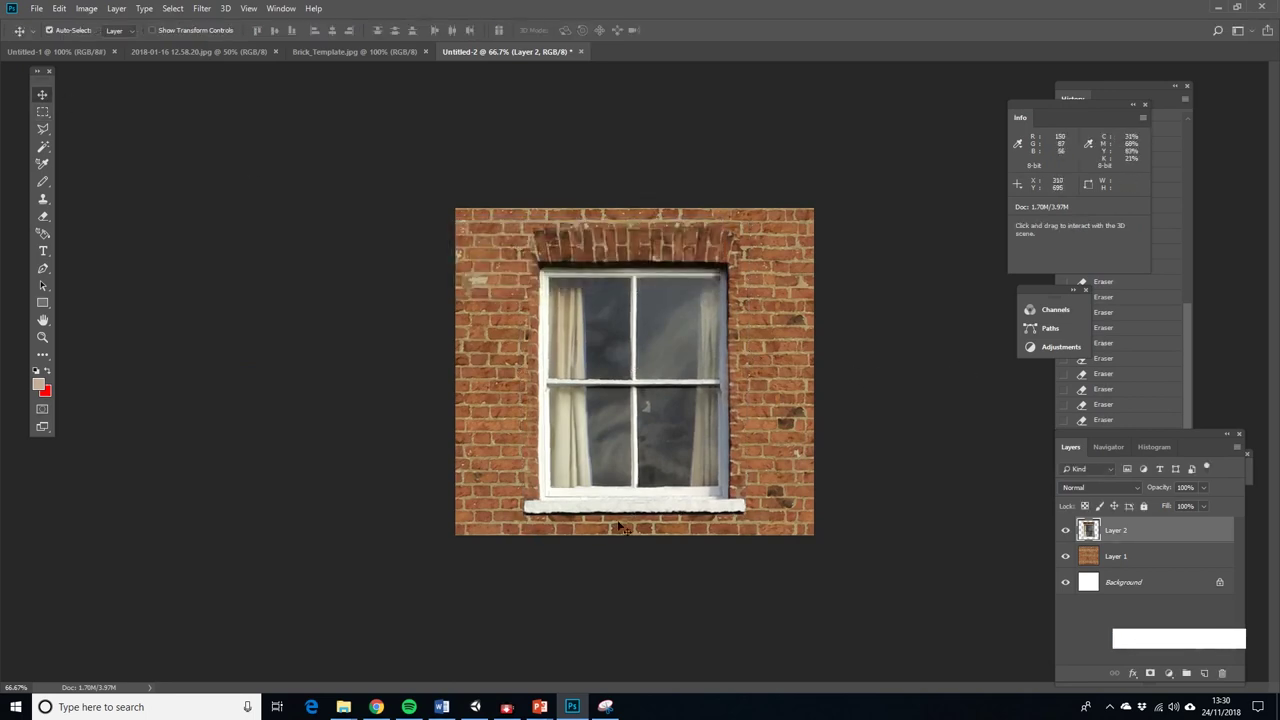
{"action": "left_click", "coordinate": [43, 112]}
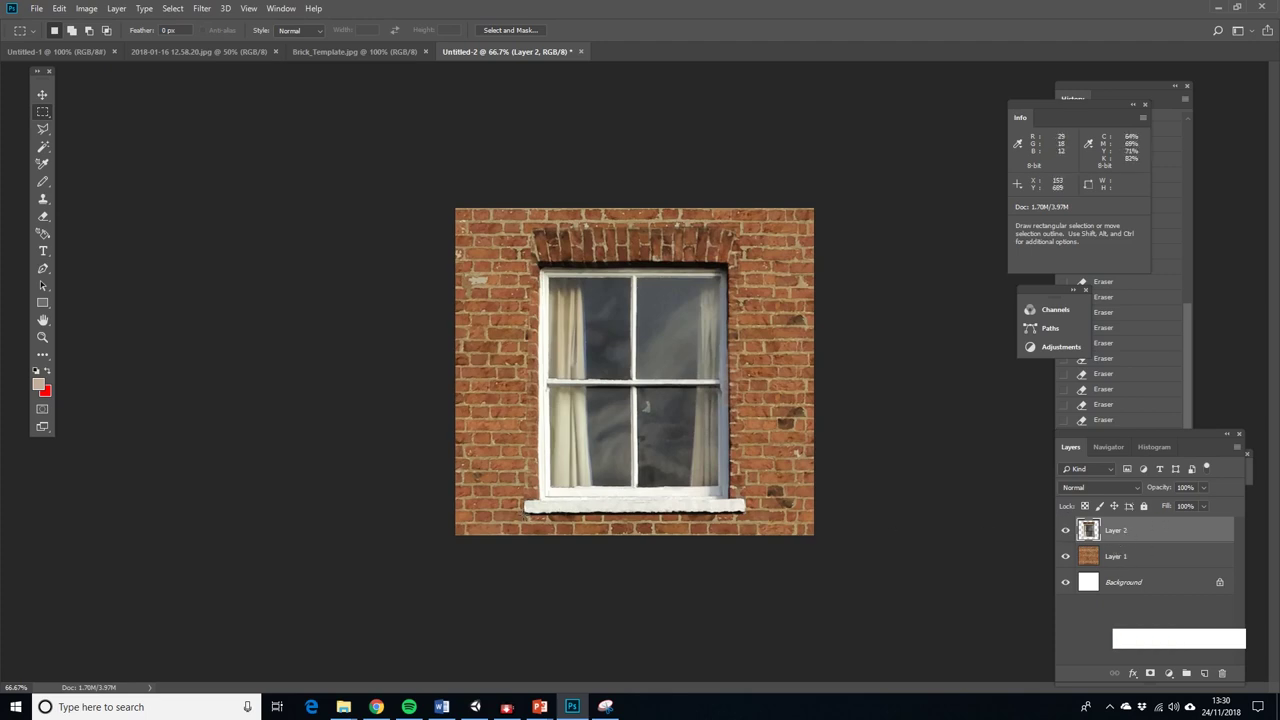
{"action": "left_click_drag", "start_coordinate": [521, 512], "coordinate": [757, 535]}
{"action": "left_click", "coordinate": [59, 8]}
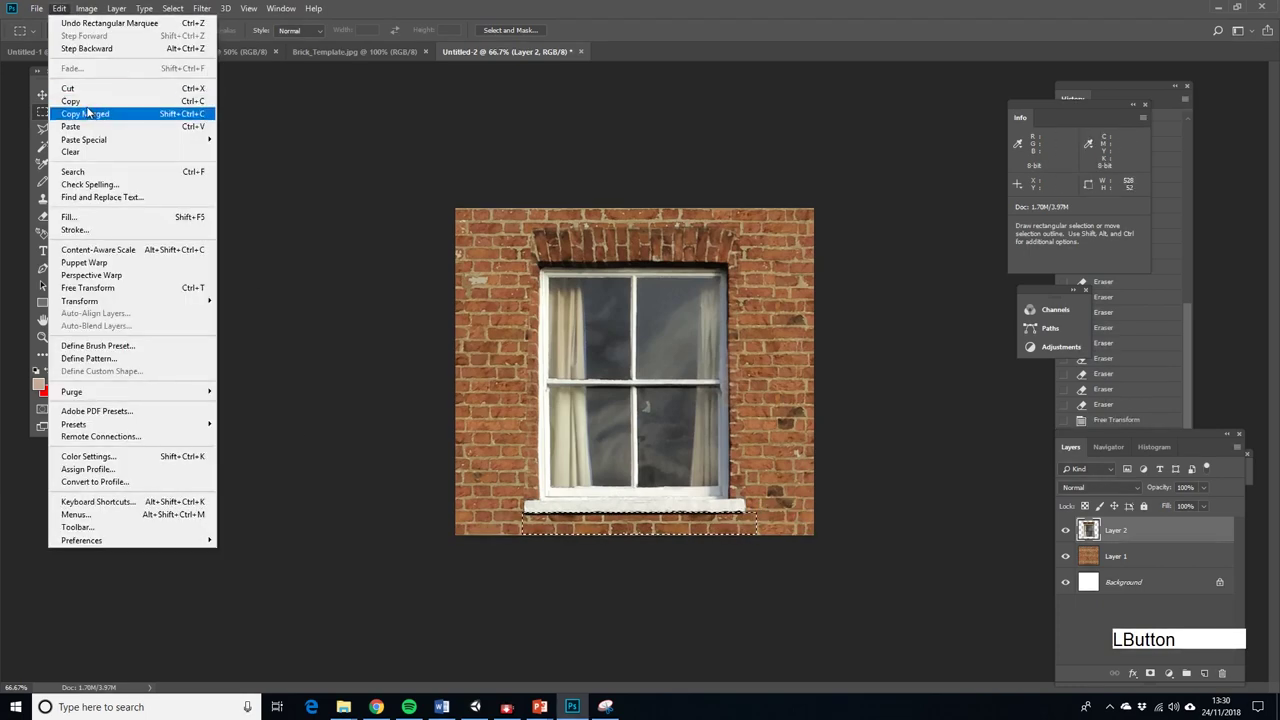
{"action": "left_click", "coordinate": [100, 111]}
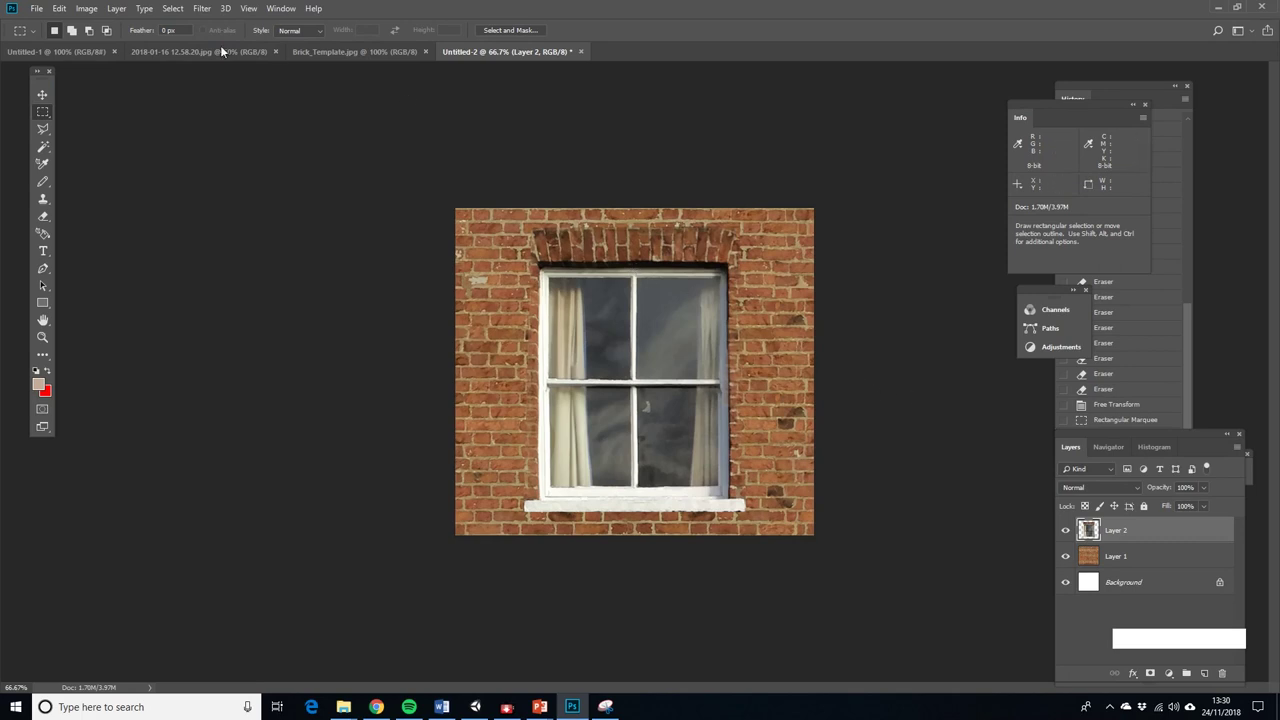
{"action": "left_click", "coordinate": [86, 8]}
{"action": "left_click", "coordinate": [59, 8]}
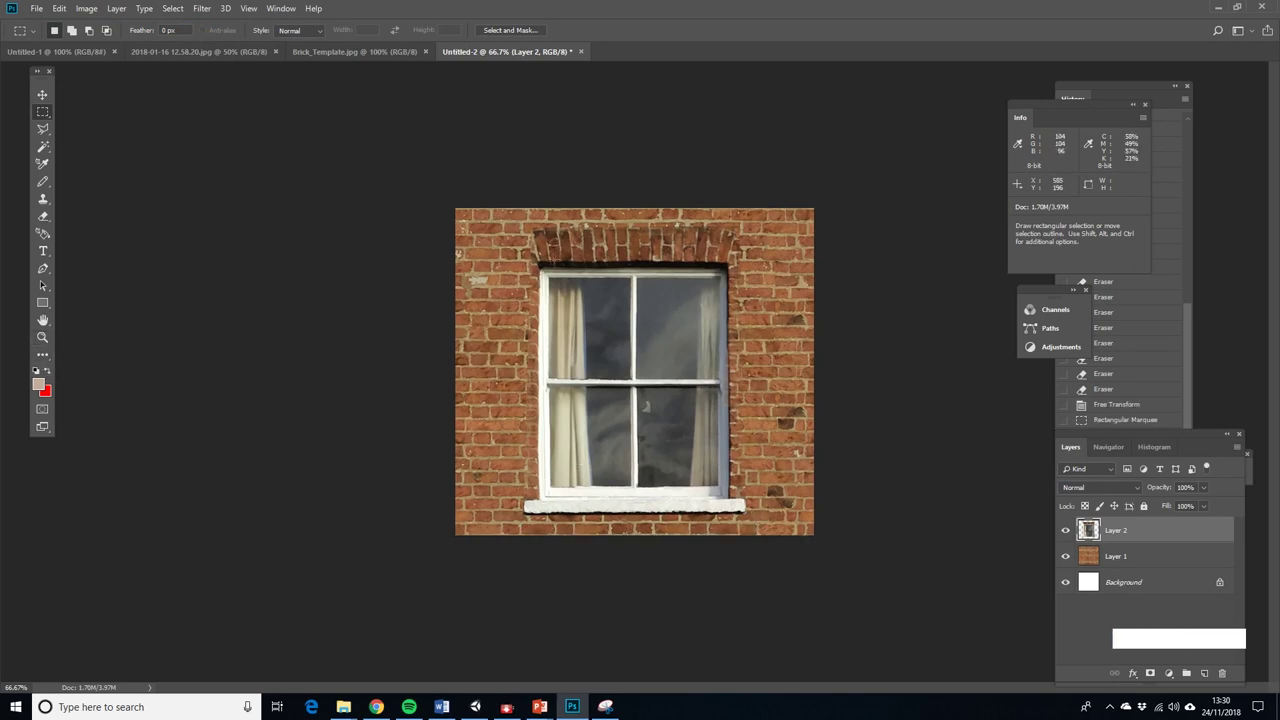
{"action": "left_click", "coordinate": [31, 9]}
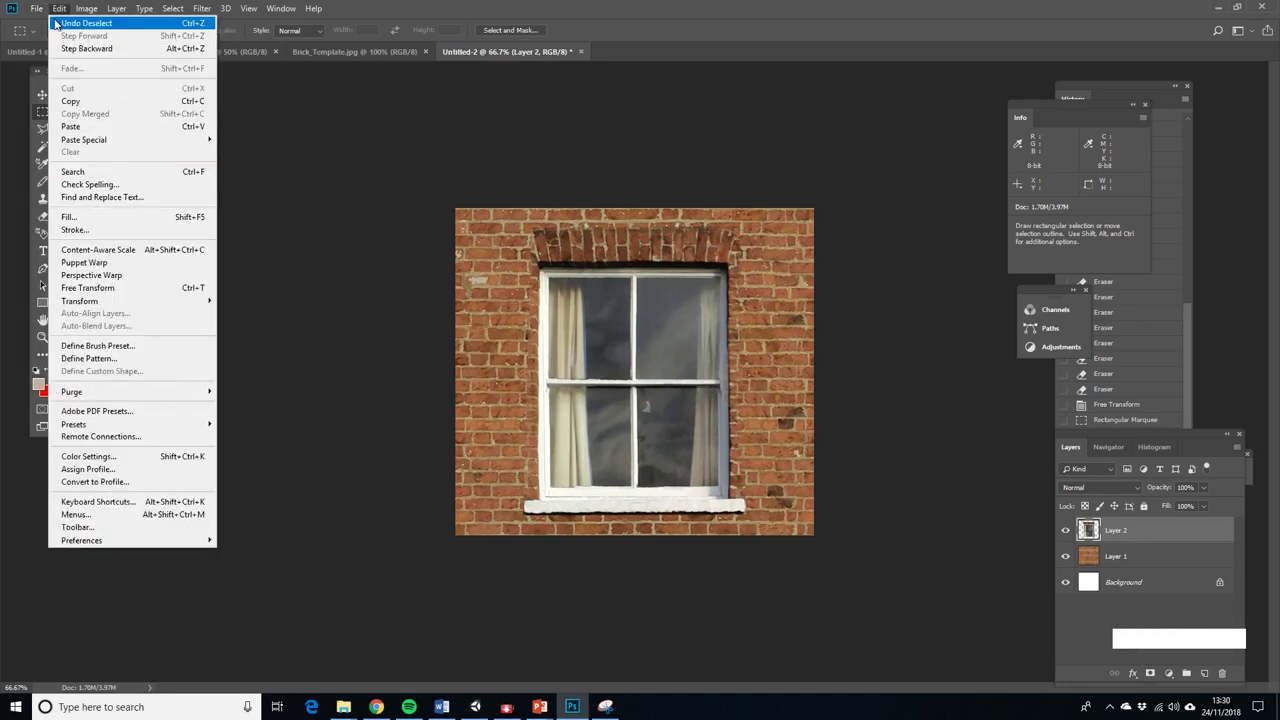
{"action": "left_click", "coordinate": [78, 159]}
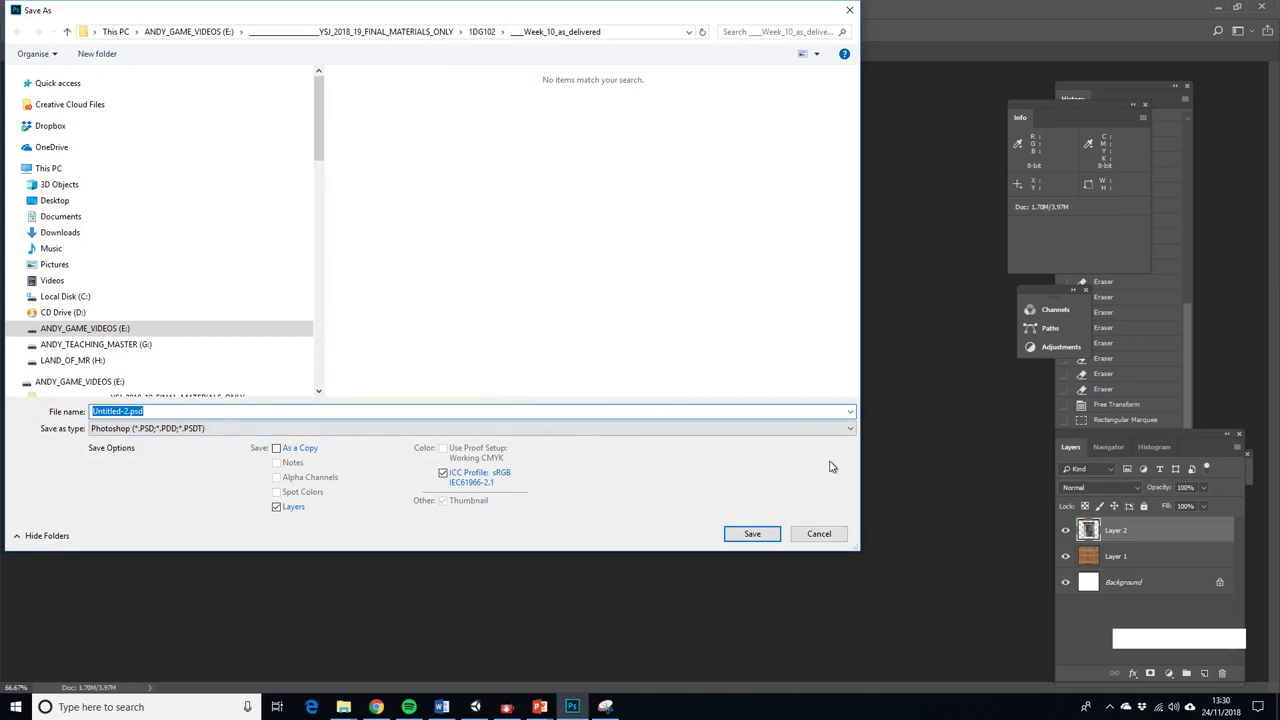
{"action": "left_click", "coordinate": [816, 535]}
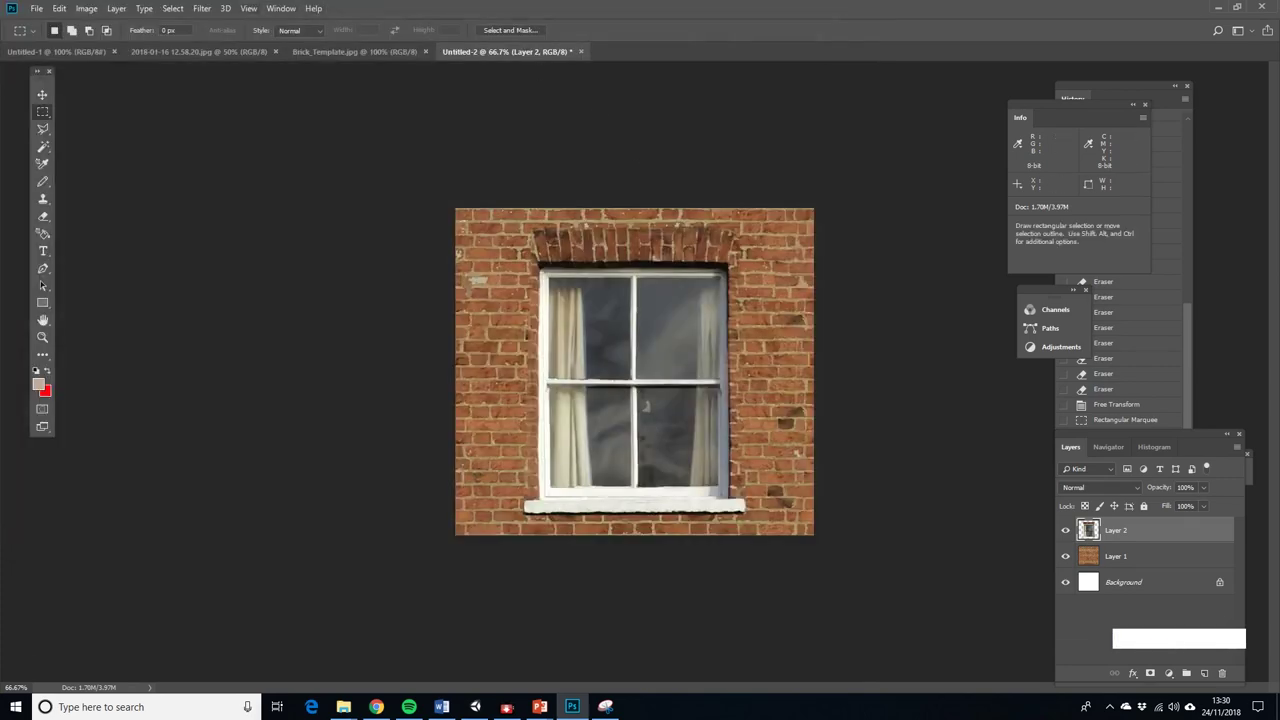
Flatten the window texture and save it as the JPEG Brick_Template_with_window.jpg at quality 12 (Maximum), Progressive
{"action": "left_click", "coordinate": [117, 9]}
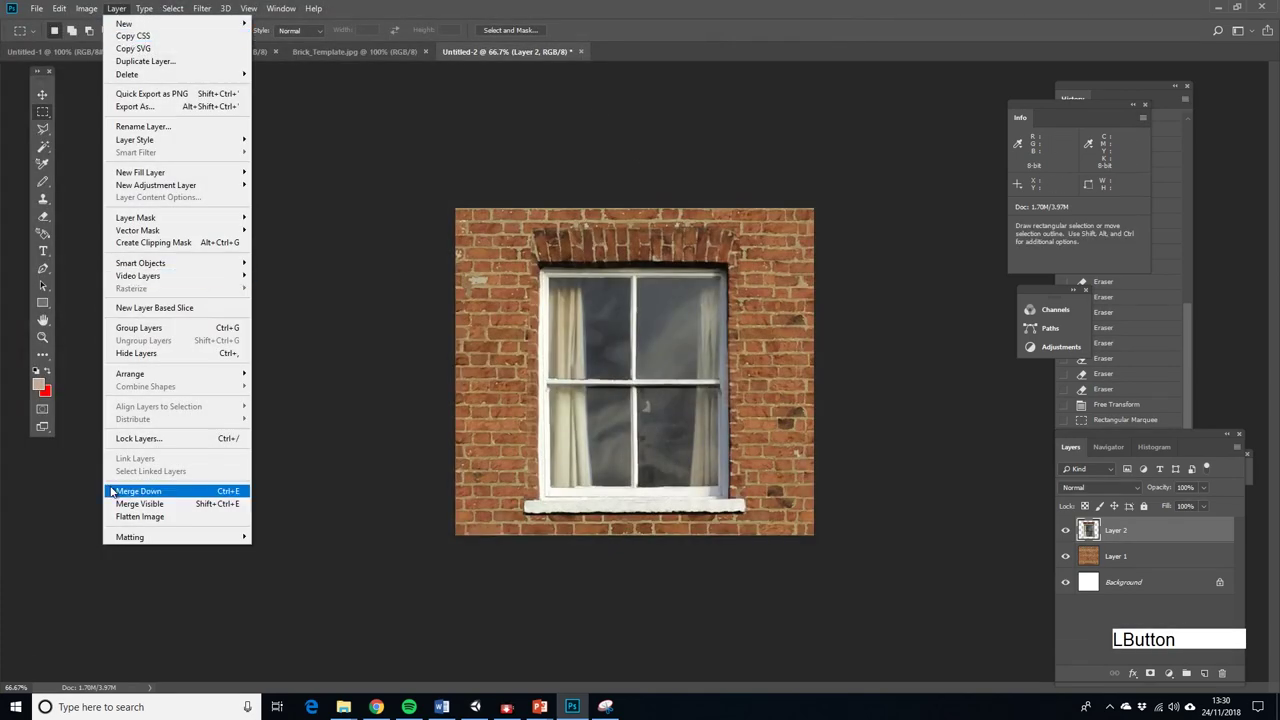
{"action": "left_click", "coordinate": [150, 516]}
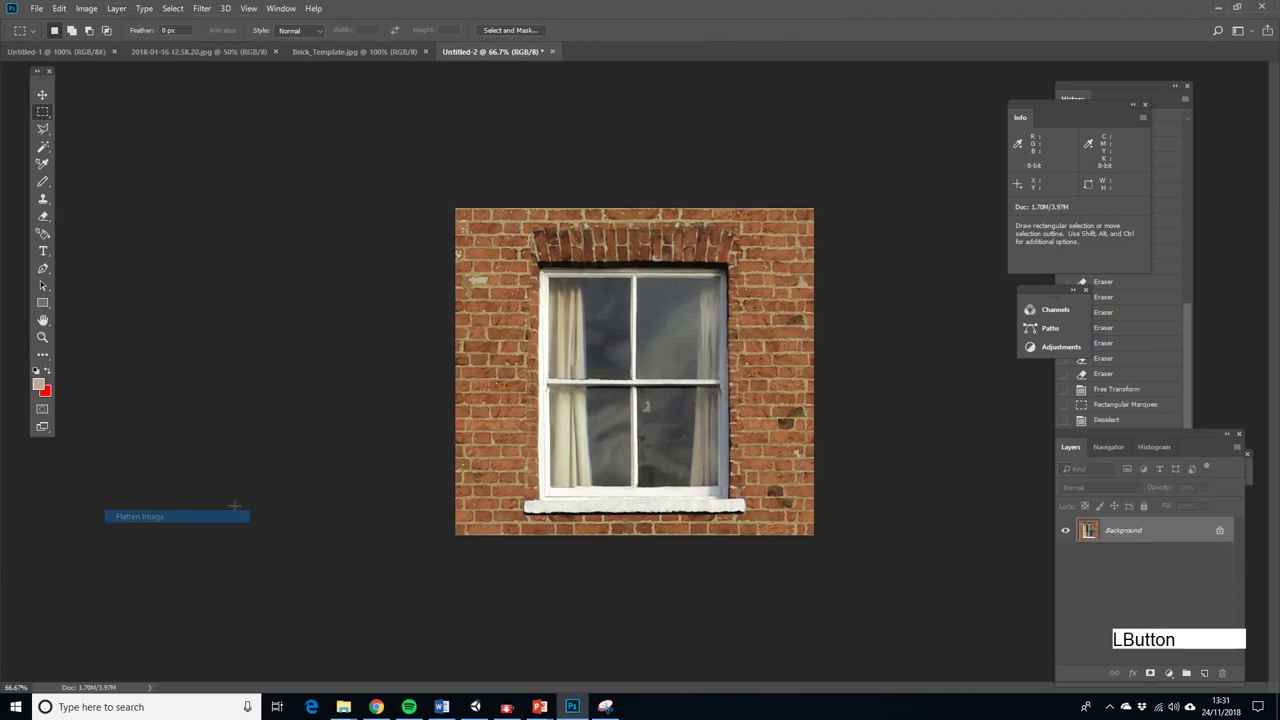
{"action": "left_click", "coordinate": [37, 9]}
{"action": "left_click", "coordinate": [55, 157]}
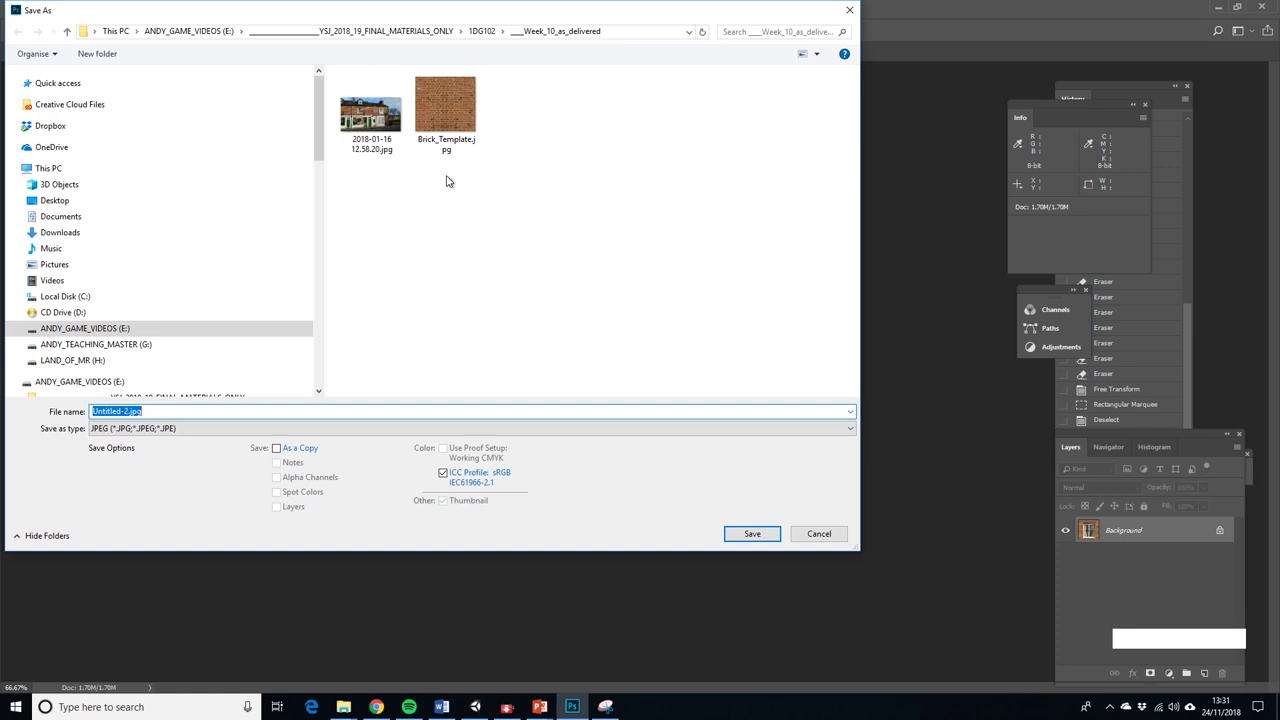
{"action": "left_click", "coordinate": [446, 112]}
{"action": "double_click", "coordinate": [152, 411]}
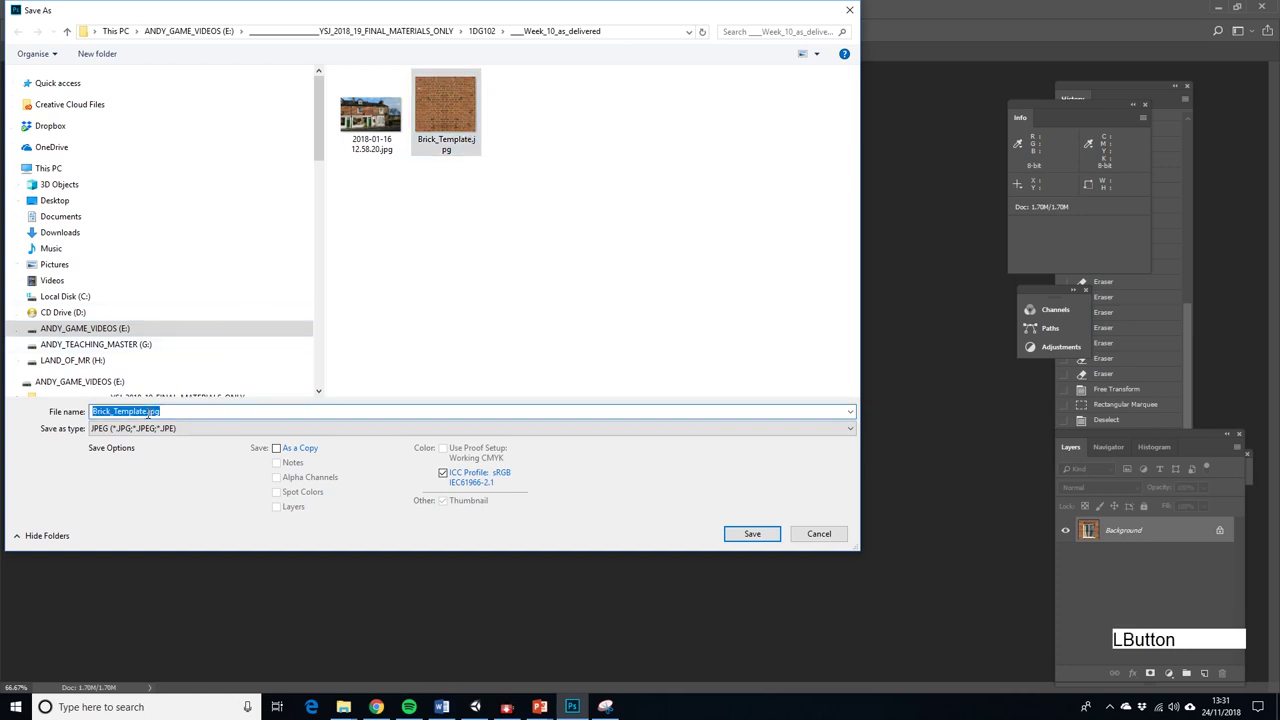
{"action": "left_click", "coordinate": [150, 412]}
{"action": "type", "text": "_with"}
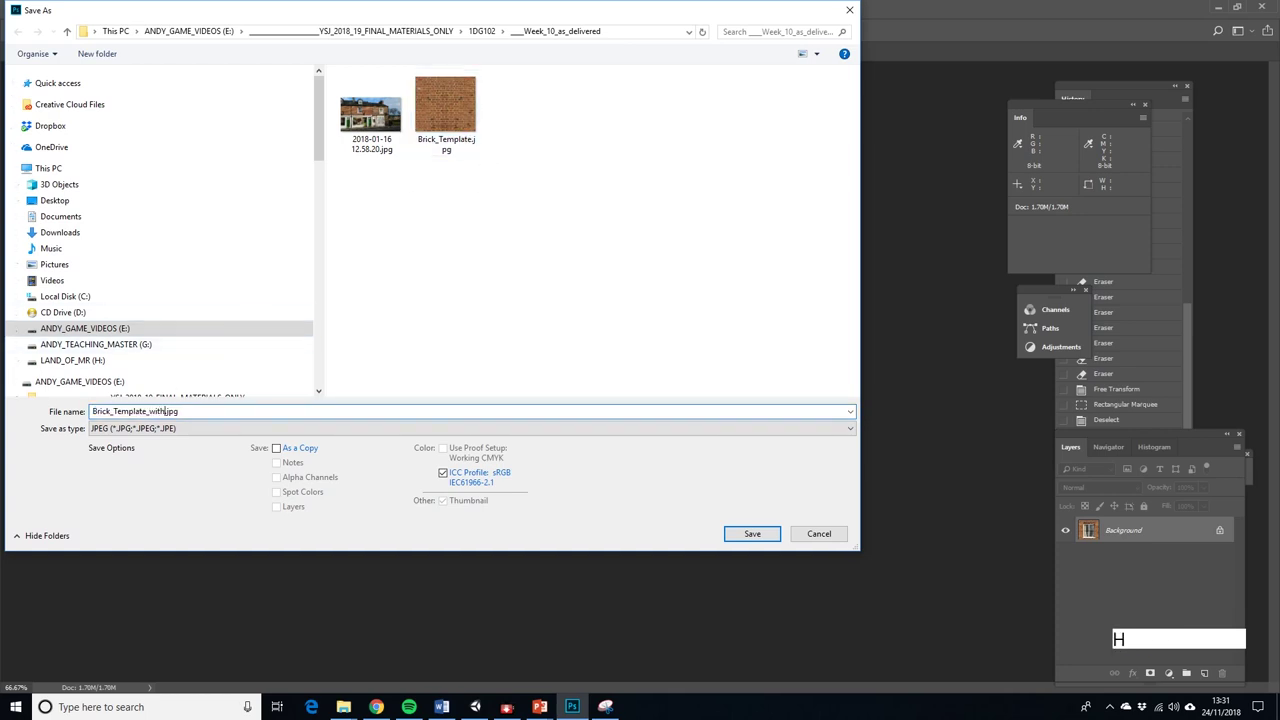
{"action": "type", "text": "_window"}
{"action": "left_click", "coordinate": [752, 533]}
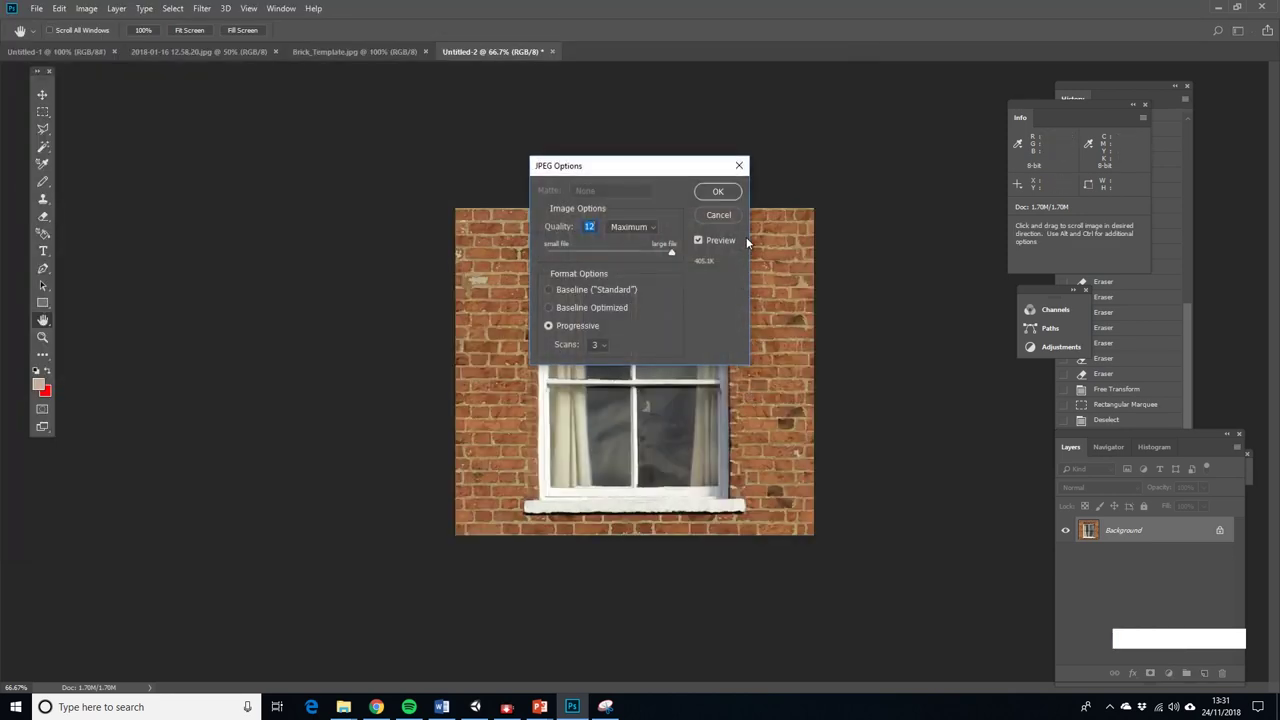
{"action": "left_click", "coordinate": [719, 192]}
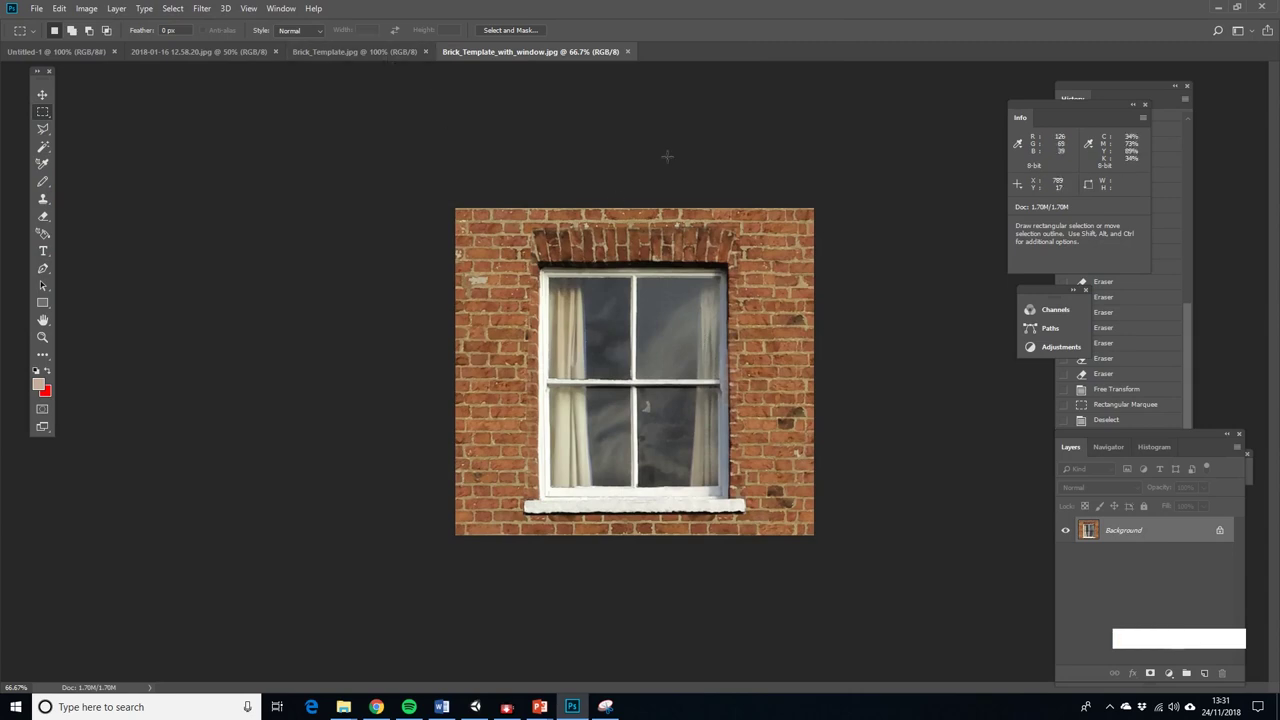
Compare the plain and windowed brick textures, and examine the facade photo for more details to reuse
{"action": "left_click", "coordinate": [393, 52]}
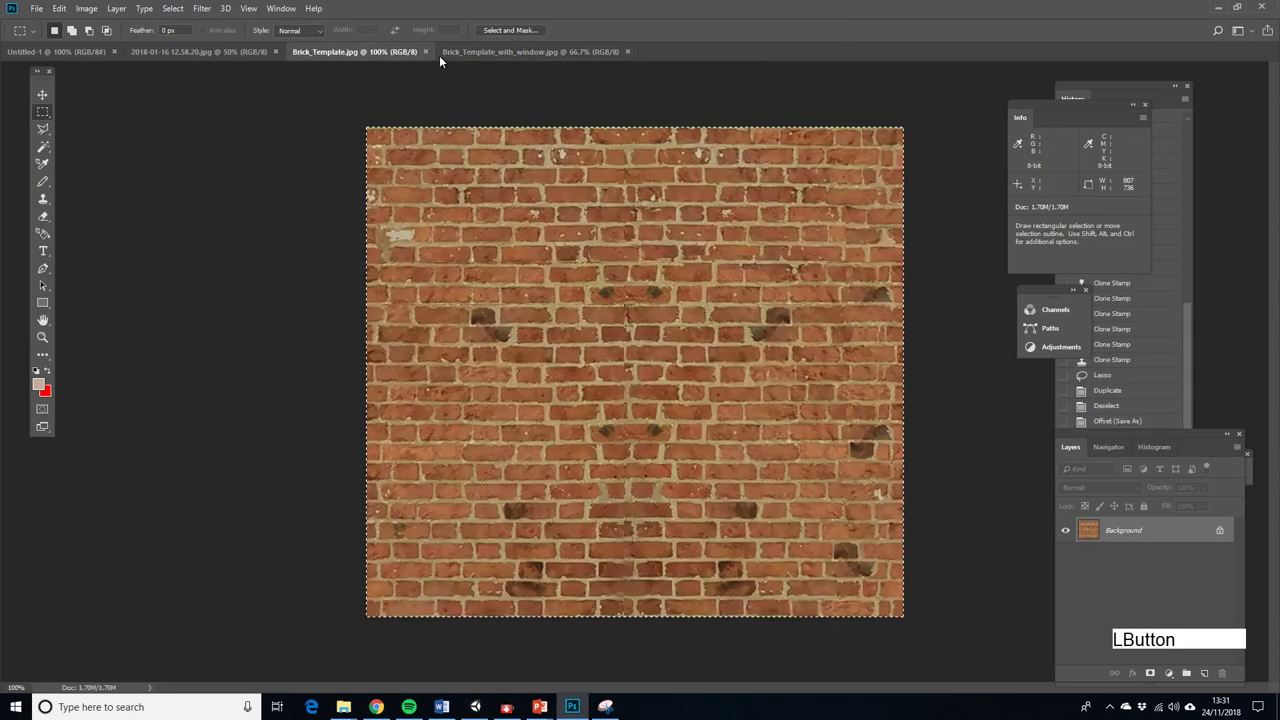
{"action": "left_click", "coordinate": [502, 51]}
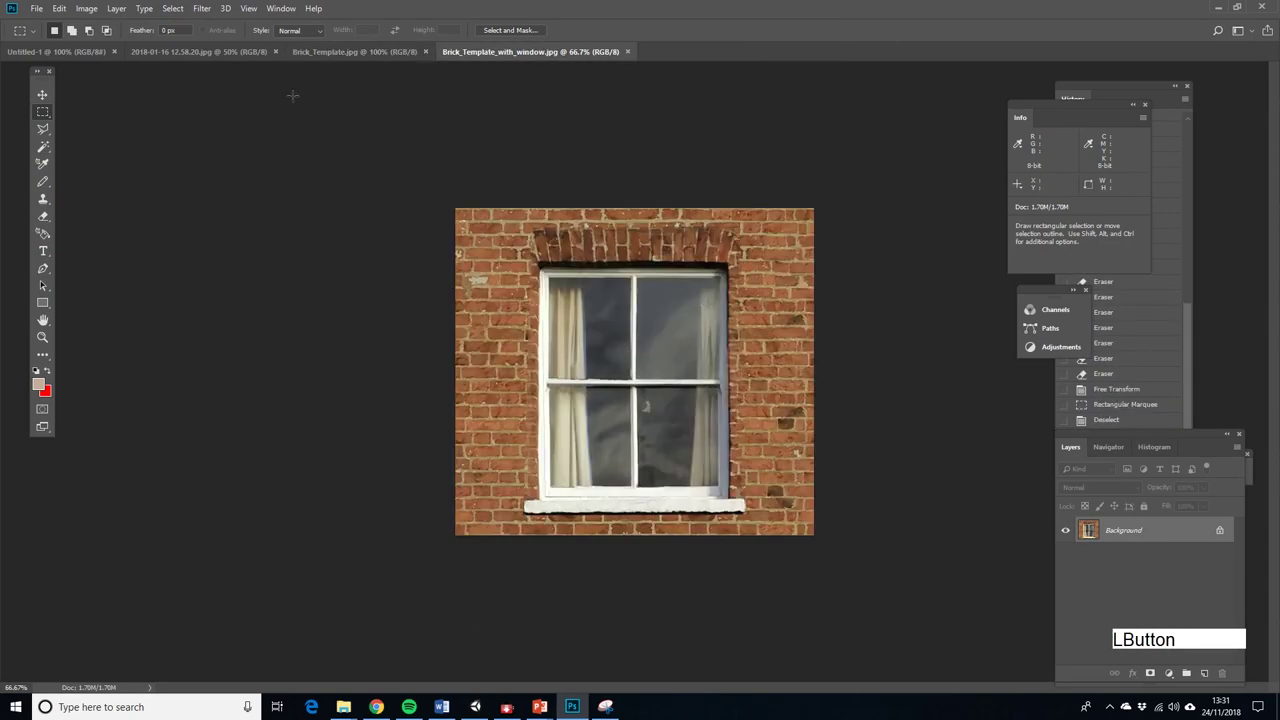
{"action": "left_click", "coordinate": [233, 50]}
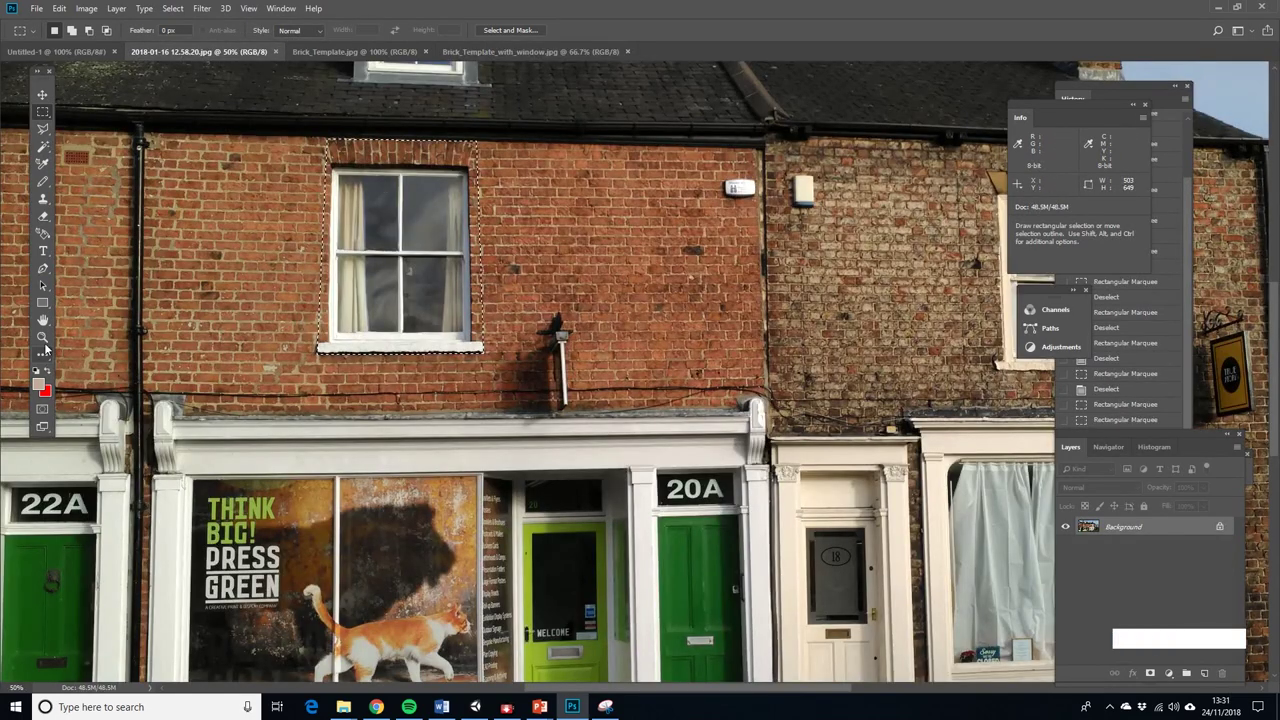
{"action": "left_click", "coordinate": [43, 339]}
{"action": "left_click", "coordinate": [465, 385], "text": "alt"}
{"action": "key", "text": "alt+F9"}
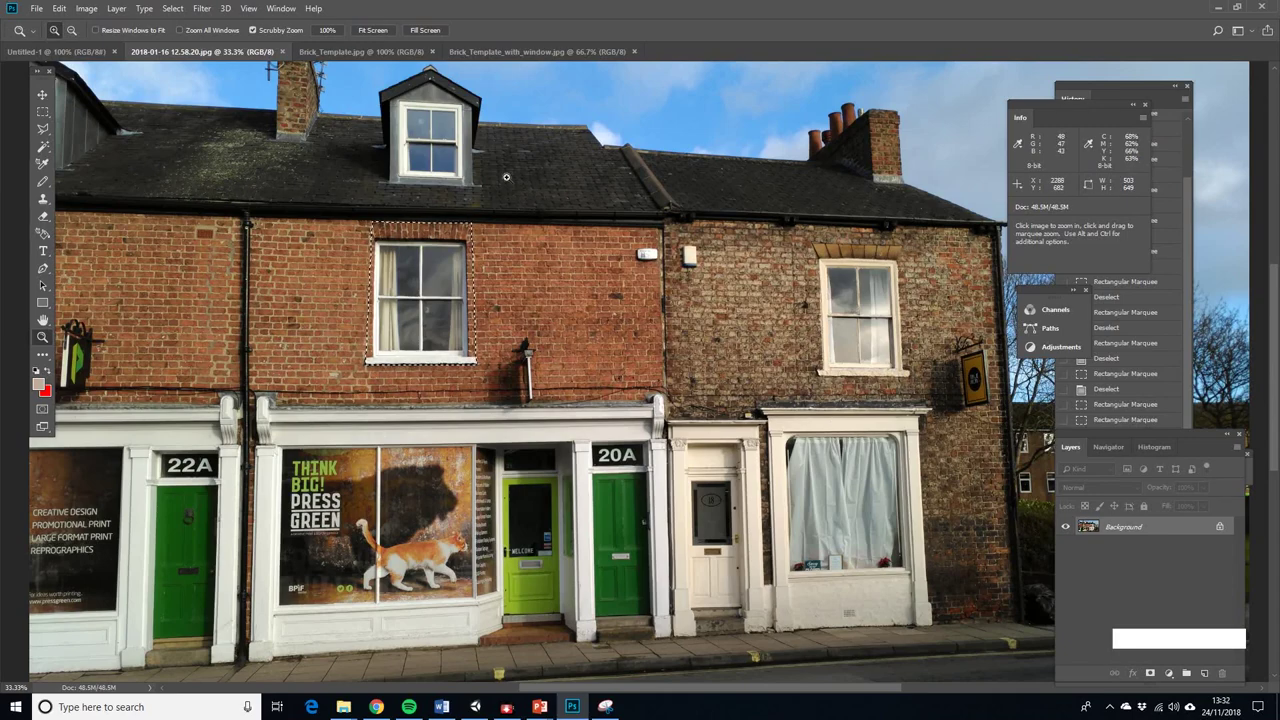
{"action": "left_click", "coordinate": [43, 111]}
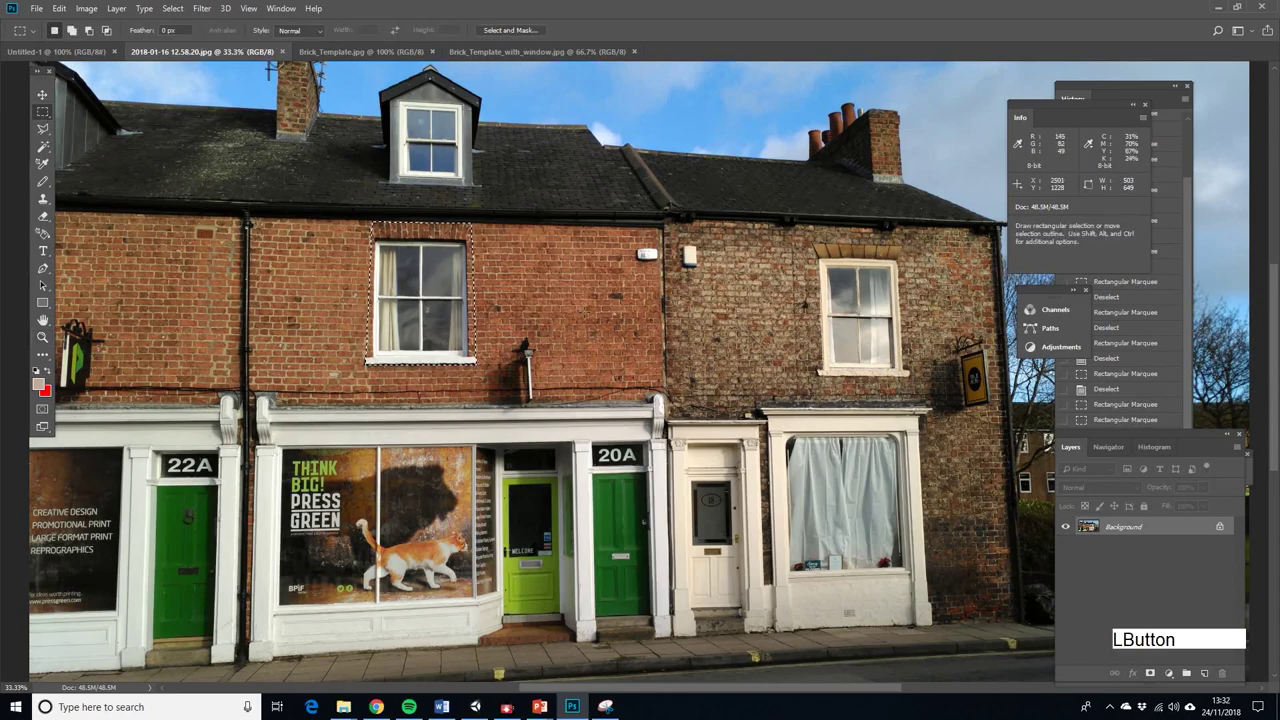
{"action": "left_click", "coordinate": [43, 337]}
{"action": "left_click", "coordinate": [622, 355]}
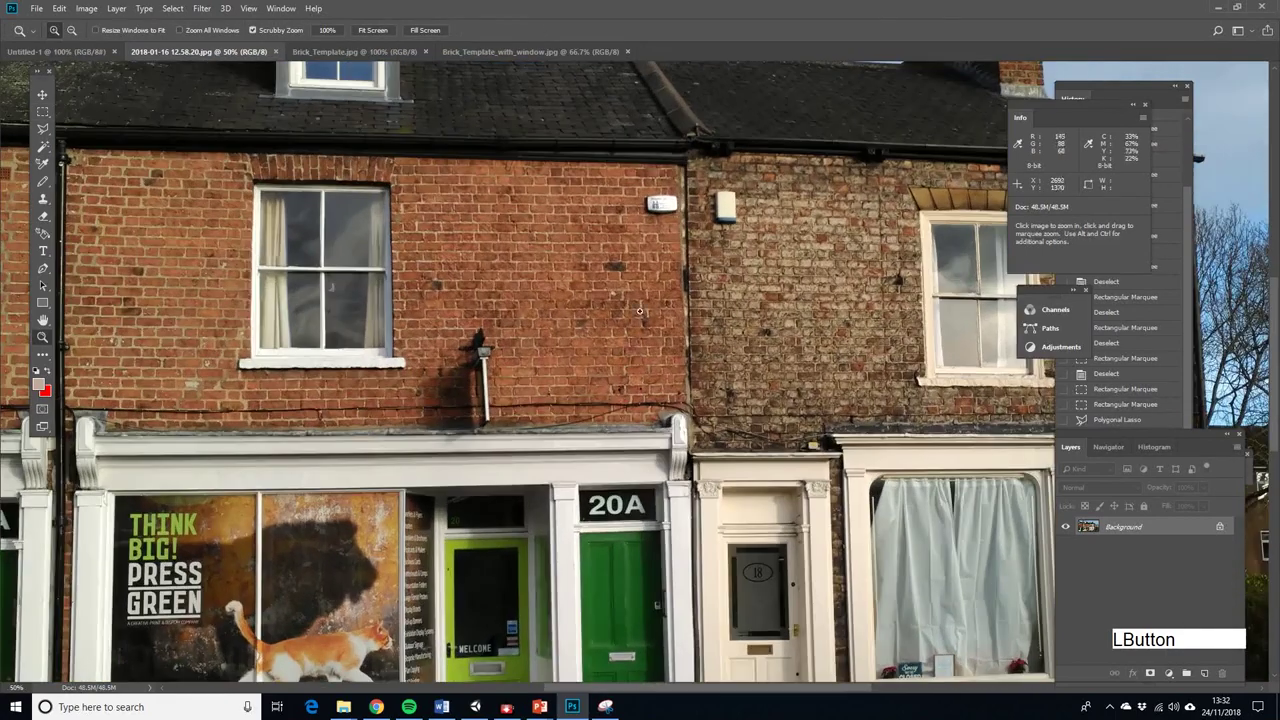
{"action": "left_click", "coordinate": [456, 51]}
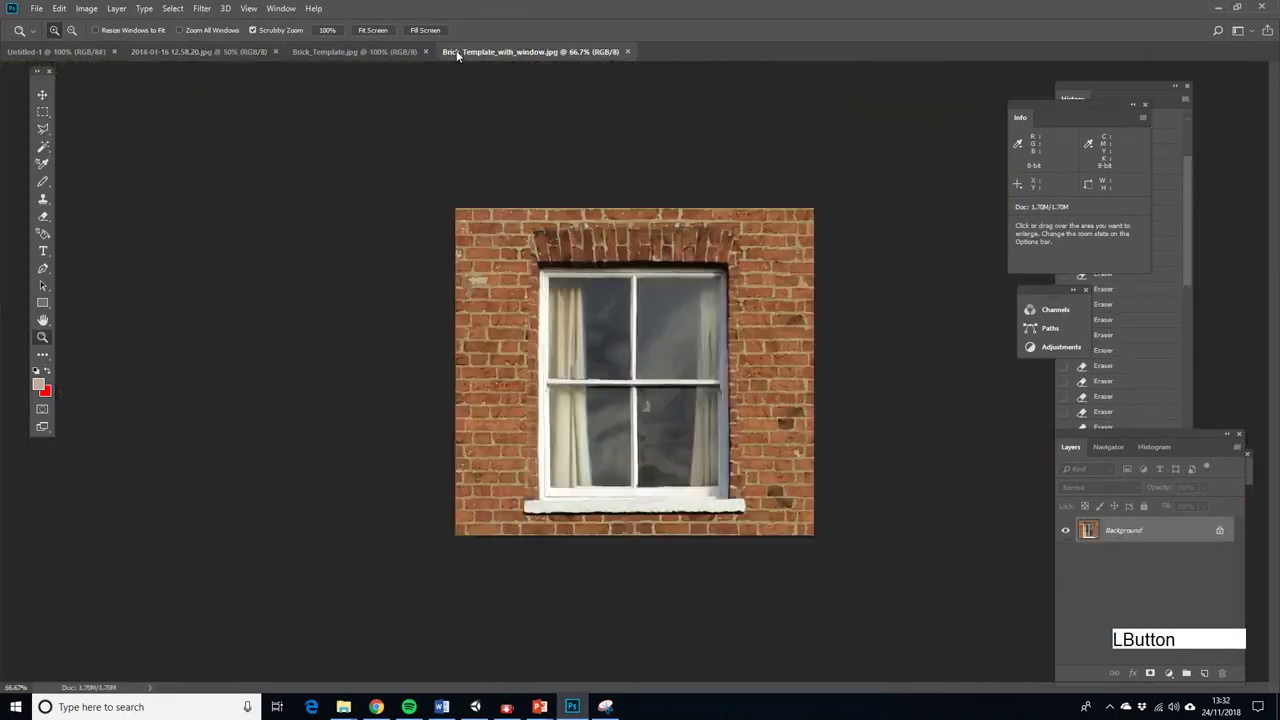
Copy the whole brick texture from Brick_Template.jpg into a new document of the same size and flatten it
{"action": "left_click", "coordinate": [383, 52]}
{"action": "left_click", "coordinate": [59, 8]}
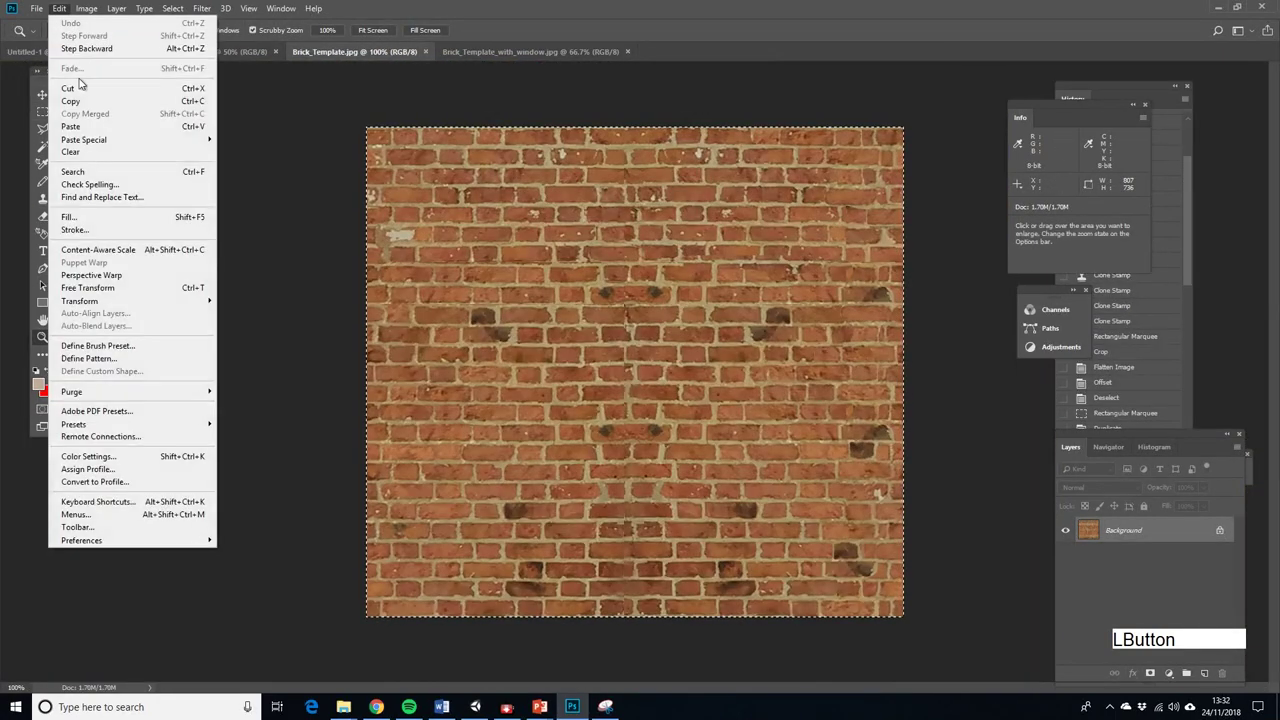
{"action": "left_click", "coordinate": [90, 101]}
{"action": "left_click", "coordinate": [36, 8]}
{"action": "left_click", "coordinate": [45, 17]}
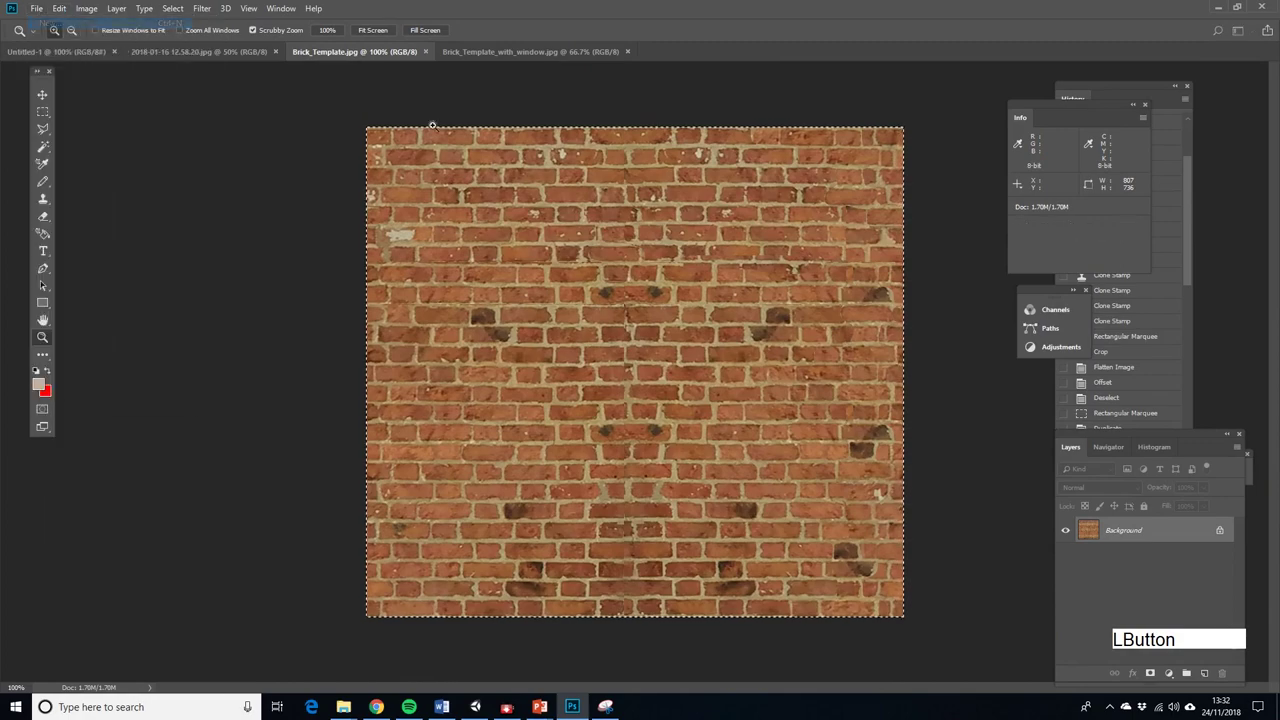
{"action": "left_click", "coordinate": [906, 547]}
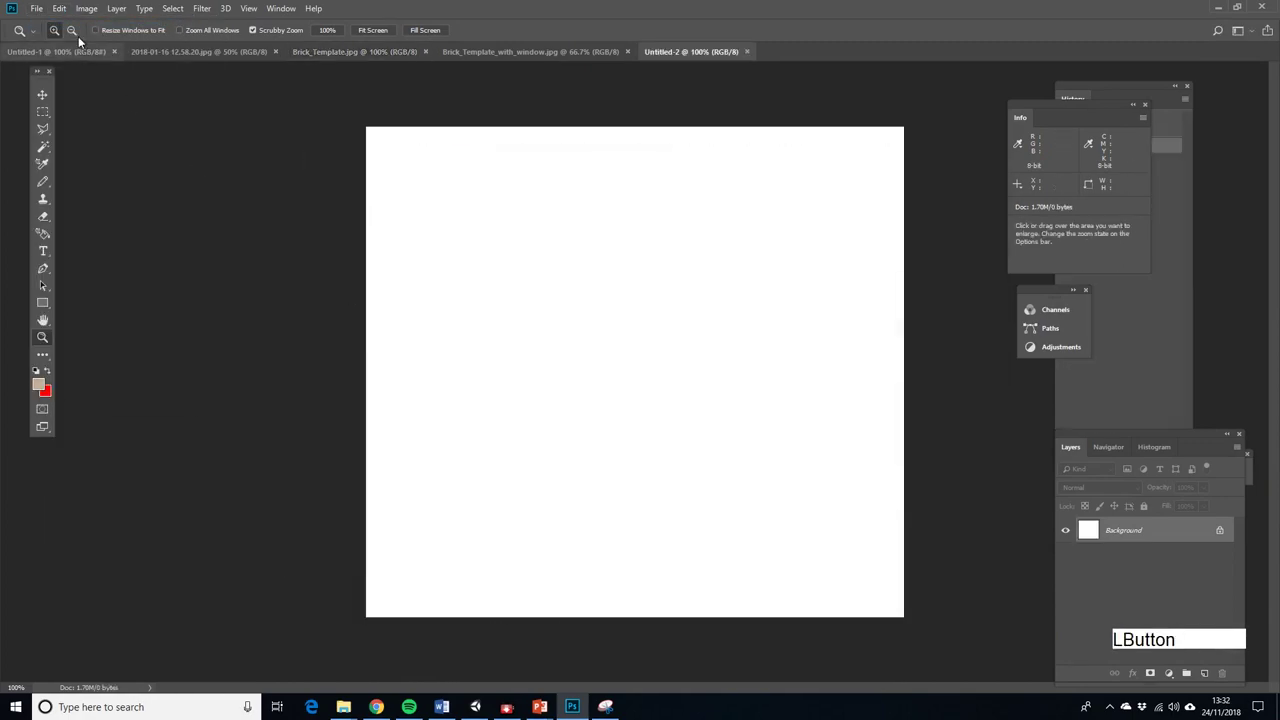
{"action": "left_click", "coordinate": [59, 8]}
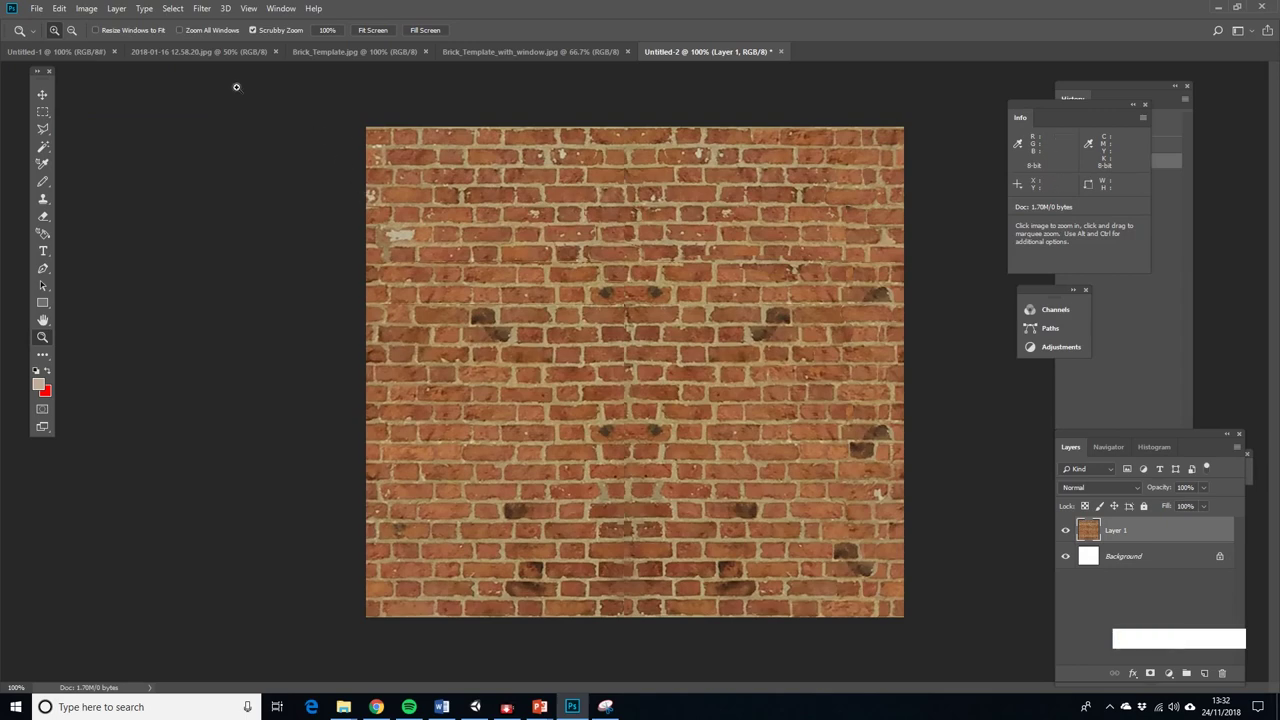
{"action": "left_click", "coordinate": [116, 8]}
{"action": "left_click", "coordinate": [162, 516]}
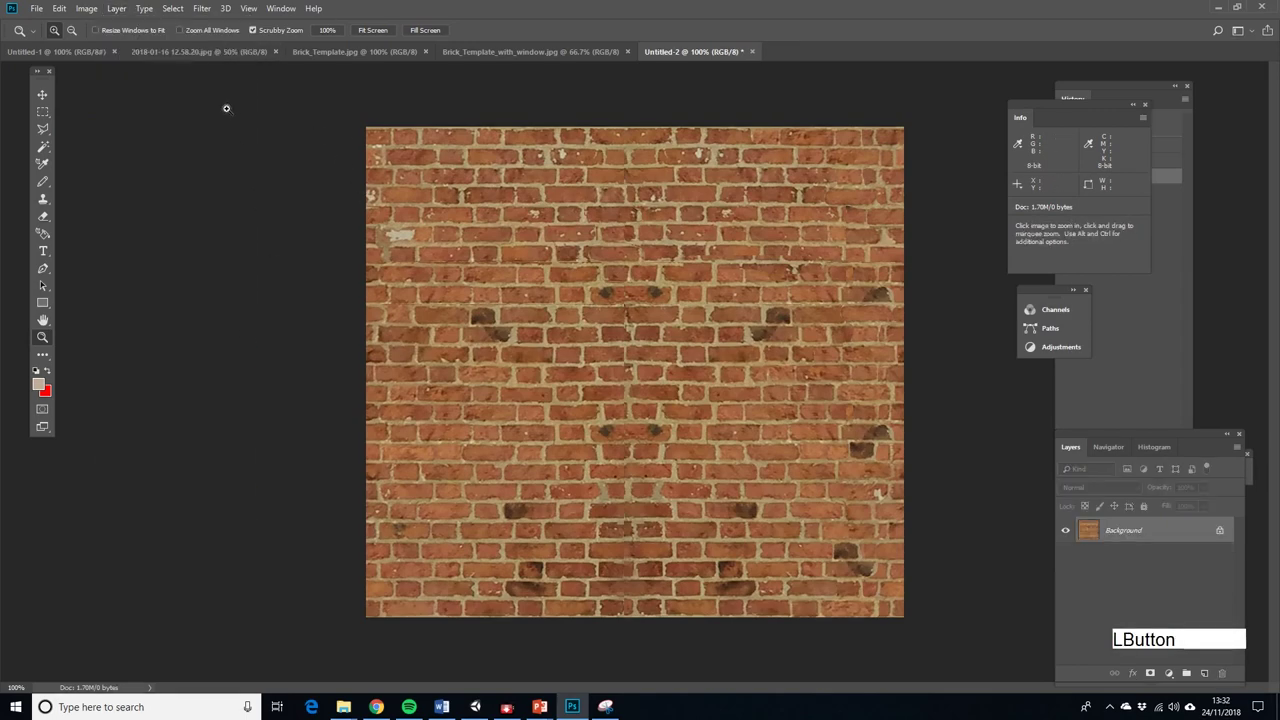
In the facade photo, select the white alarm box on the red brick wall with a rectangular marquee of about 103 × 63 px
{"action": "left_click", "coordinate": [238, 51]}
{"action": "left_click", "coordinate": [42, 111]}
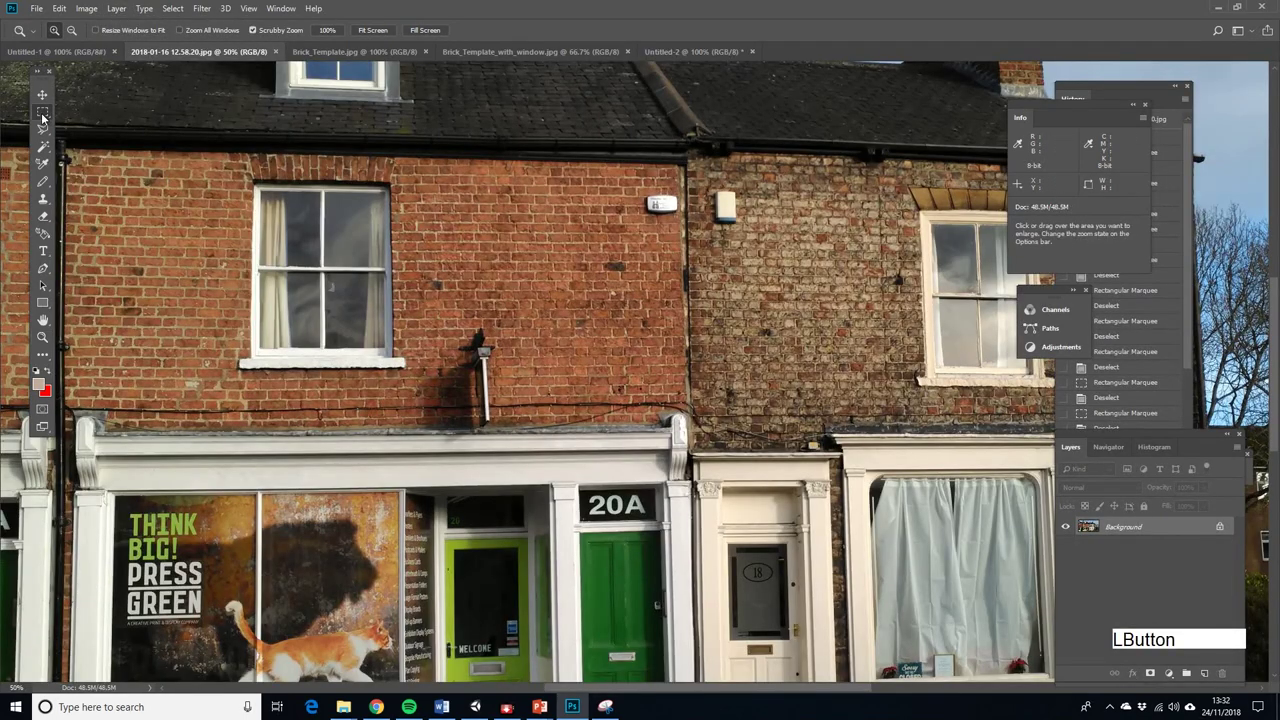
{"action": "left_click", "coordinate": [42, 337]}
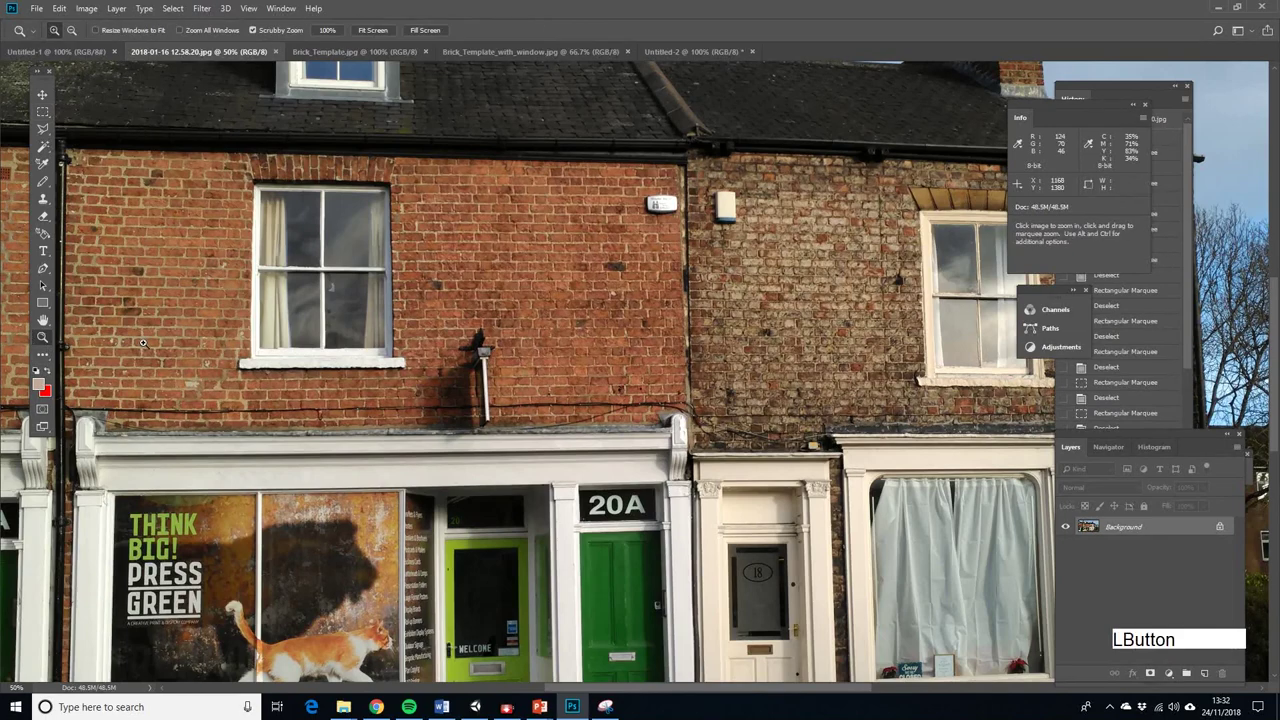
{"action": "left_click", "coordinate": [623, 343]}
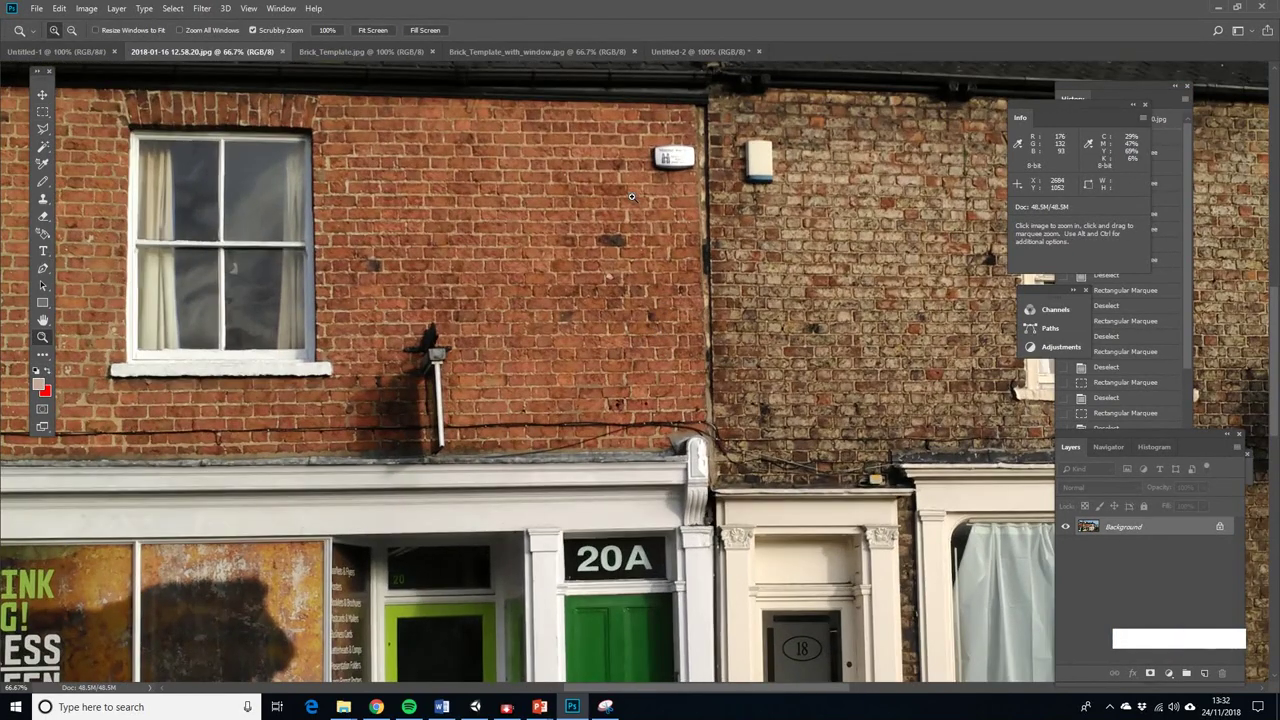
{"action": "left_click", "coordinate": [42, 111]}
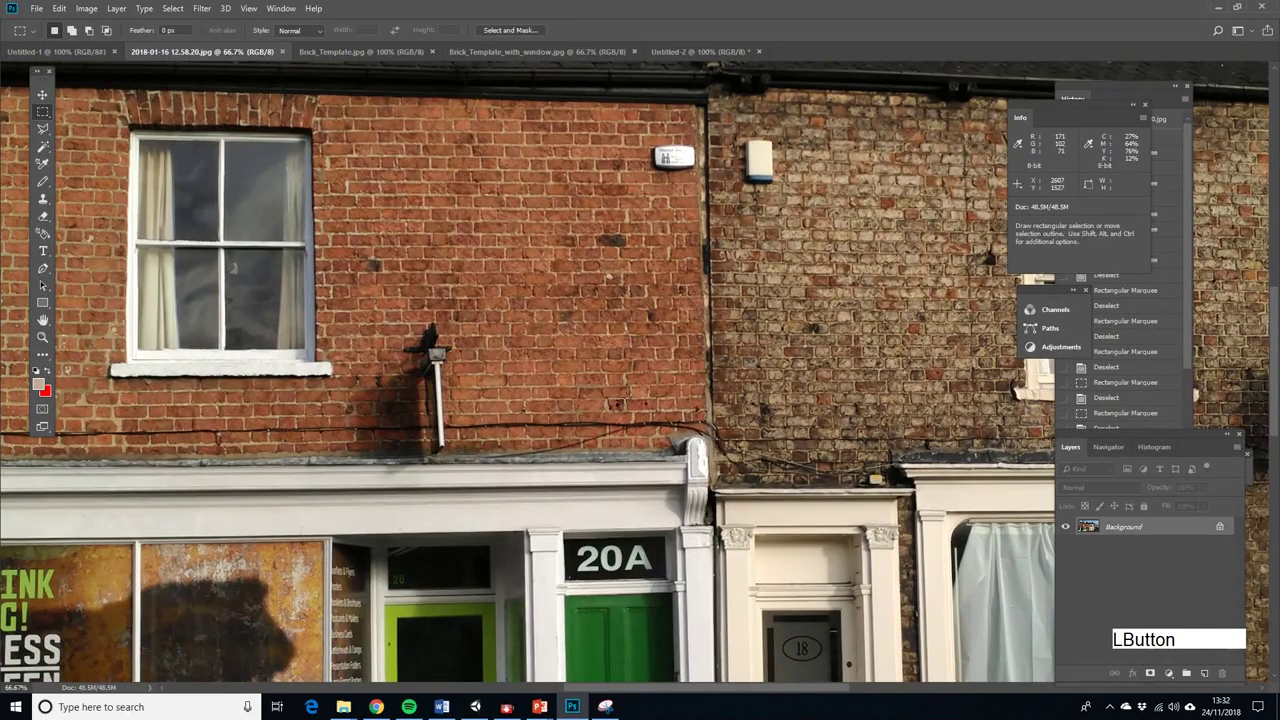
{"action": "left_click", "coordinate": [710, 145]}
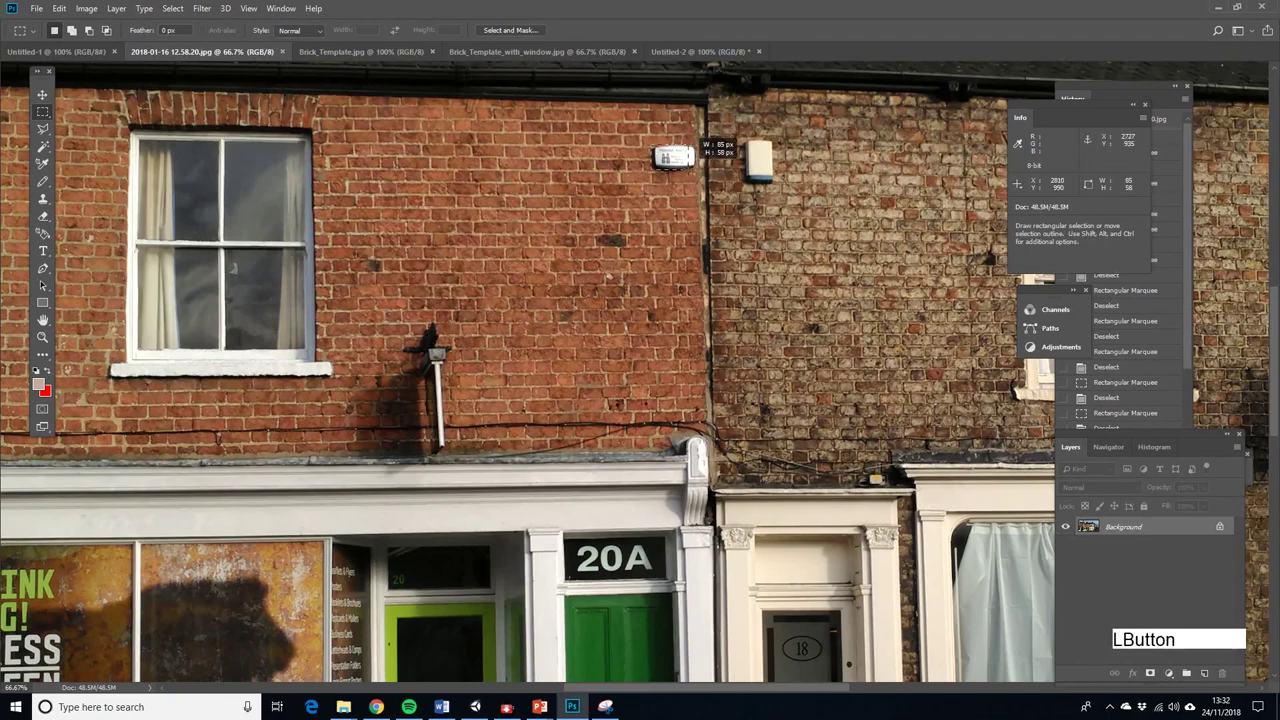
{"action": "left_click", "coordinate": [752, 150]}
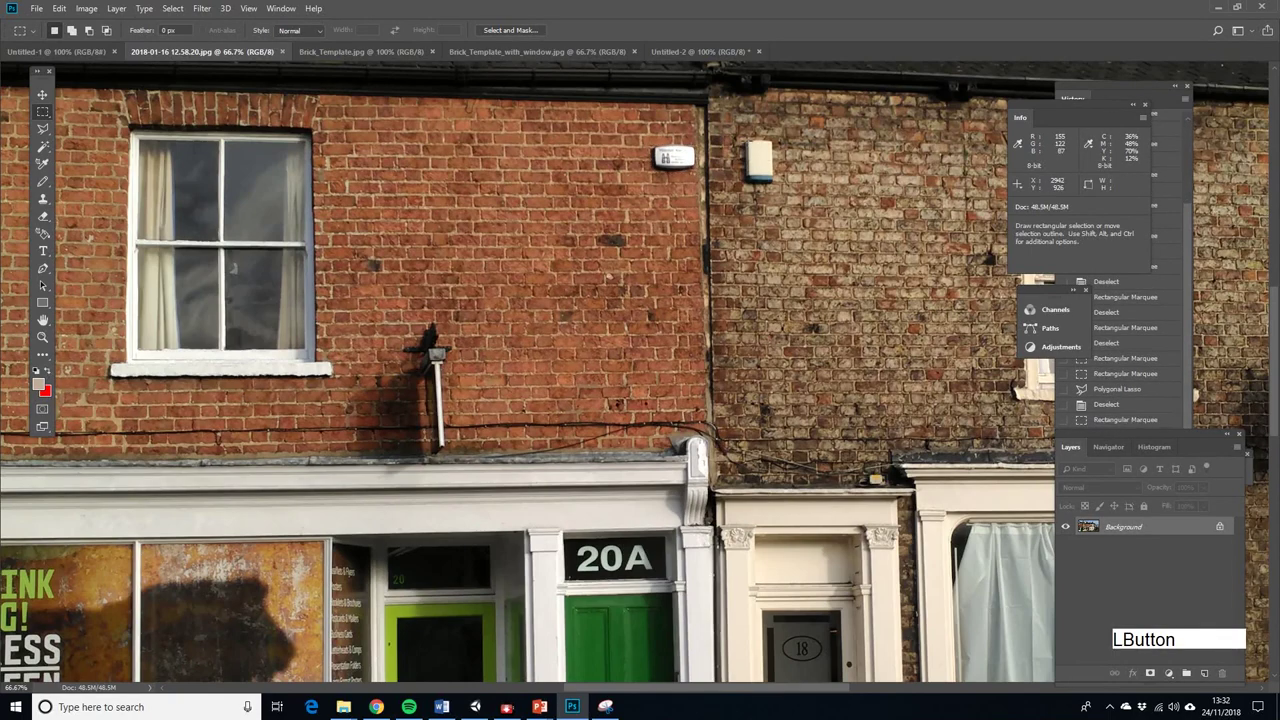
{"action": "left_click", "coordinate": [776, 180]}
{"action": "left_click_drag", "start_coordinate": [776, 184], "coordinate": [782, 191]}
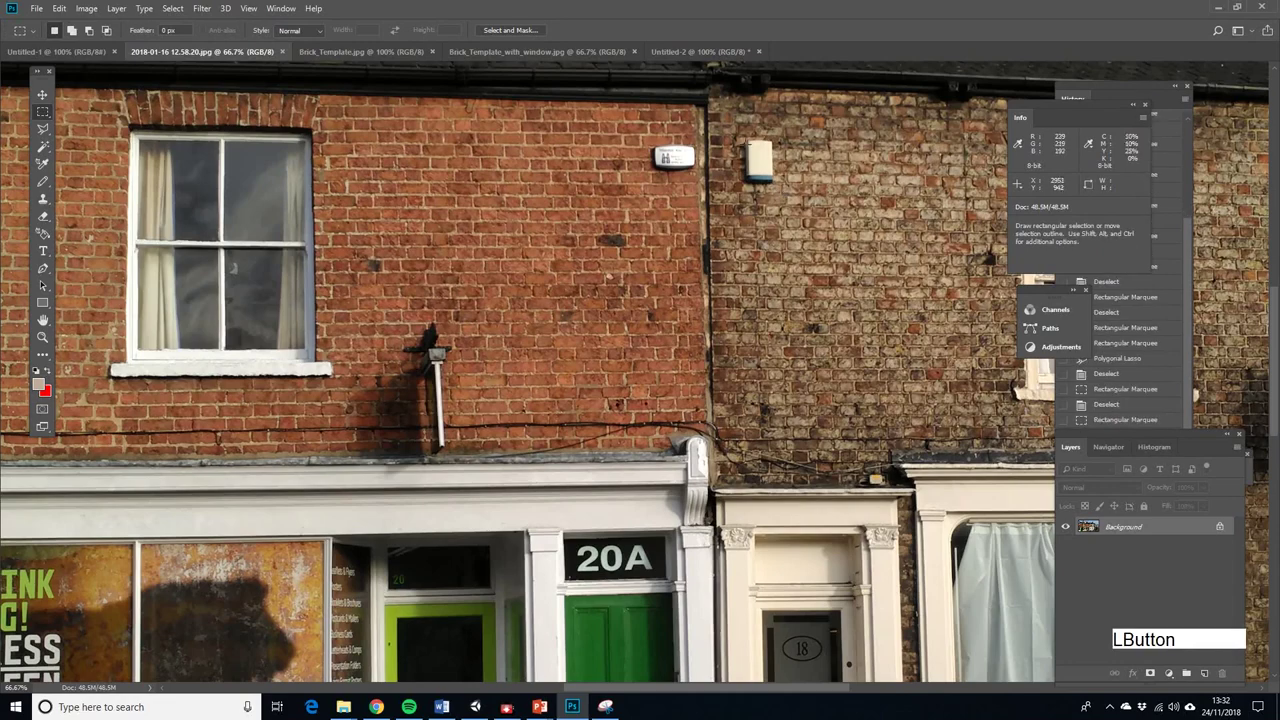
{"action": "left_click_drag", "start_coordinate": [652, 145], "coordinate": [697, 172]}
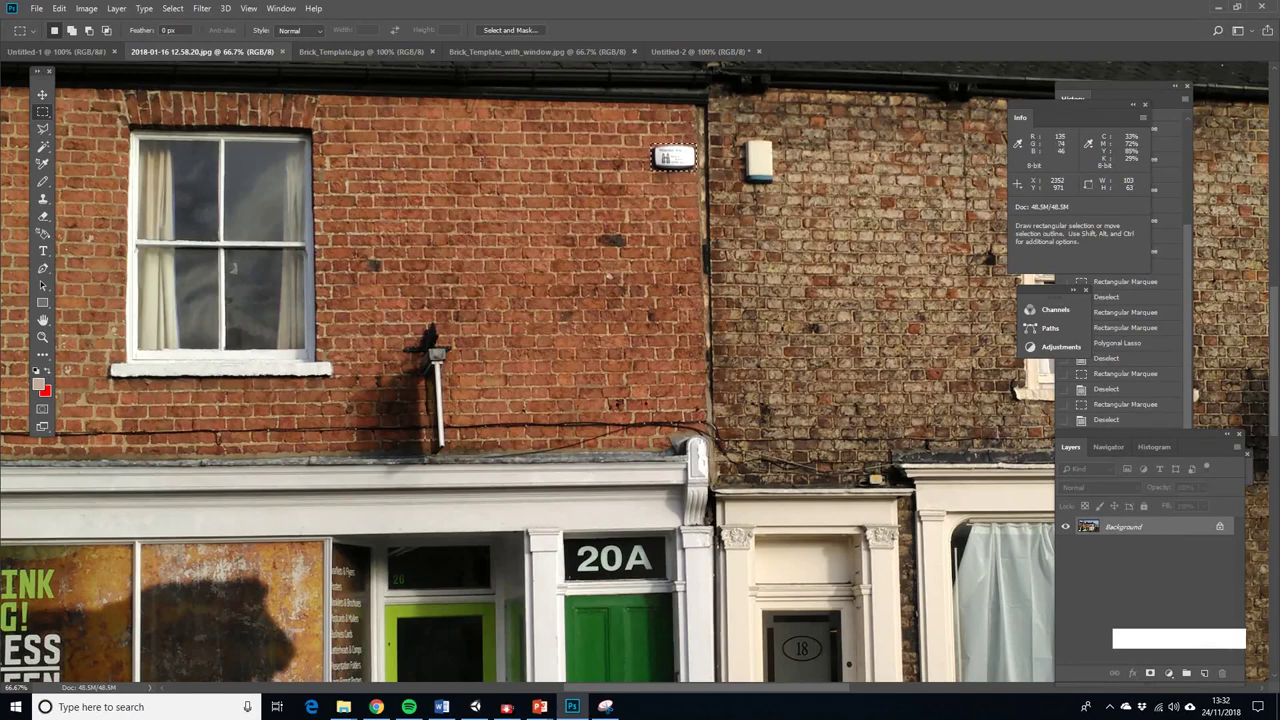
Copy the selected alarm box from the facade photo into Untitled-2 and move it to the upper right of the brick wall
{"action": "left_click", "coordinate": [59, 8]}
{"action": "left_click", "coordinate": [90, 89]}
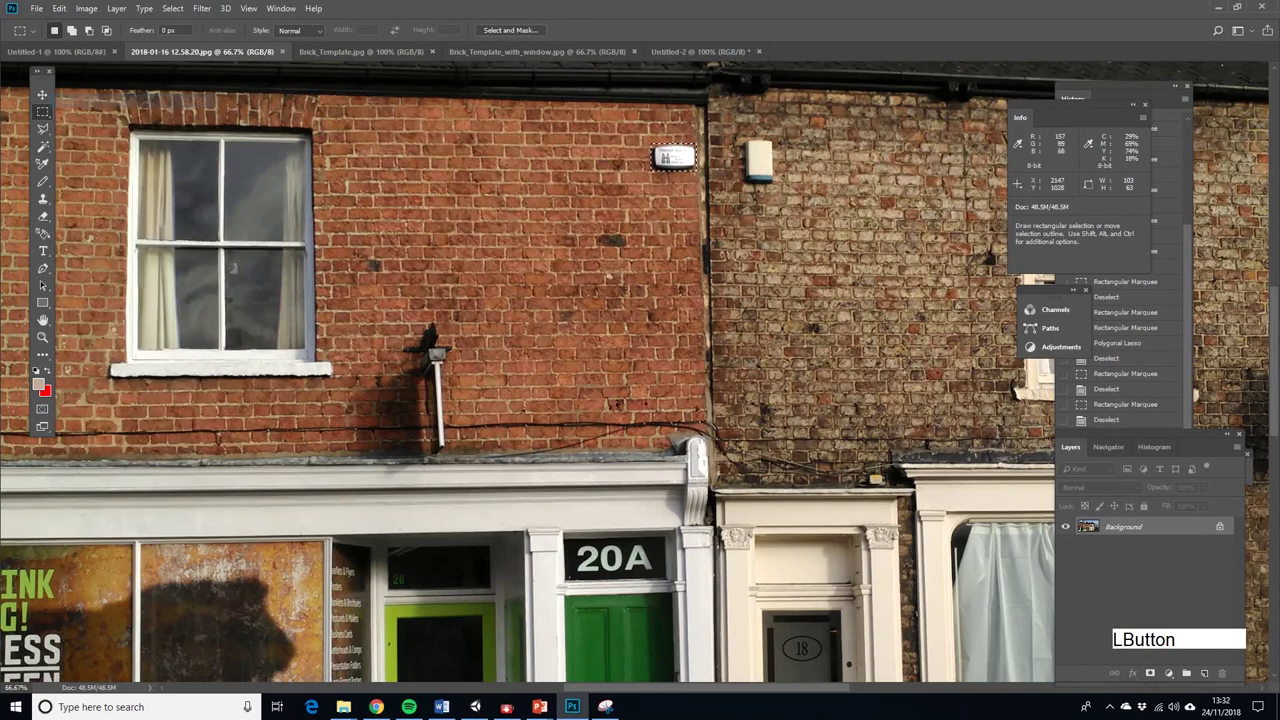
{"action": "left_click", "coordinate": [680, 51]}
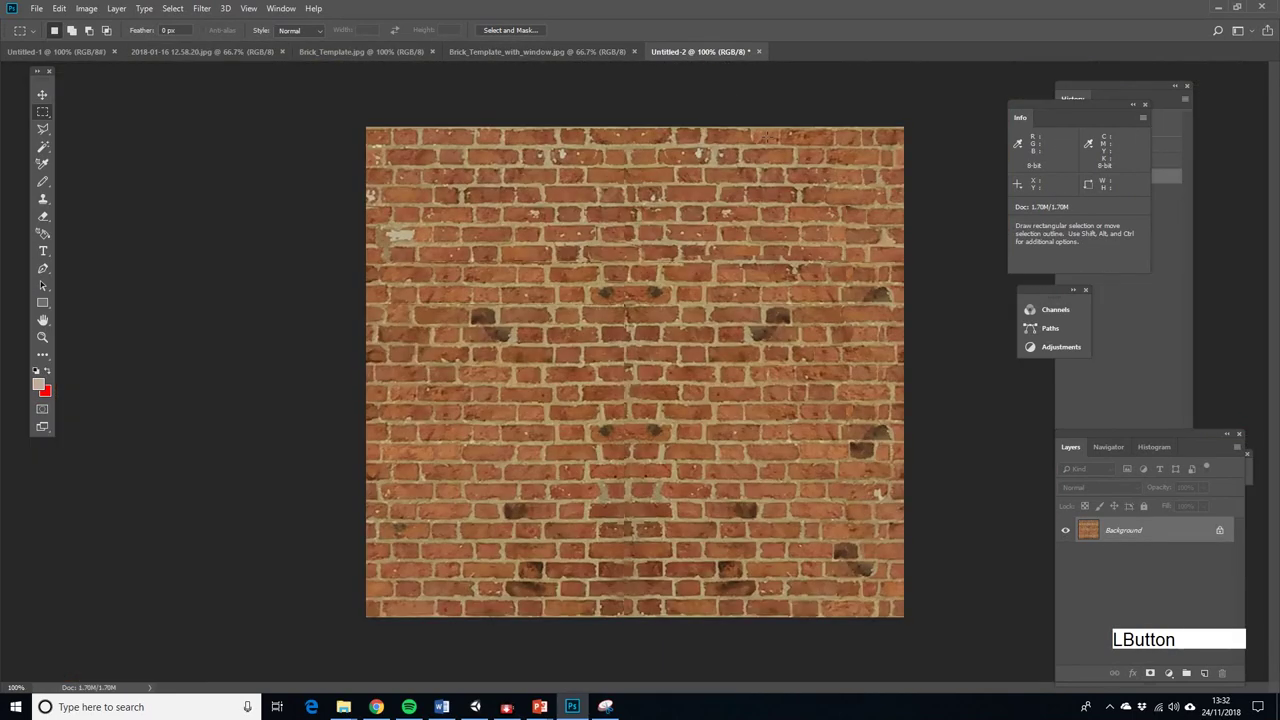
{"action": "left_click", "coordinate": [59, 8]}
{"action": "left_click", "coordinate": [94, 126]}
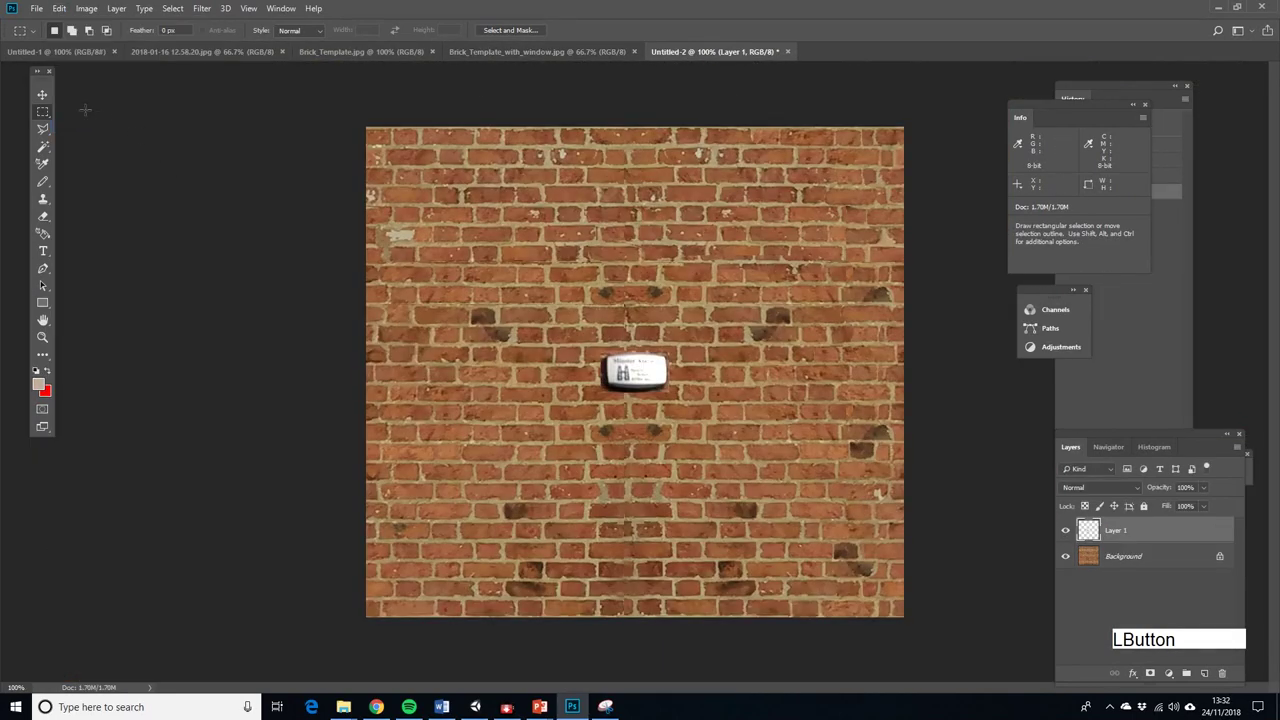
{"action": "left_click", "coordinate": [42, 94]}
{"action": "left_click_drag", "start_coordinate": [627, 383], "coordinate": [820, 187]}
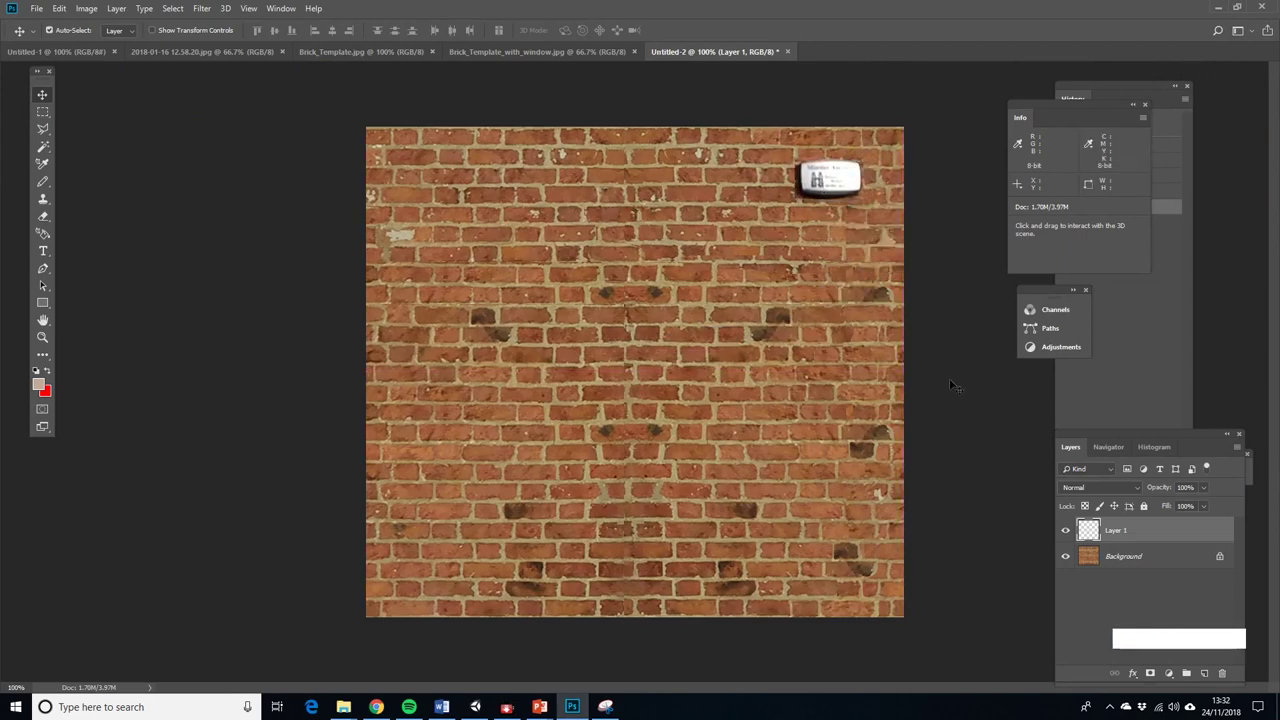
Scale the alarm box to about 122% wide and 119% high, and shift it slightly right on the wall
{"action": "left_click", "coordinate": [70, 12]}
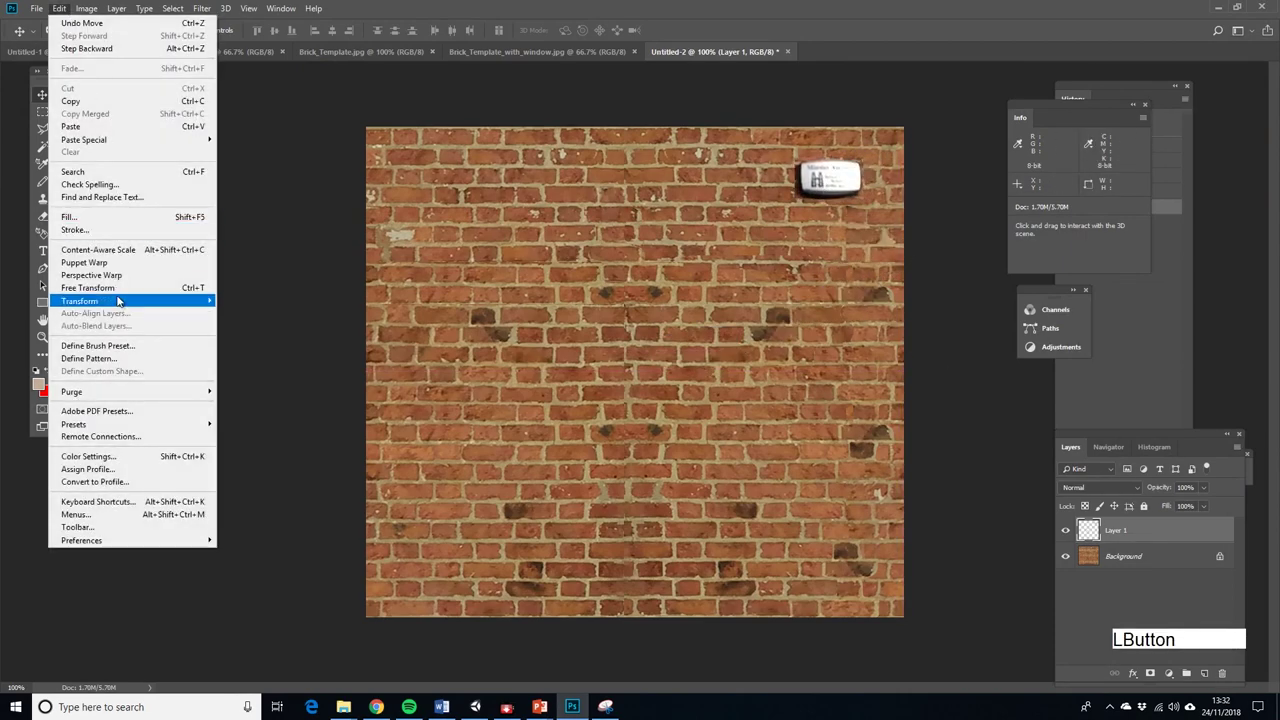
{"action": "mouse_move", "coordinate": [122, 301]}
{"action": "left_click", "coordinate": [236, 320]}
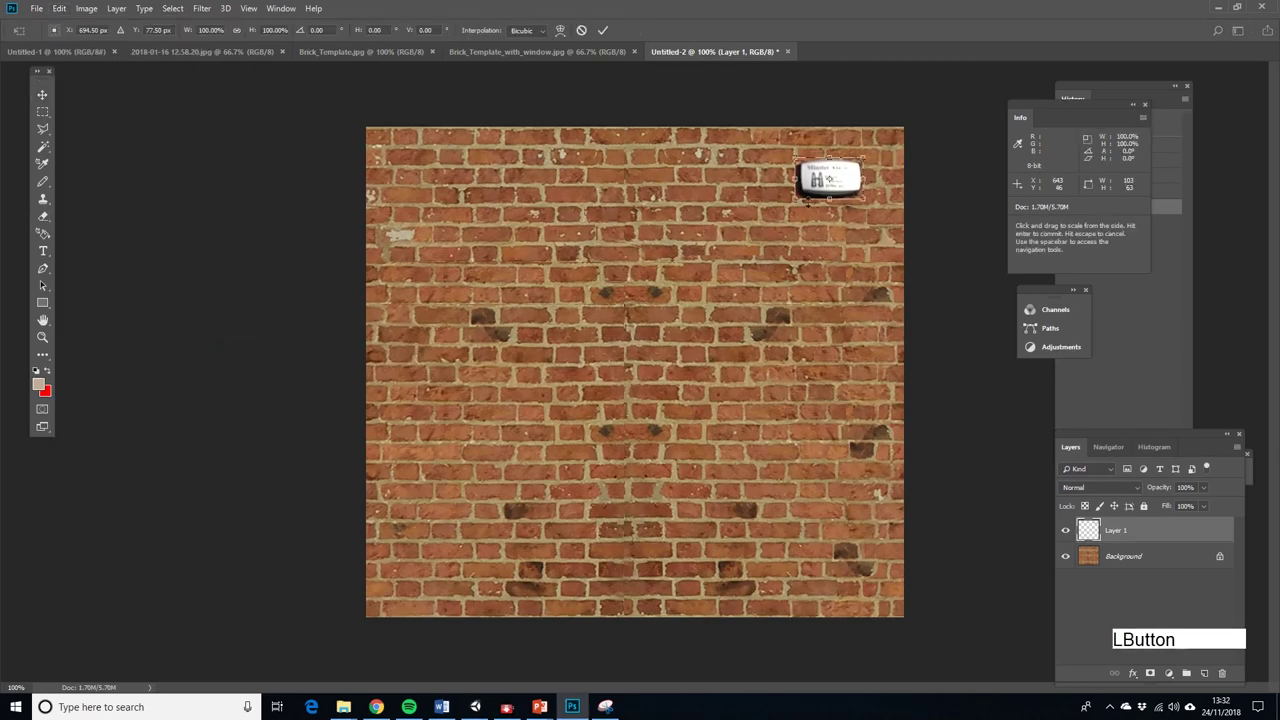
{"action": "left_click_drag", "start_coordinate": [797, 197], "coordinate": [781, 208]}
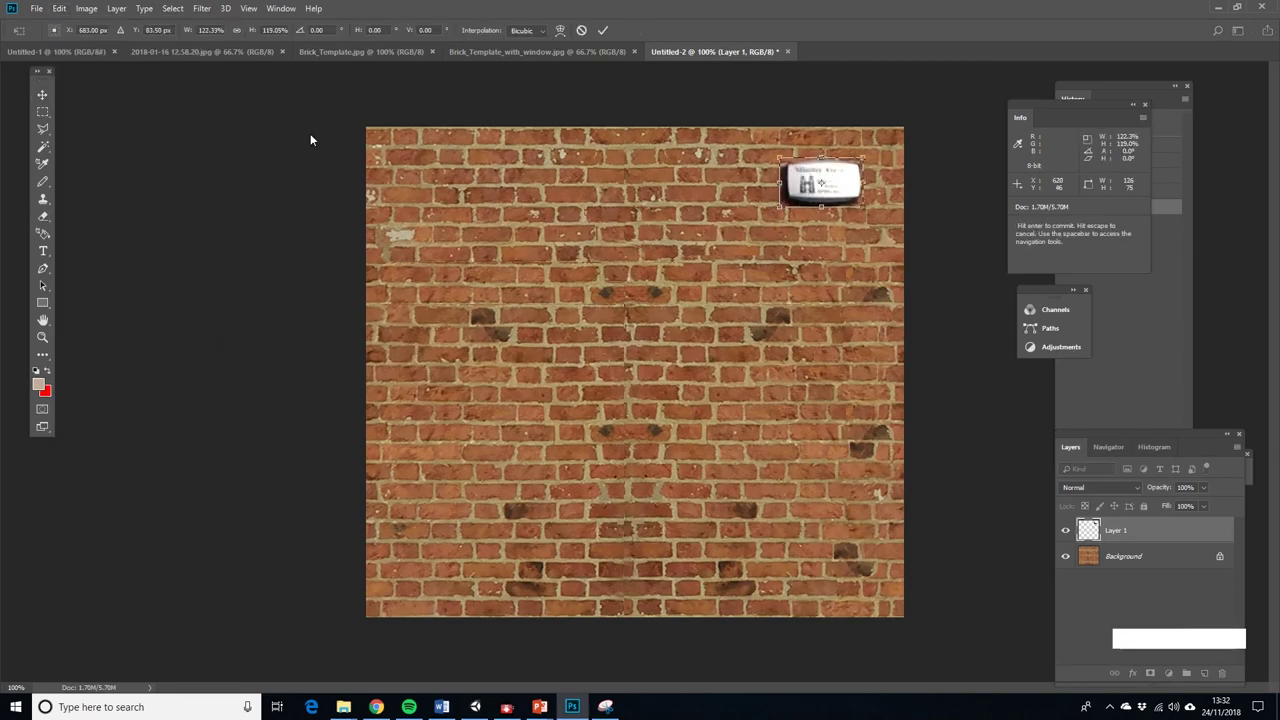
{"action": "left_click", "coordinate": [43, 96]}
{"action": "left_click", "coordinate": [523, 285]}
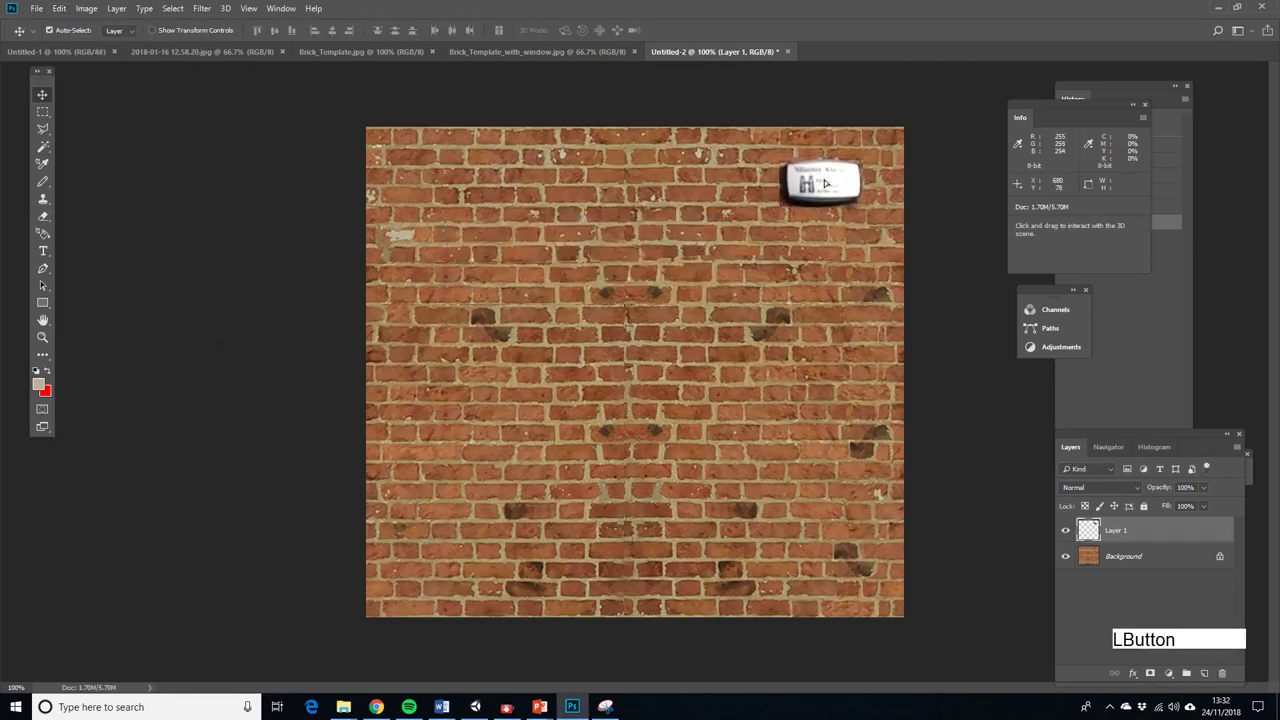
{"action": "left_click_drag", "start_coordinate": [814, 182], "coordinate": [831, 181]}
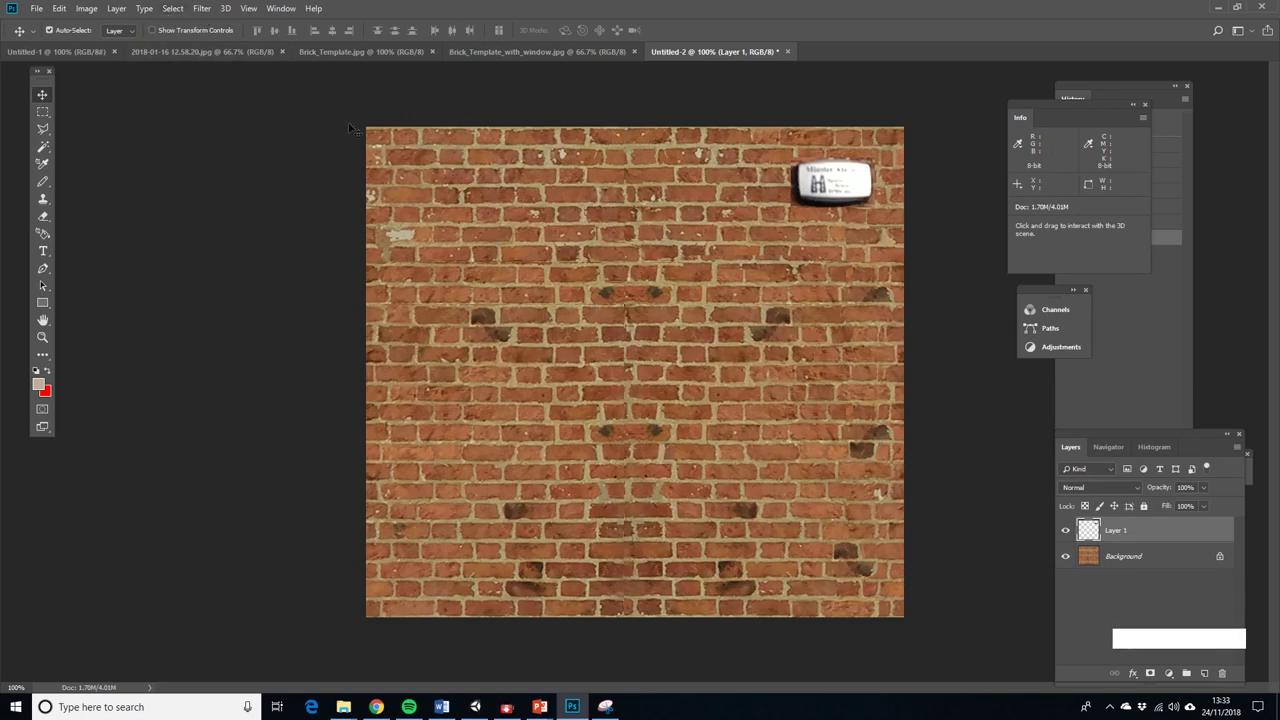
Soften the edges around the alarm box with a 25 px Eraser at 24% opacity
{"action": "left_click", "coordinate": [43, 216]}
{"action": "left_click_drag", "start_coordinate": [785, 151], "coordinate": [777, 184]}
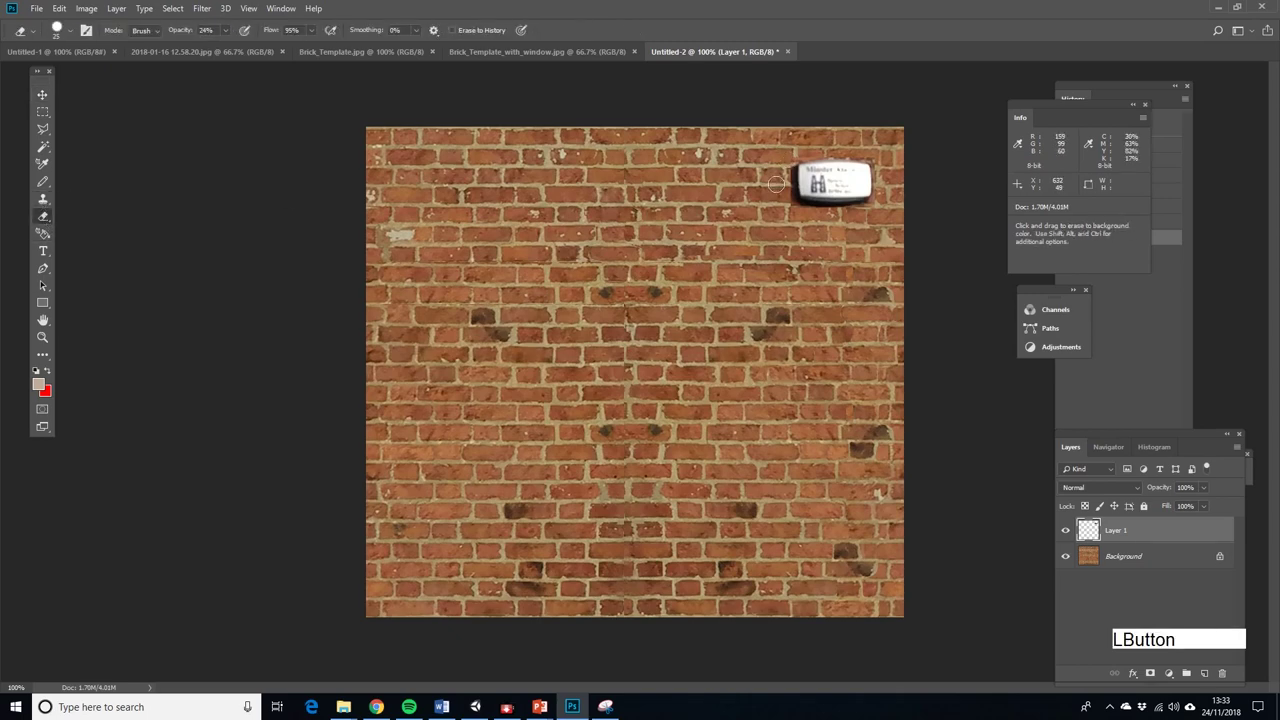
{"action": "left_click", "coordinate": [788, 166]}
{"action": "left_click", "coordinate": [786, 165]}
{"action": "left_click", "coordinate": [780, 200]}
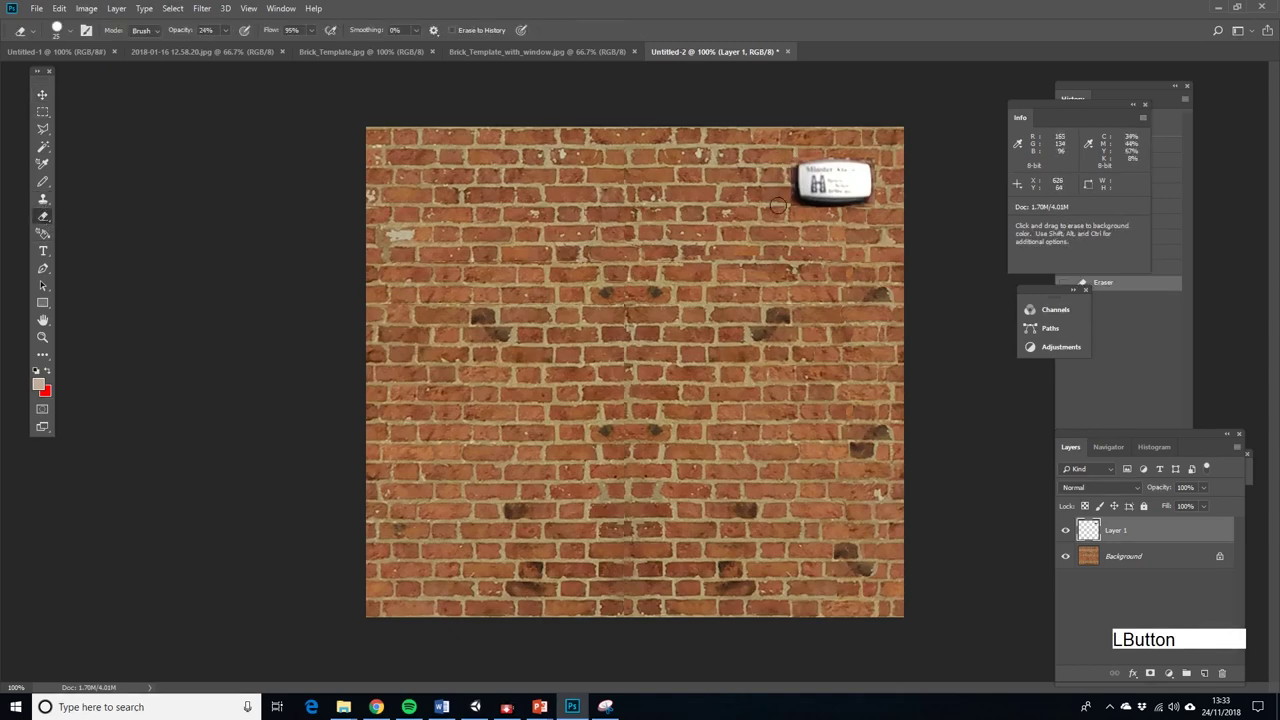
{"action": "left_click", "coordinate": [778, 165]}
{"action": "left_click", "coordinate": [780, 192]}
{"action": "left_click", "coordinate": [782, 202]}
{"action": "left_click", "coordinate": [783, 212]}
{"action": "left_click", "coordinate": [785, 214]}
{"action": "left_click", "coordinate": [785, 216]}
{"action": "left_click", "coordinate": [785, 216]}
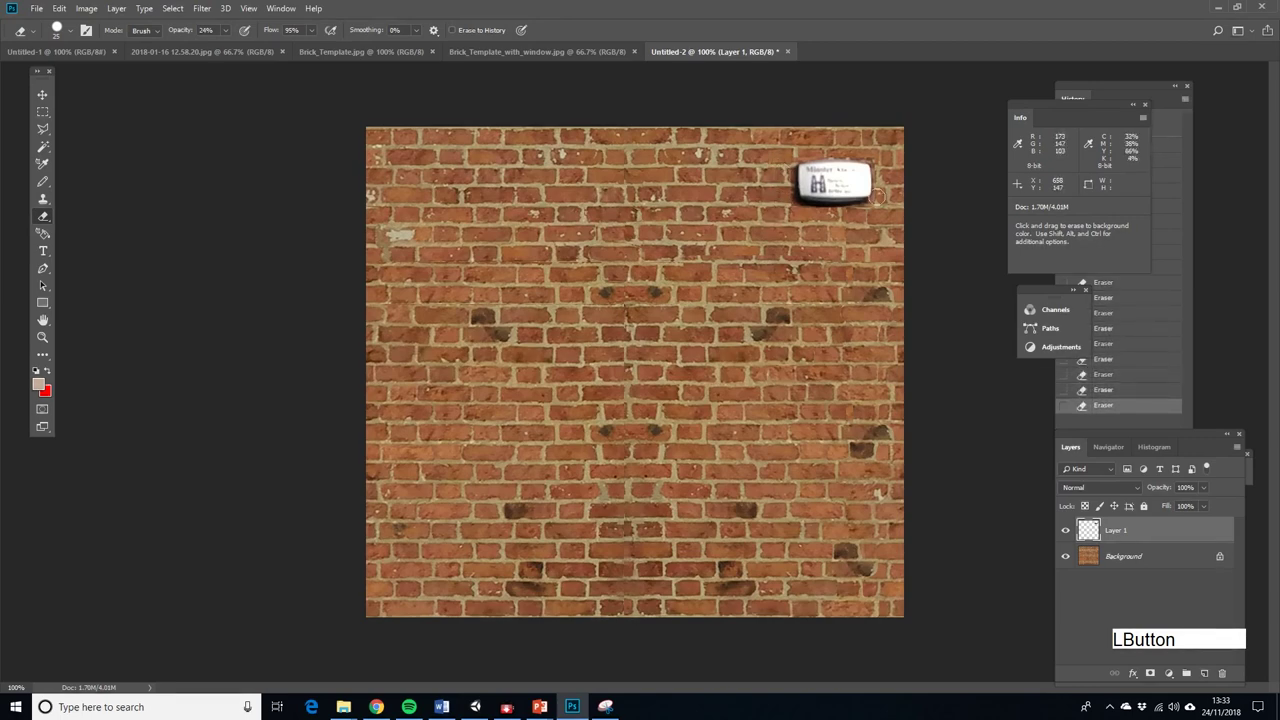
{"action": "left_click", "coordinate": [885, 168]}
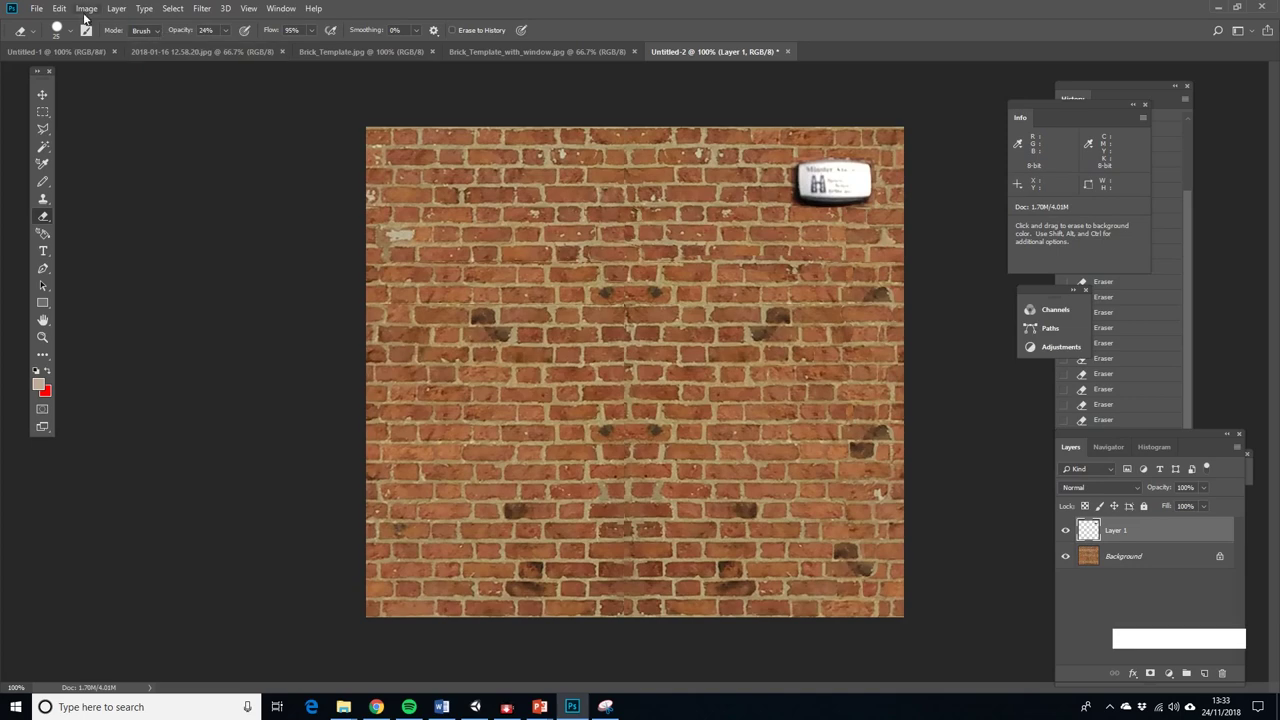
Apply the Sharpen filter to the alarm box layer
{"action": "left_click", "coordinate": [201, 8]}
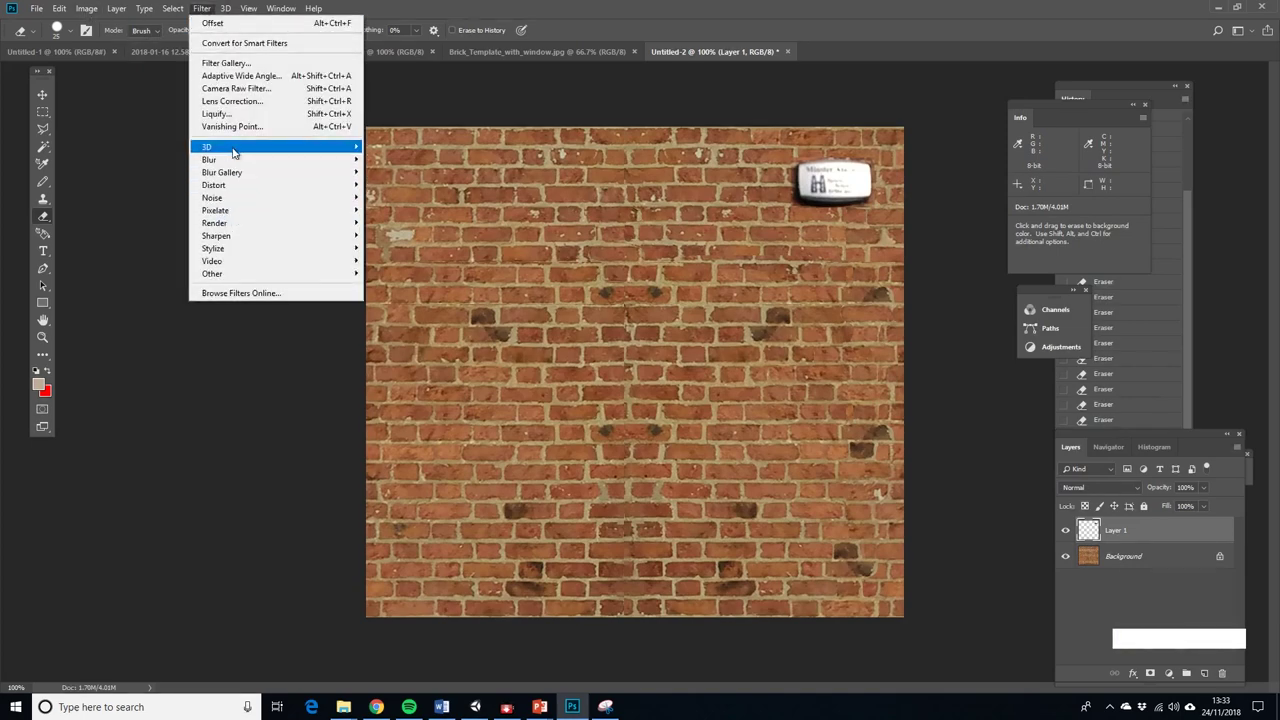
{"action": "mouse_move", "coordinate": [280, 236]}
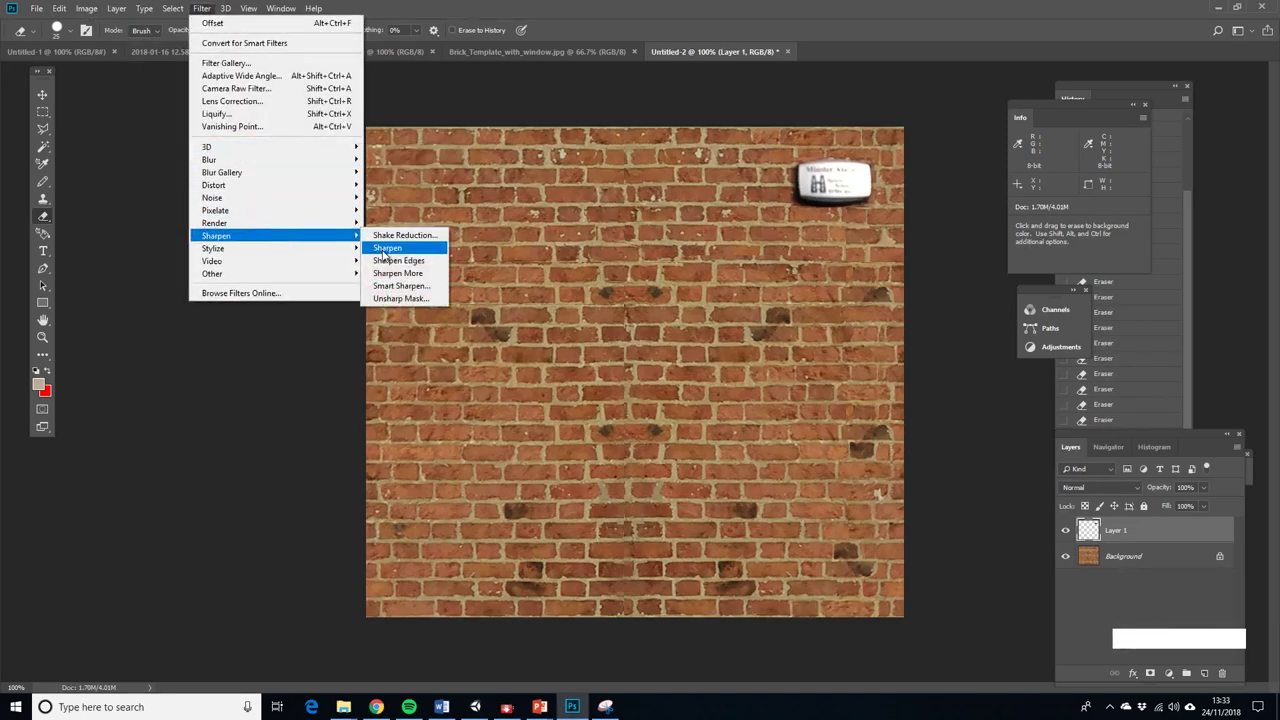
{"action": "left_click", "coordinate": [387, 248]}
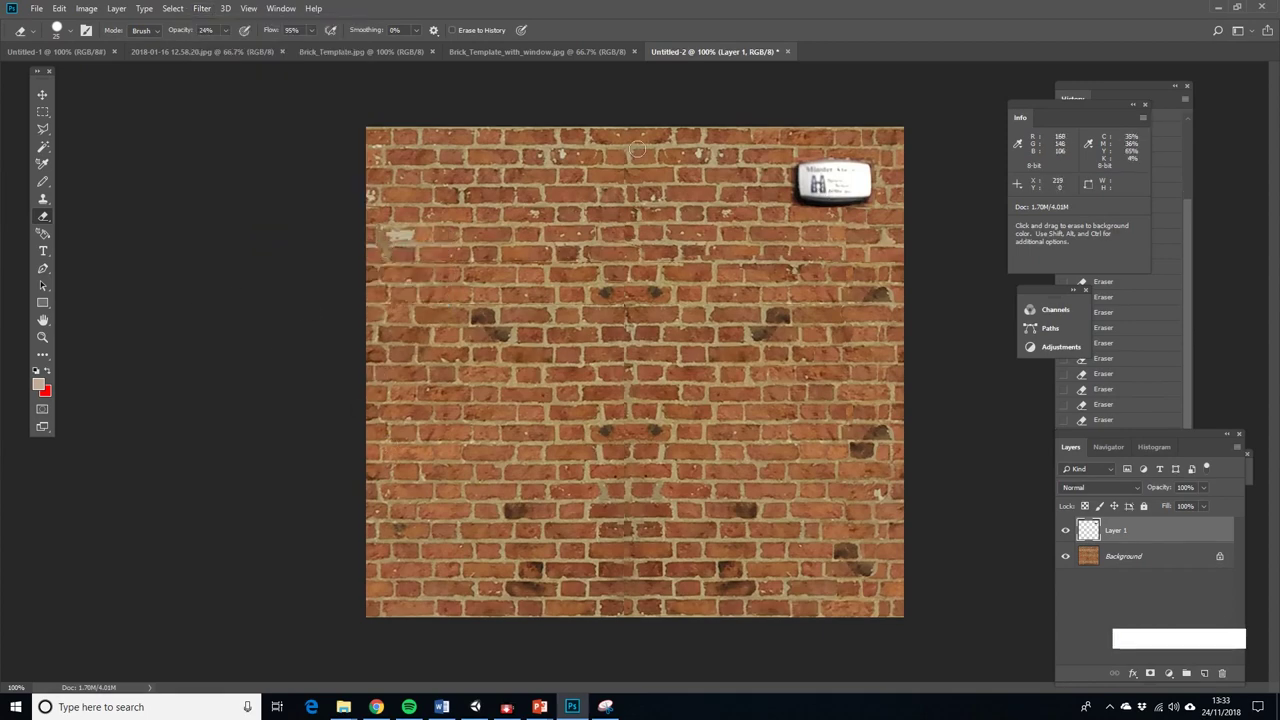
In the facade photo, outline the upper window on the brown brick wall, including lintel and sill, with the Polygonal Lasso, about 445 × 615 px
{"action": "left_click", "coordinate": [323, 55]}
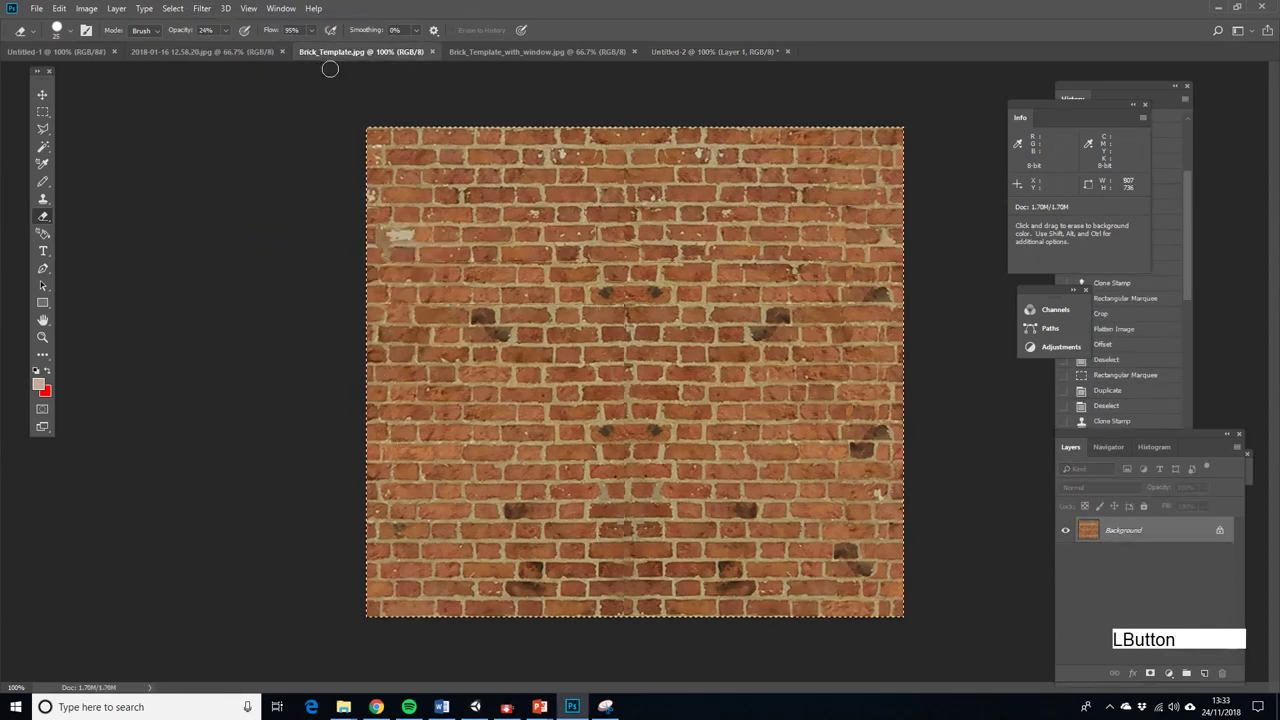
{"action": "left_click", "coordinate": [238, 55]}
{"action": "left_click", "coordinate": [42, 337]}
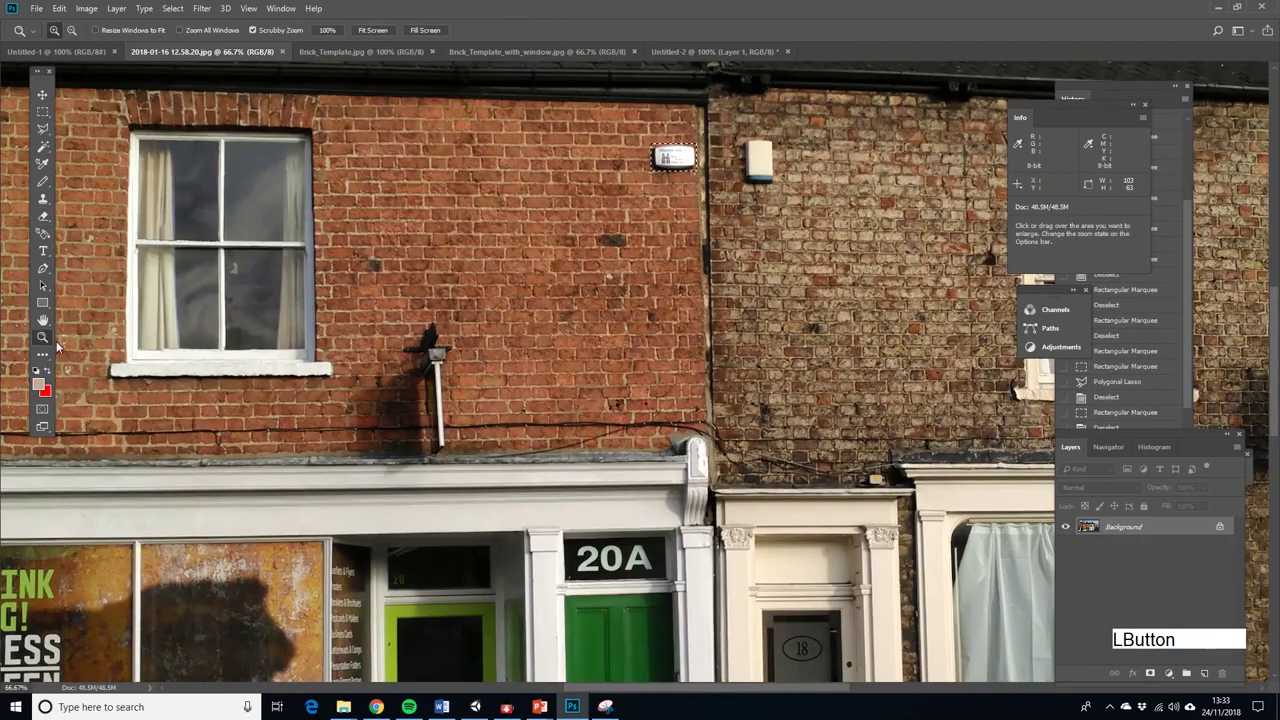
{"action": "left_click", "coordinate": [60, 350], "text": "alt"}
{"action": "left_click_drag", "start_coordinate": [732, 320], "coordinate": [592, 327]}
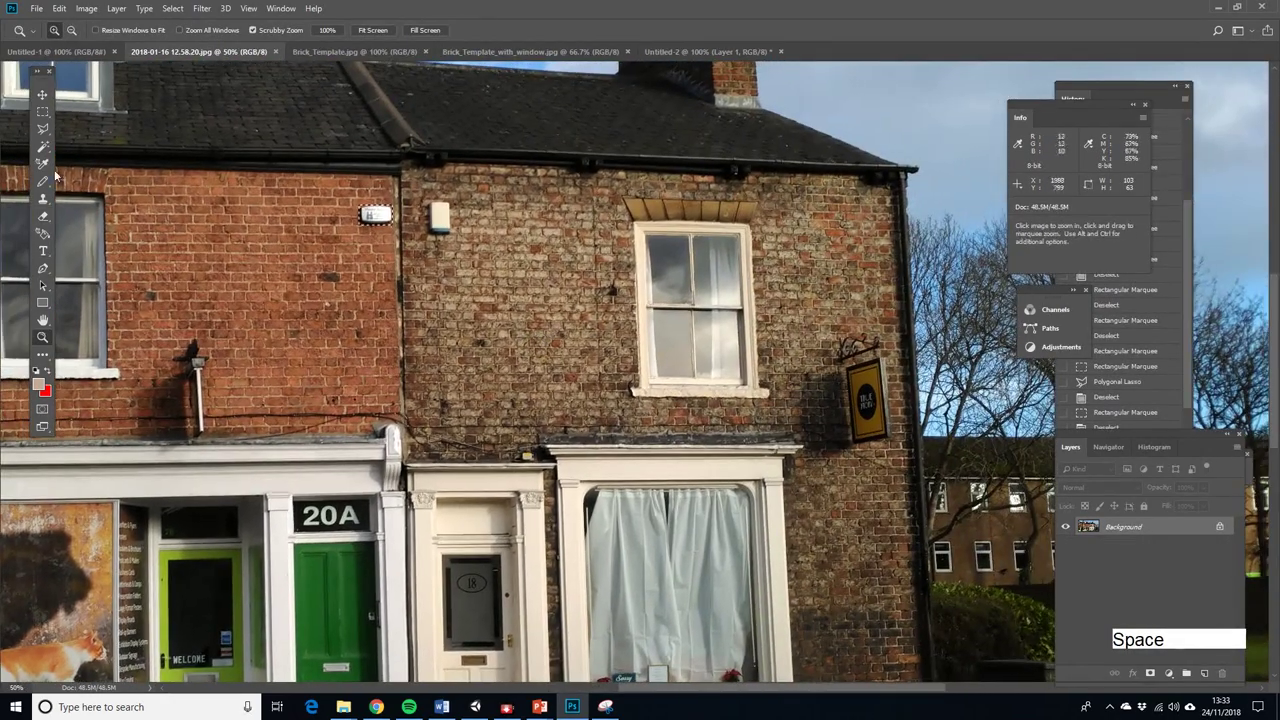
{"action": "left_click", "coordinate": [42, 128]}
{"action": "left_click", "coordinate": [632, 196]}
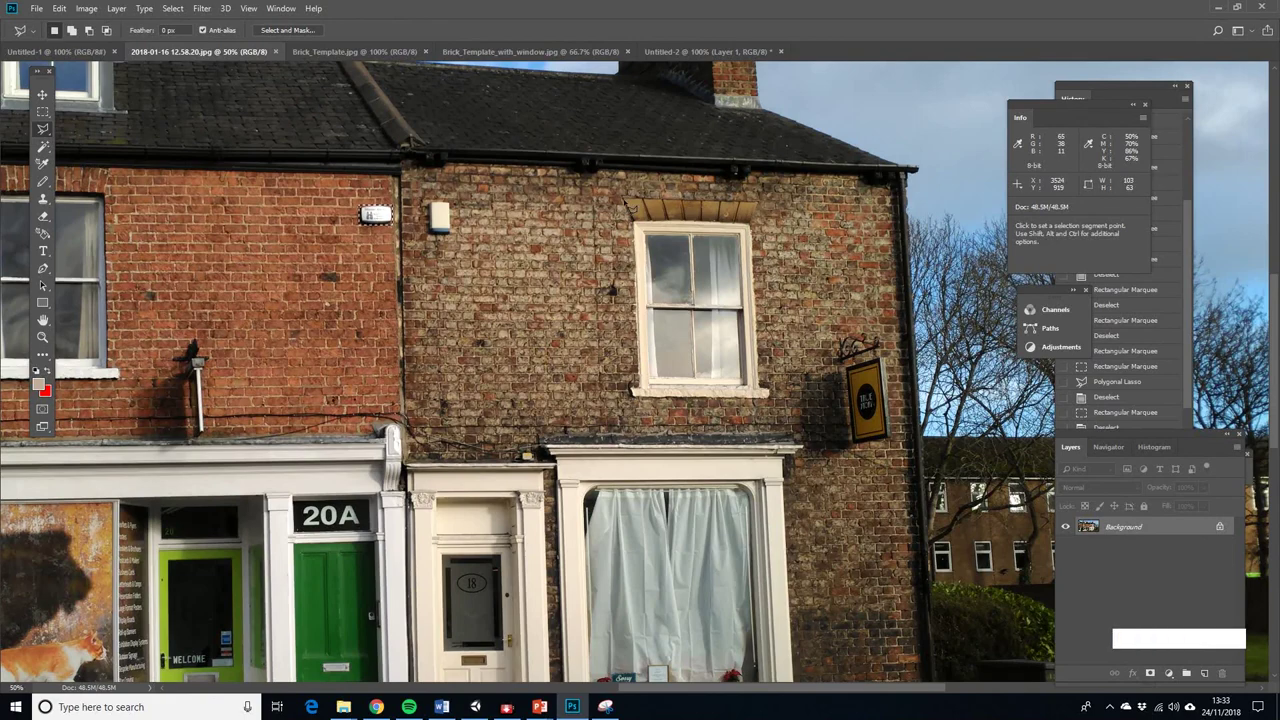
{"action": "left_click", "coordinate": [640, 236]}
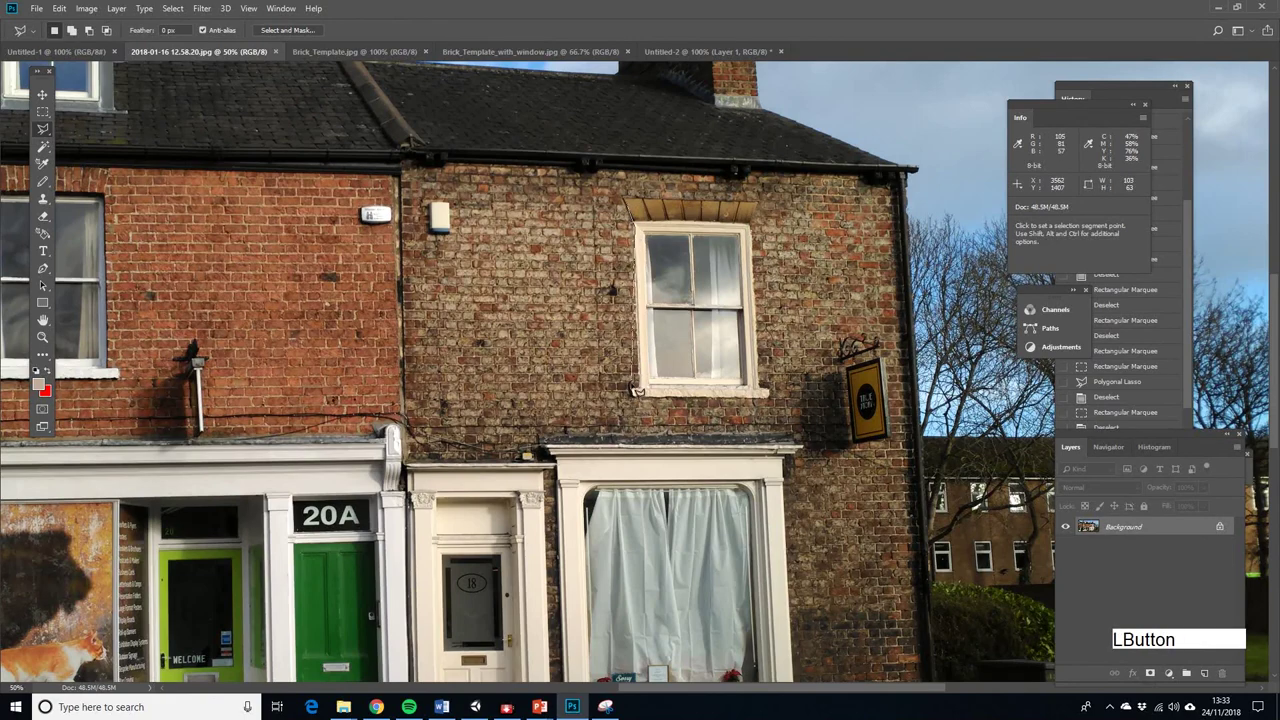
{"action": "left_click", "coordinate": [636, 392]}
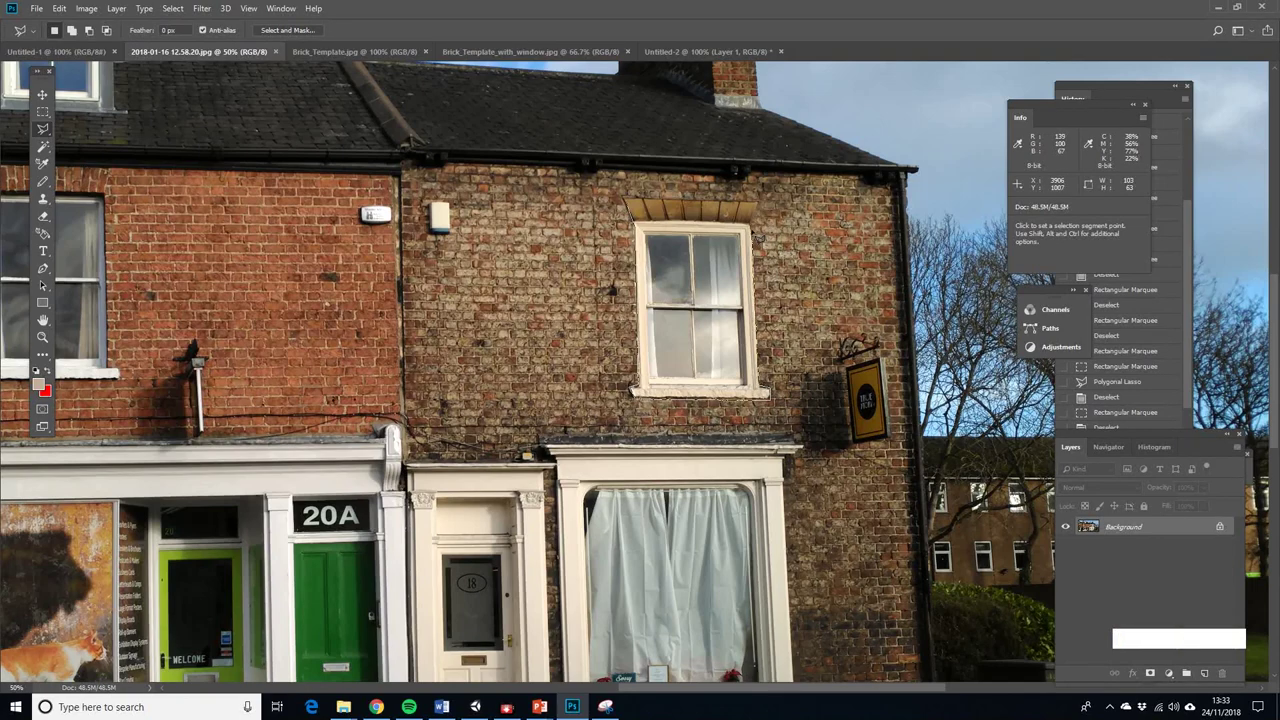
{"action": "left_click", "coordinate": [758, 231]}
{"action": "left_click", "coordinate": [759, 202]}
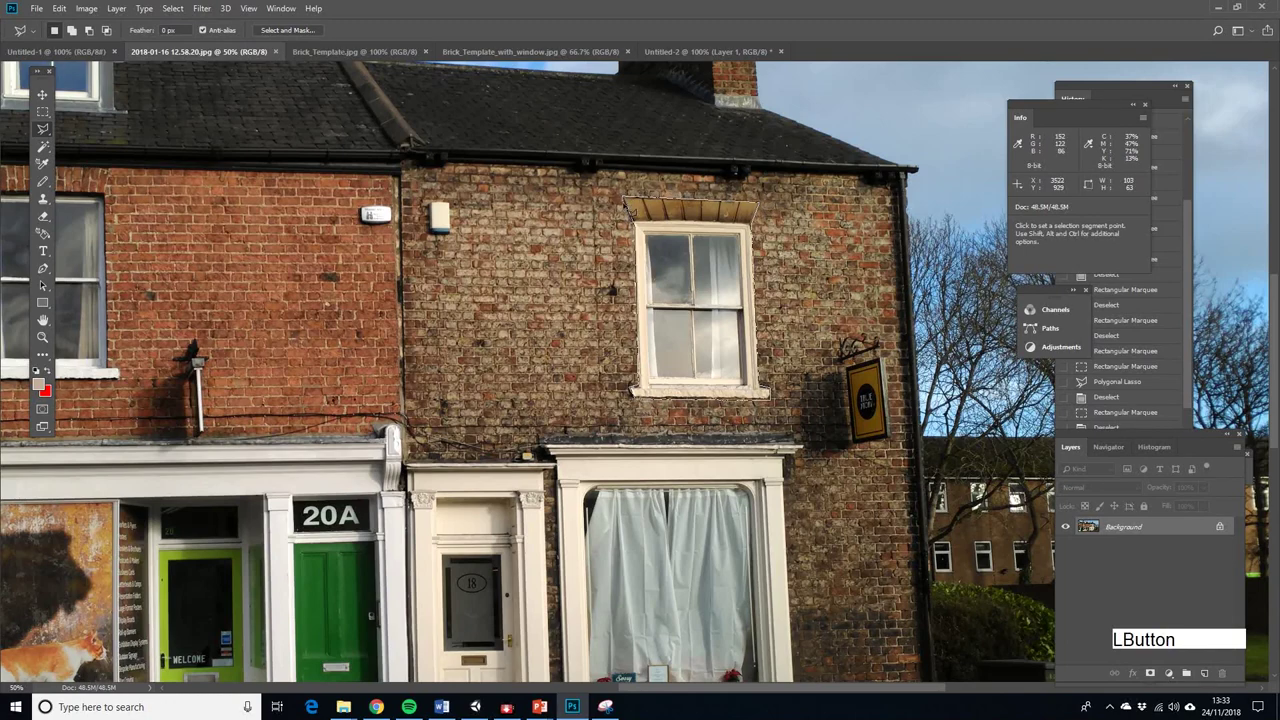
{"action": "double_click", "coordinate": [628, 203]}
{"action": "left_click", "coordinate": [59, 8]}
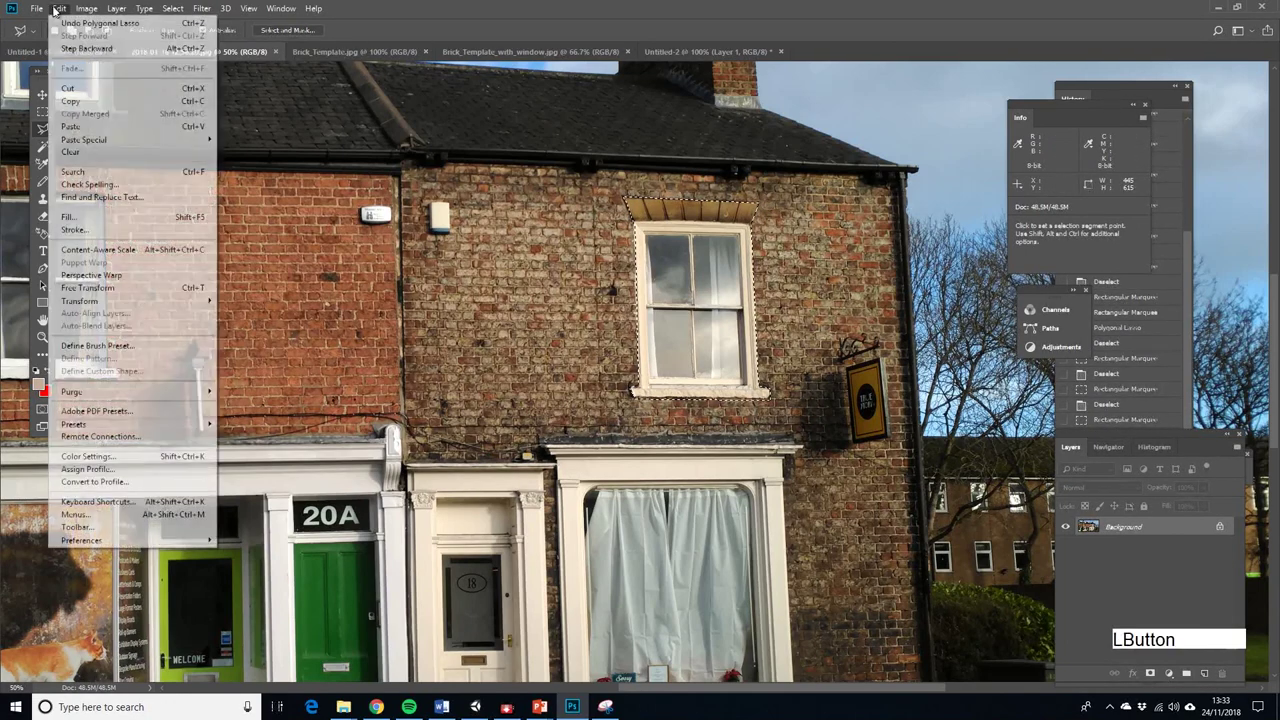
{"action": "left_click", "coordinate": [85, 88]}
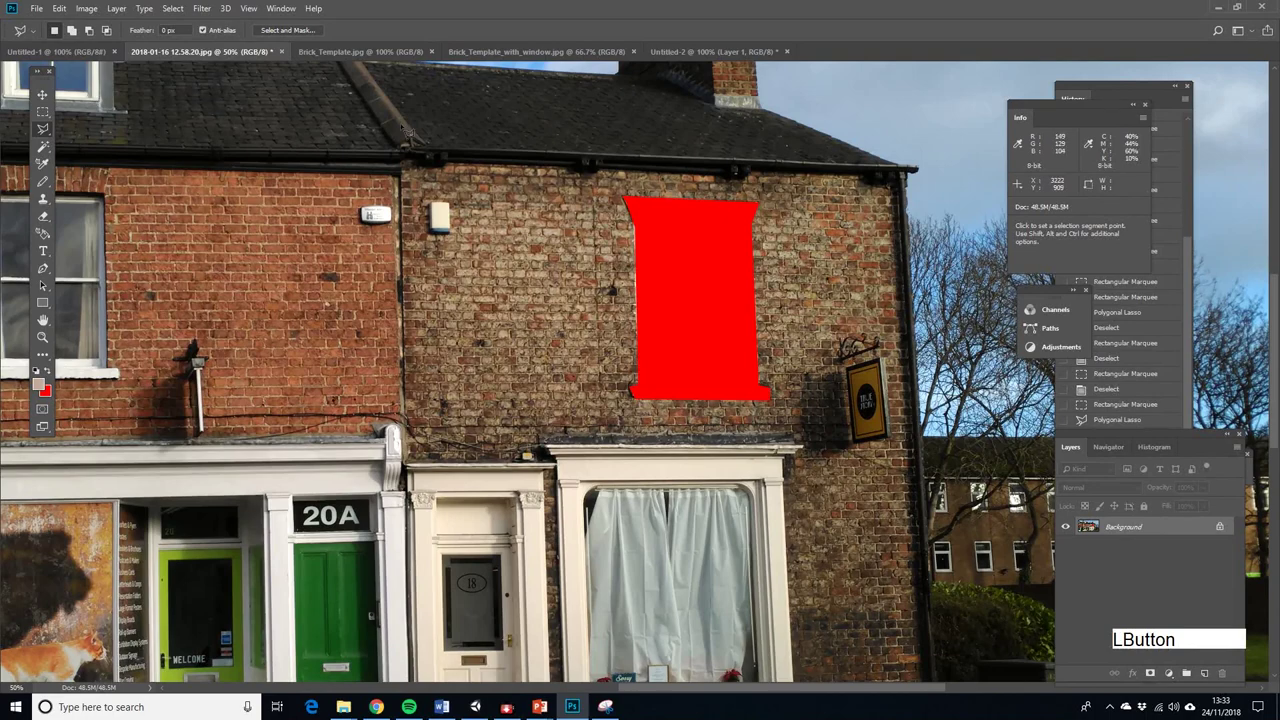
{"action": "left_click", "coordinate": [59, 8]}
{"action": "left_click", "coordinate": [85, 22]}
Copy the selected window from the facade photo and paste it into Untitled-2 as a new layer
{"action": "left_click", "coordinate": [59, 8]}
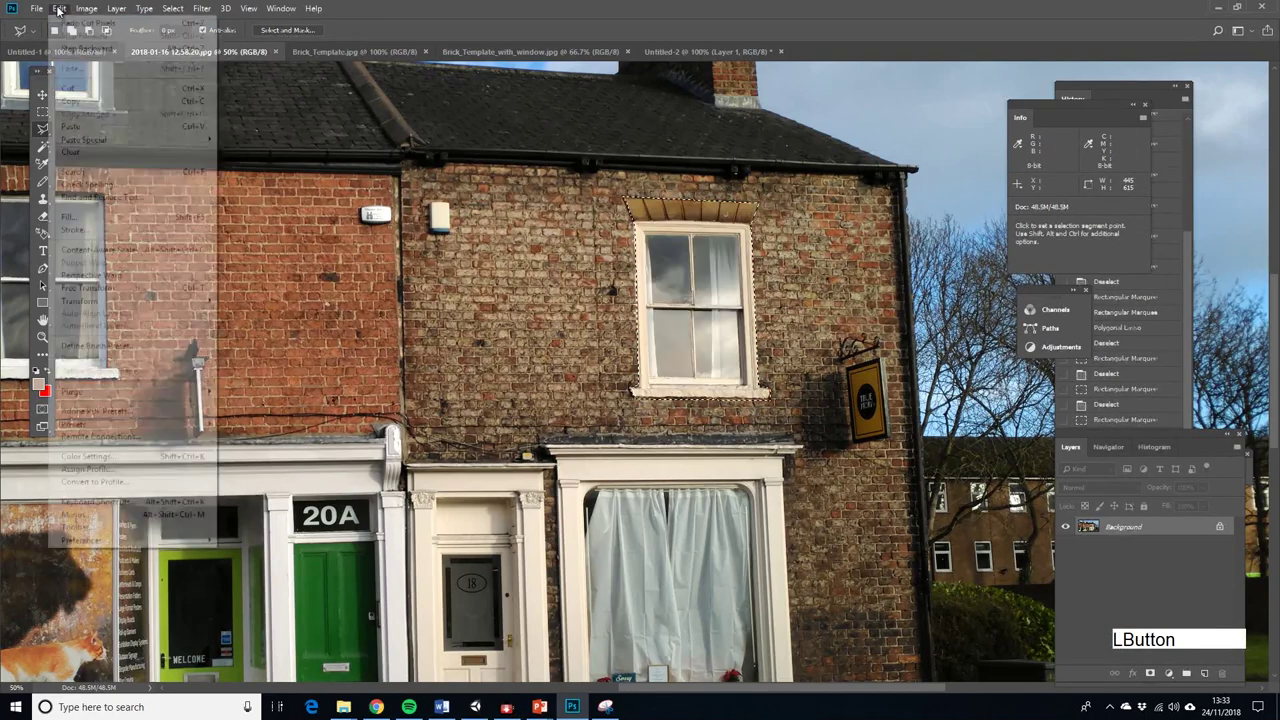
{"action": "left_click", "coordinate": [80, 100]}
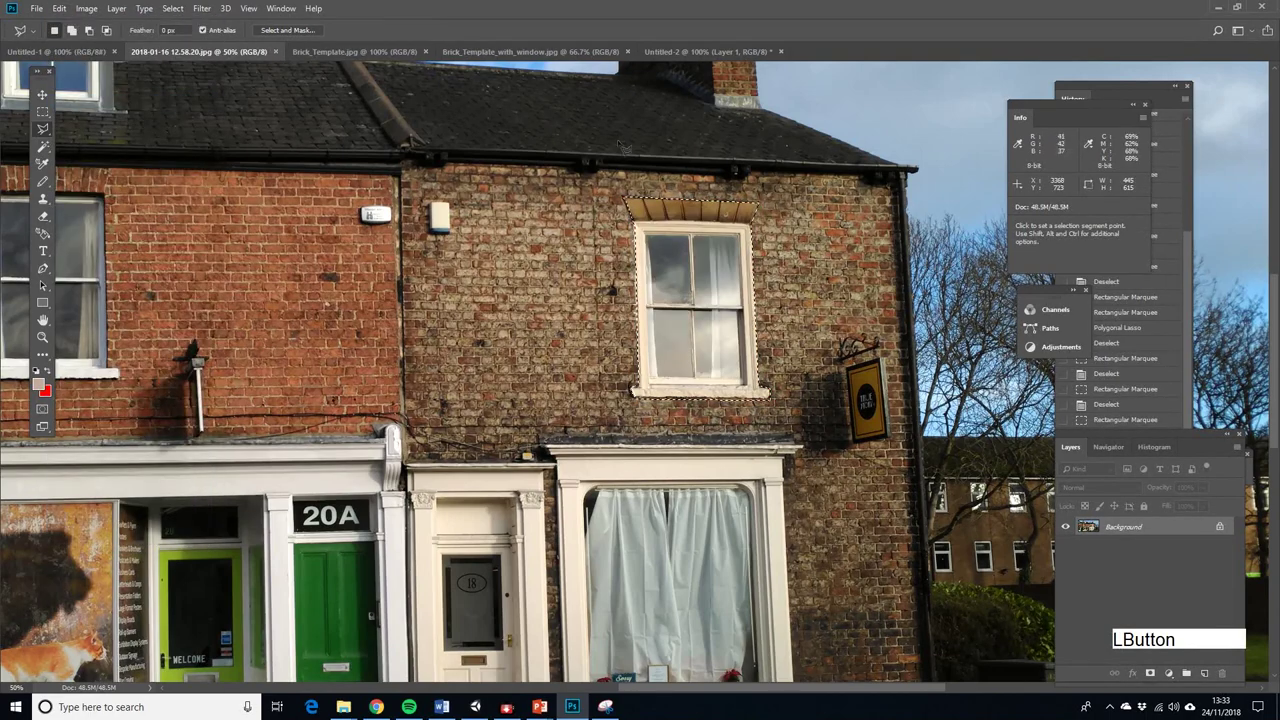
{"action": "left_click", "coordinate": [695, 51]}
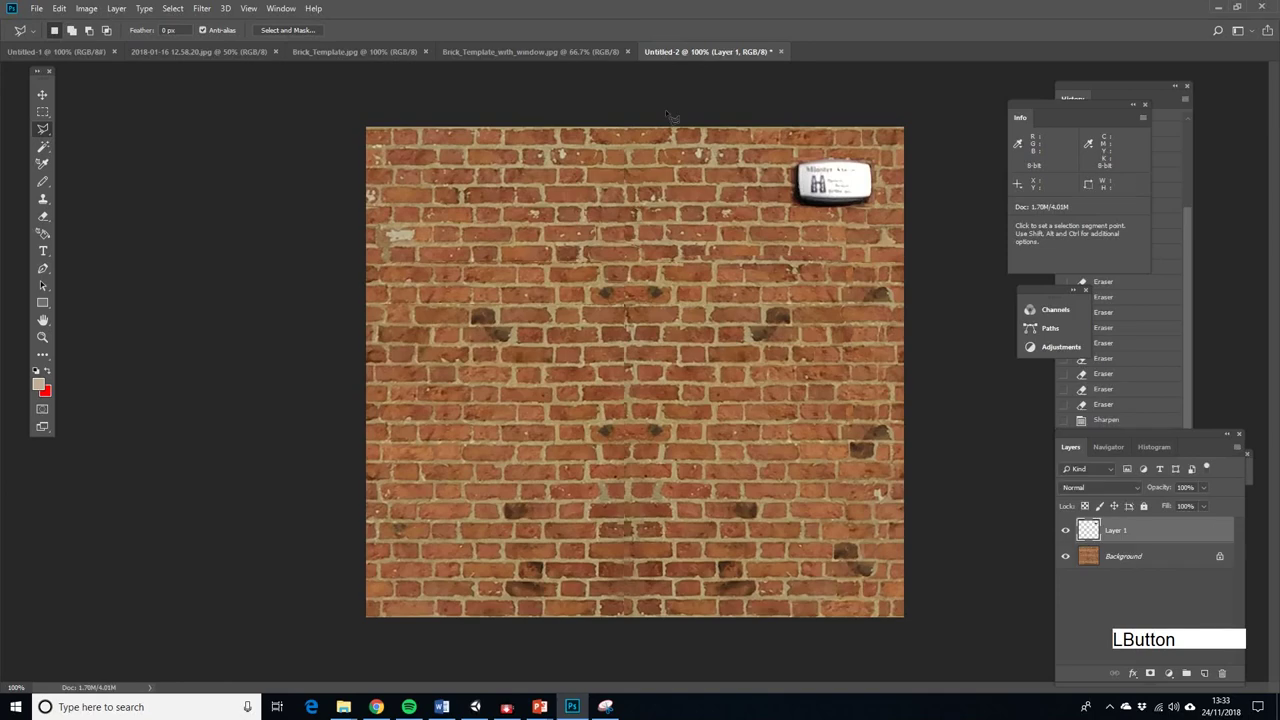
{"action": "left_click", "coordinate": [59, 8]}
{"action": "left_click", "coordinate": [105, 126]}
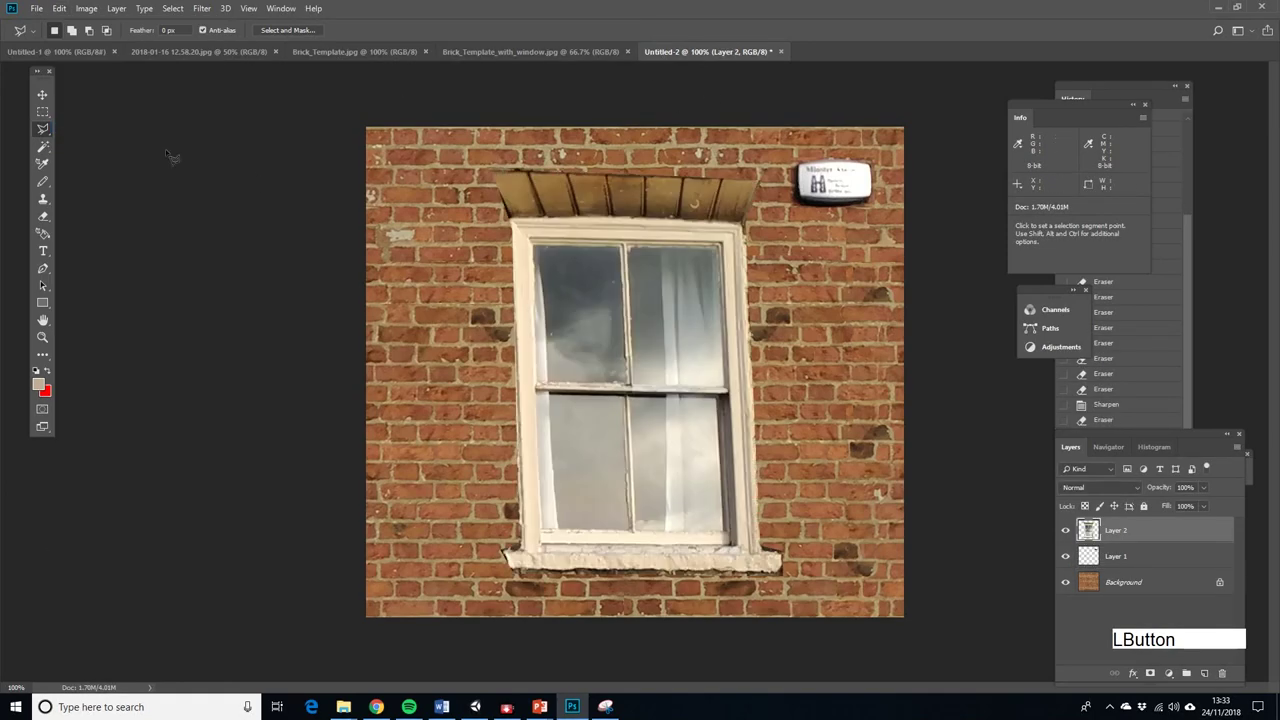
Distort the pasted window corner by corner to square up its slanted frame, about 556 × 627 px, and apply the transformation
{"action": "left_click", "coordinate": [57, 10]}
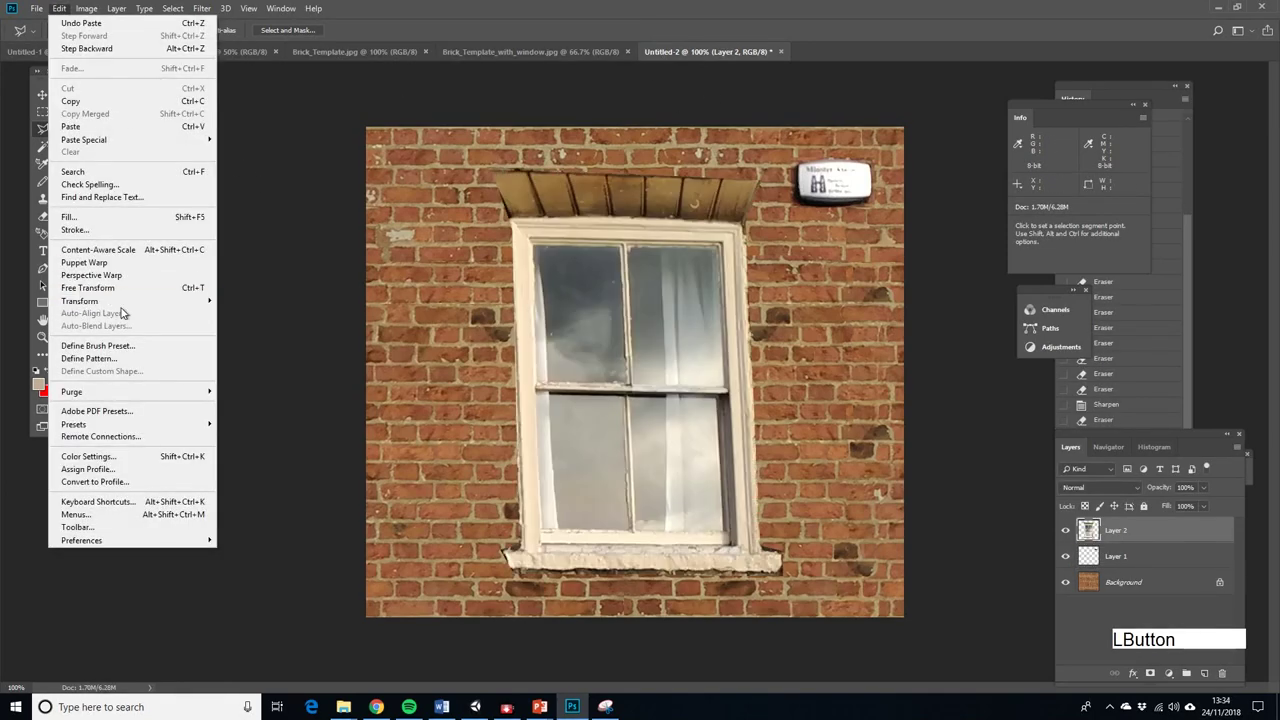
{"action": "mouse_move", "coordinate": [130, 300]}
{"action": "left_click", "coordinate": [240, 358]}
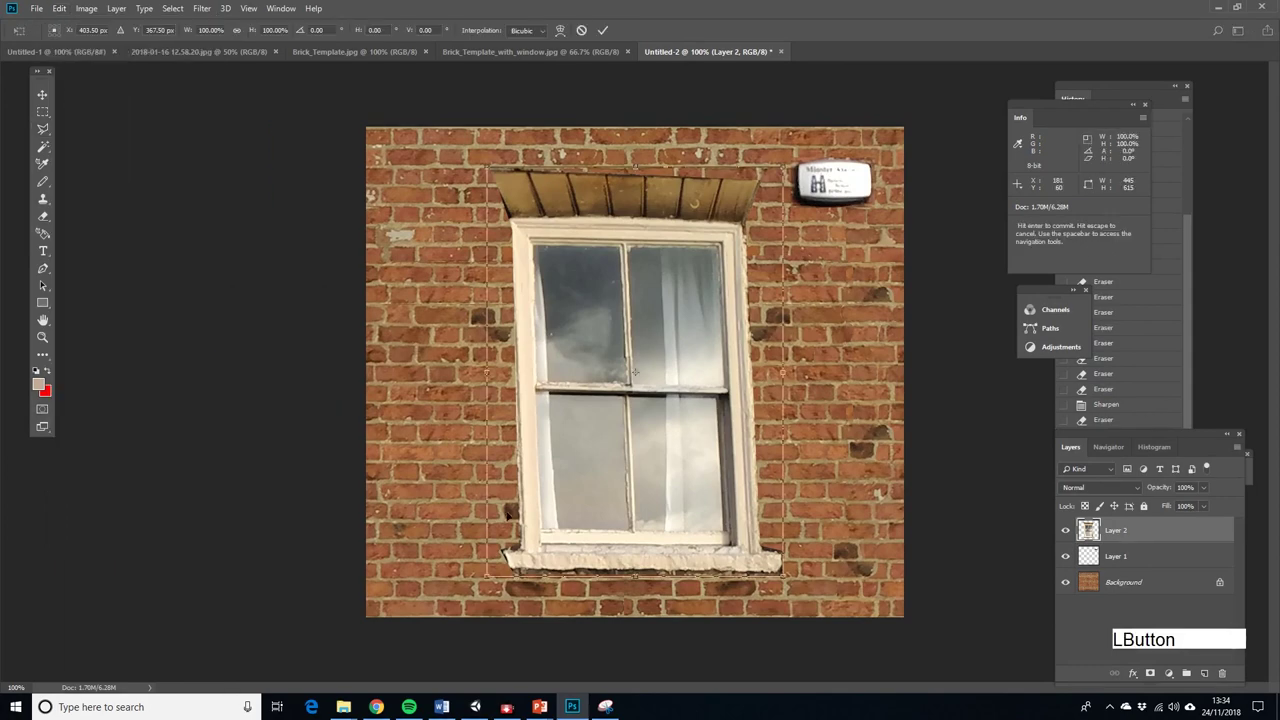
{"action": "left_click_drag", "start_coordinate": [486, 579], "coordinate": [446, 584]}
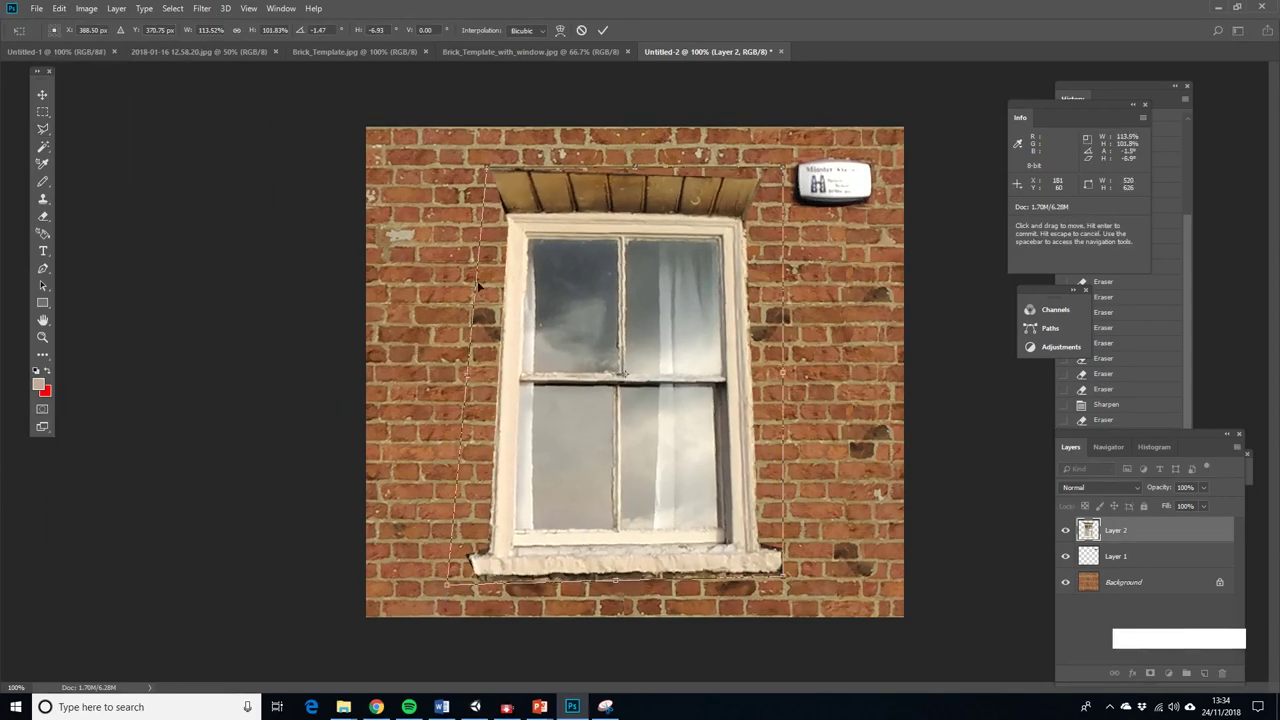
{"action": "left_click_drag", "start_coordinate": [488, 171], "coordinate": [469, 161]}
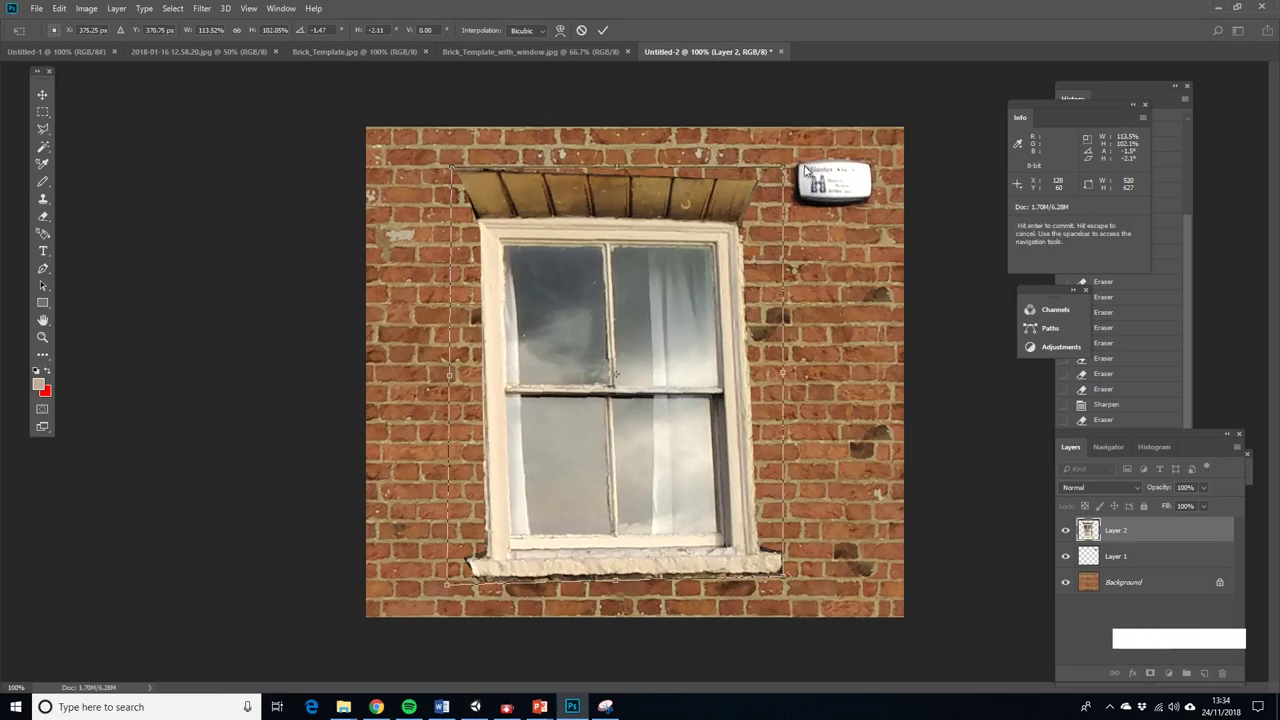
{"action": "left_click_drag", "start_coordinate": [783, 167], "coordinate": [812, 157]}
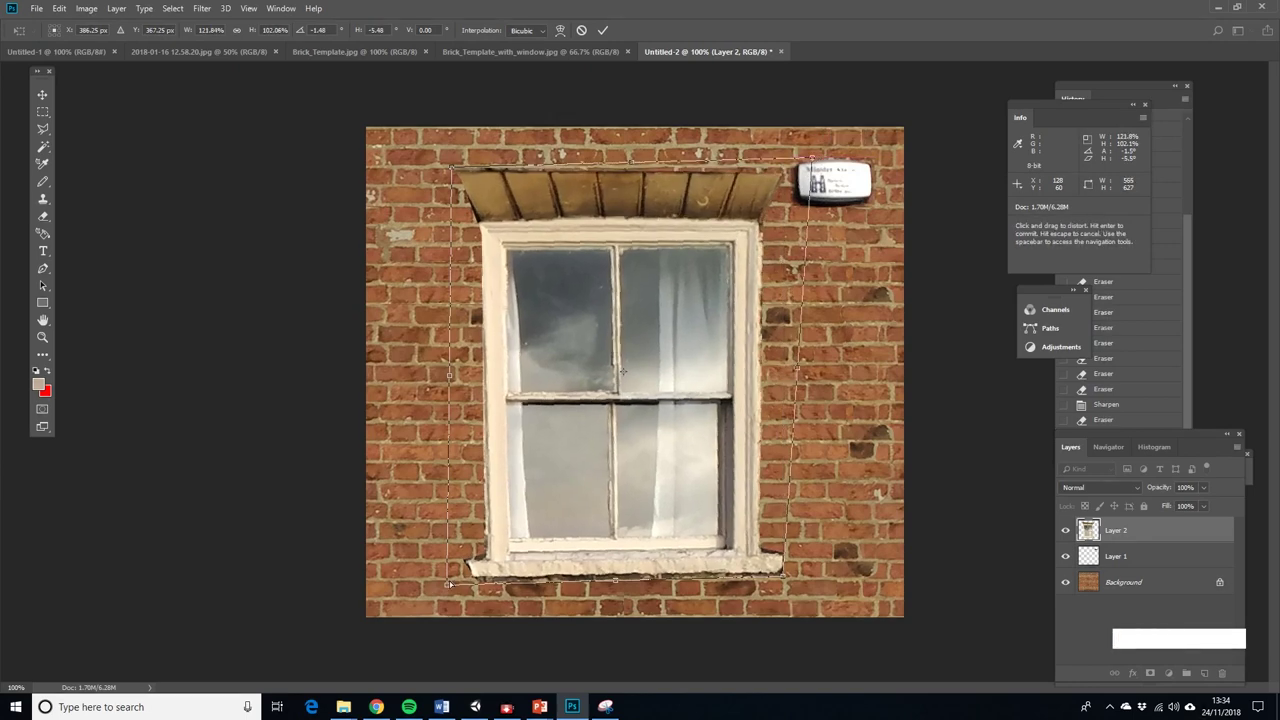
{"action": "left_click_drag", "start_coordinate": [449, 585], "coordinate": [451, 573]}
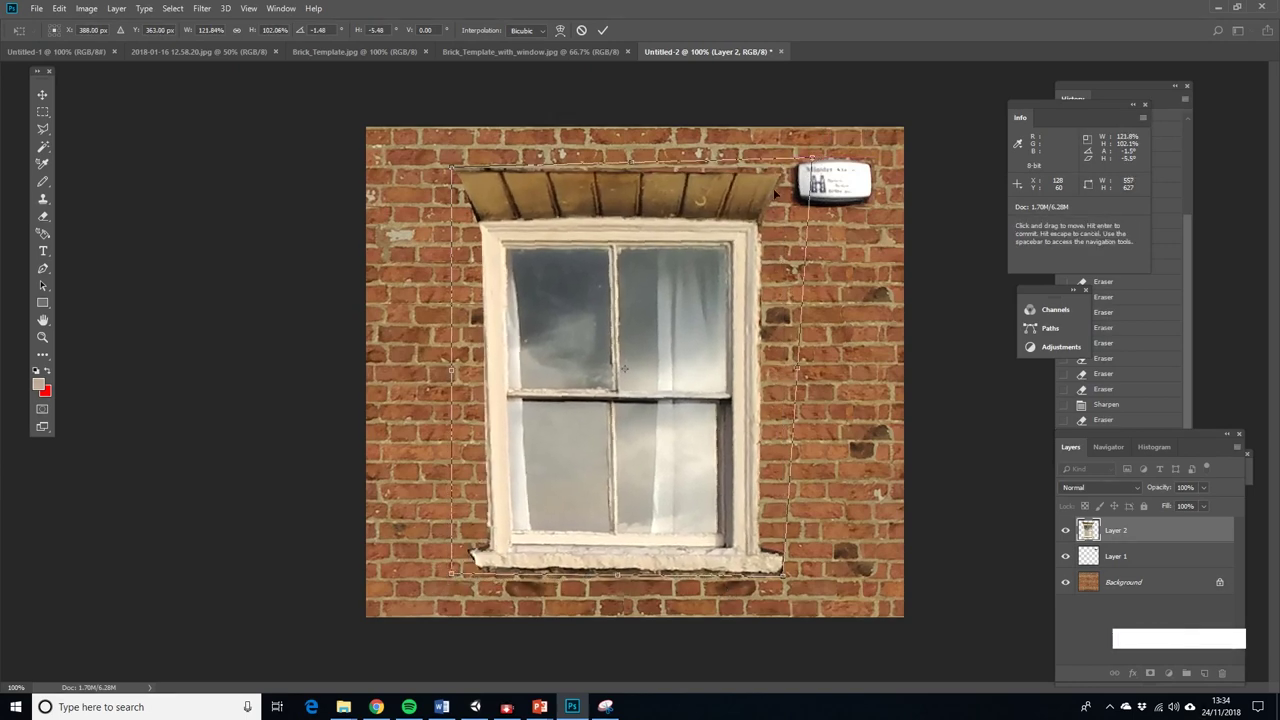
{"action": "left_click_drag", "start_coordinate": [452, 165], "coordinate": [465, 168]}
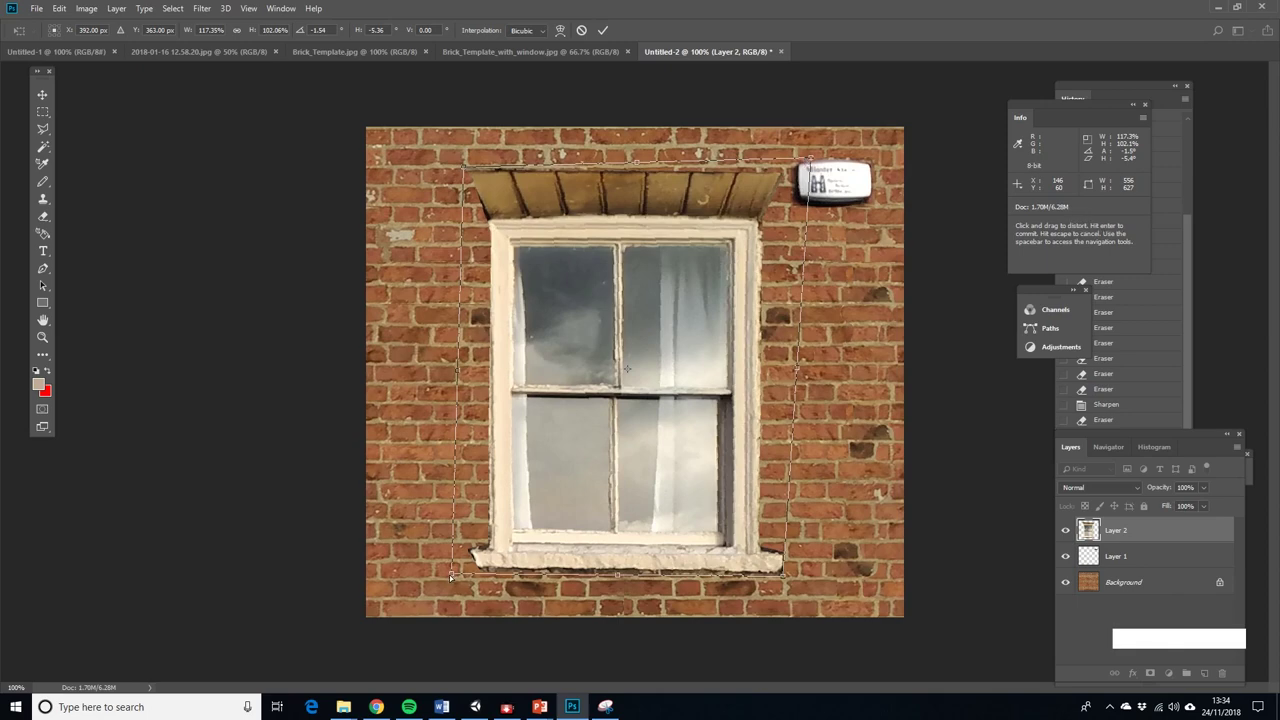
{"action": "left_click_drag", "start_coordinate": [449, 575], "coordinate": [449, 578]}
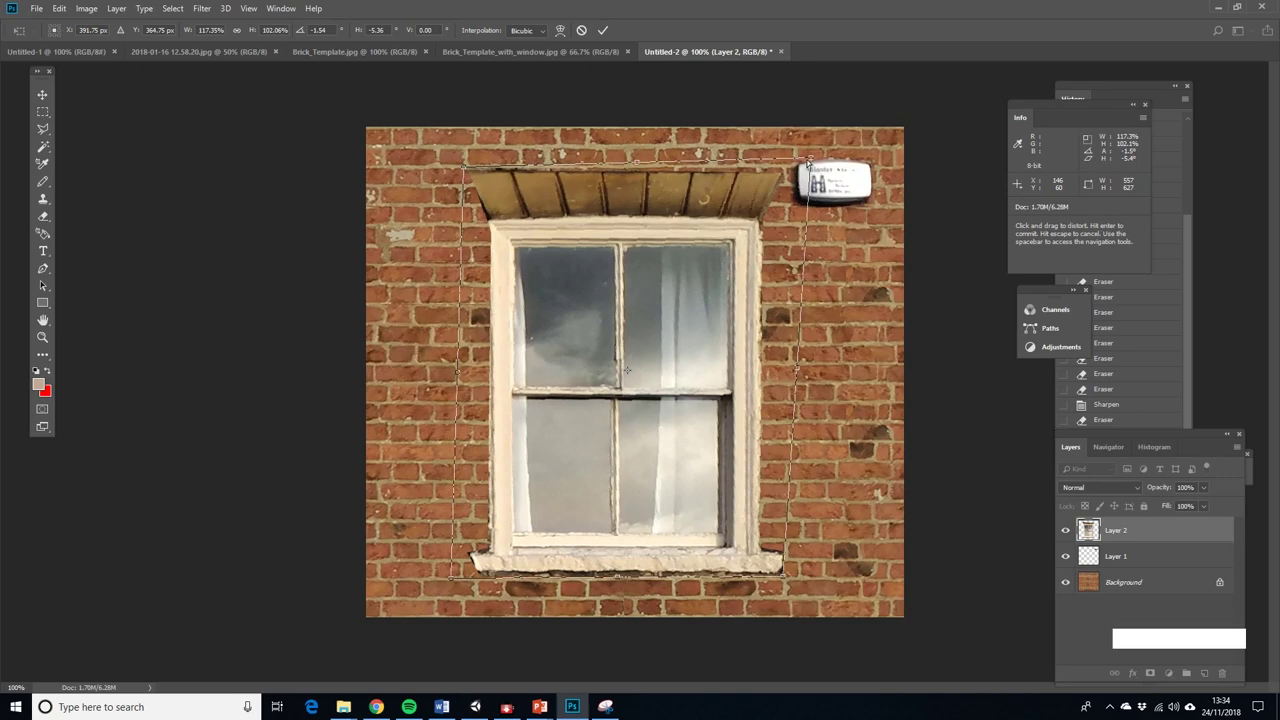
{"action": "left_click_drag", "start_coordinate": [809, 161], "coordinate": [808, 159]}
{"action": "left_click", "coordinate": [42, 94]}
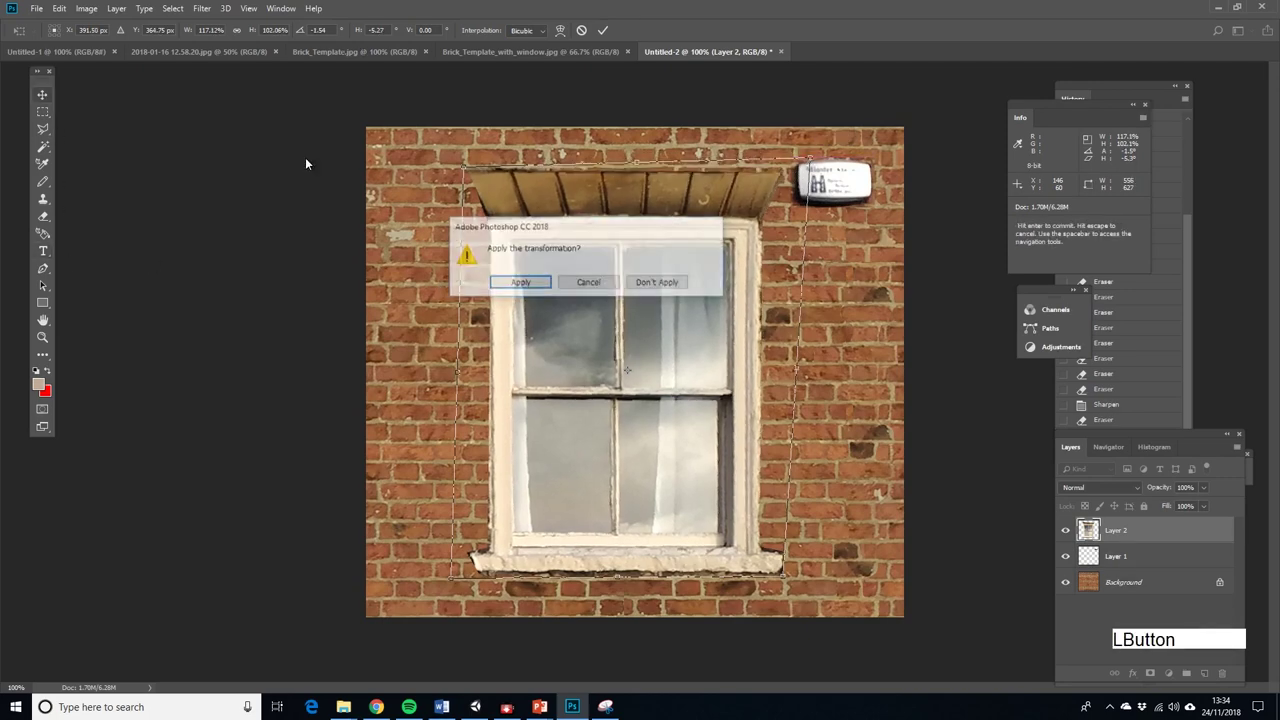
{"action": "left_click", "coordinate": [530, 283]}
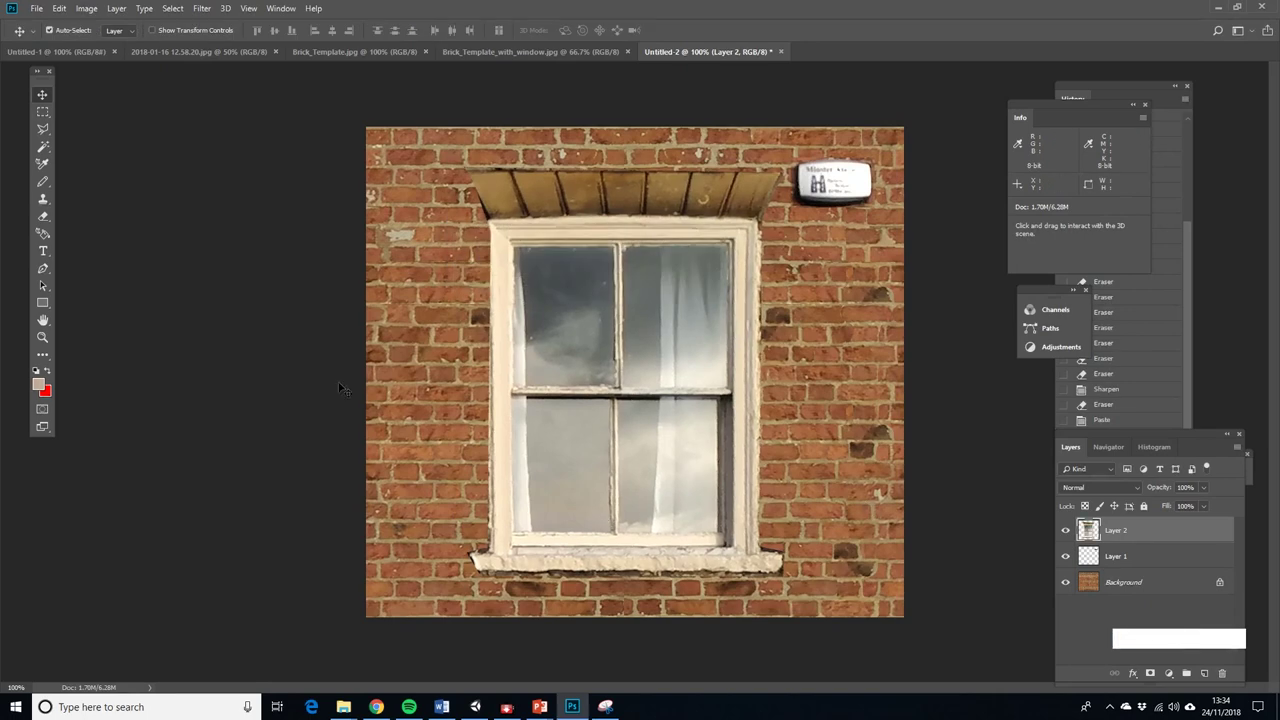
Apply the Sharpen filter to the window layer
{"action": "left_click", "coordinate": [200, 9]}
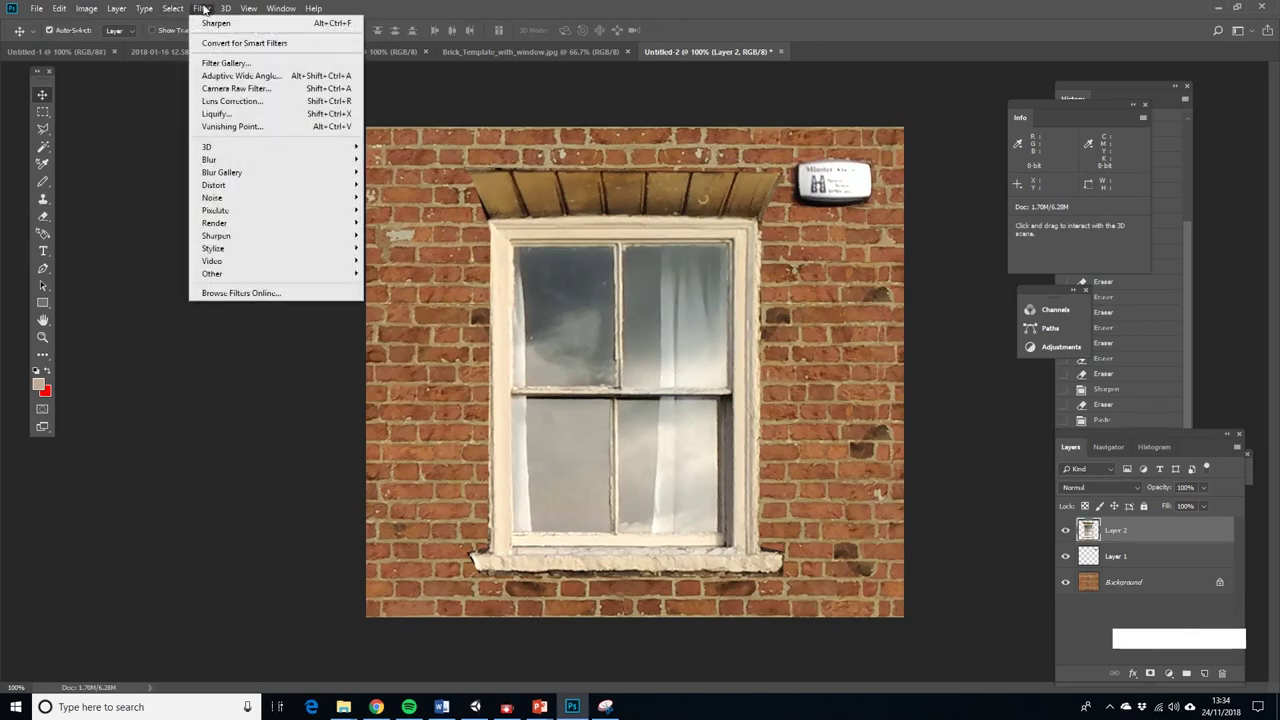
{"action": "mouse_move", "coordinate": [255, 236]}
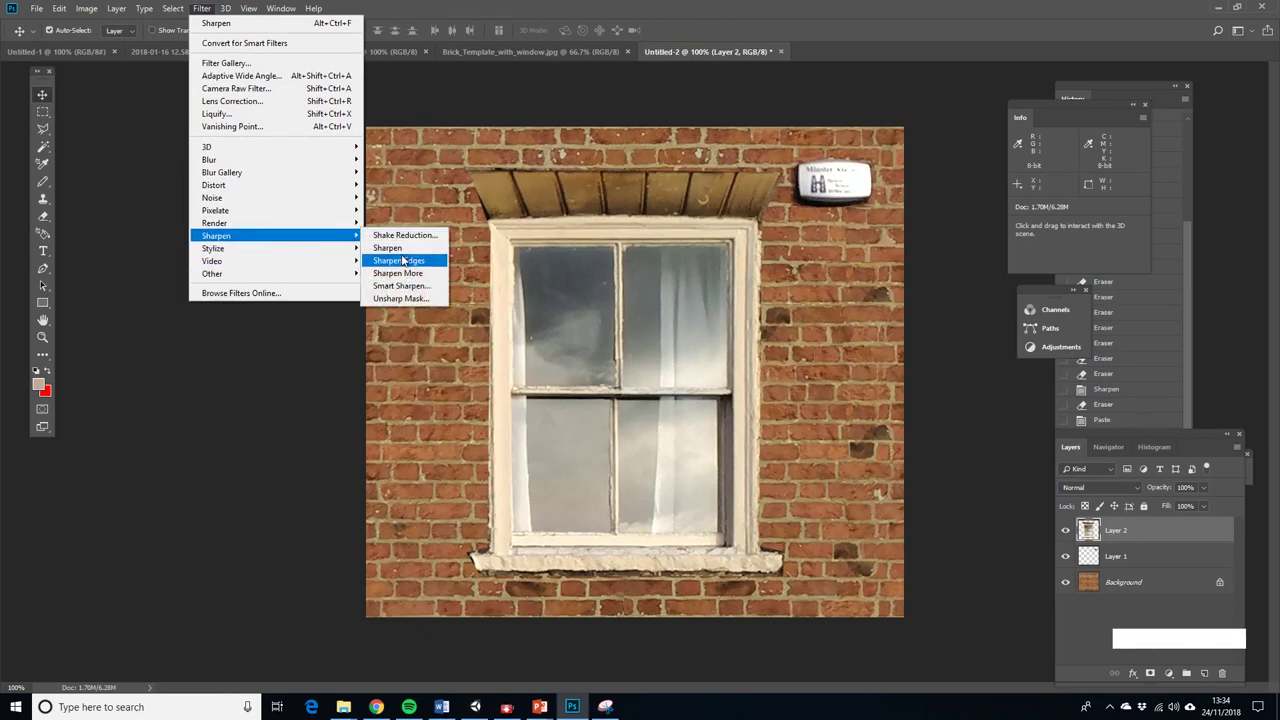
{"action": "left_click", "coordinate": [402, 260]}
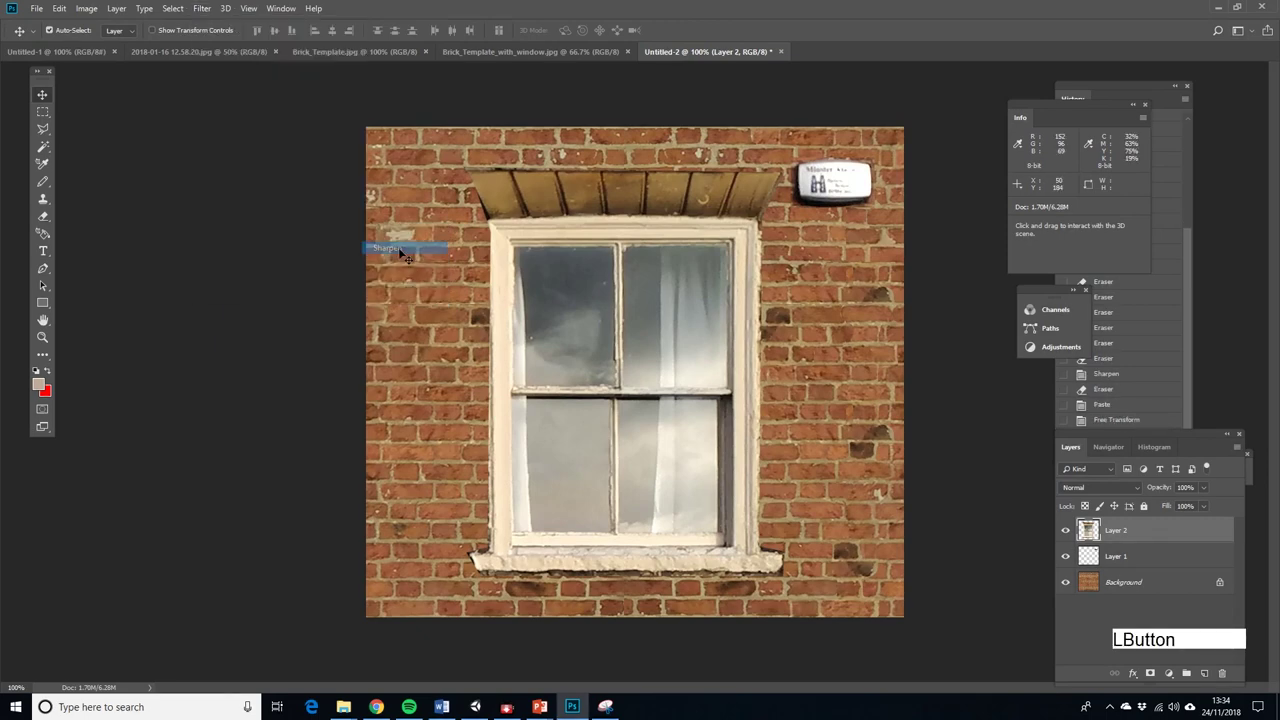
Flatten the brick, alarm box and window layers of Untitled-2 into a single background
{"action": "left_click", "coordinate": [42, 337]}
{"action": "left_click", "coordinate": [546, 375], "text": "alt"}
{"action": "left_click", "coordinate": [800, 417], "text": "alt"}
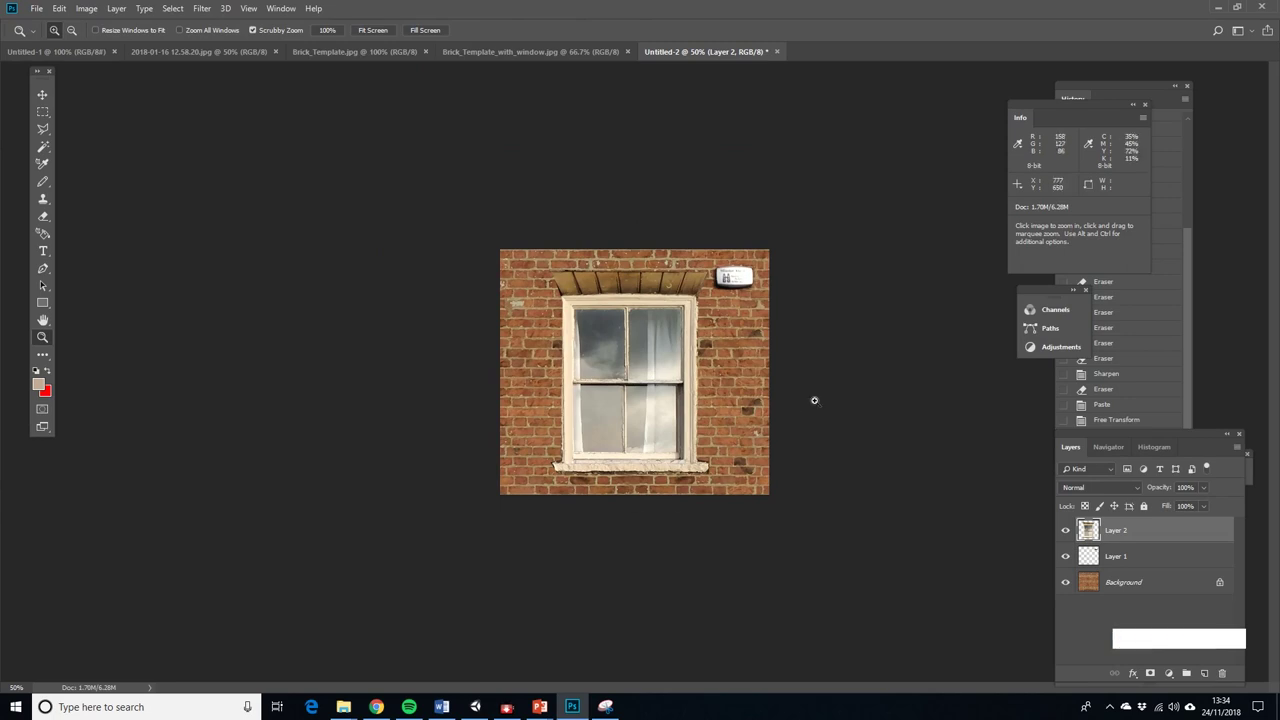
{"action": "left_click", "coordinate": [116, 8]}
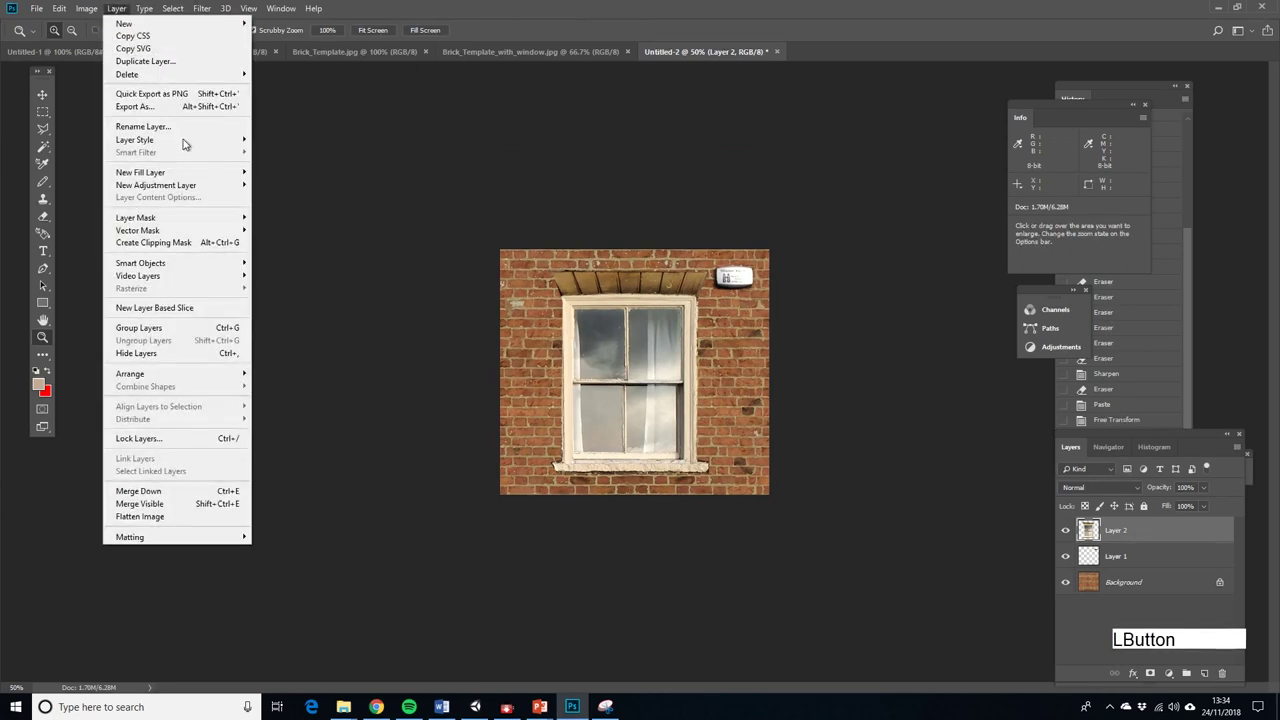
{"action": "left_click", "coordinate": [160, 517]}
Save the flattened image as Brick_Template_with_window_1.jpg, a progressive JPEG at maximum quality 12
{"action": "left_click", "coordinate": [36, 8]}
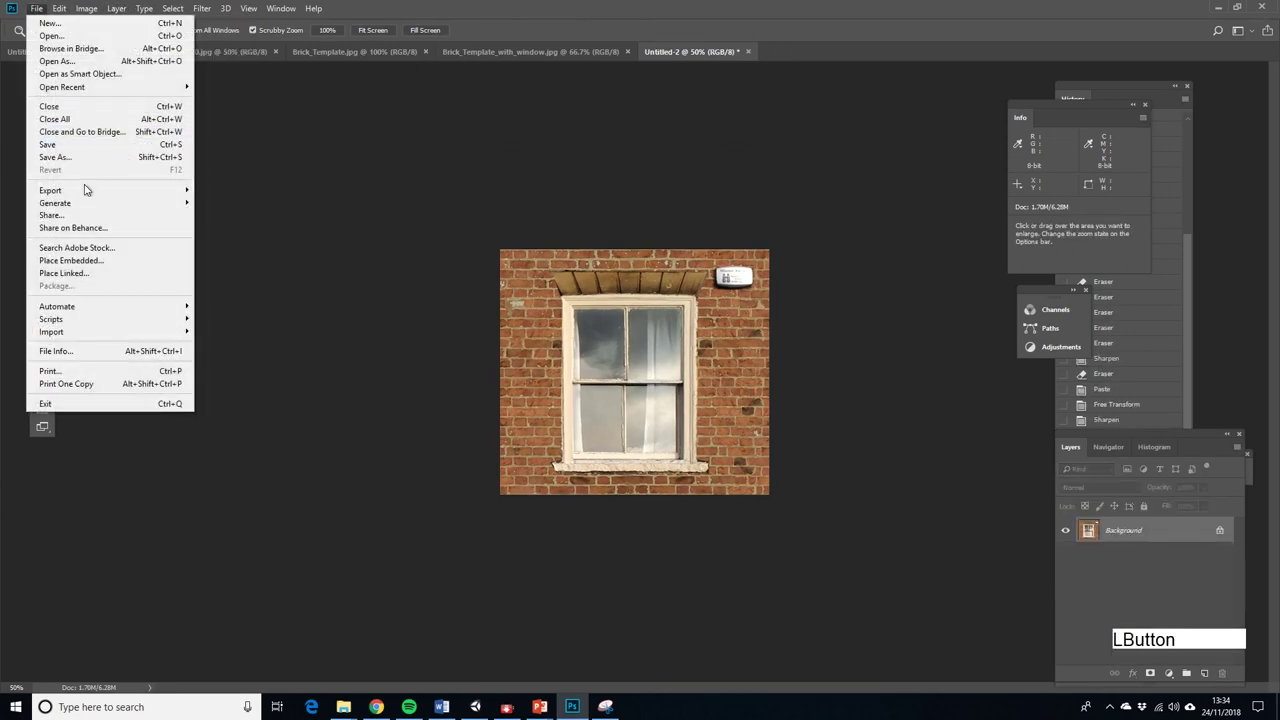
{"action": "left_click", "coordinate": [55, 157]}
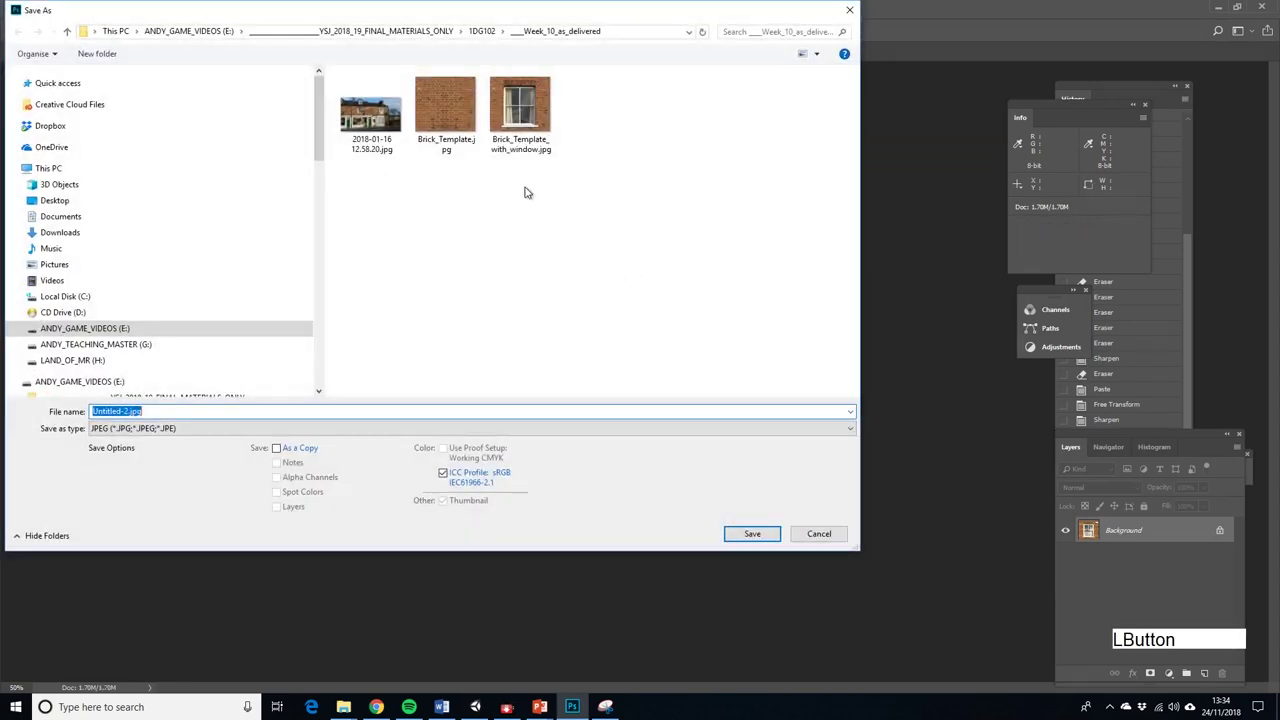
{"action": "left_click", "coordinate": [530, 124]}
{"action": "left_click", "coordinate": [200, 411]}
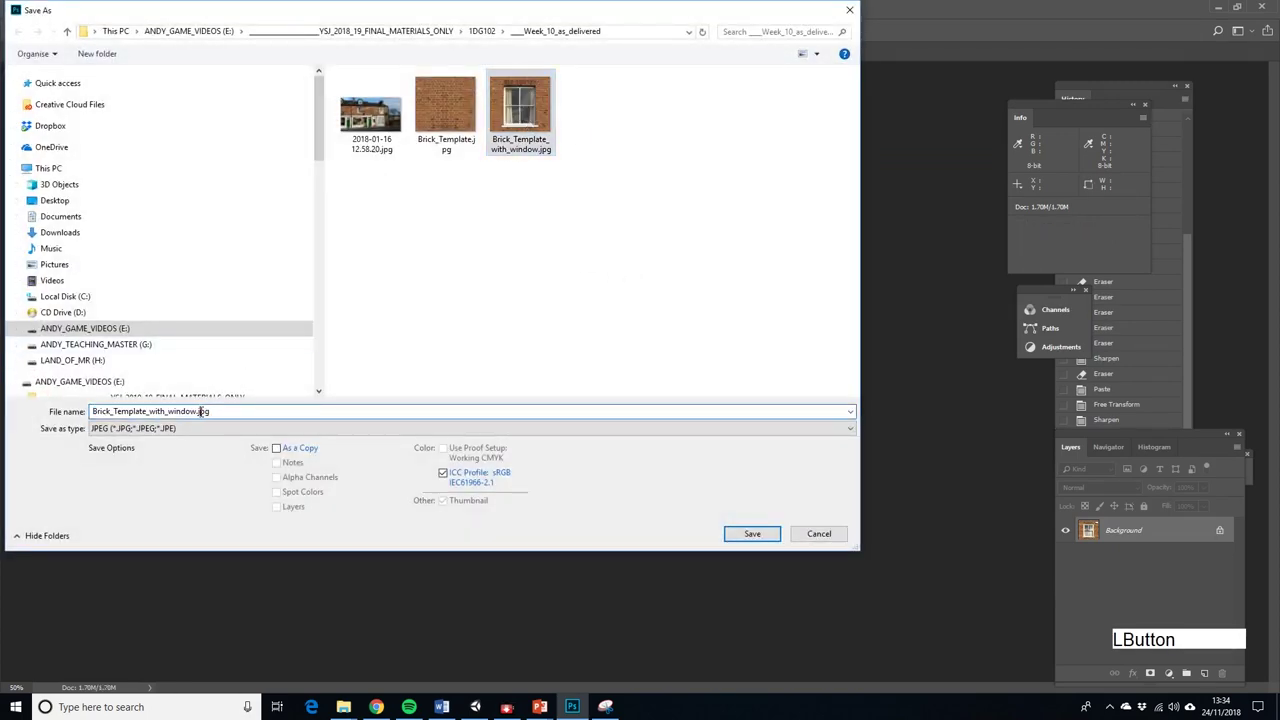
{"action": "type", "text": "_1"}
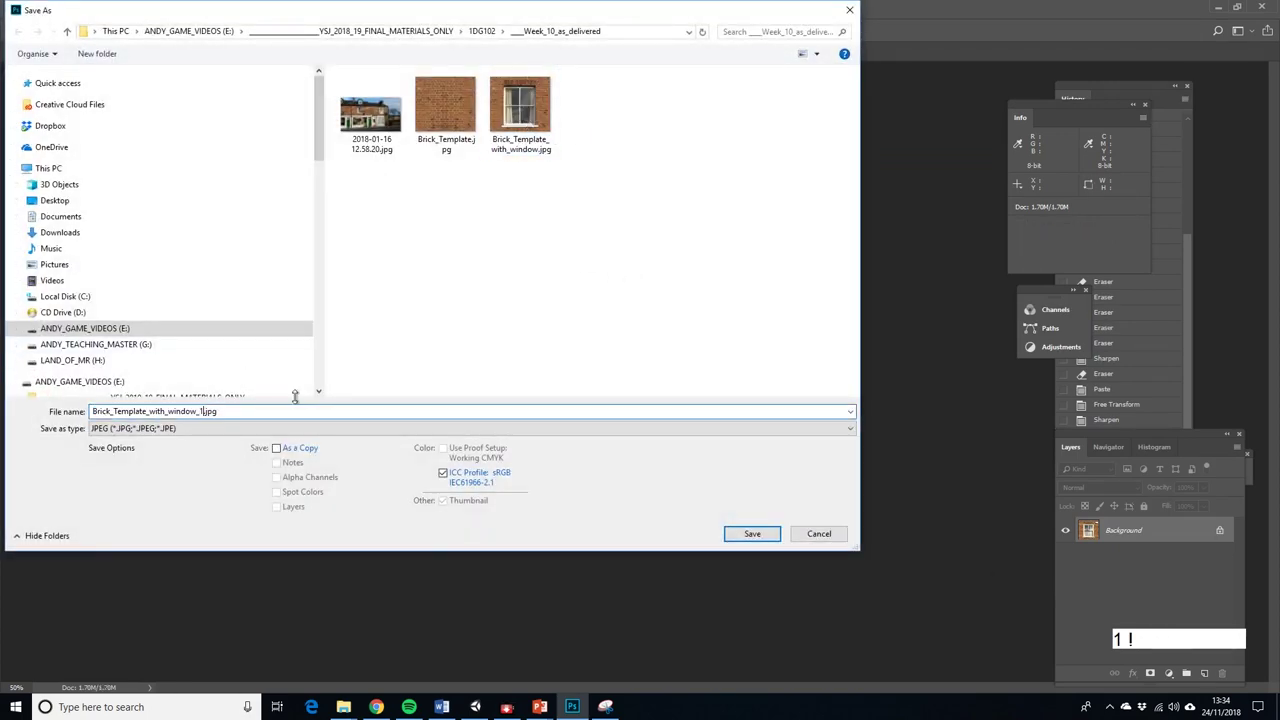
{"action": "left_click", "coordinate": [752, 533]}
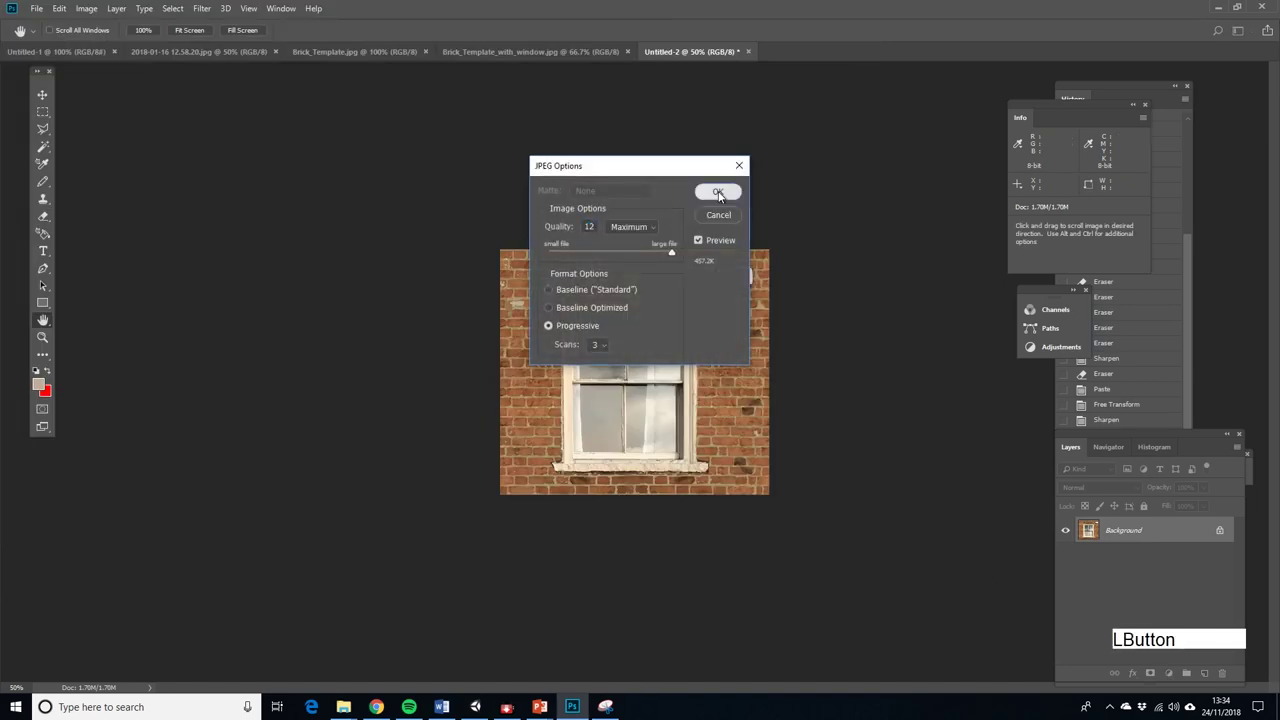
{"action": "left_click", "coordinate": [726, 196]}
Return to the facade photo 2018-01-16 12.58.20.jpg and bring the white shopfront with the cat poster into view
{"action": "left_click", "coordinate": [502, 53]}
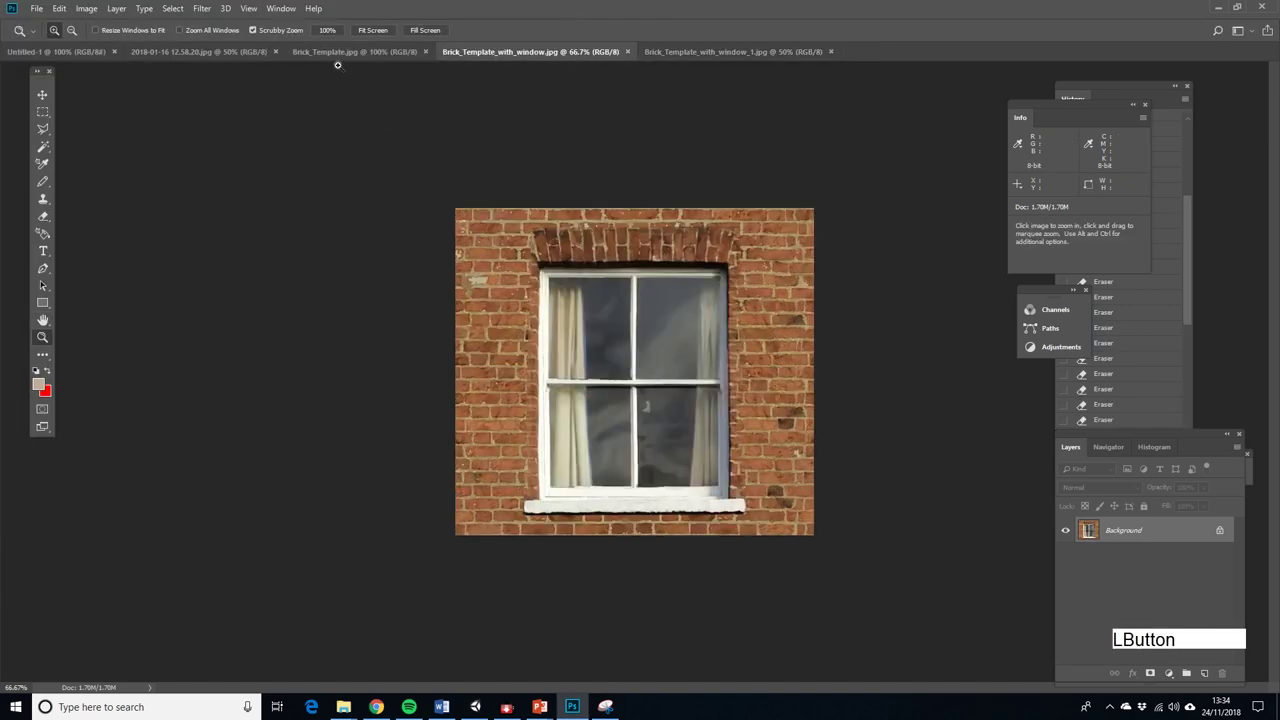
{"action": "left_click", "coordinate": [332, 52]}
{"action": "left_click", "coordinate": [205, 51]}
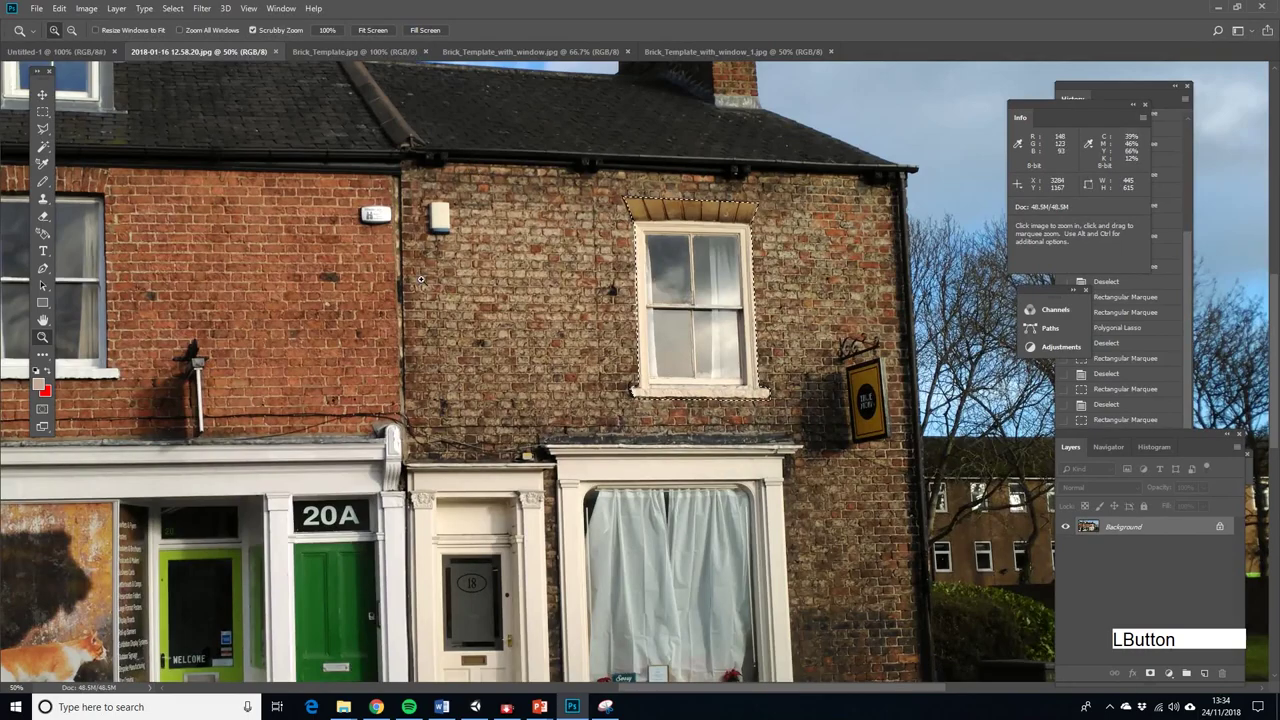
{"action": "key", "text": "space"}
{"action": "left_click_drag", "start_coordinate": [417, 396], "coordinate": [620, 290]}
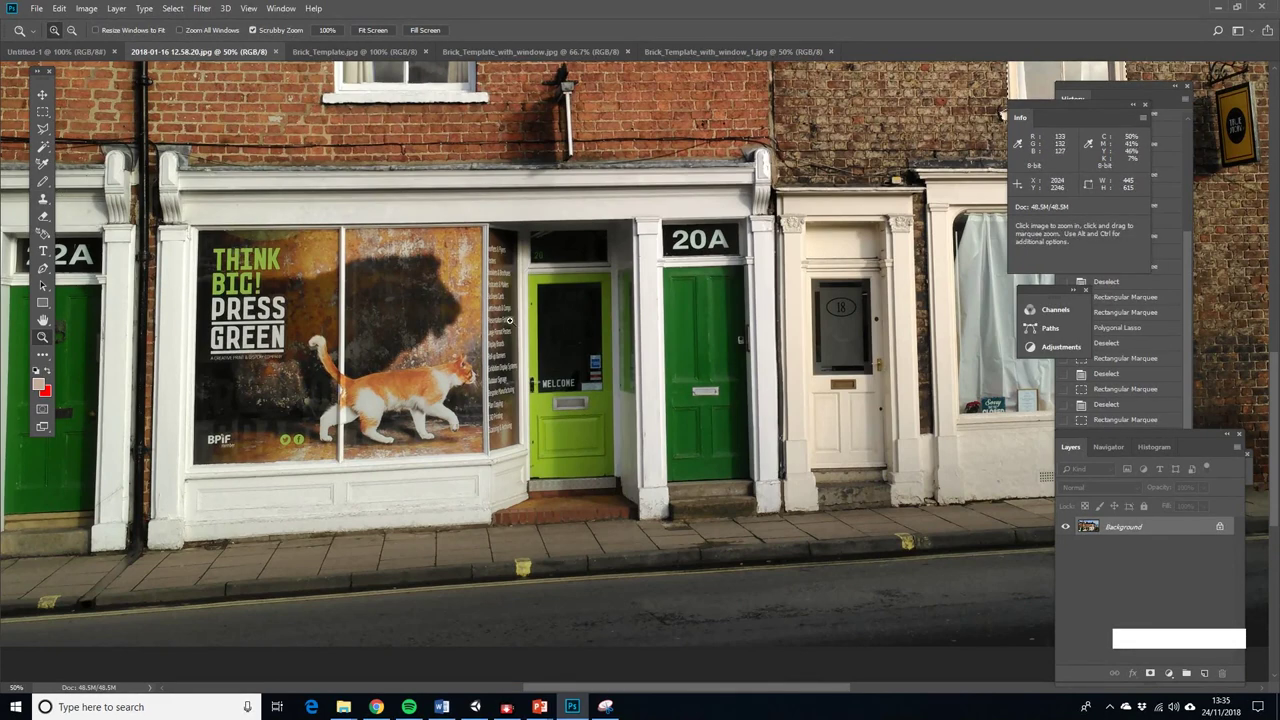
{"action": "key", "text": "alt+Tab"}
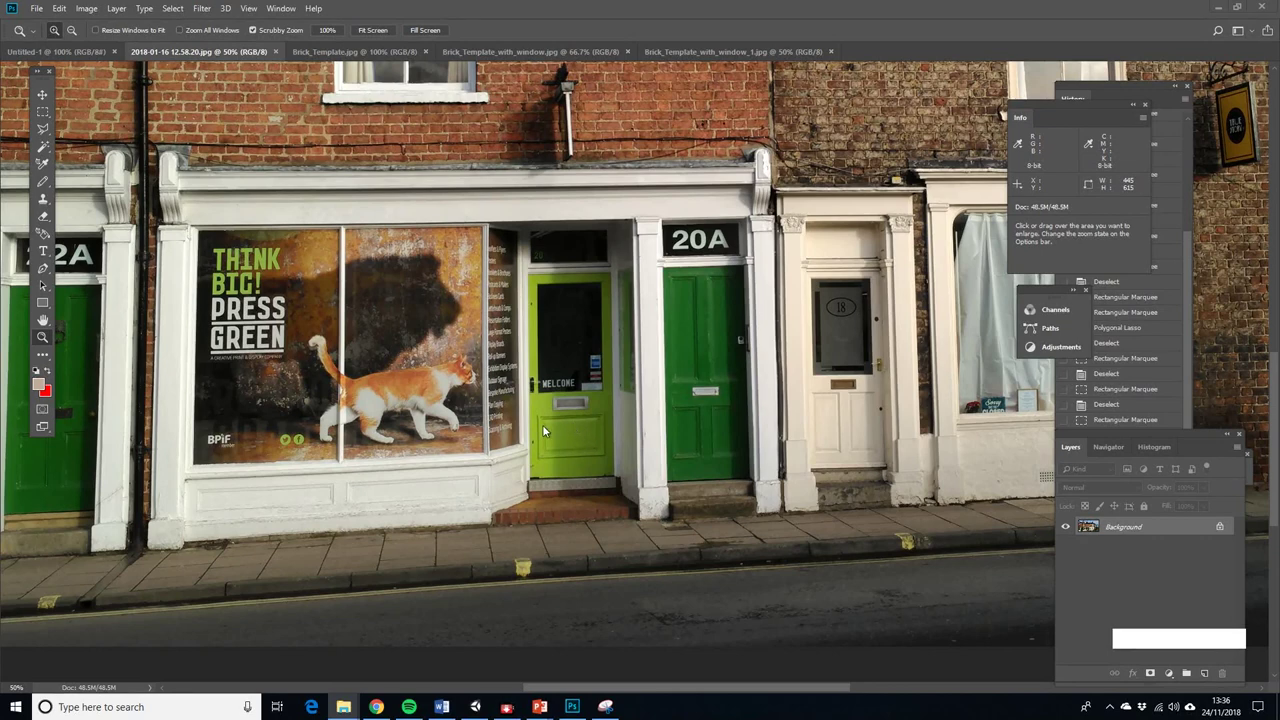
{"action": "left_click", "coordinate": [42, 116]}
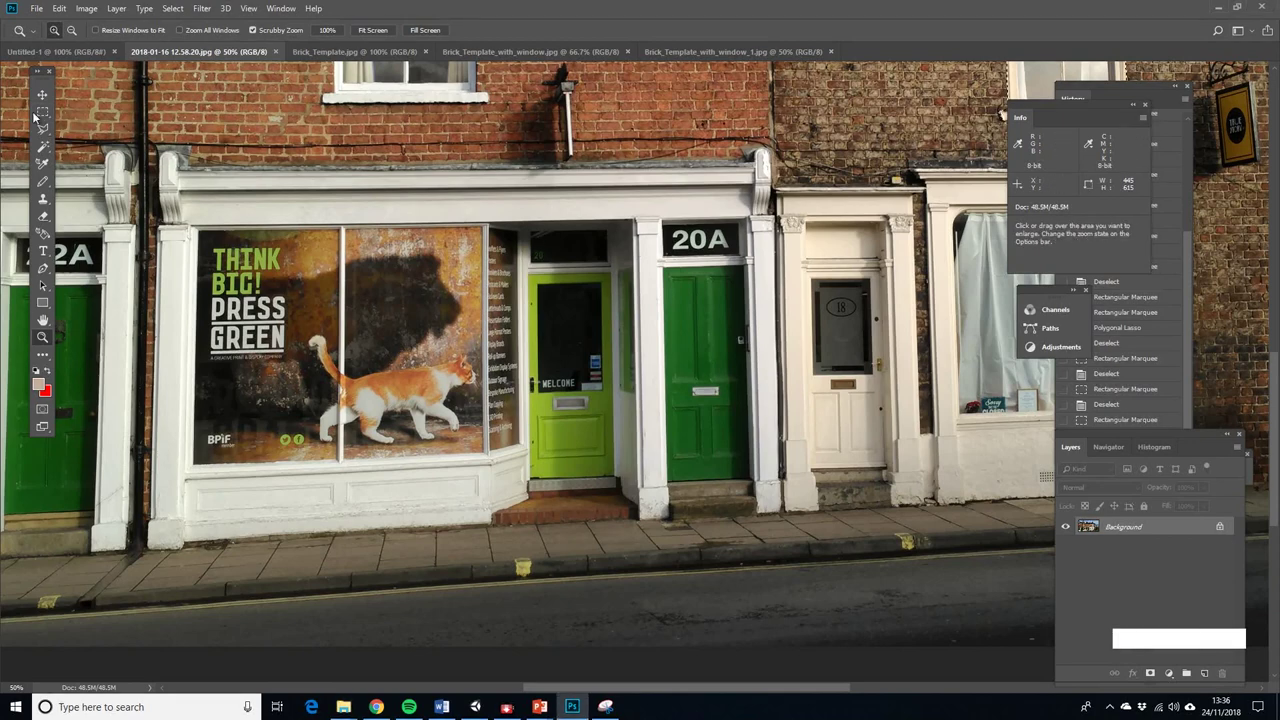
{"action": "left_click", "coordinate": [42, 111]}
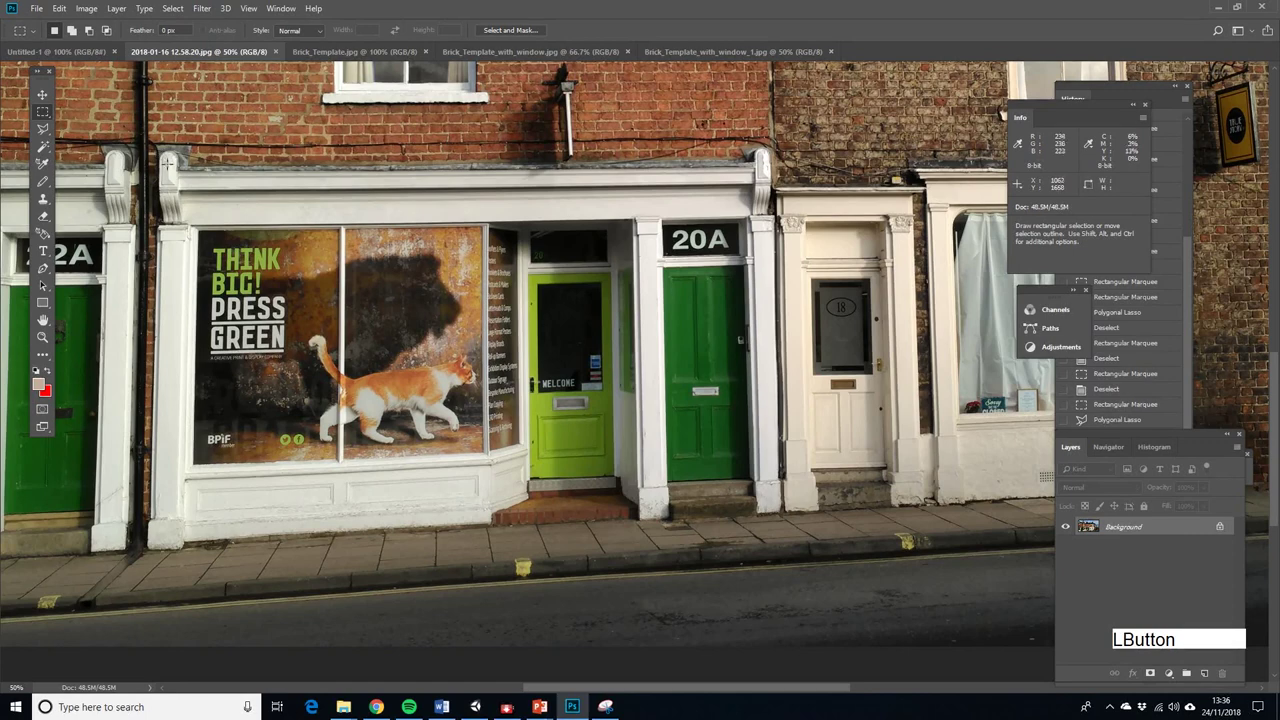
{"action": "left_click", "coordinate": [162, 172]}
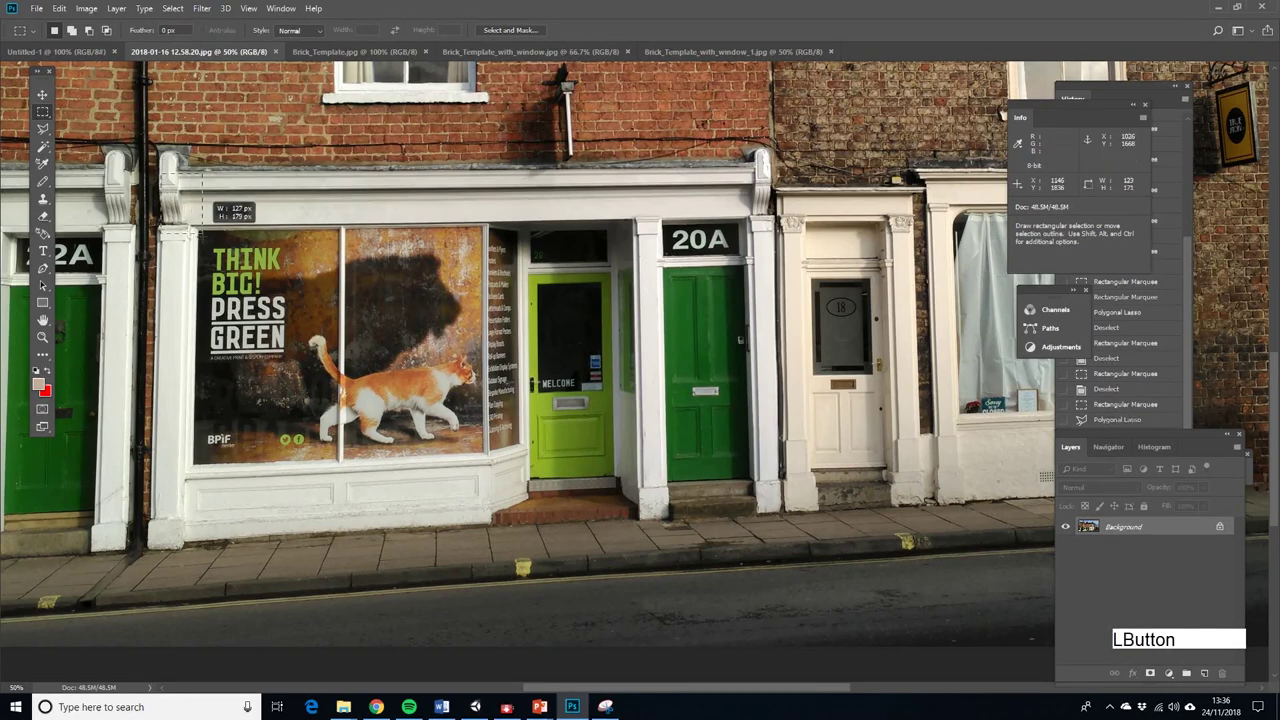
{"action": "left_click_drag", "start_coordinate": [164, 175], "coordinate": [531, 548]}
{"action": "left_click", "coordinate": [531, 548]}
Outline the flat front of the white shopfront around the cat poster window with the Polygonal Lasso, about 1030 × 1131 px
{"action": "left_click", "coordinate": [44, 128]}
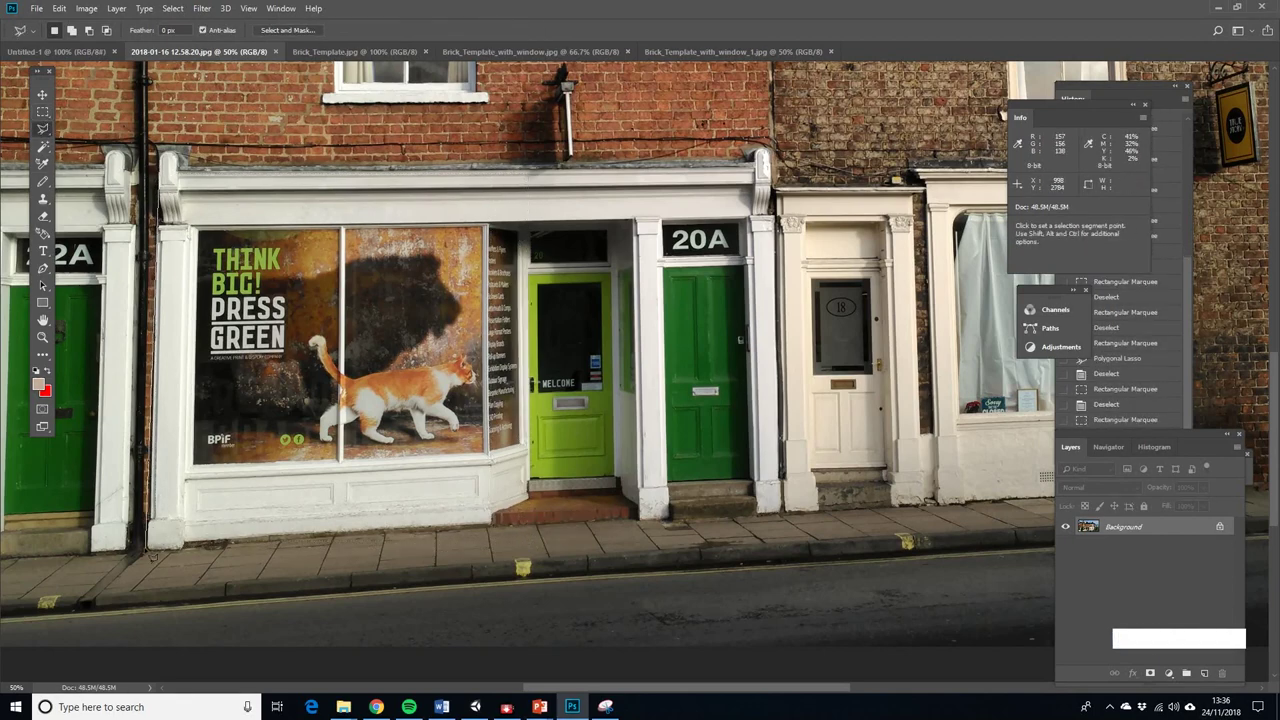
{"action": "left_click", "coordinate": [154, 553]}
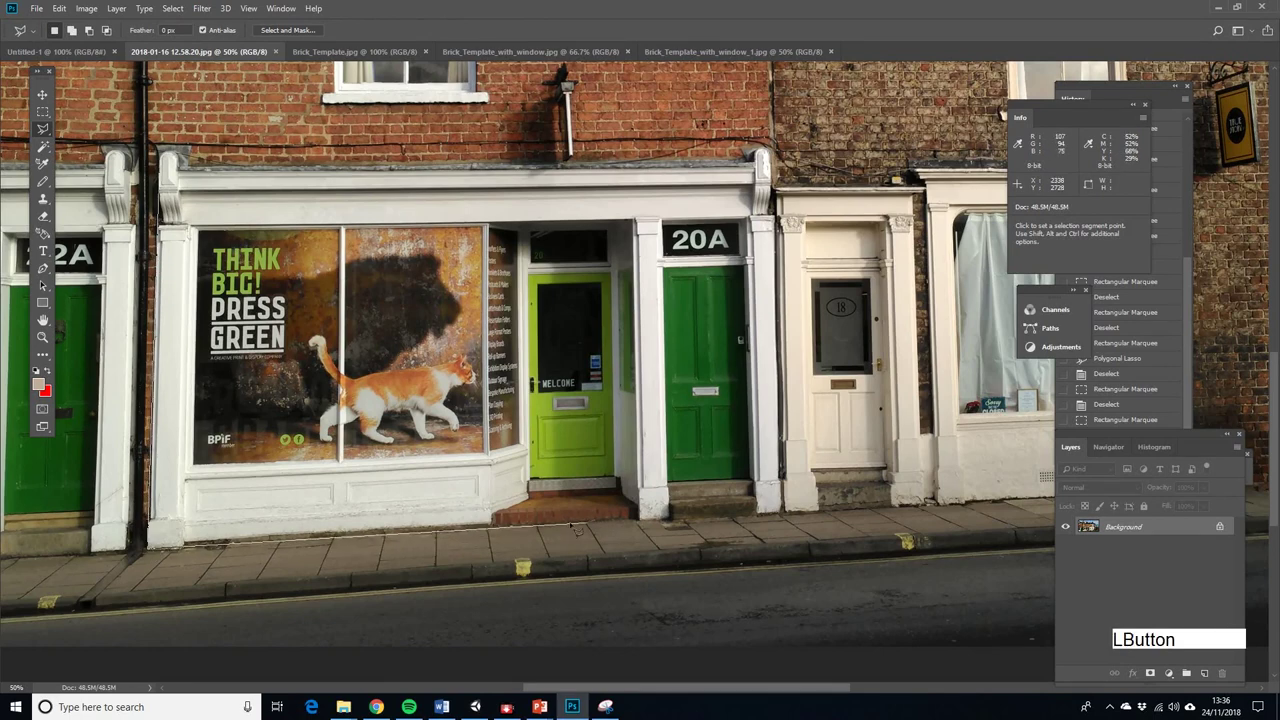
{"action": "left_click", "coordinate": [490, 528]}
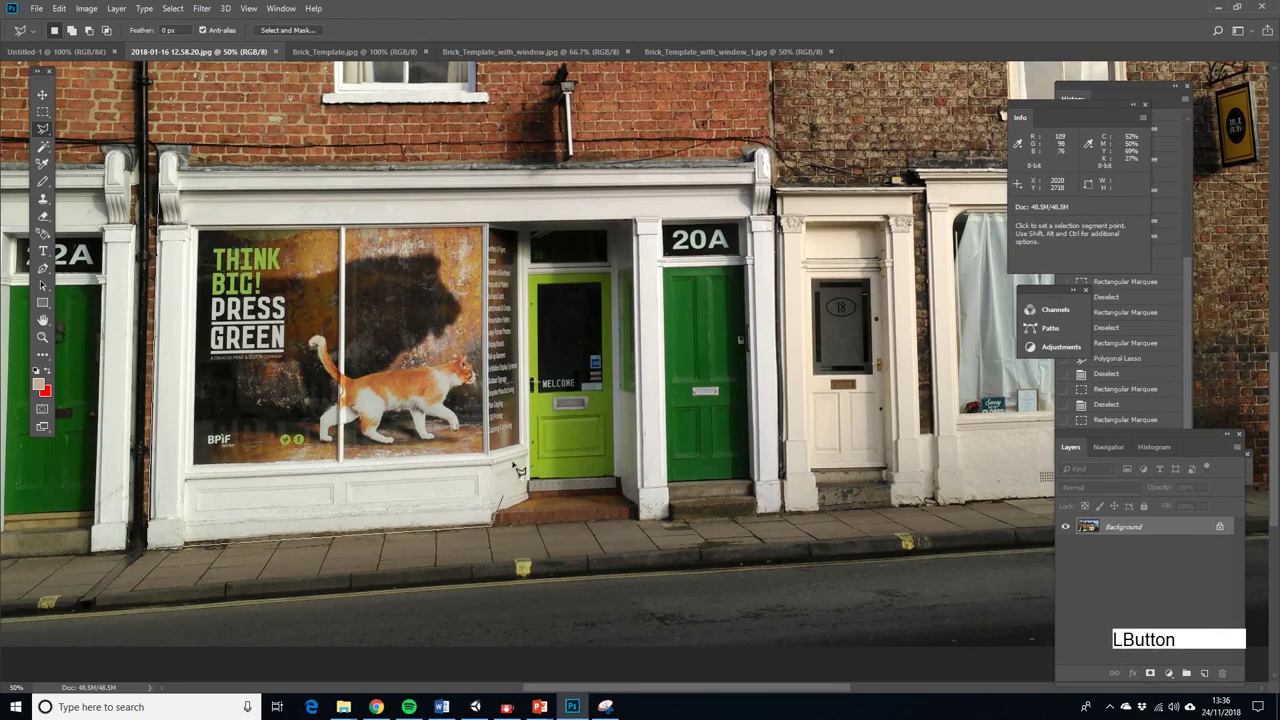
{"action": "left_click", "coordinate": [487, 175]}
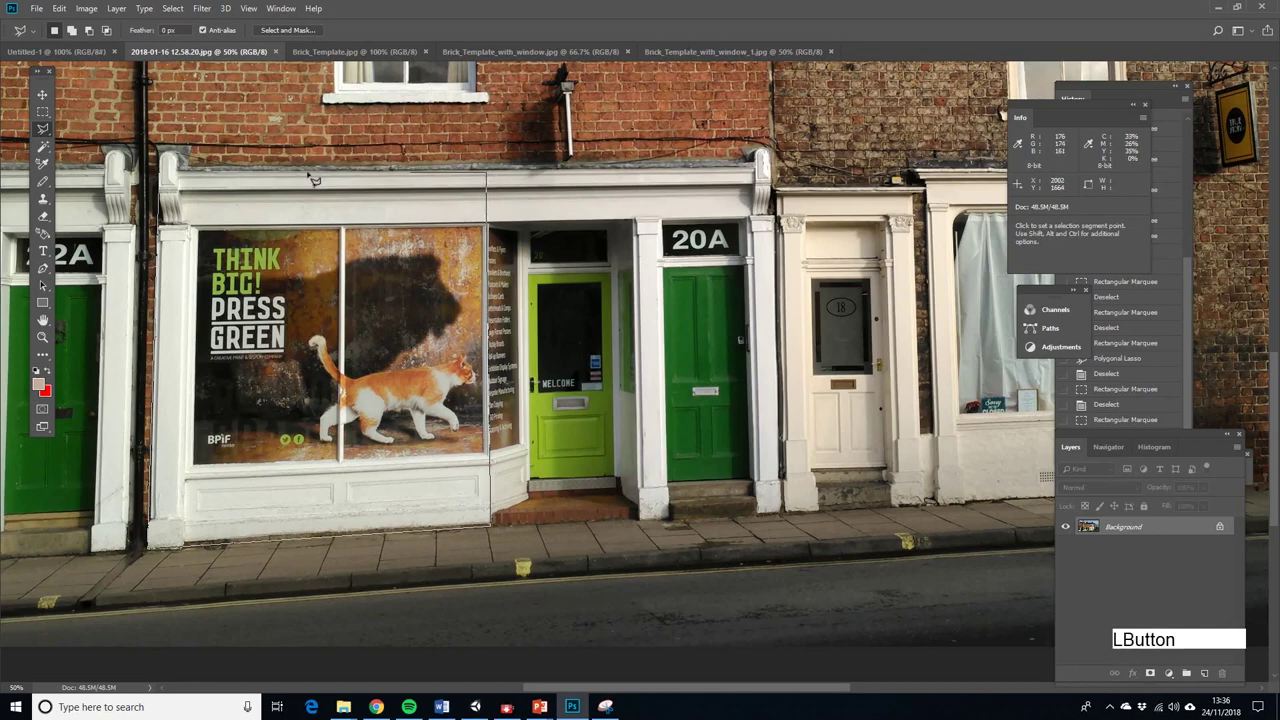
{"action": "left_click", "coordinate": [167, 183]}
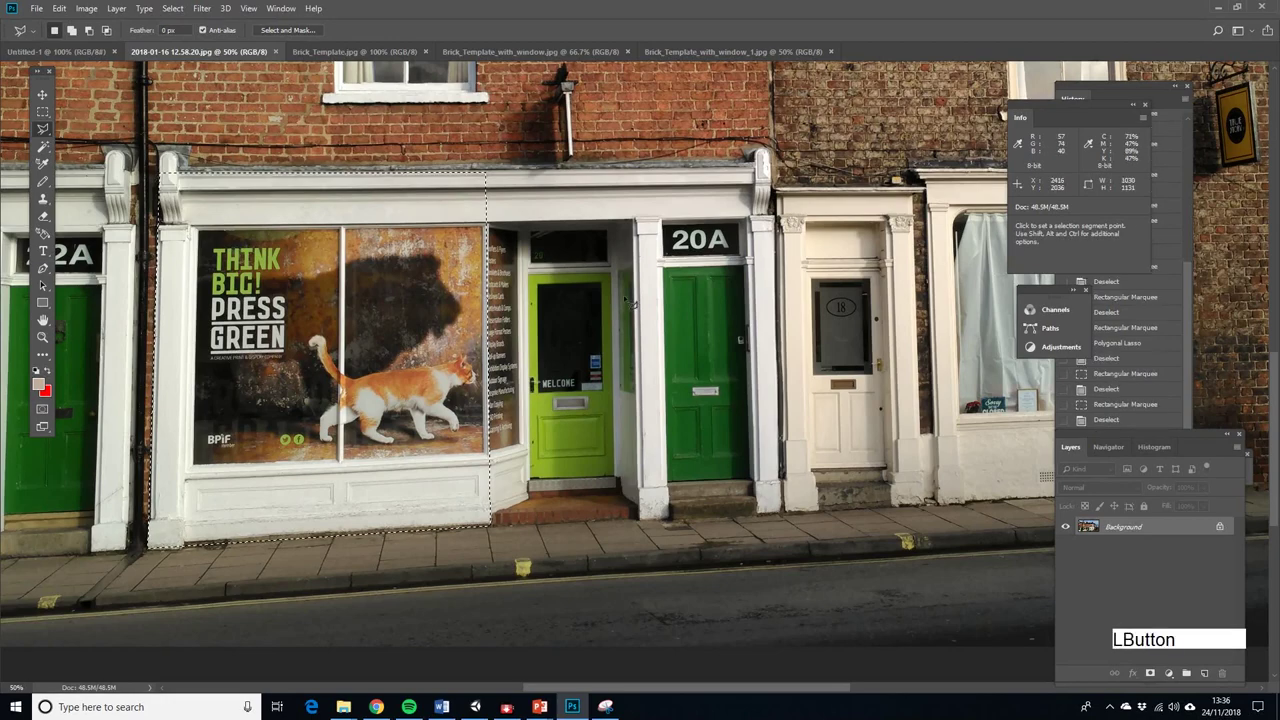
Copy the outlined cat poster shopfront and paste it into a new clipboard-sized document of 1030 × 1131 px
{"action": "left_click", "coordinate": [59, 9]}
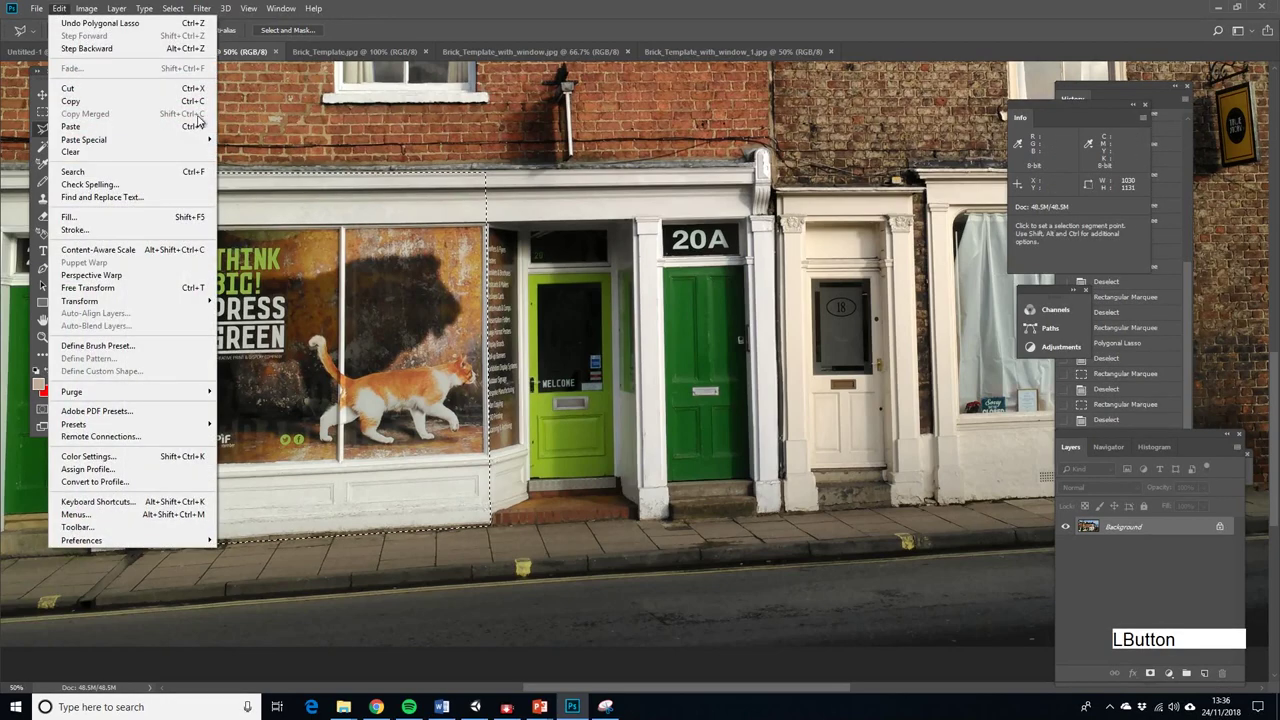
{"action": "left_click", "coordinate": [92, 88]}
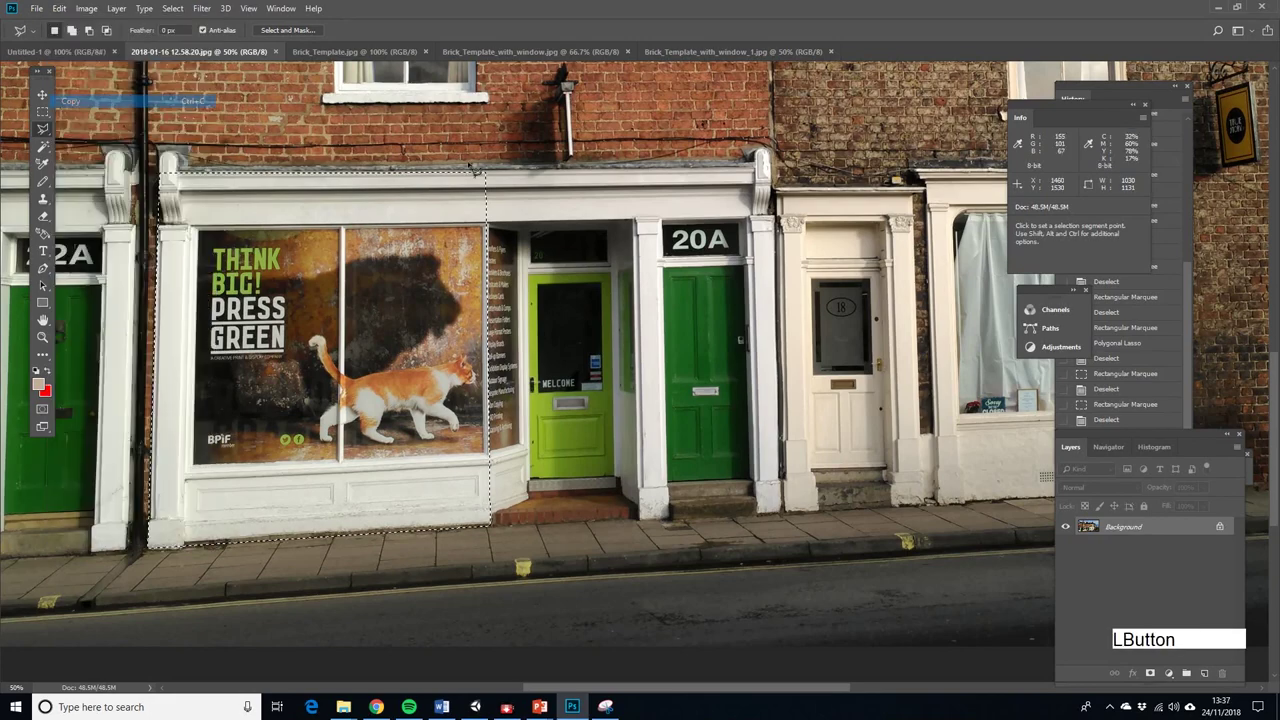
{"action": "left_click", "coordinate": [36, 8]}
{"action": "left_click", "coordinate": [57, 25]}
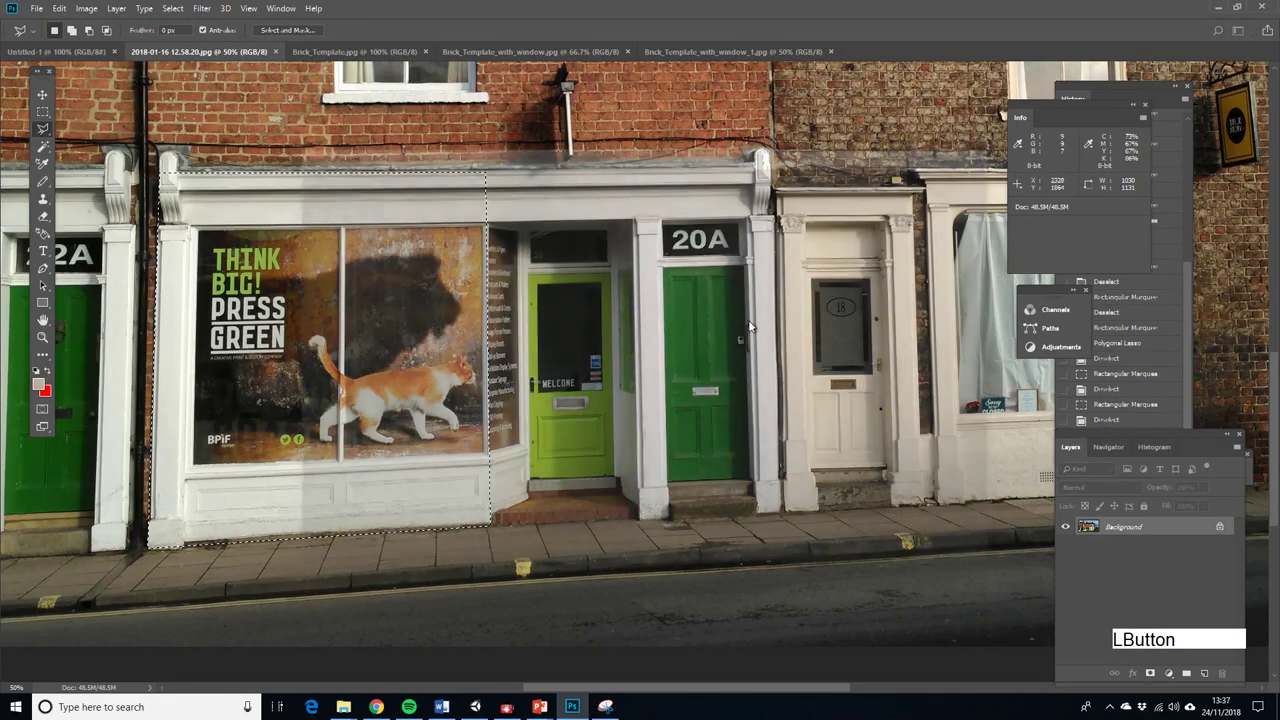
{"action": "left_click", "coordinate": [906, 543]}
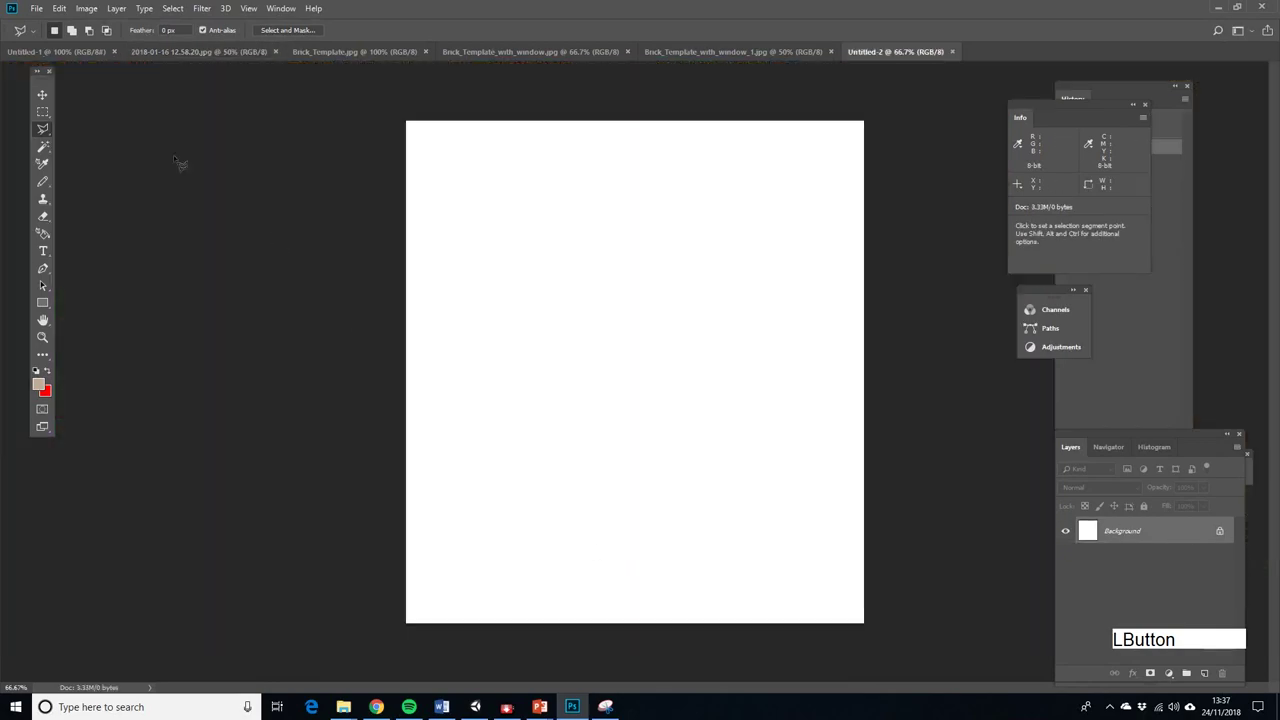
{"action": "left_click", "coordinate": [59, 8]}
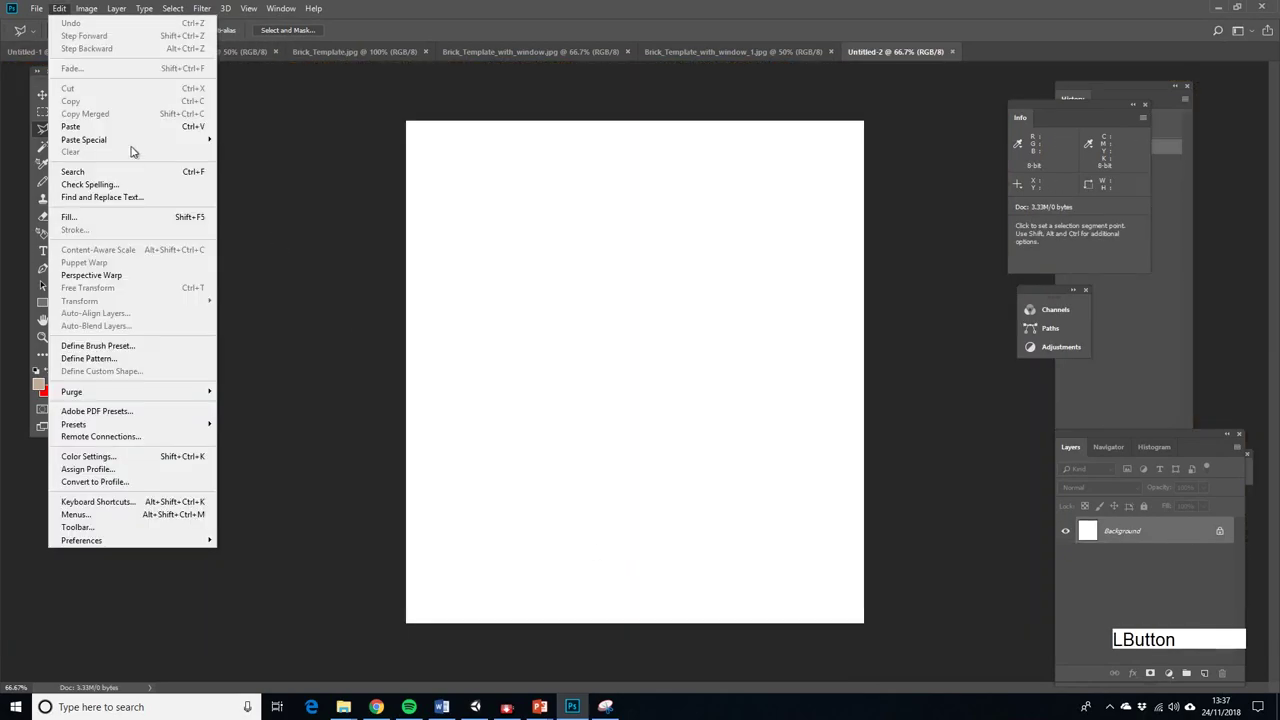
{"action": "left_click", "coordinate": [84, 128]}
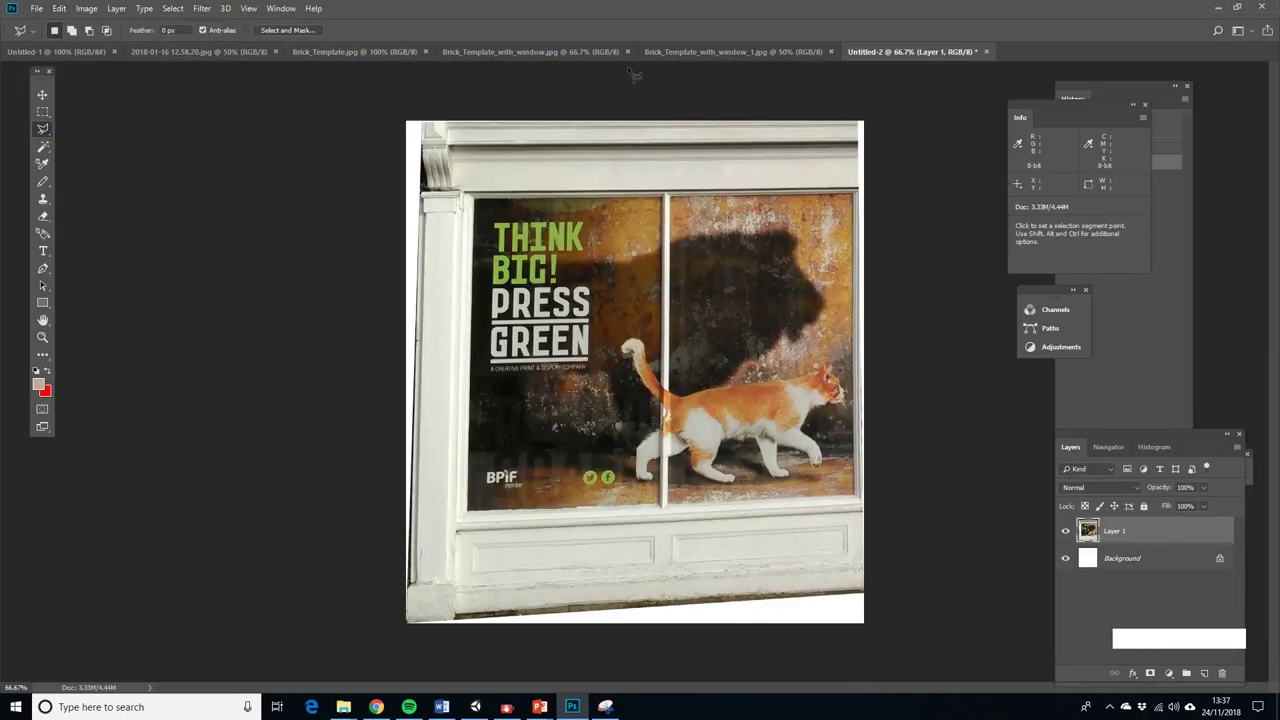
Try cutting the outlined shopfront out of the facade photo 2018-01-16 12.58.20.jpg, and undo the cut
{"action": "left_click", "coordinate": [368, 52]}
{"action": "left_click", "coordinate": [473, 52]}
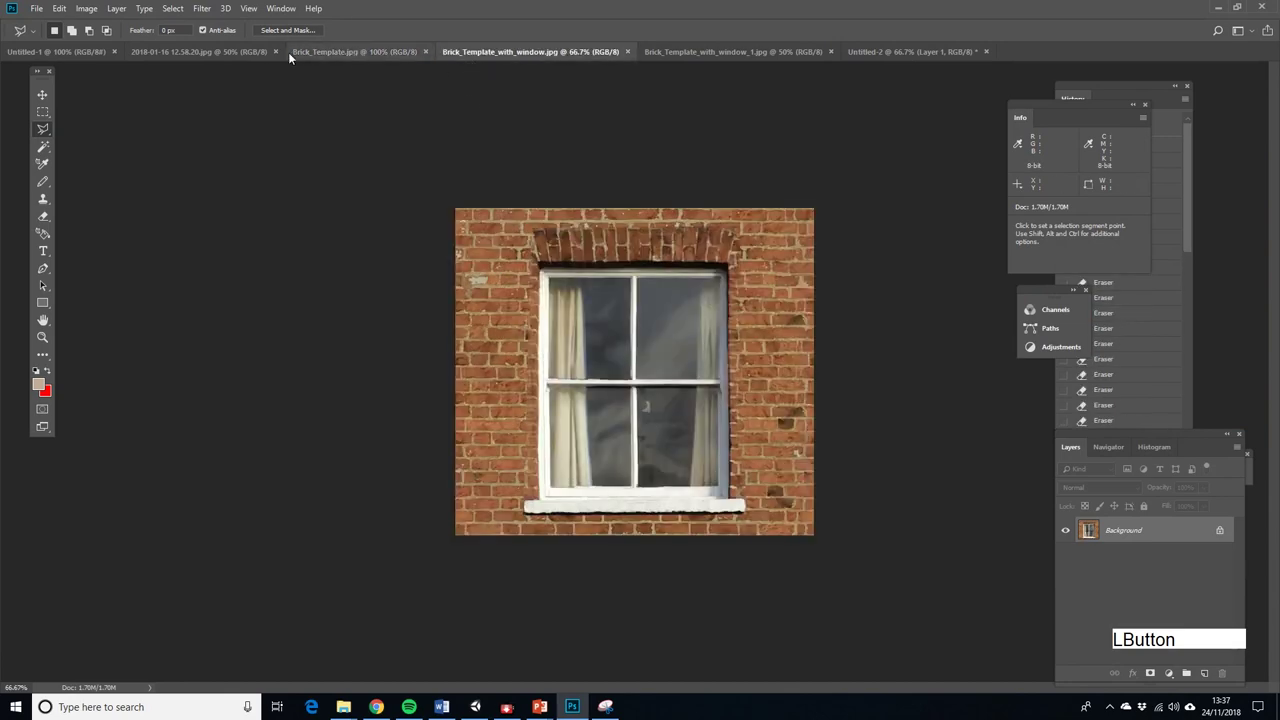
{"action": "left_click", "coordinate": [210, 52]}
{"action": "left_click", "coordinate": [60, 8]}
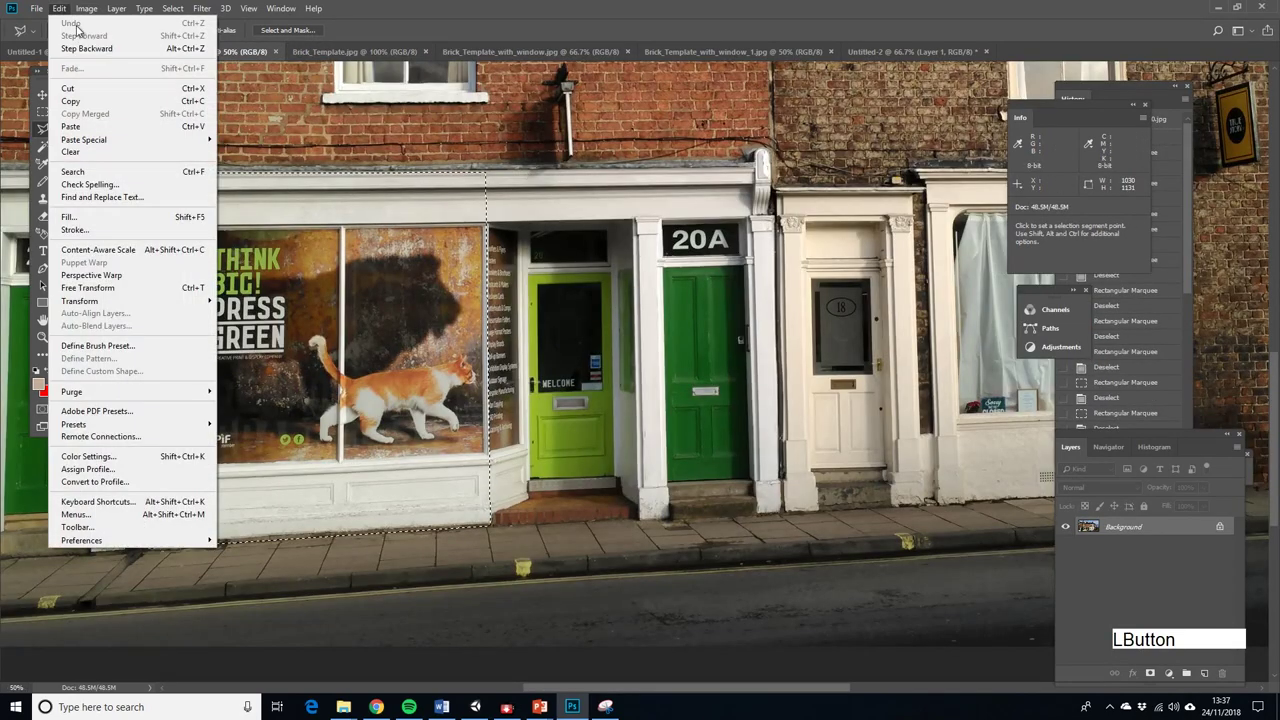
{"action": "left_click", "coordinate": [68, 88]}
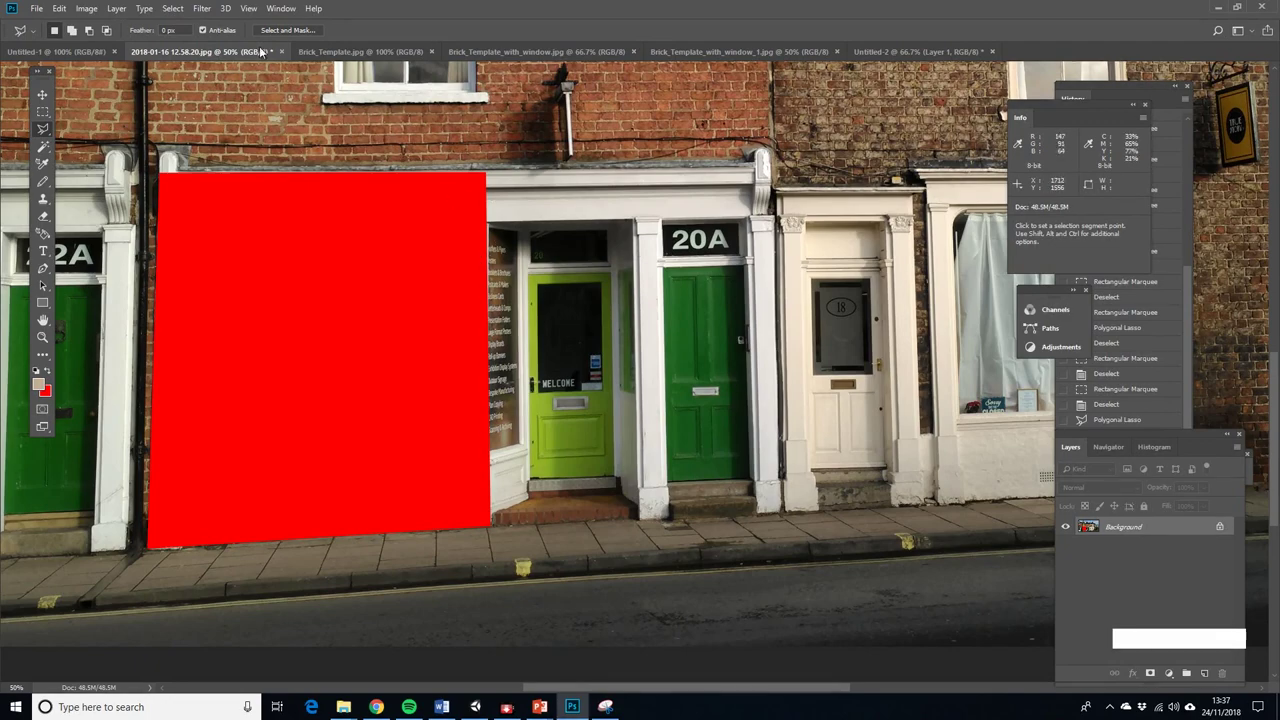
{"action": "left_click", "coordinate": [59, 8]}
{"action": "left_click", "coordinate": [88, 50]}
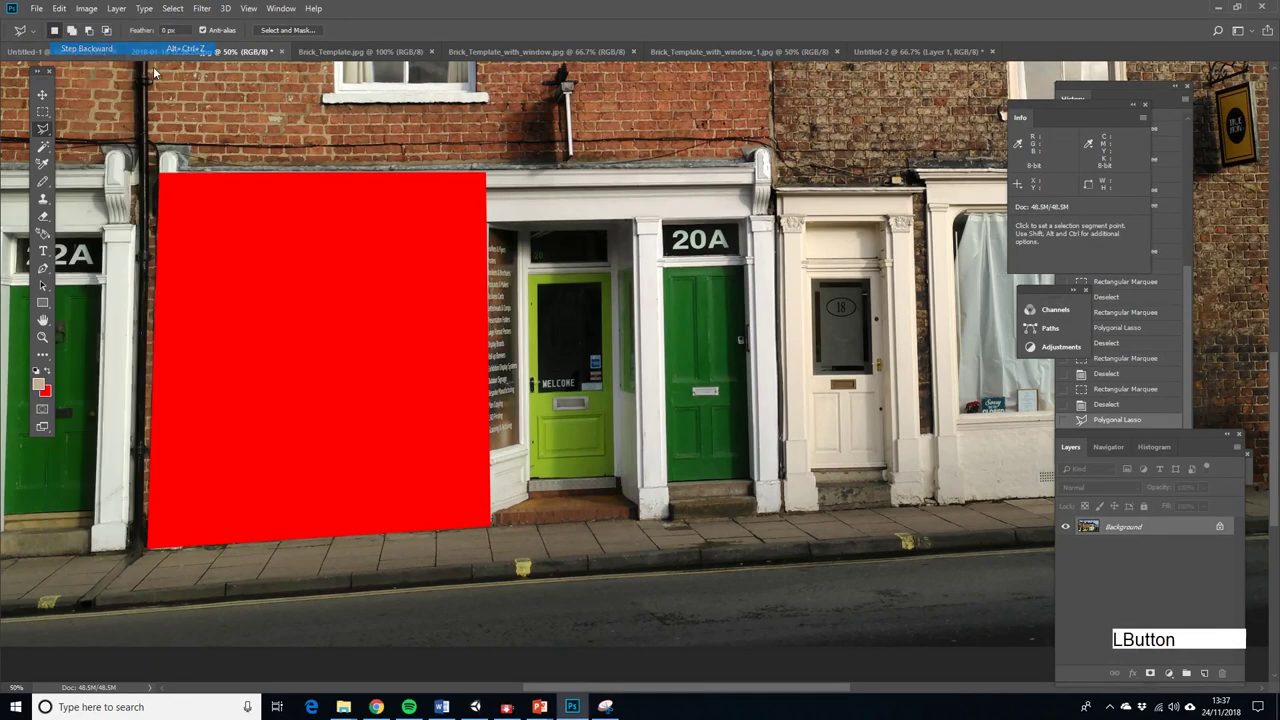
Distort the pasted shopfront in Untitled-2 by its corners to straighten its edges and fill the canvas, and apply the transformation
{"action": "left_click", "coordinate": [920, 51]}
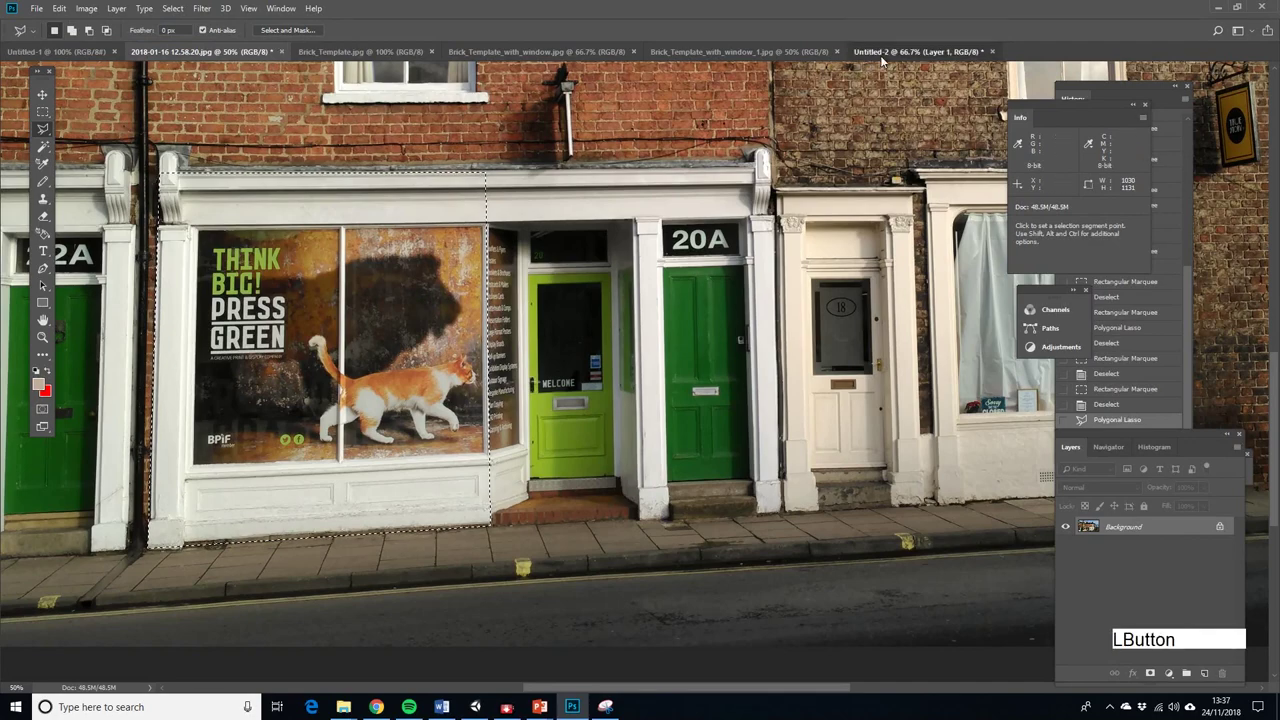
{"action": "left_click", "coordinate": [60, 9]}
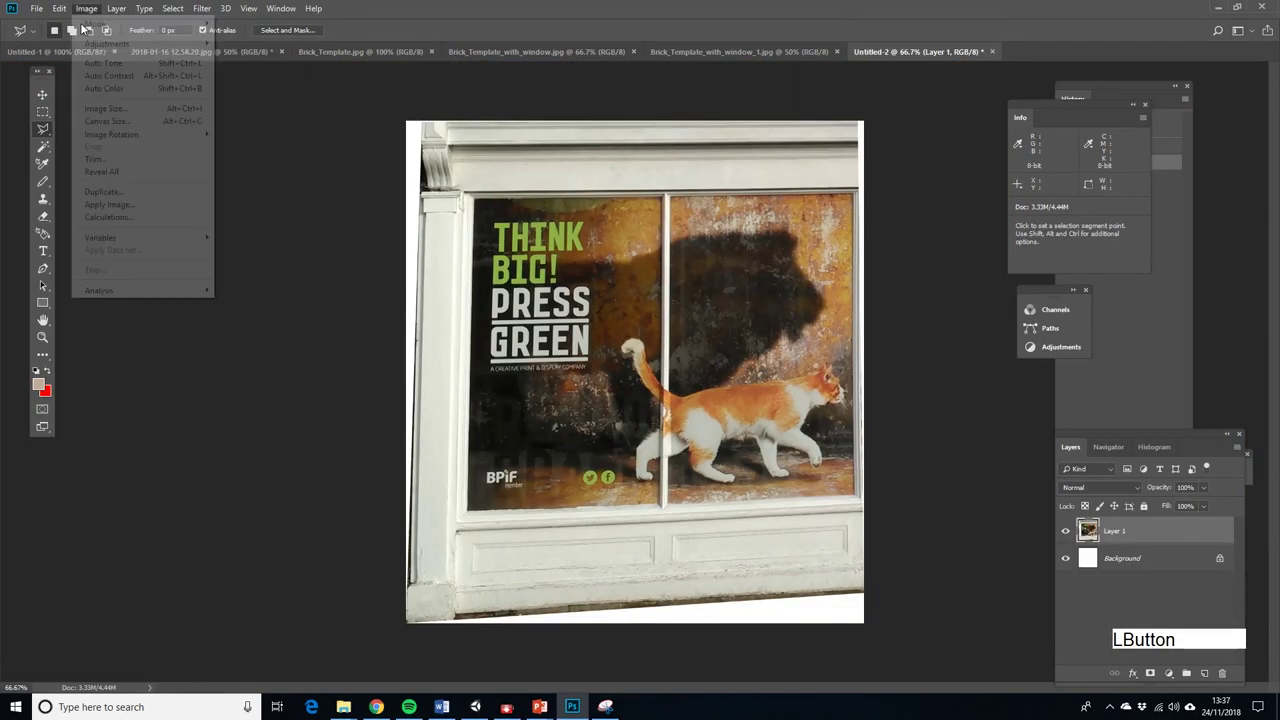
{"action": "mouse_move", "coordinate": [134, 300]}
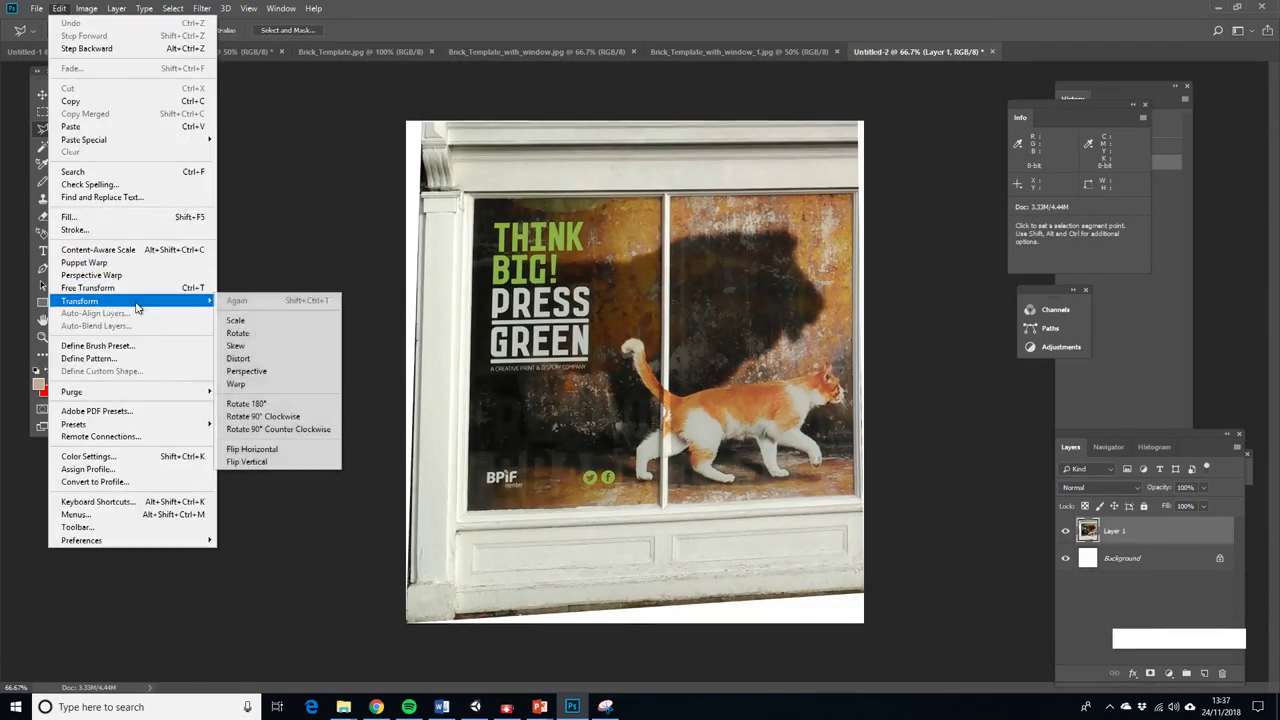
{"action": "left_click", "coordinate": [250, 358]}
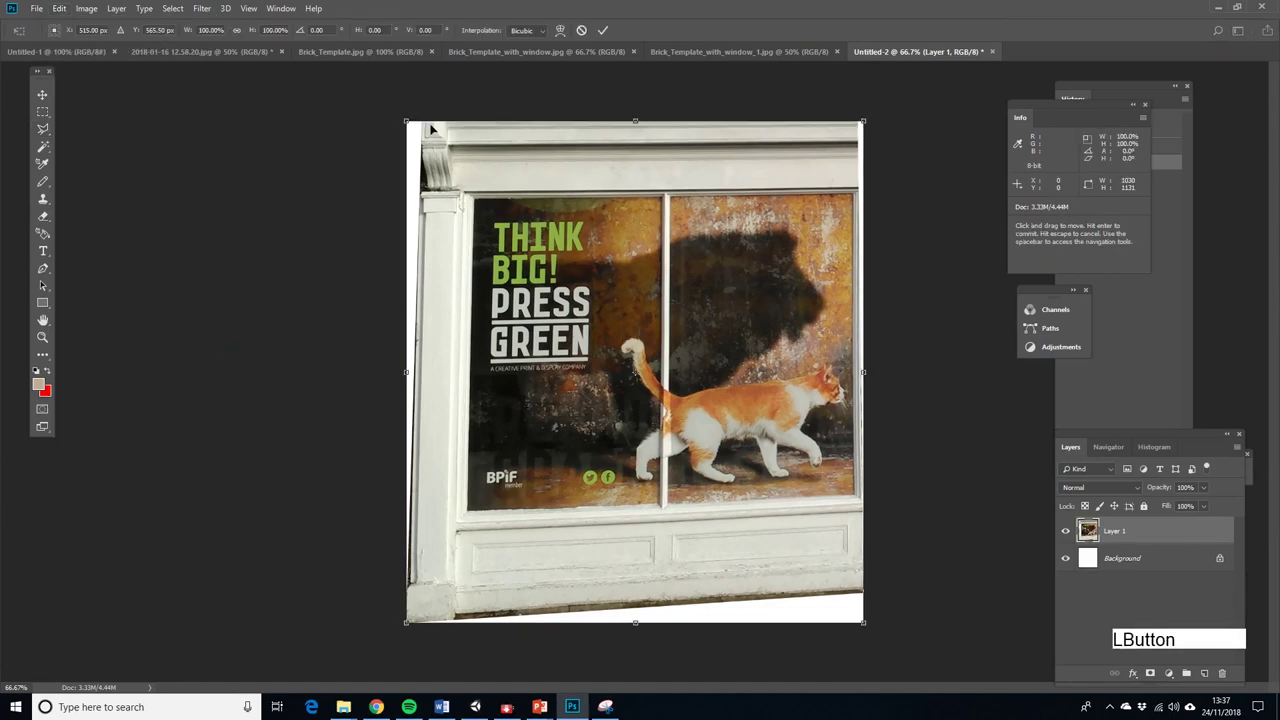
{"action": "left_click_drag", "start_coordinate": [406, 122], "coordinate": [392, 123]}
{"action": "left_click_drag", "start_coordinate": [866, 626], "coordinate": [863, 656]}
{"action": "mouse_move", "coordinate": [863, 121]}
{"action": "left_mouse_down"}
{"action": "mouse_move", "coordinate": [877, 121]}
{"action": "mouse_move", "coordinate": [870, 110]}
{"action": "left_mouse_up"}
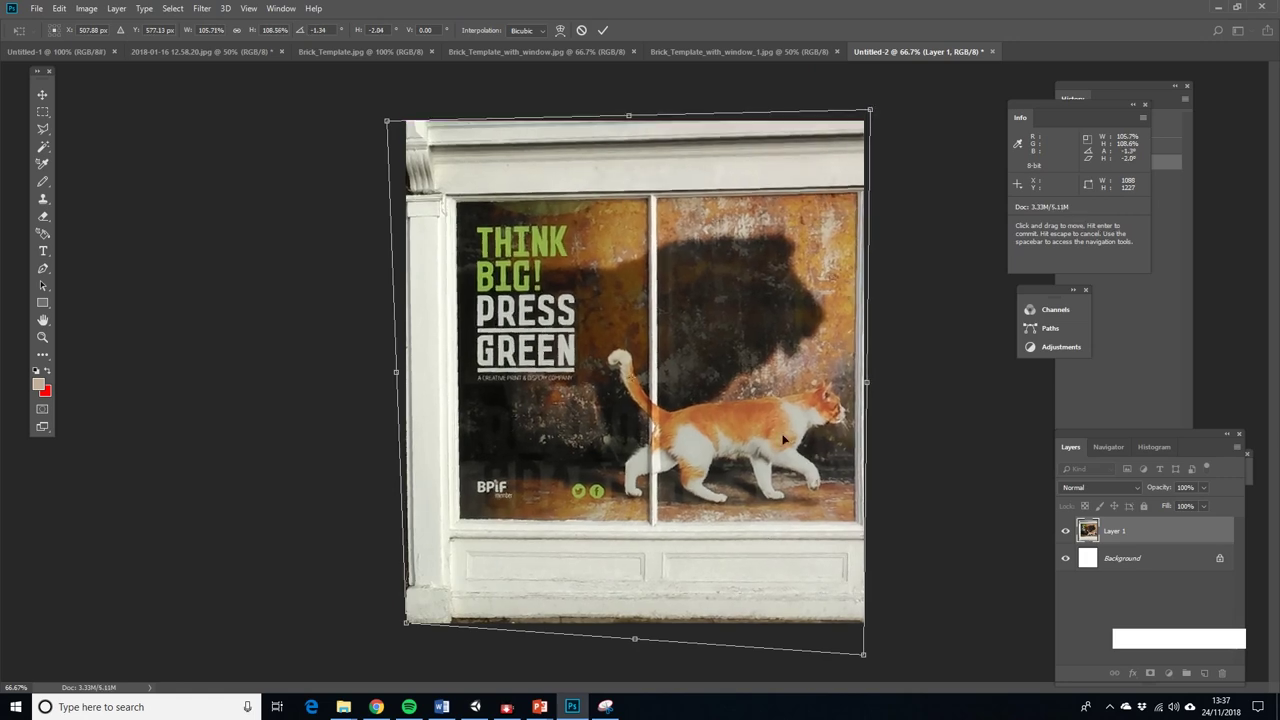
{"action": "left_click_drag", "start_coordinate": [870, 111], "coordinate": [871, 121]}
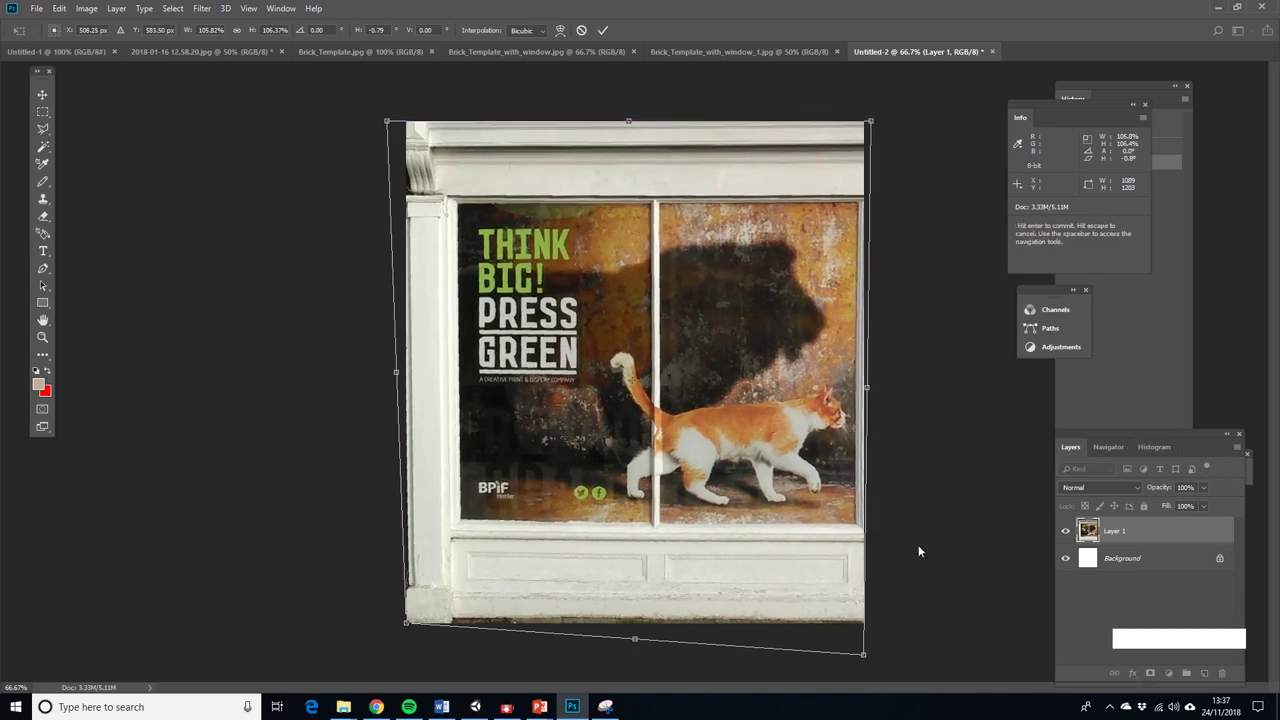
{"action": "left_click_drag", "start_coordinate": [865, 658], "coordinate": [864, 652]}
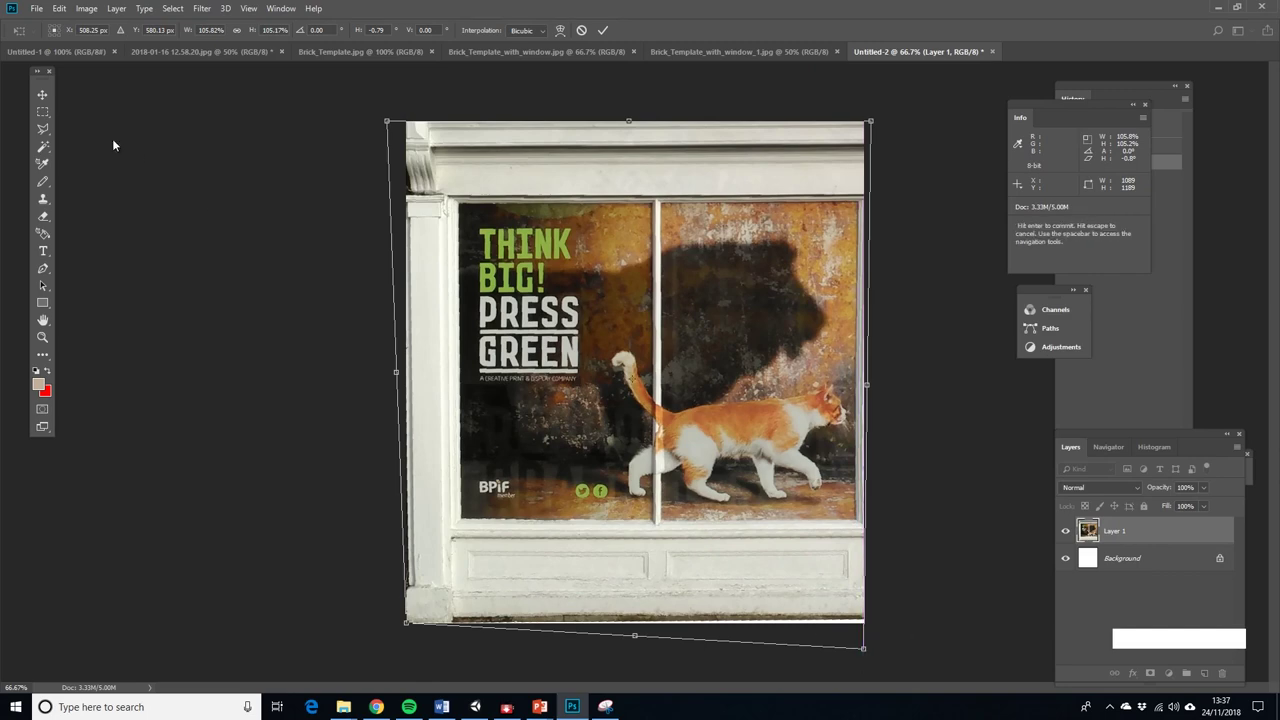
{"action": "left_click", "coordinate": [42, 111]}
{"action": "left_click", "coordinate": [515, 284]}
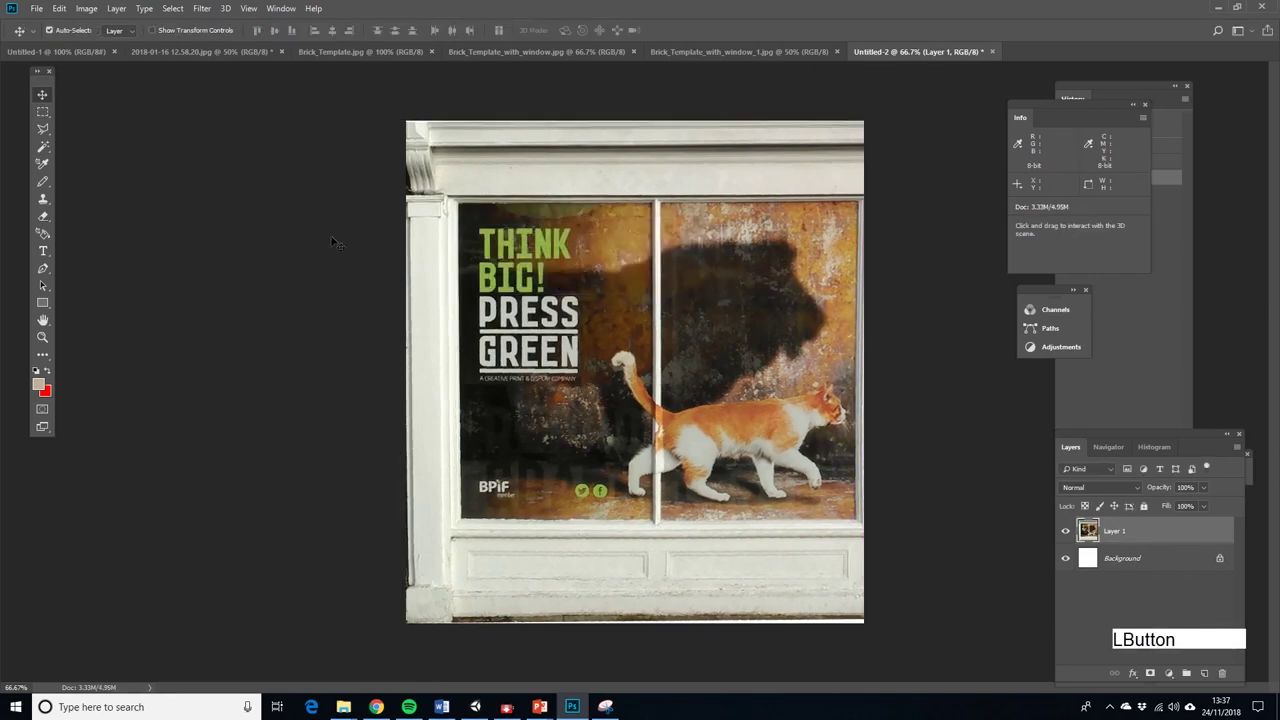
Crop the straightened shopfront to a rectangular selection of about 1028 × 1103 px that excludes the uneven bottom strip, and deselect
{"action": "left_click", "coordinate": [42, 111]}
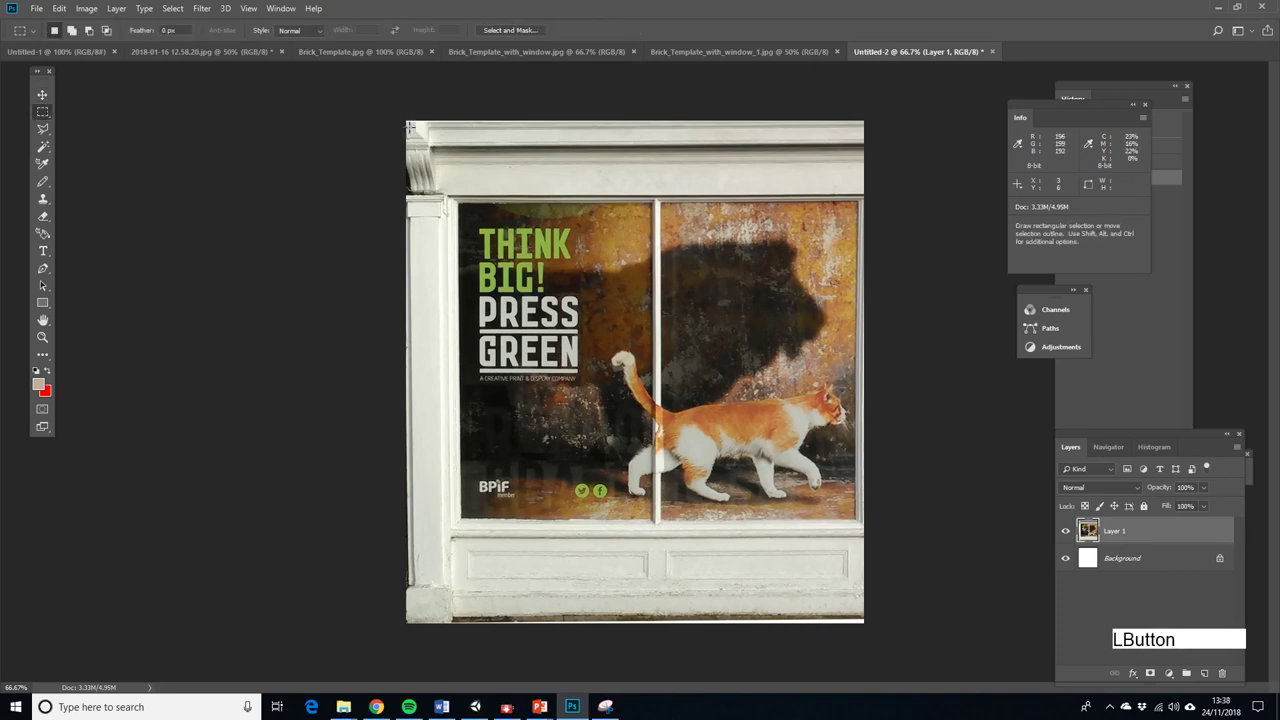
{"action": "left_click_drag", "start_coordinate": [409, 127], "coordinate": [866, 613]}
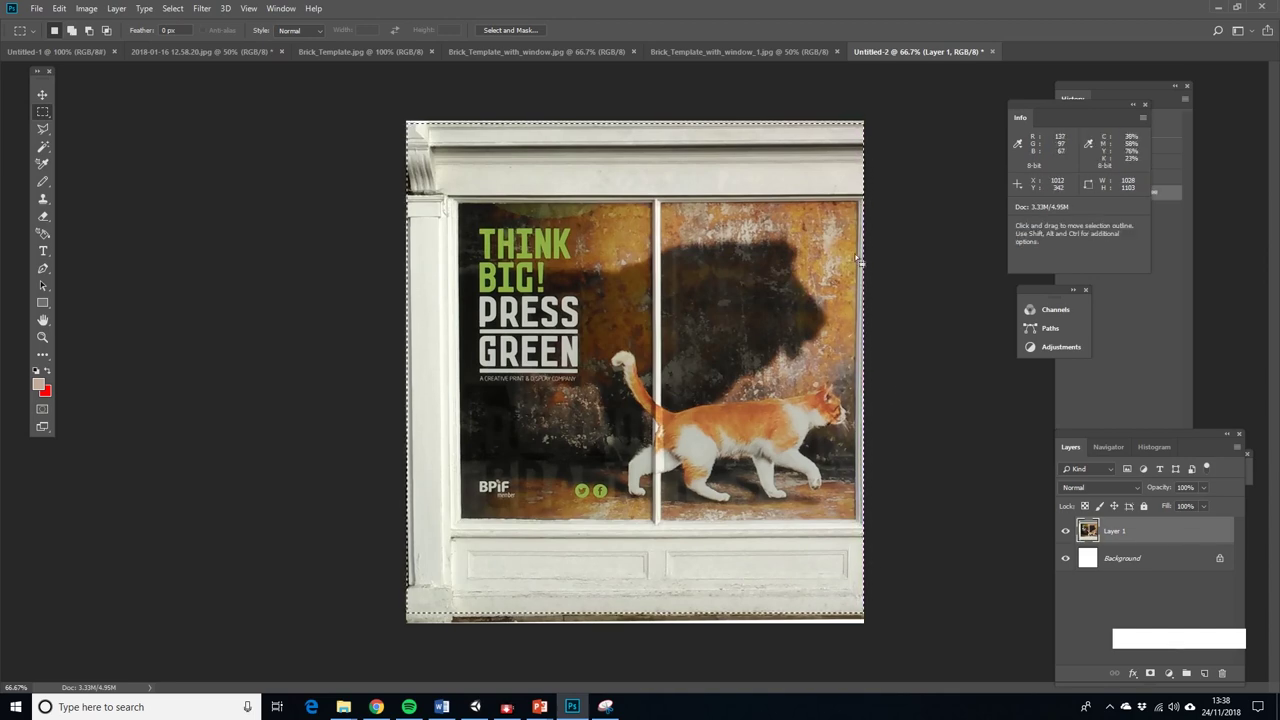
{"action": "left_click", "coordinate": [86, 8]}
{"action": "left_click", "coordinate": [105, 153]}
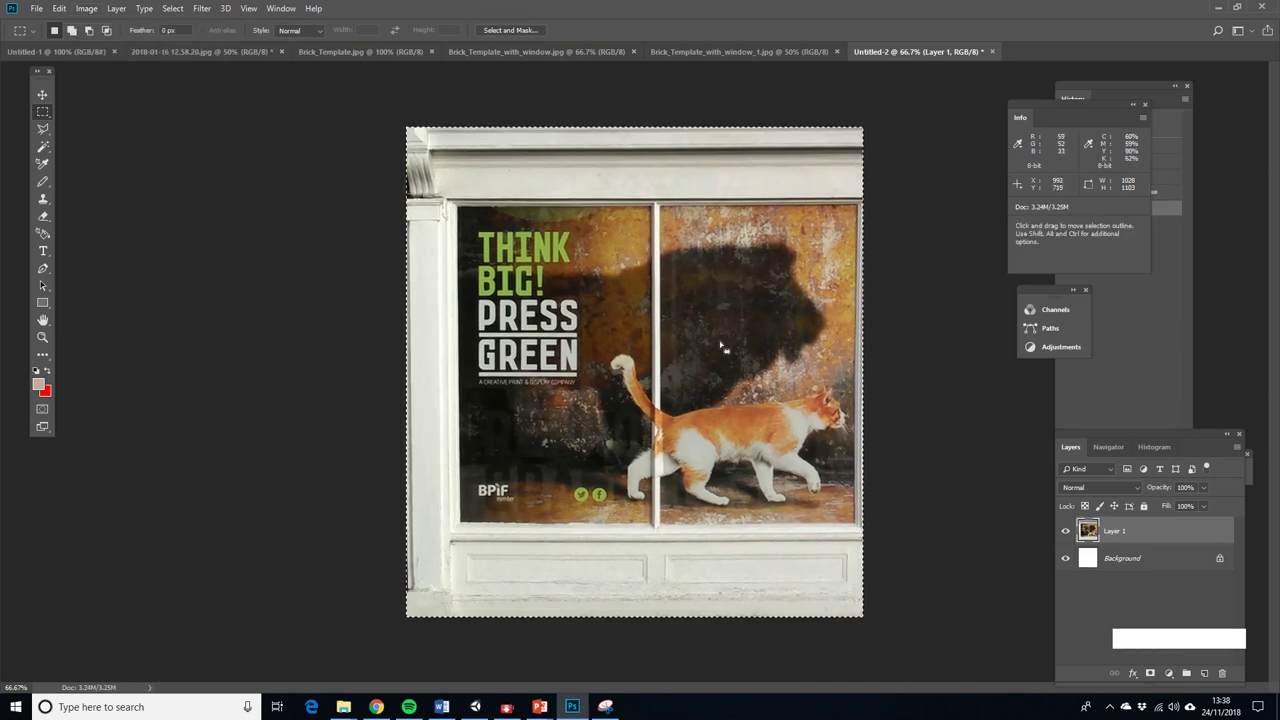
{"action": "left_click", "coordinate": [287, 188]}
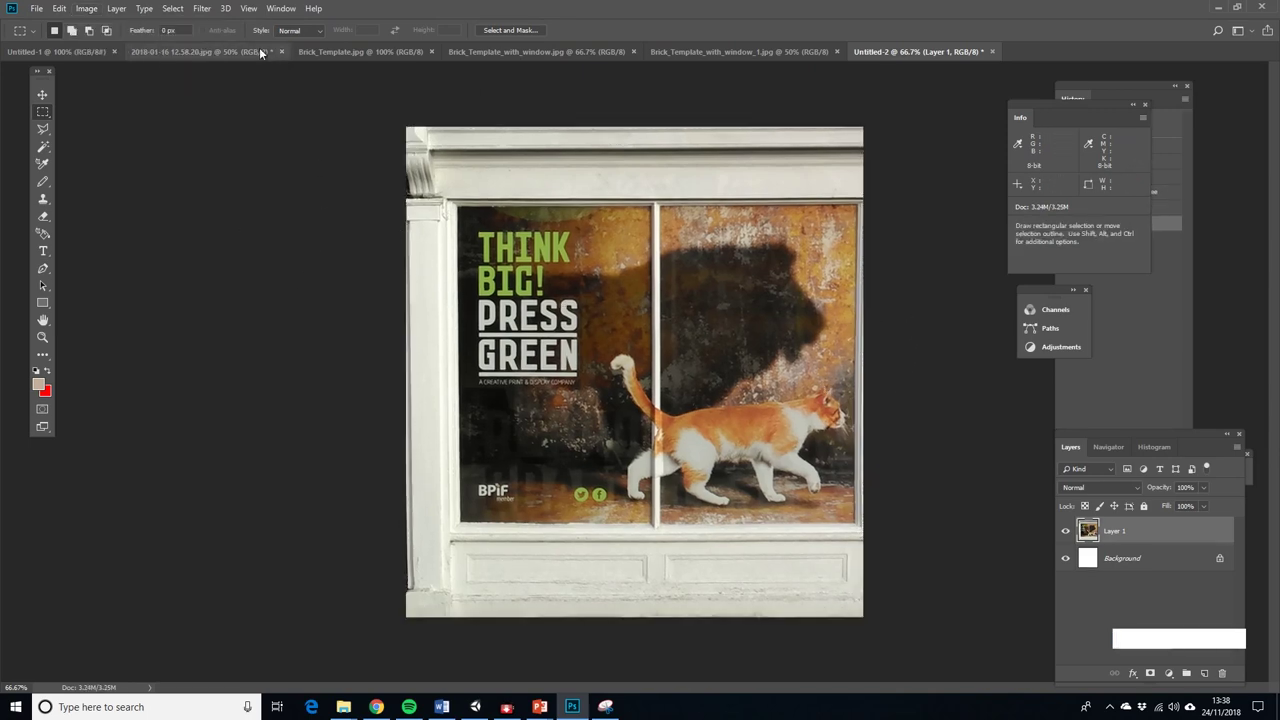
In the facade photo, outline the shopfront's two green doors with the Polygonal Lasso, from the cat poster's edge to the end pillar, about 896 × 1091 px
{"action": "left_click", "coordinate": [200, 52]}
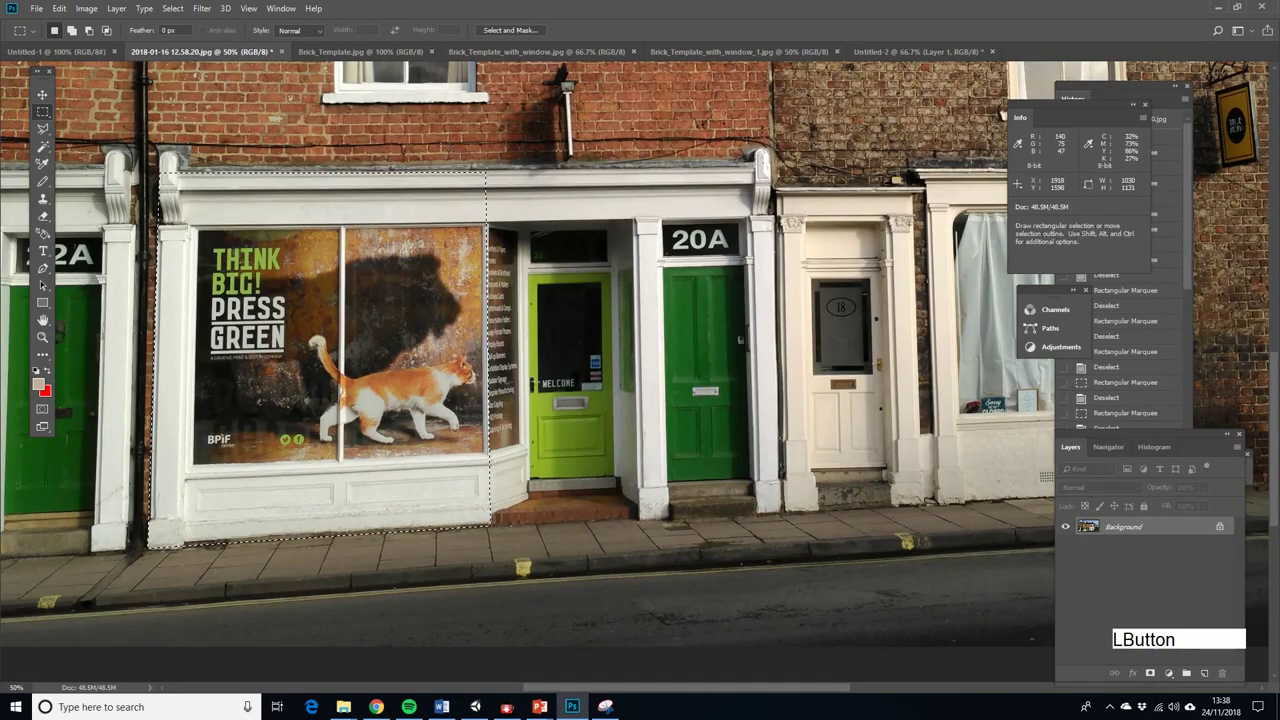
{"action": "left_click", "coordinate": [43, 128]}
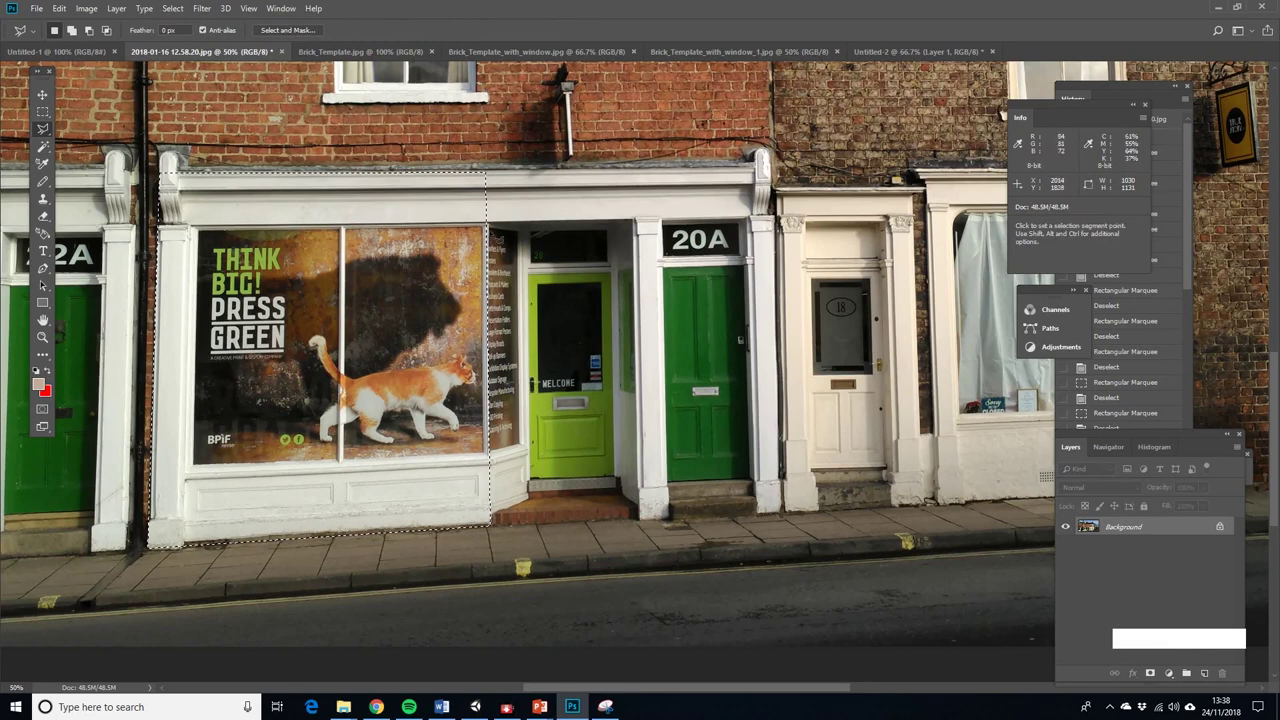
{"action": "left_click", "coordinate": [478, 176]}
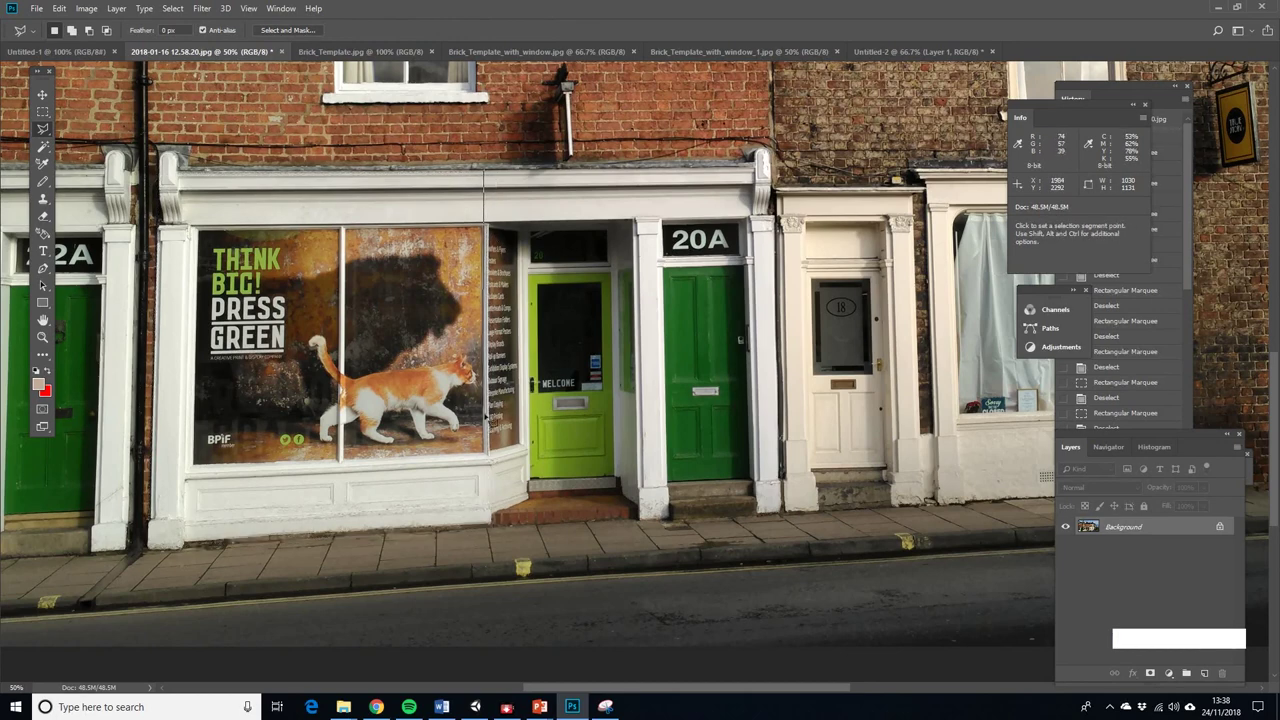
{"action": "left_click", "coordinate": [488, 521]}
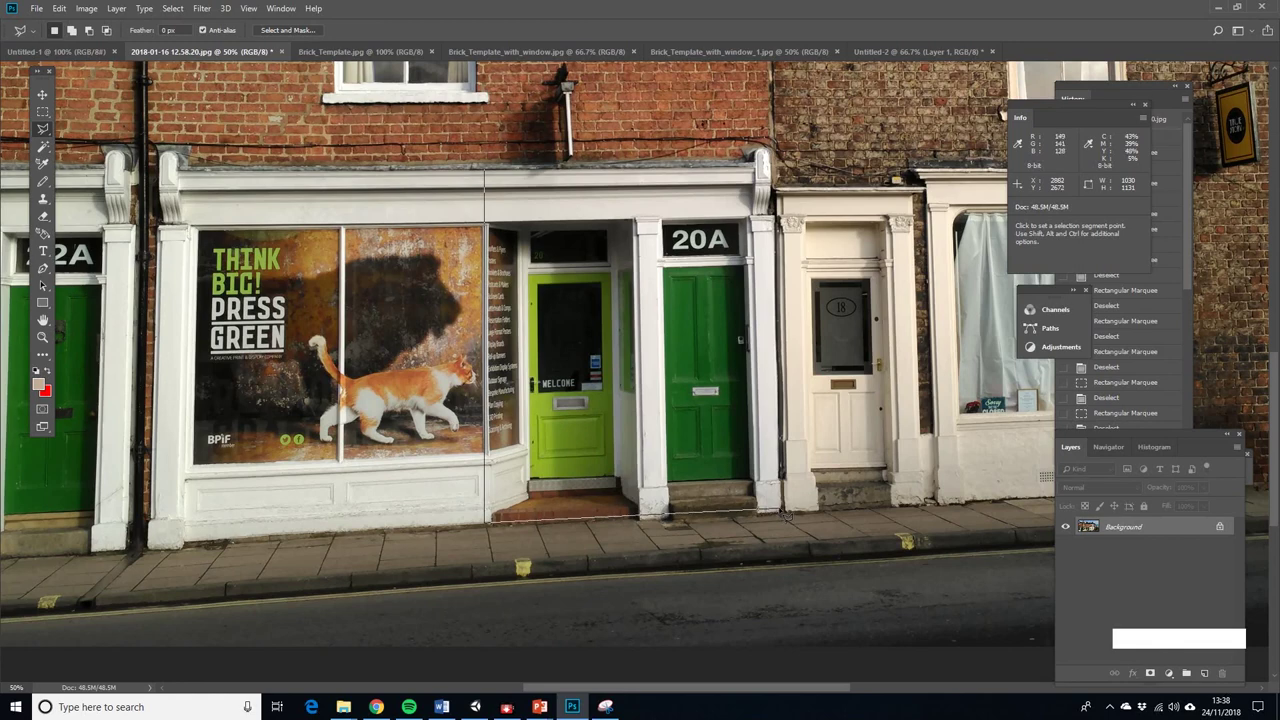
{"action": "left_click", "coordinate": [784, 512]}
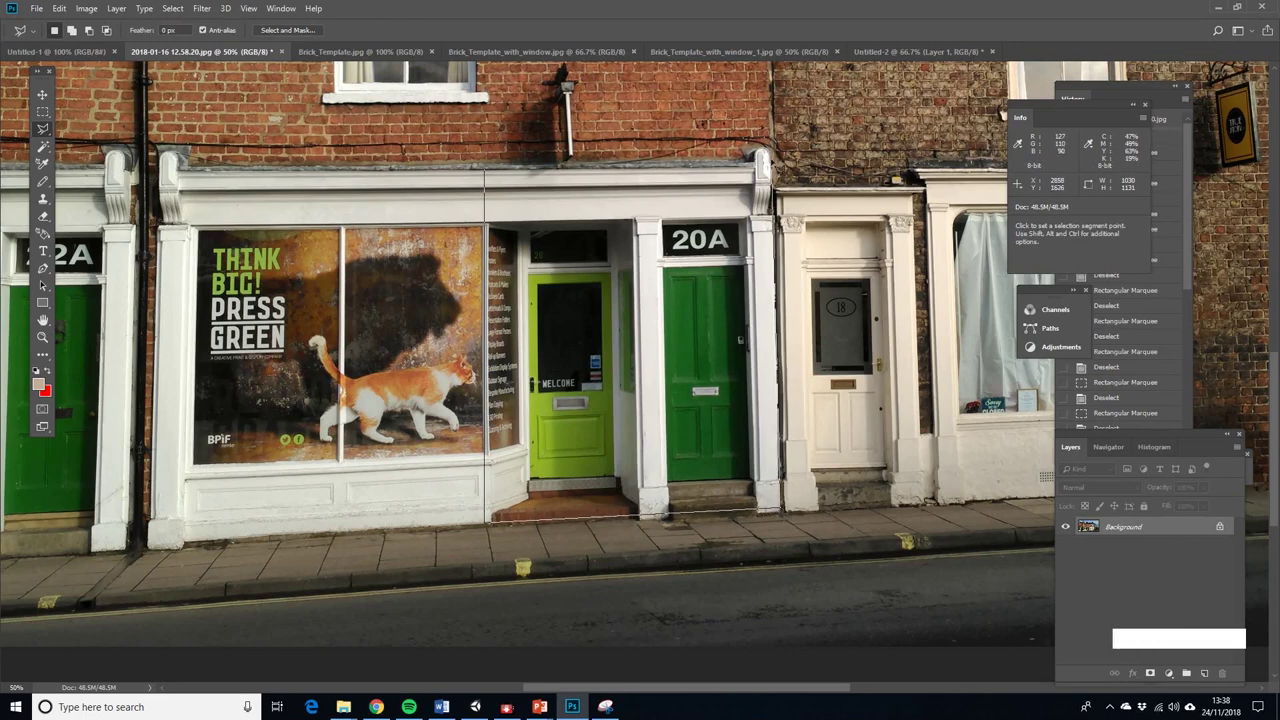
{"action": "left_click", "coordinate": [772, 165]}
{"action": "double_click", "coordinate": [484, 168]}
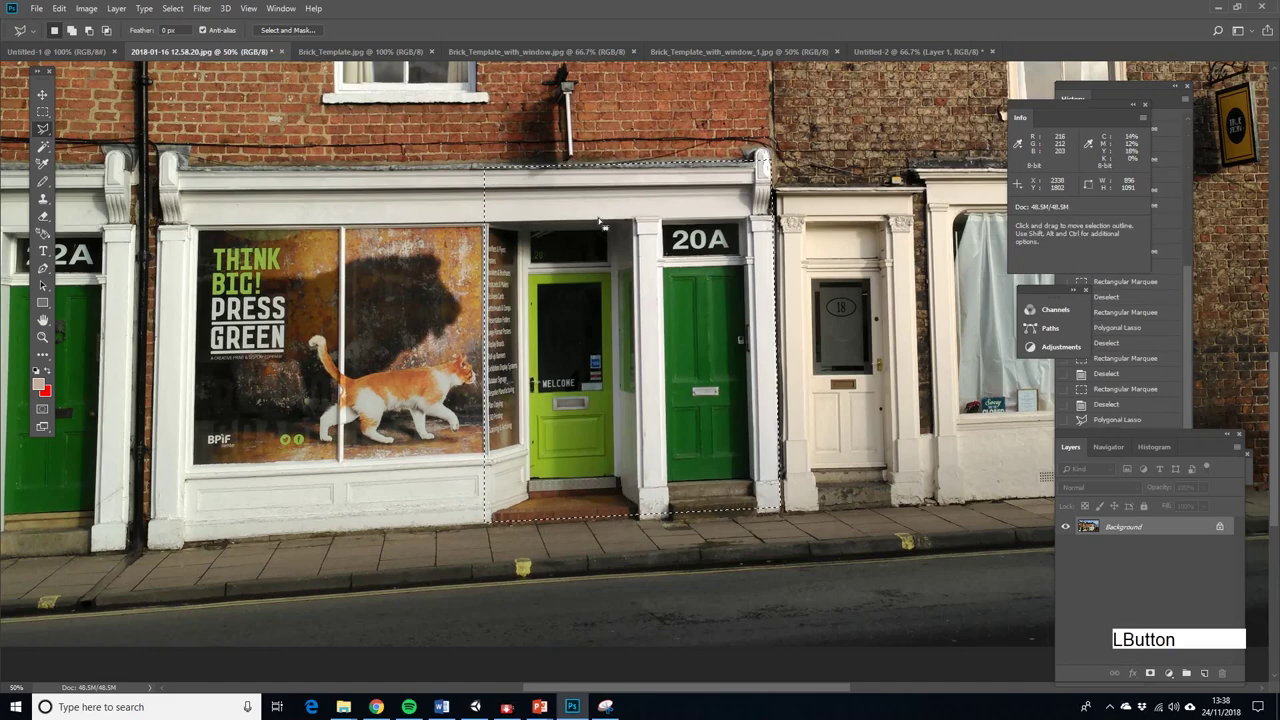
Copy the outlined door section and paste it into a new clipboard-sized document of 896 × 1091 px
{"action": "left_click", "coordinate": [59, 8]}
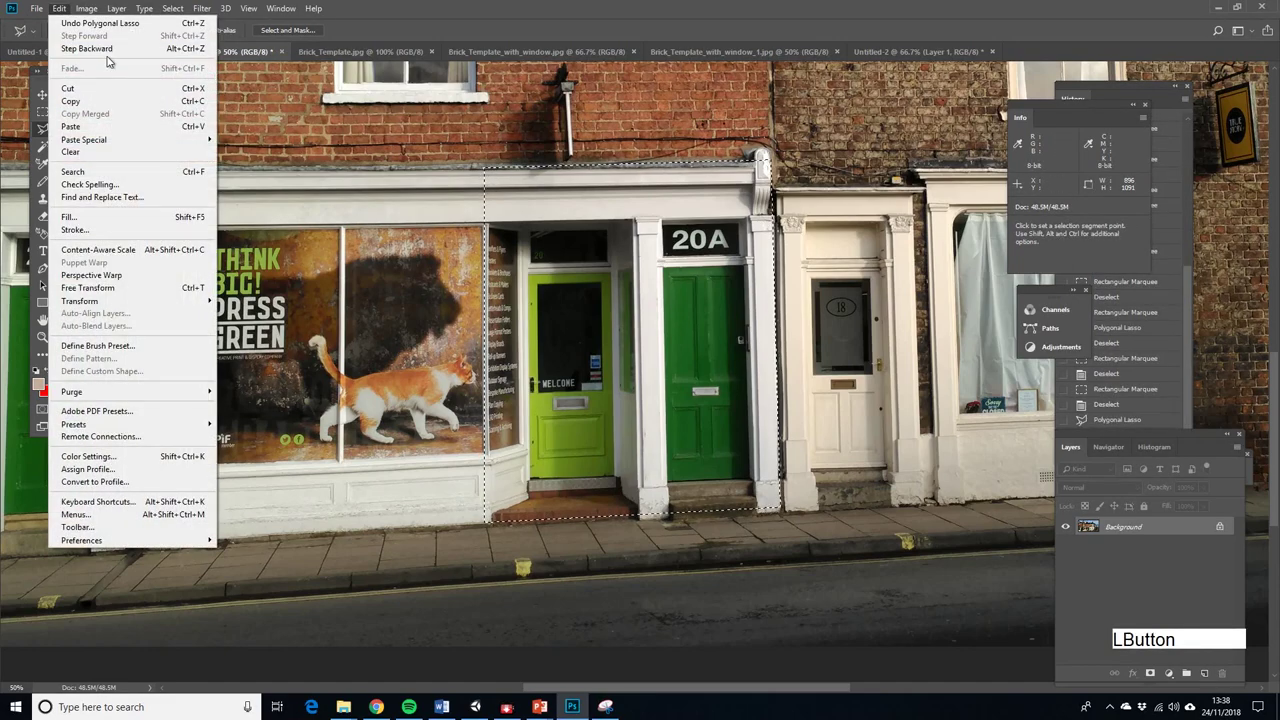
{"action": "left_click", "coordinate": [72, 102]}
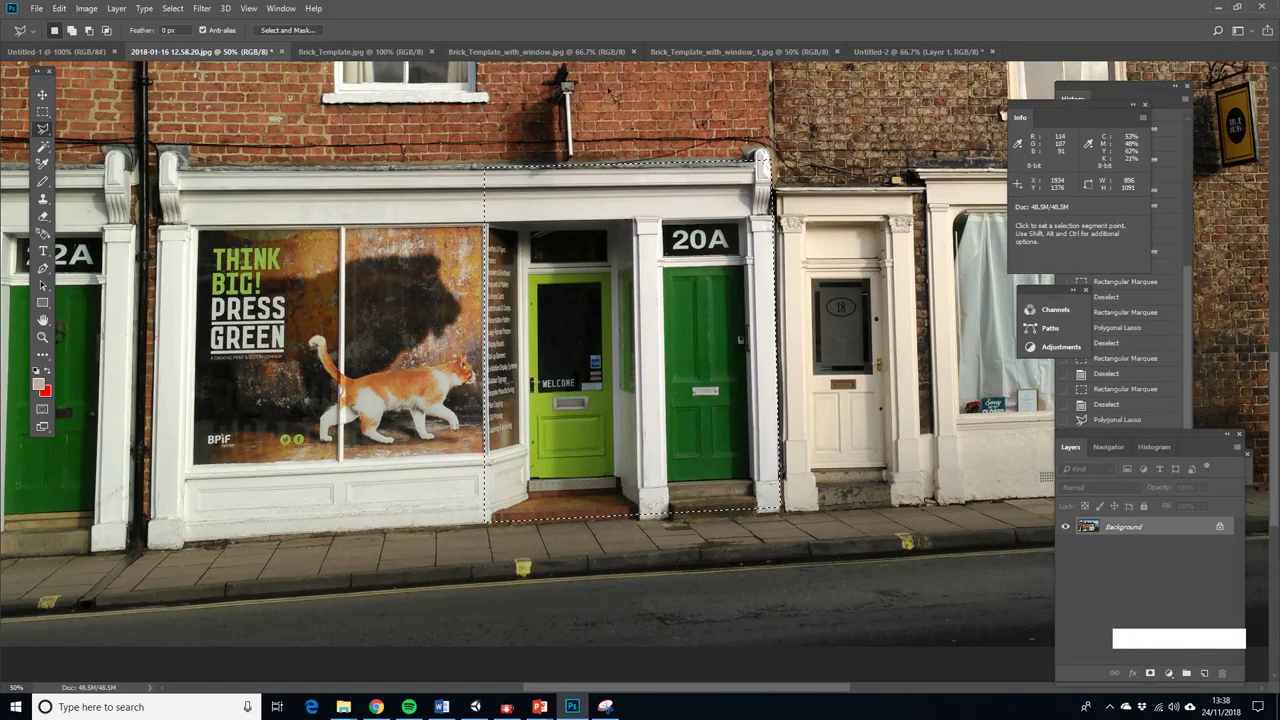
{"action": "left_click", "coordinate": [856, 51]}
{"action": "left_click", "coordinate": [36, 8]}
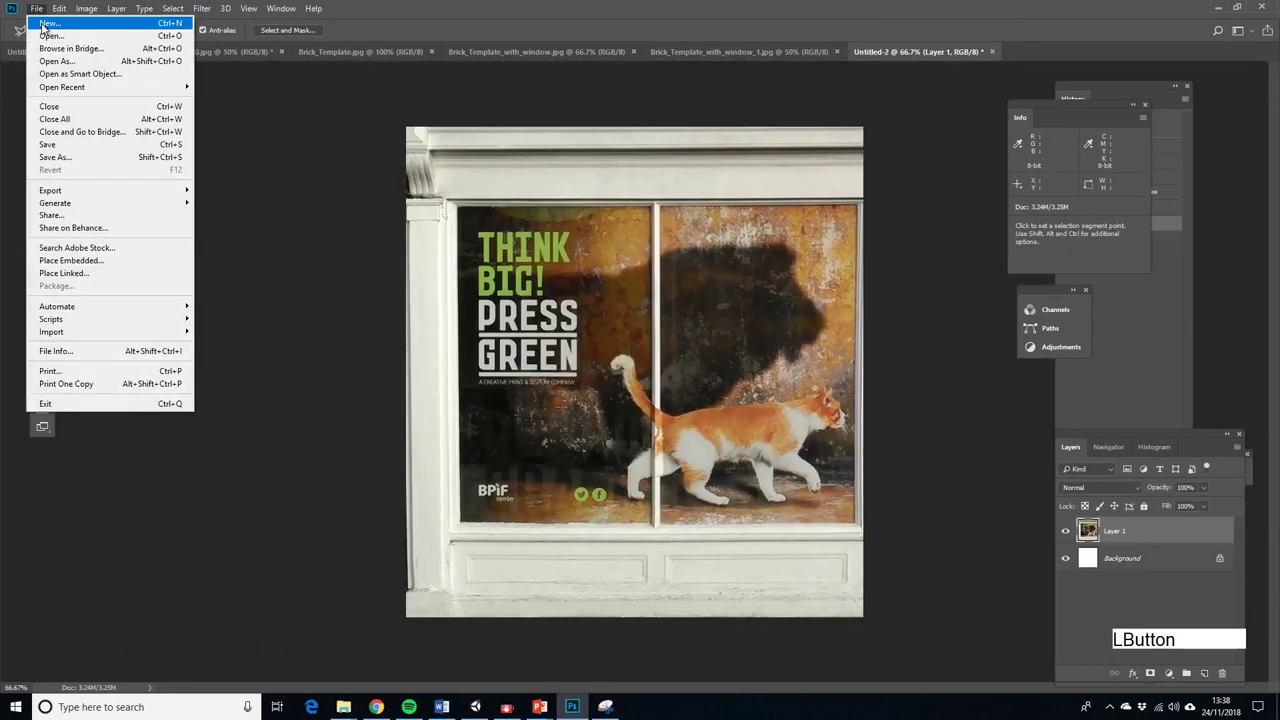
{"action": "left_click", "coordinate": [50, 22]}
{"action": "left_click", "coordinate": [905, 548]}
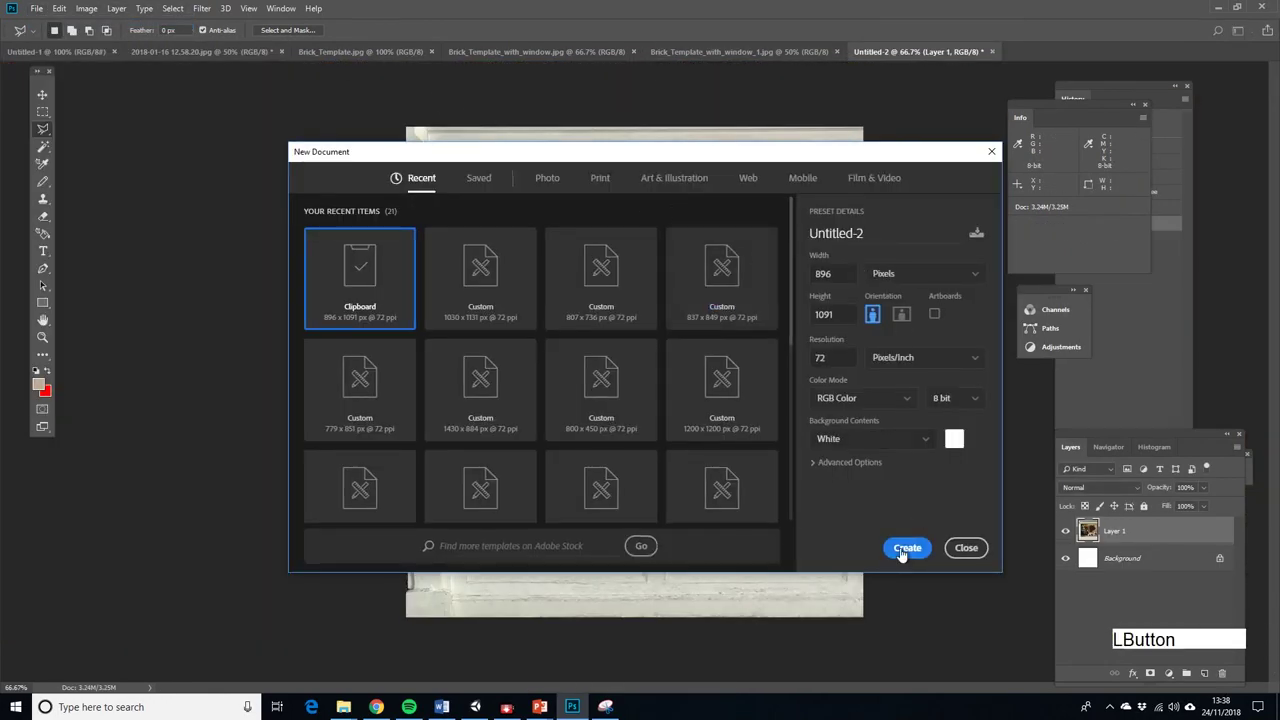
{"action": "left_click", "coordinate": [59, 8]}
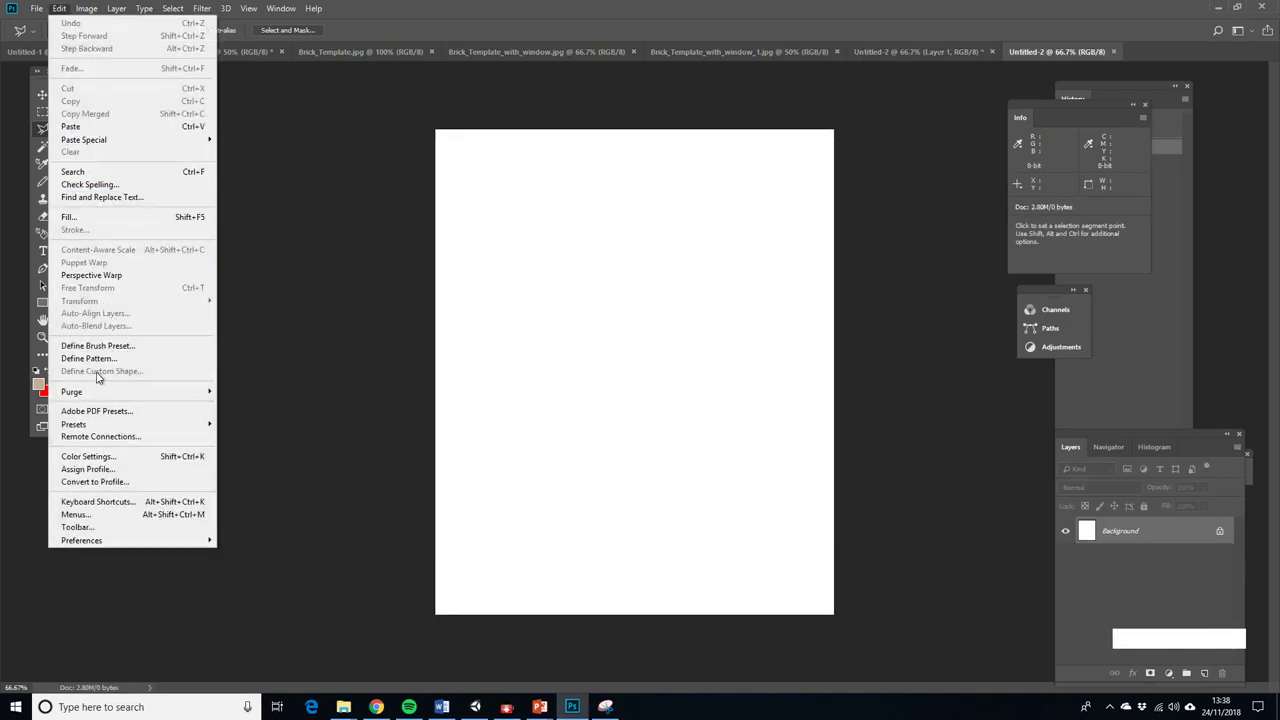
{"action": "left_click", "coordinate": [132, 127]}
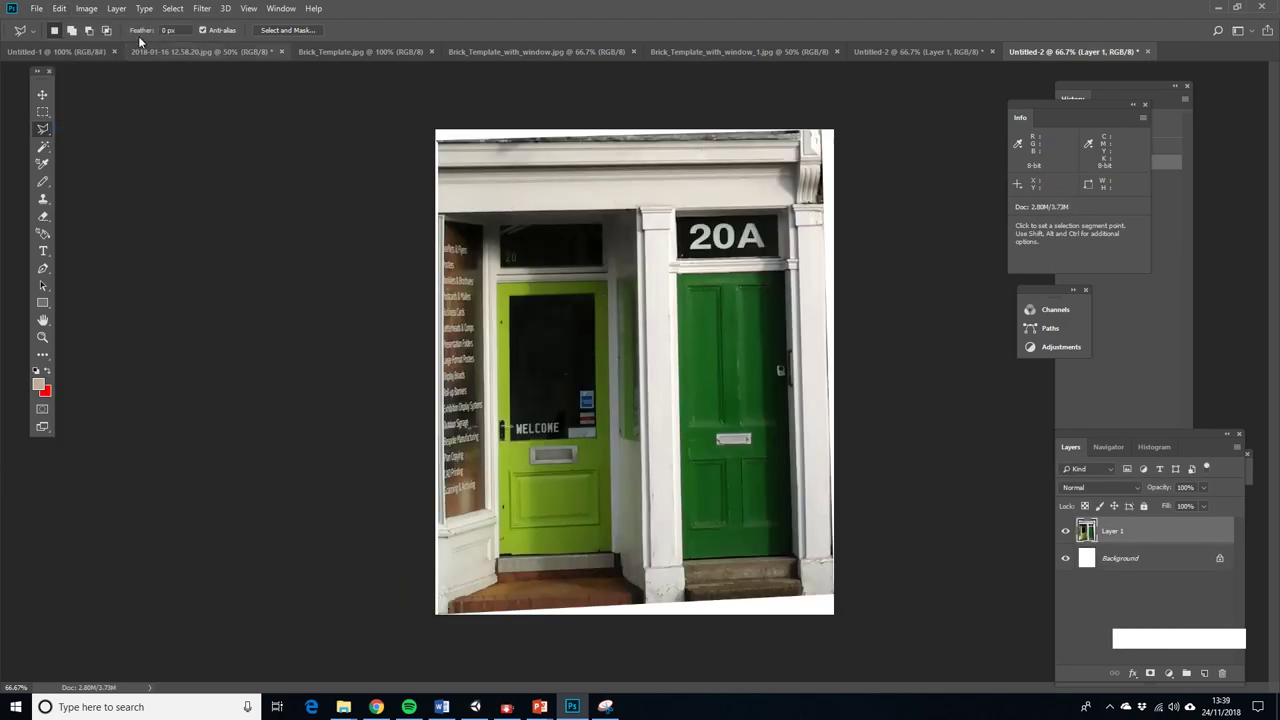
Distort the pasted door section by its corners to straighten its edges and cover the white canvas margins, and apply the transformation
{"action": "left_click", "coordinate": [62, 9]}
{"action": "mouse_move", "coordinate": [150, 300]}
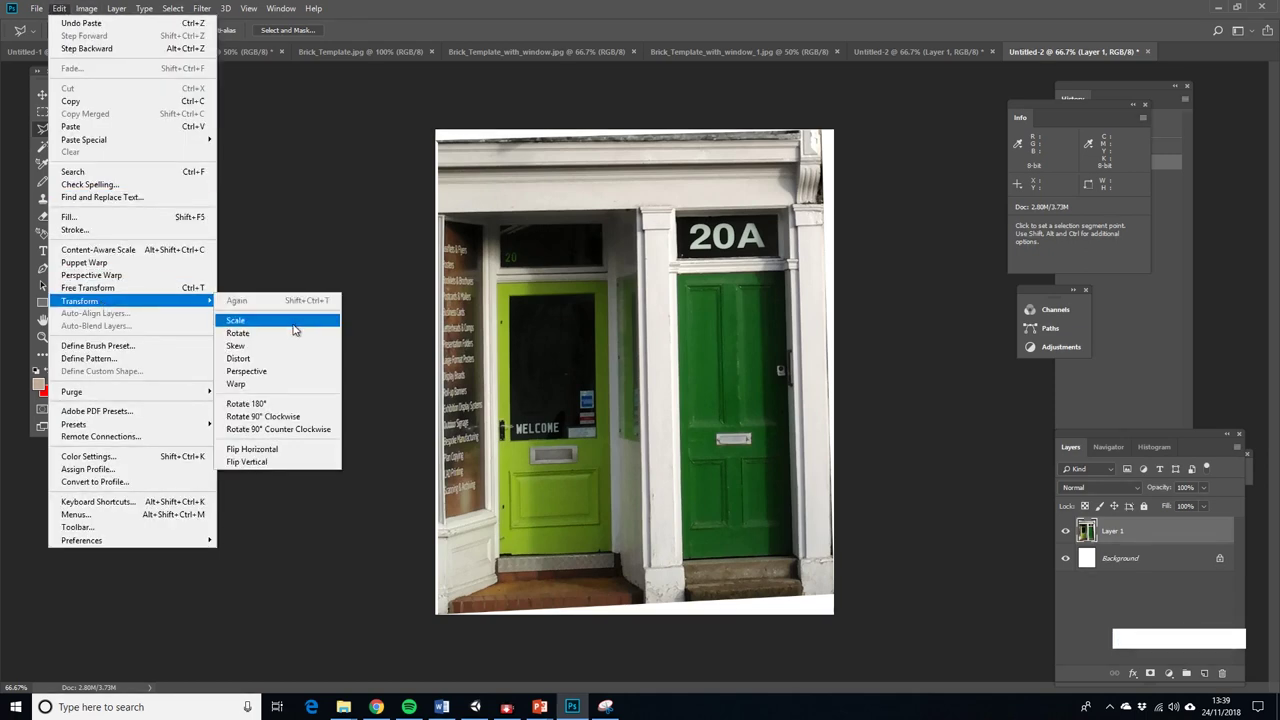
{"action": "left_click", "coordinate": [240, 345]}
{"action": "left_click_drag", "start_coordinate": [436, 131], "coordinate": [430, 117]}
{"action": "mouse_move", "coordinate": [834, 131]}
{"action": "left_mouse_down"}
{"action": "mouse_move", "coordinate": [858, 116]}
{"action": "mouse_move", "coordinate": [847, 129]}
{"action": "left_mouse_up"}
{"action": "left_click_drag", "start_coordinate": [835, 613], "coordinate": [833, 632]}
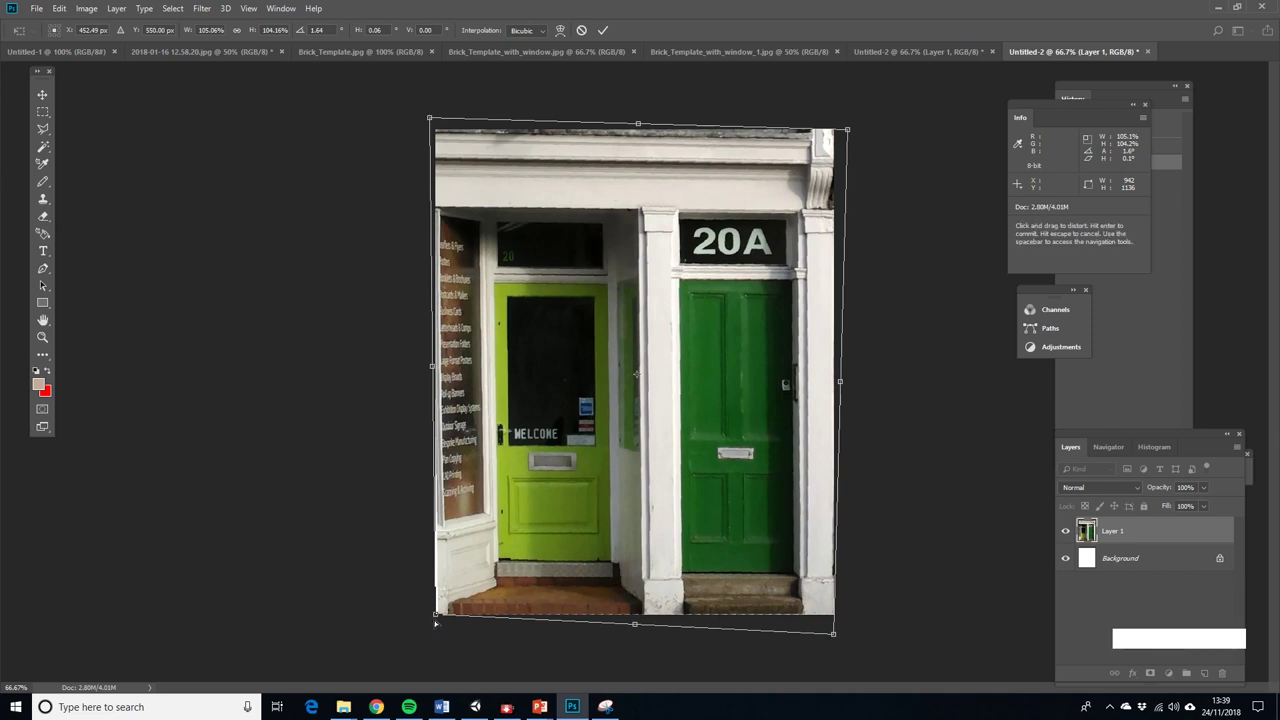
{"action": "left_click_drag", "start_coordinate": [435, 615], "coordinate": [433, 627]}
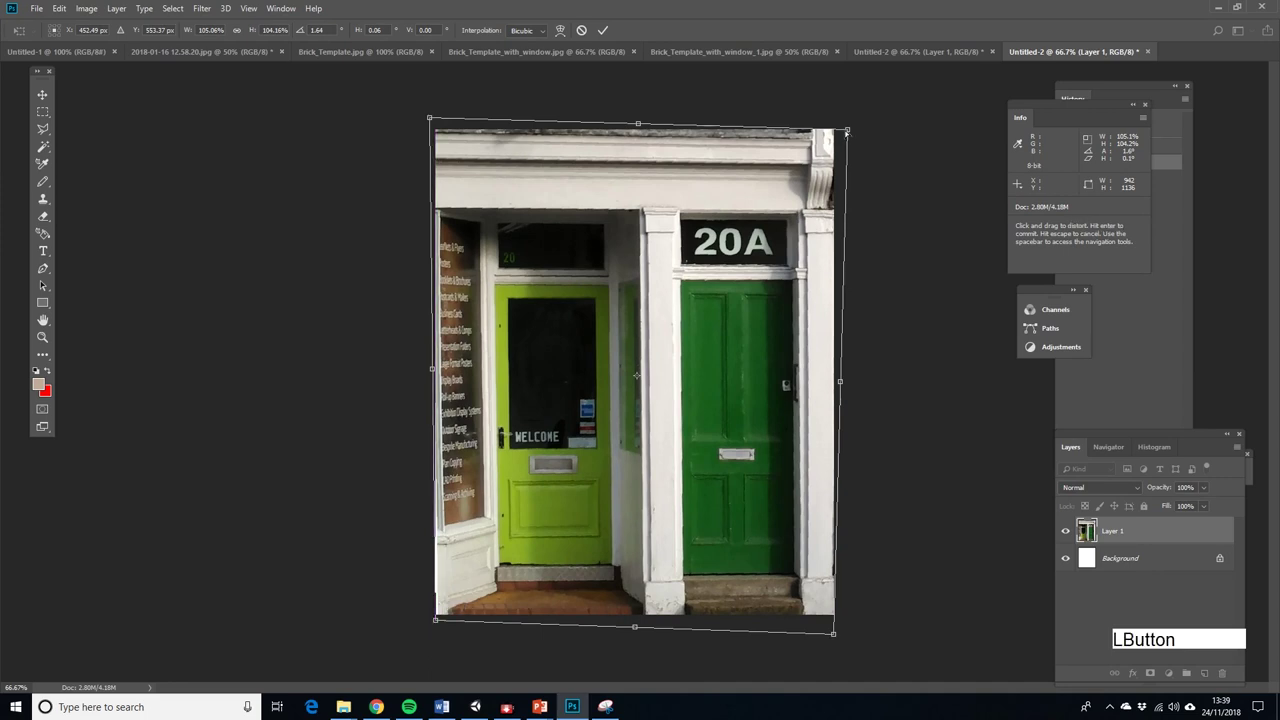
{"action": "left_click_drag", "start_coordinate": [846, 131], "coordinate": [849, 127]}
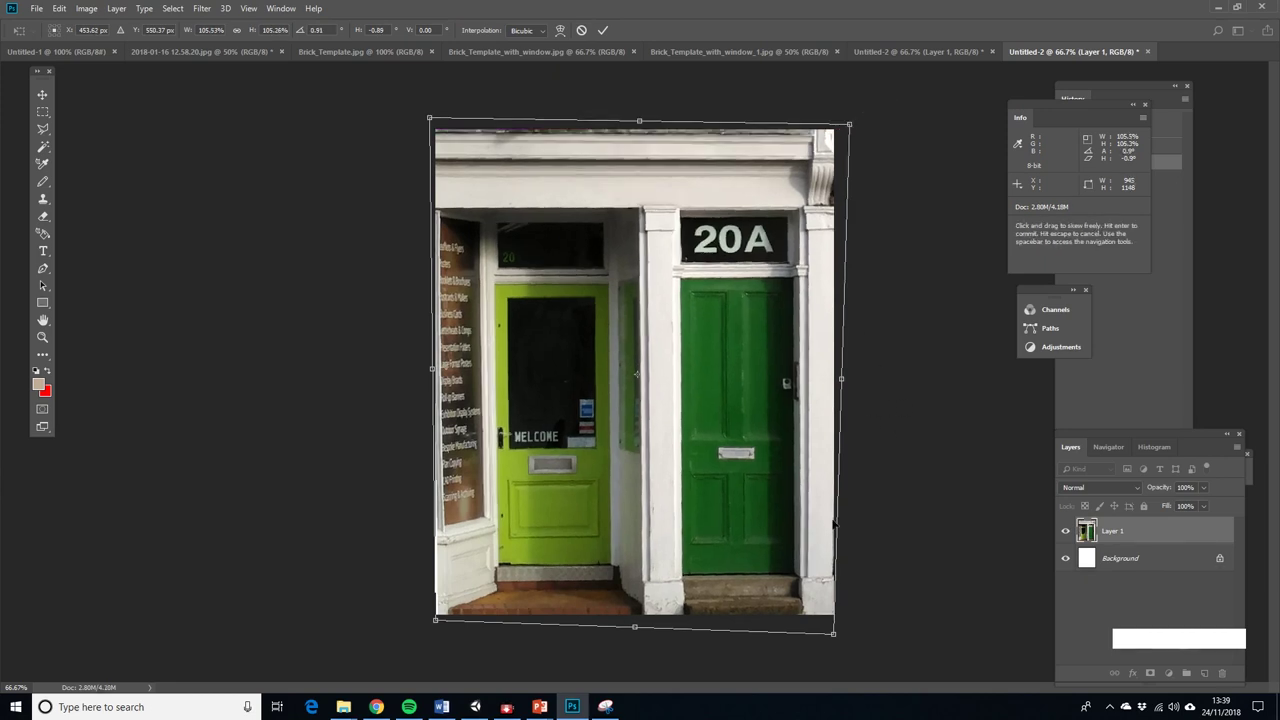
{"action": "left_click_drag", "start_coordinate": [830, 642], "coordinate": [824, 642]}
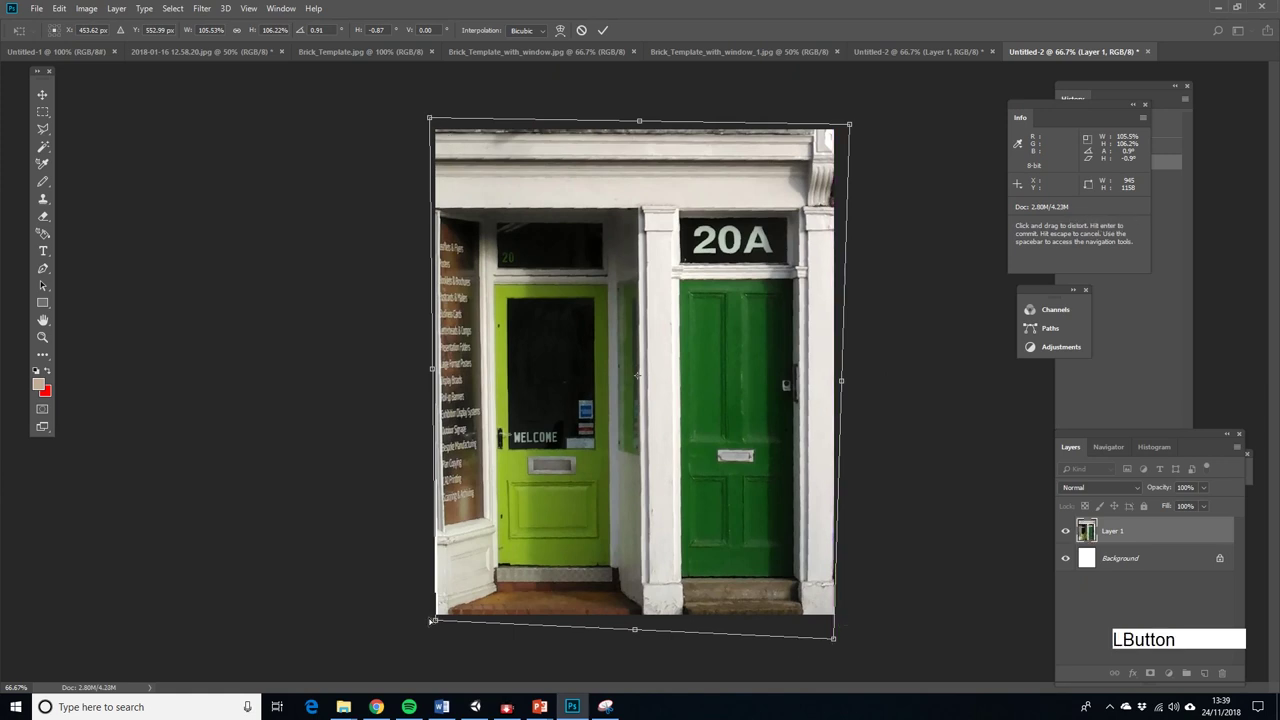
{"action": "left_click_drag", "start_coordinate": [432, 621], "coordinate": [428, 624]}
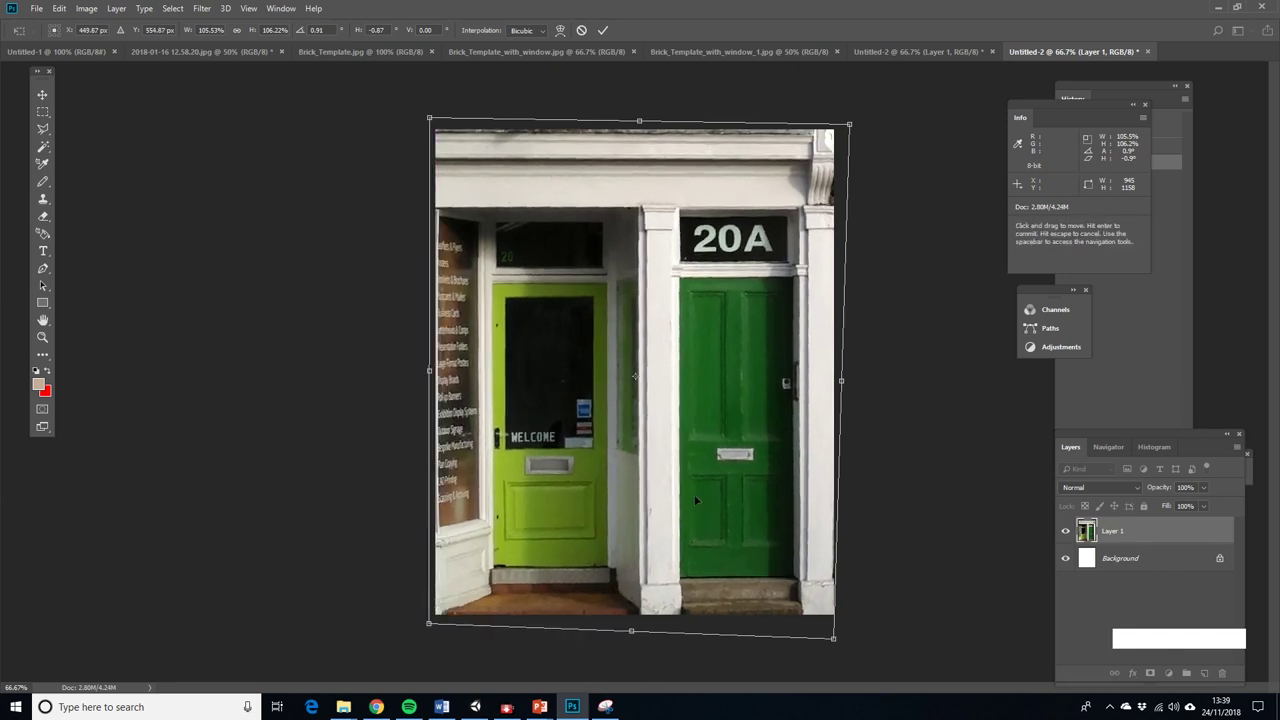
{"action": "left_click", "coordinate": [42, 181]}
{"action": "left_click", "coordinate": [582, 286]}
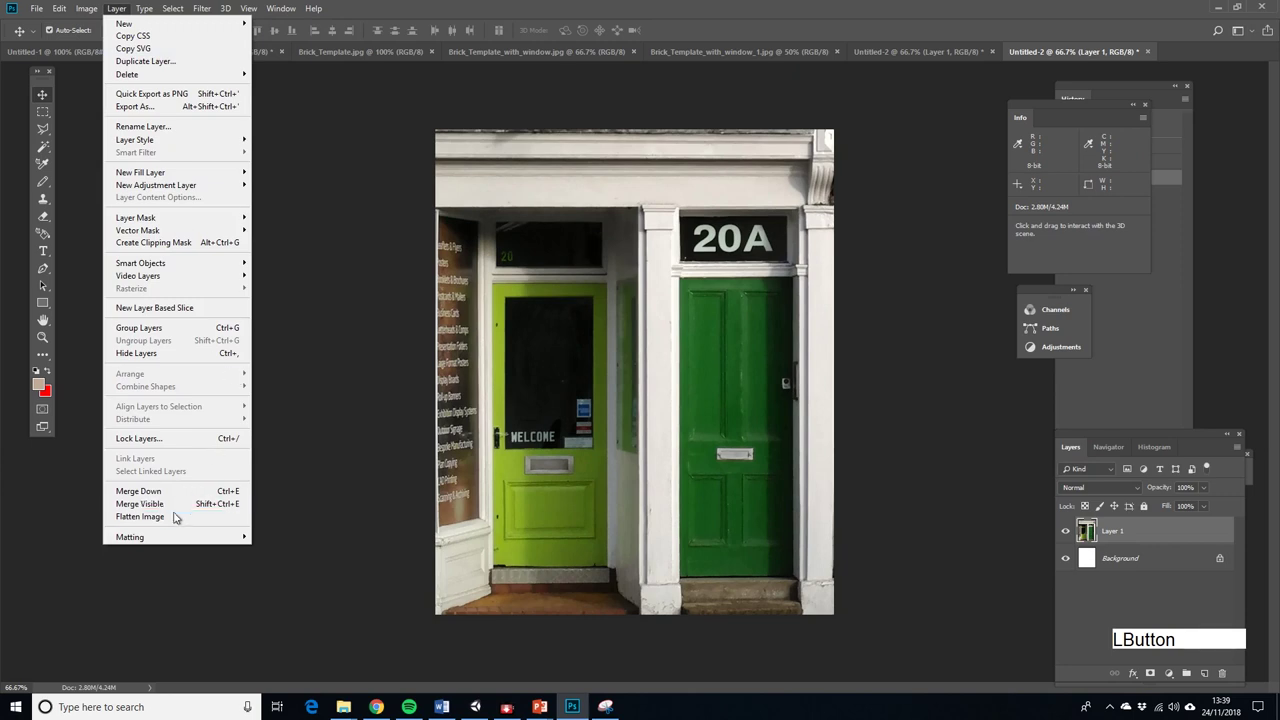
Flatten the door image and resize it to 1000 px wide without constraining proportions, keeping the 1091 px height
{"action": "left_click", "coordinate": [173, 517]}
{"action": "left_click", "coordinate": [87, 8]}
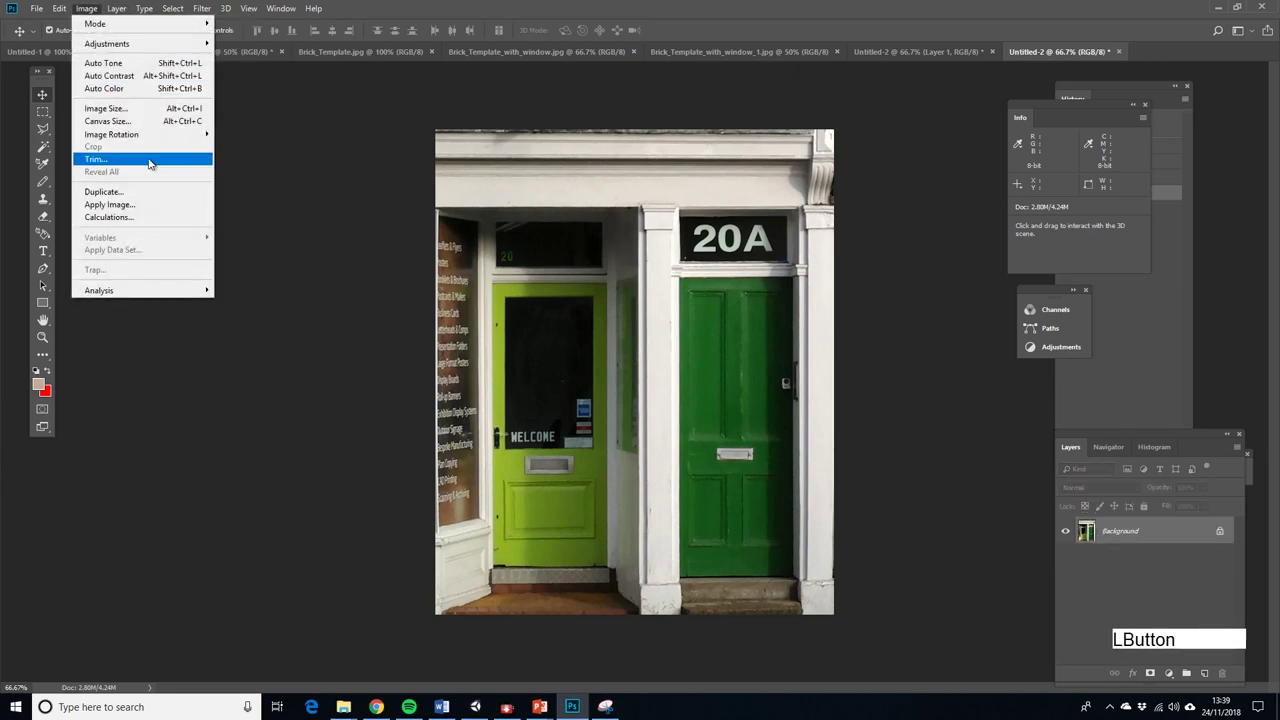
{"action": "left_click", "coordinate": [118, 108]}
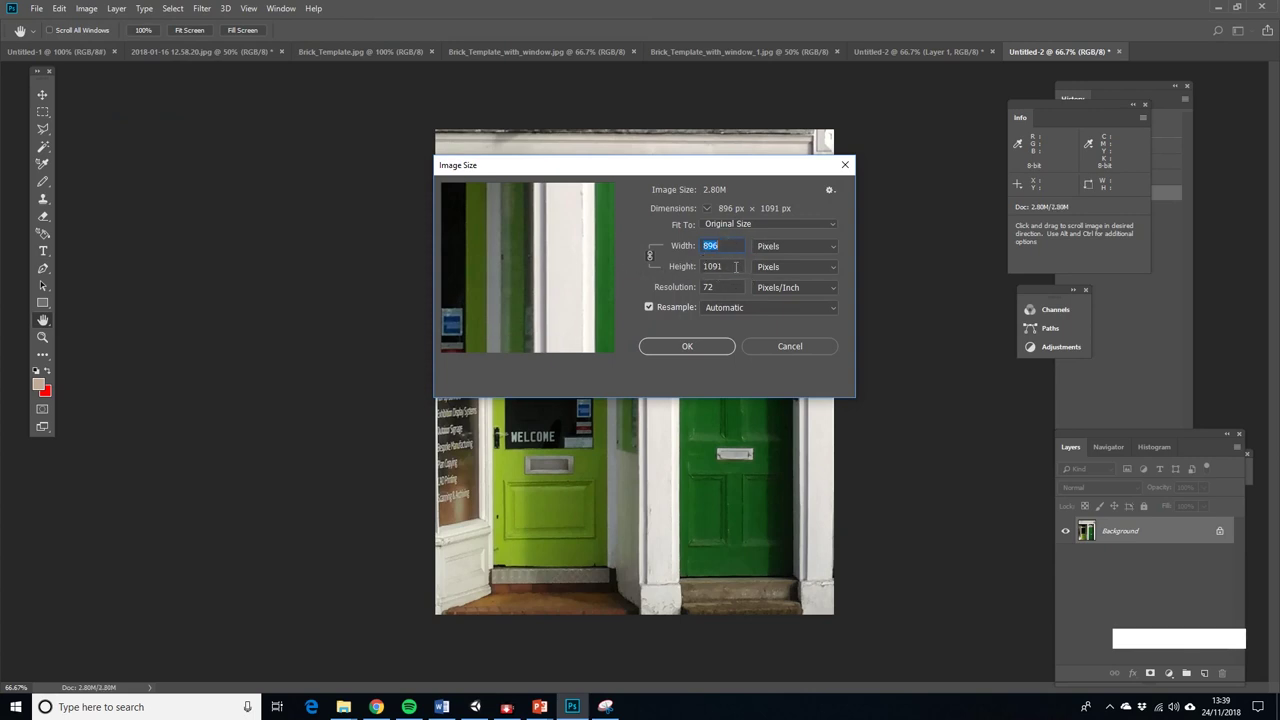
{"action": "left_click", "coordinate": [722, 244]}
{"action": "key", "text": "BackSpace"}
{"action": "type", "text": "1000"}
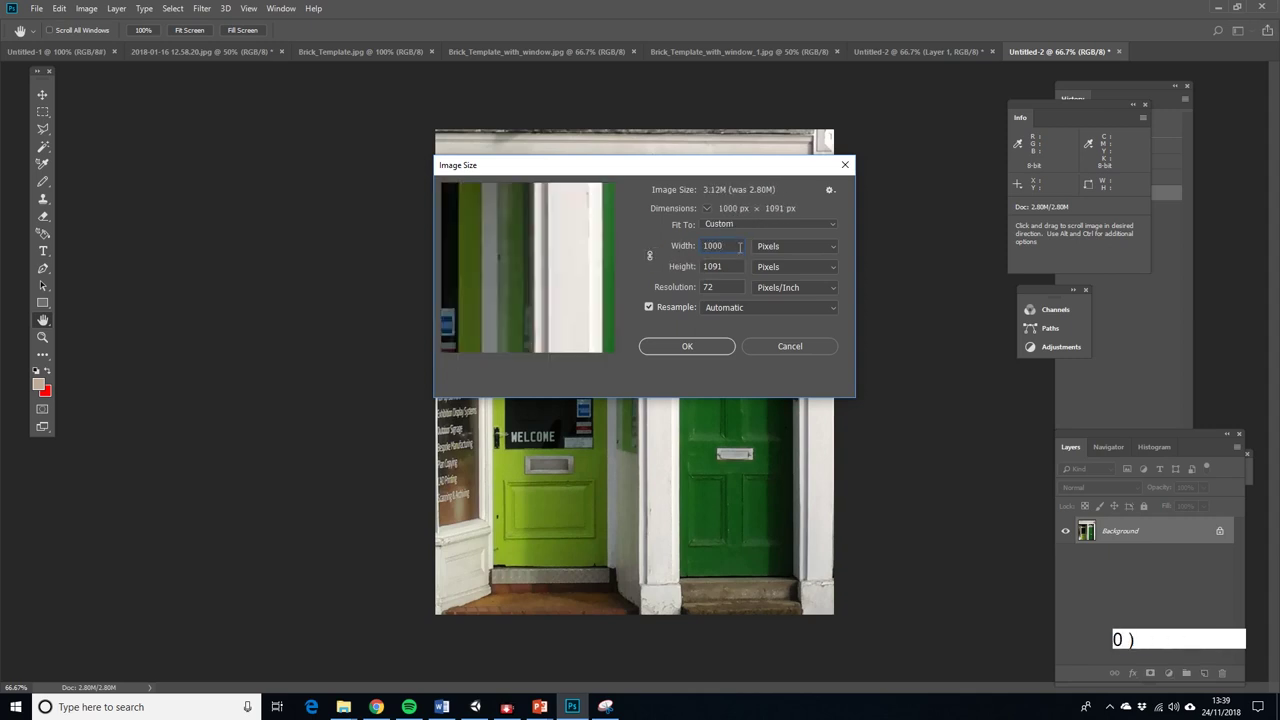
{"action": "left_click", "coordinate": [655, 346]}
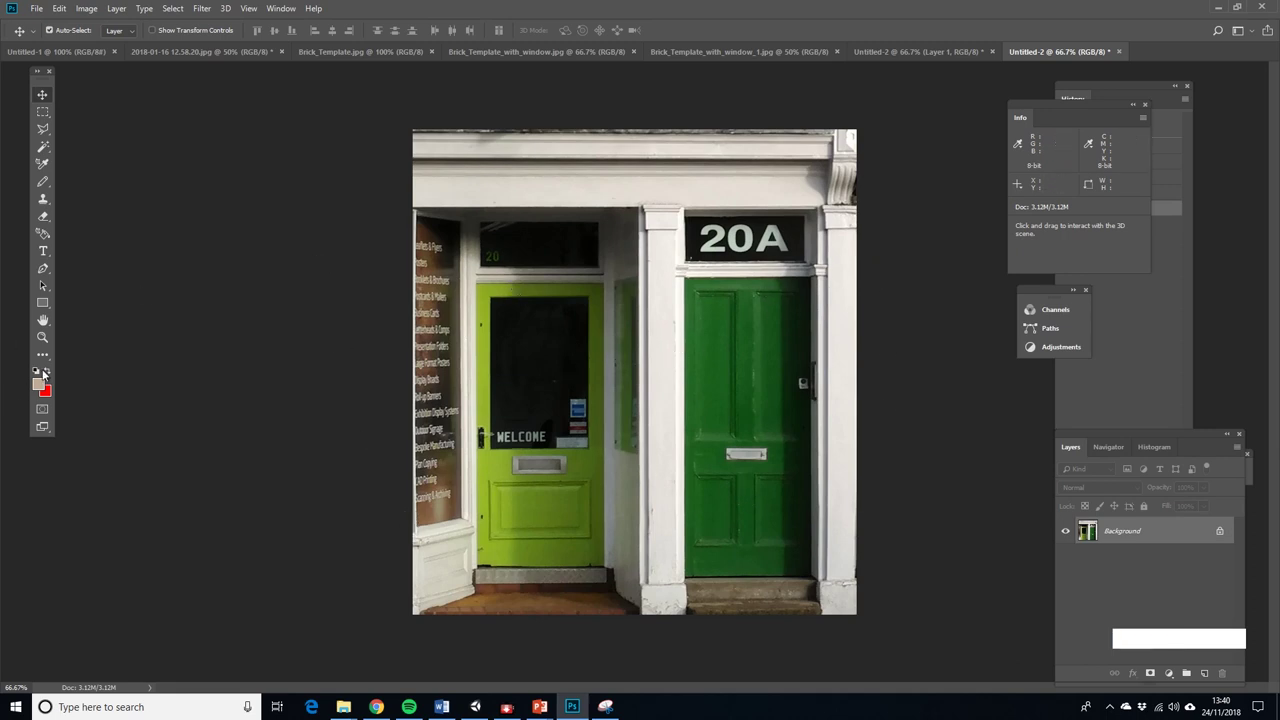
Compare the door image with the cat poster shopfront document, and flatten the shopfront into a single background layer
{"action": "left_click", "coordinate": [42, 337]}
{"action": "left_click", "coordinate": [725, 498], "text": "alt"}
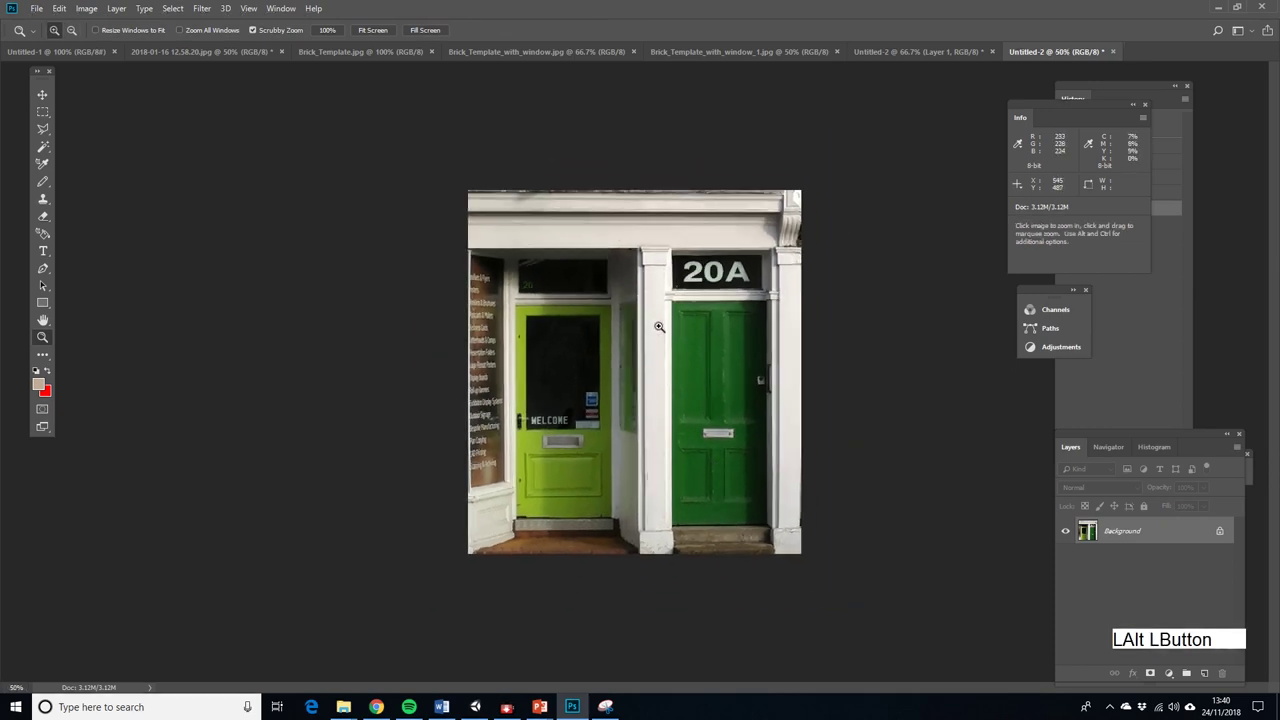
{"action": "left_click", "coordinate": [652, 321], "text": "alt"}
{"action": "left_click", "coordinate": [649, 320]}
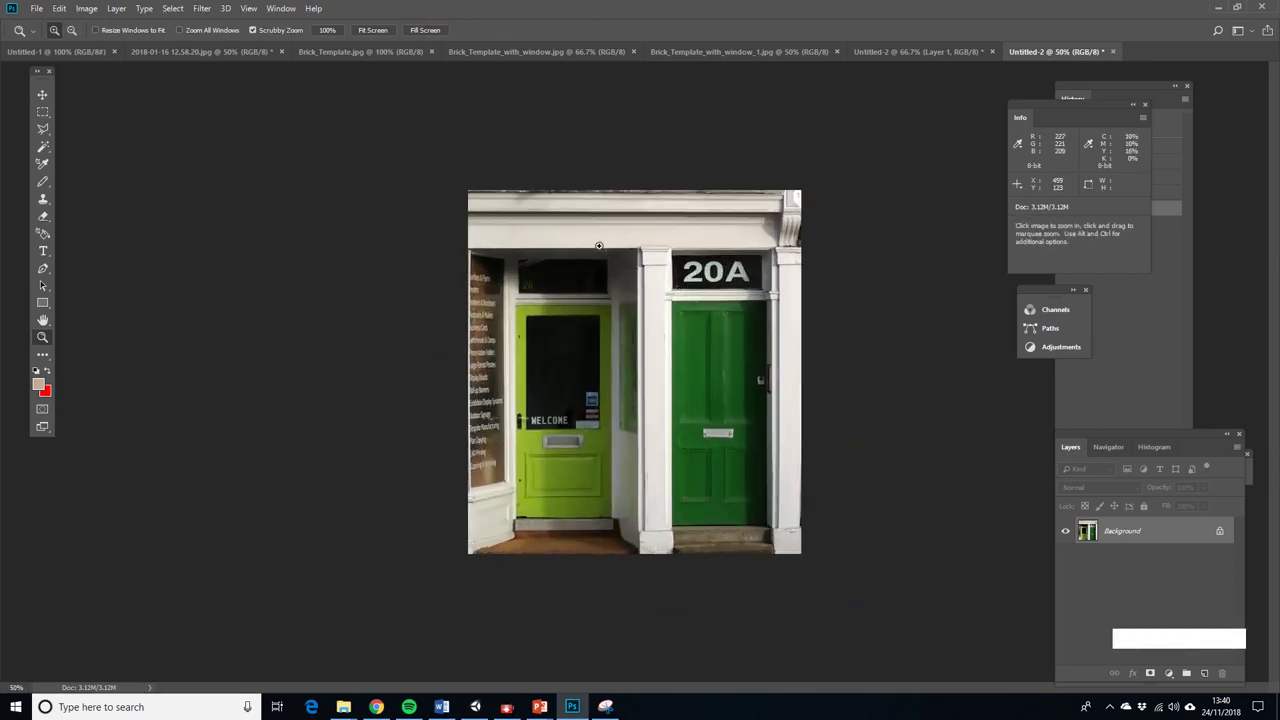
{"action": "left_click", "coordinate": [900, 52]}
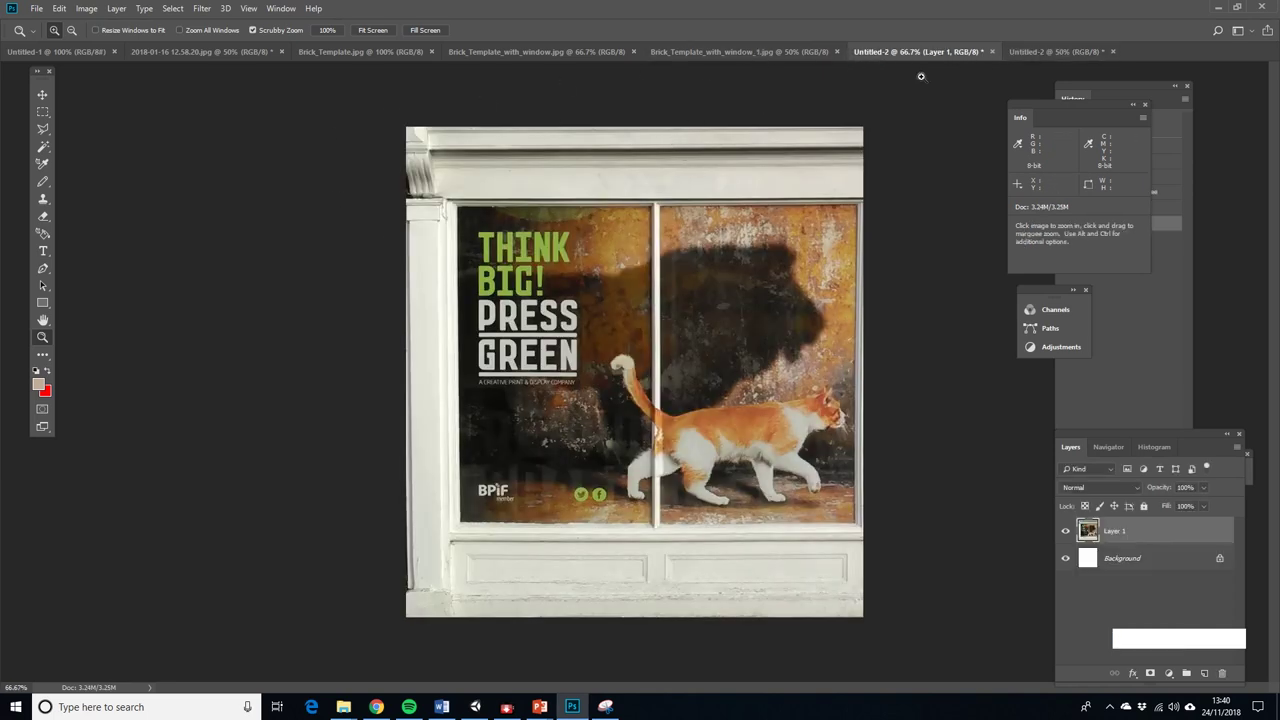
{"action": "left_click", "coordinate": [1035, 52]}
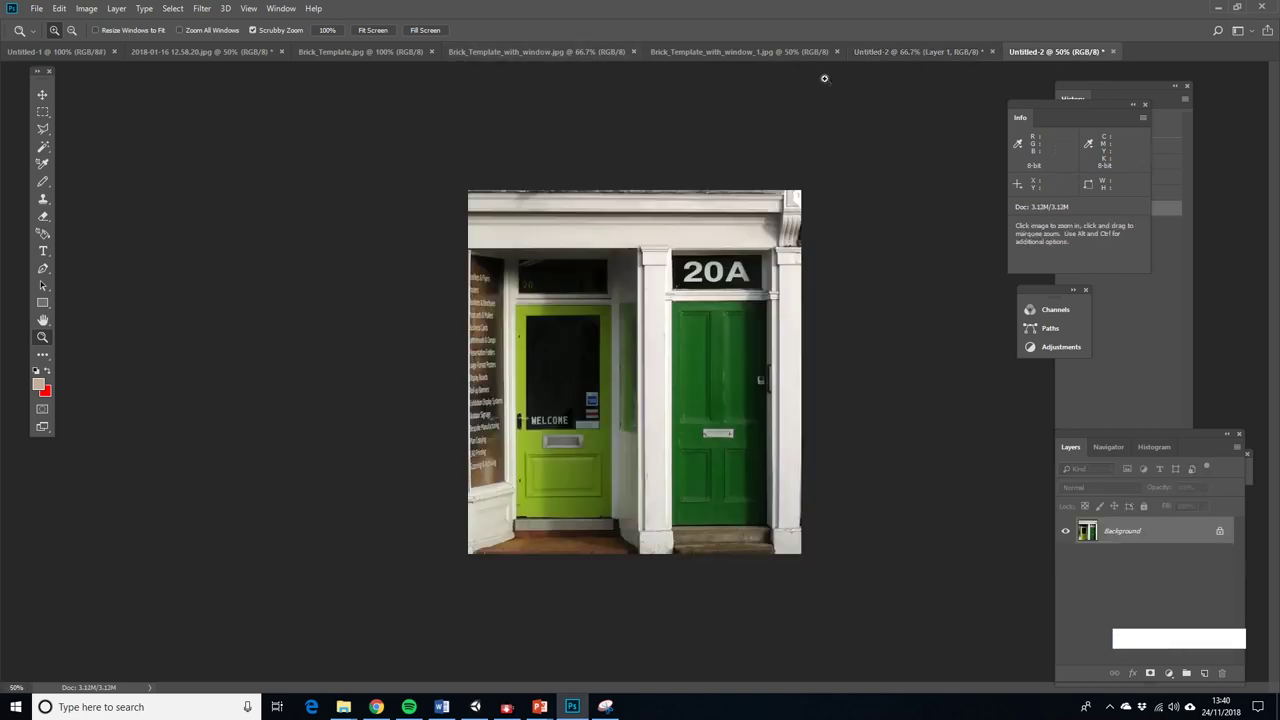
{"action": "left_click", "coordinate": [889, 52]}
{"action": "left_click", "coordinate": [116, 9]}
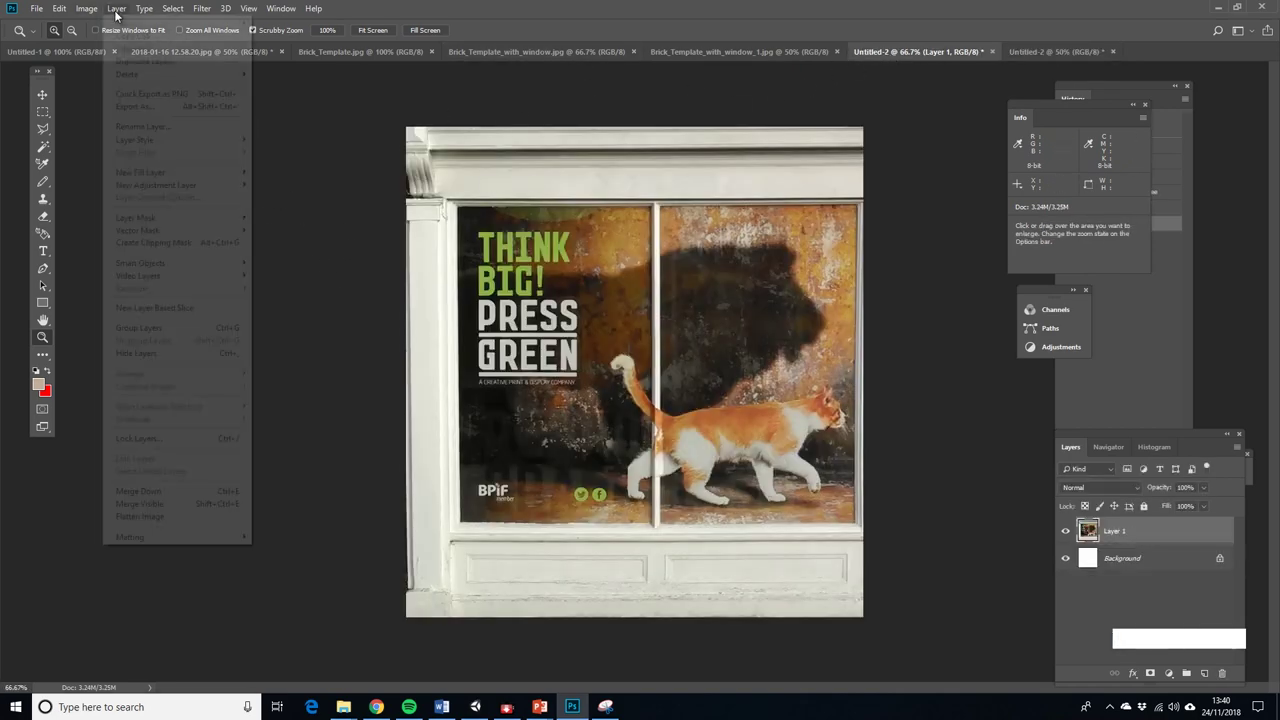
{"action": "left_click", "coordinate": [150, 516]}
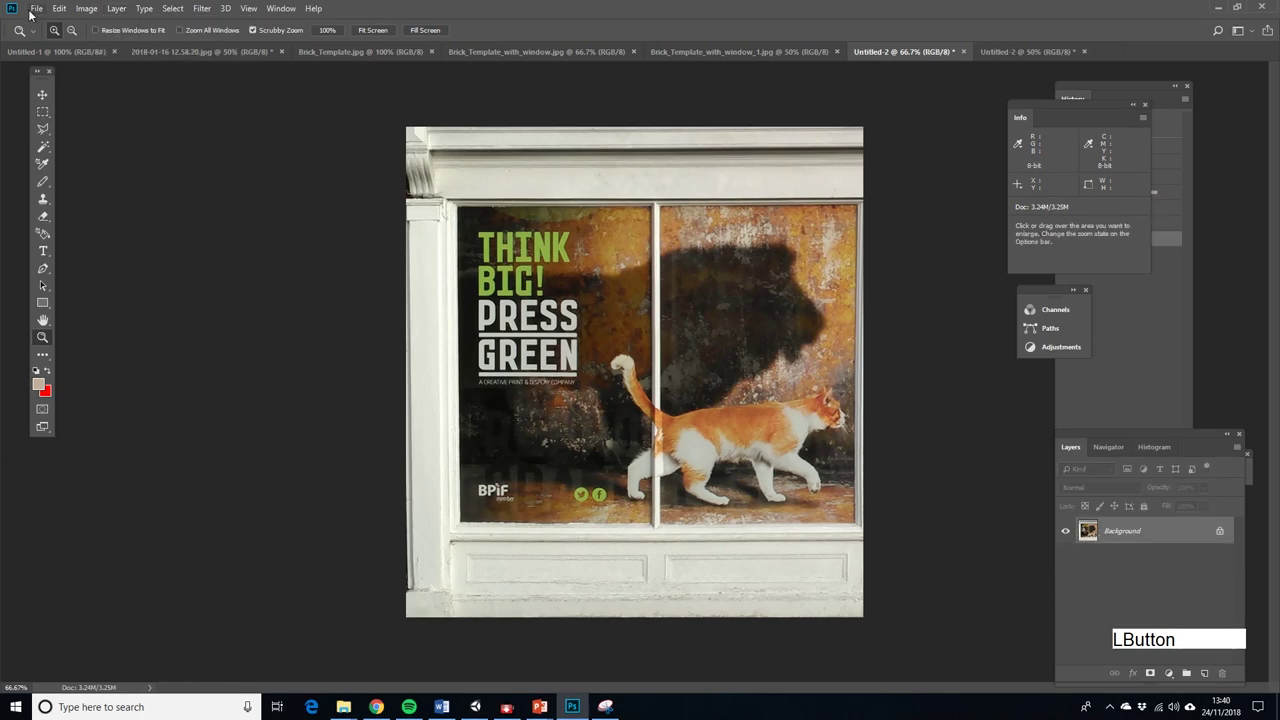
Extend the shopfront's canvas width to 2000 px with the image anchored at its left-middle, and swap the foreground and background colours
{"action": "left_click", "coordinate": [88, 9]}
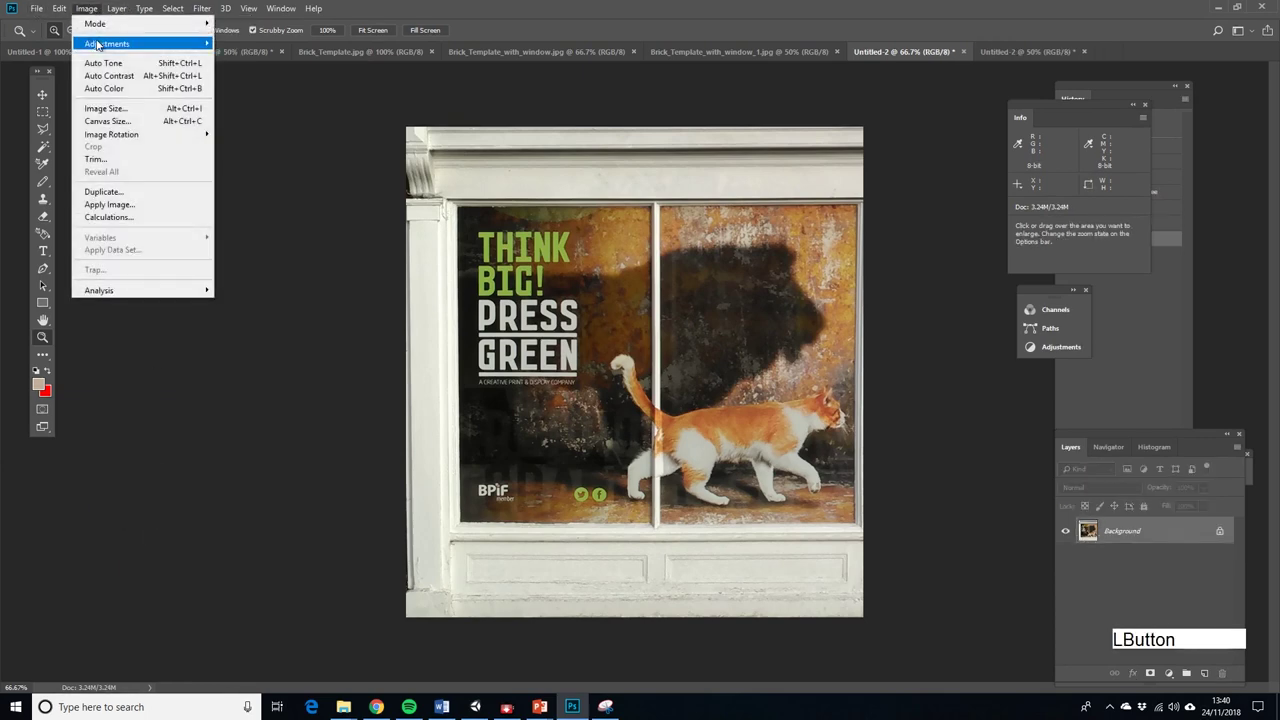
{"action": "left_click", "coordinate": [121, 123]}
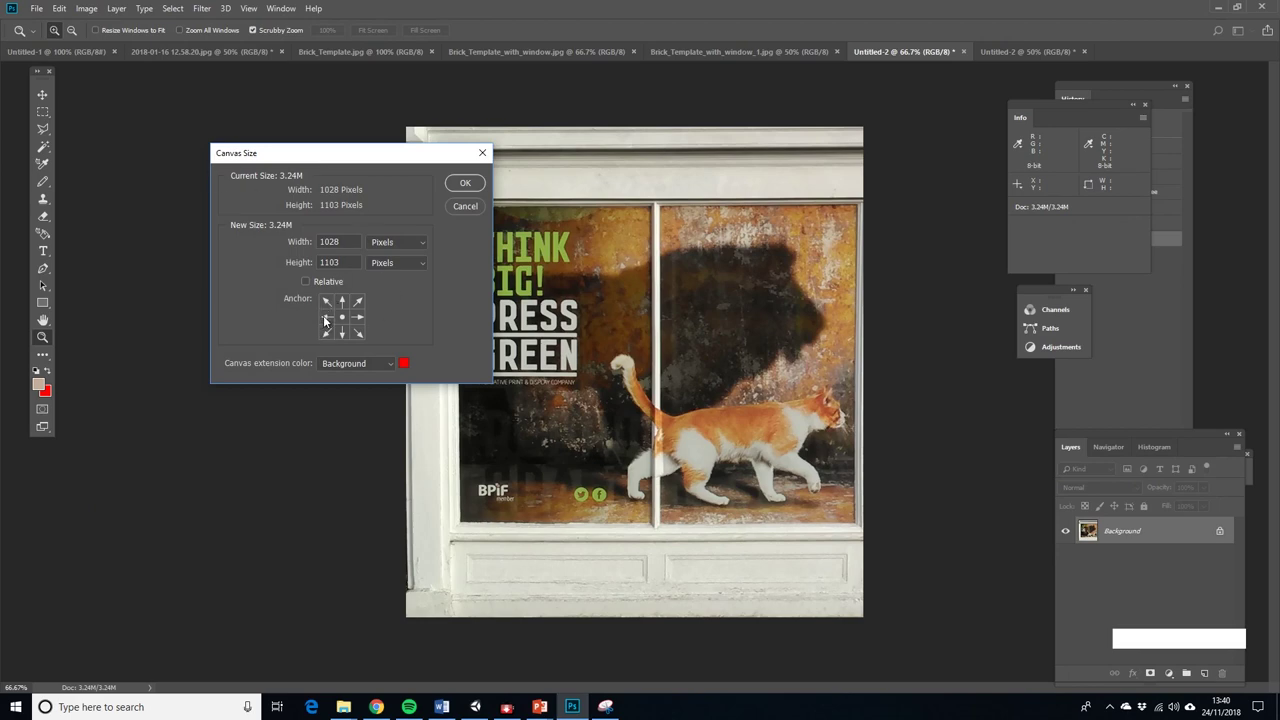
{"action": "left_click", "coordinate": [325, 317]}
{"action": "key", "text": "BackSpace"}
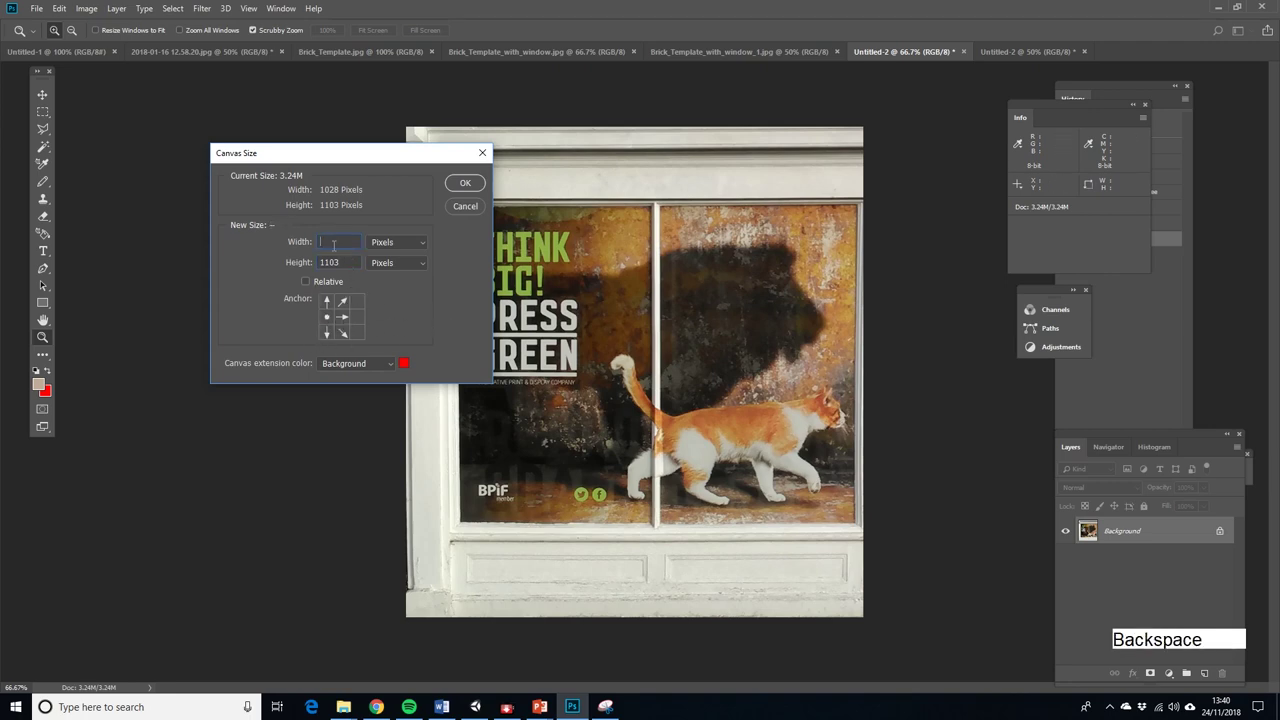
{"action": "type", "text": "10000"}
{"action": "key", "text": "BackSpace"}
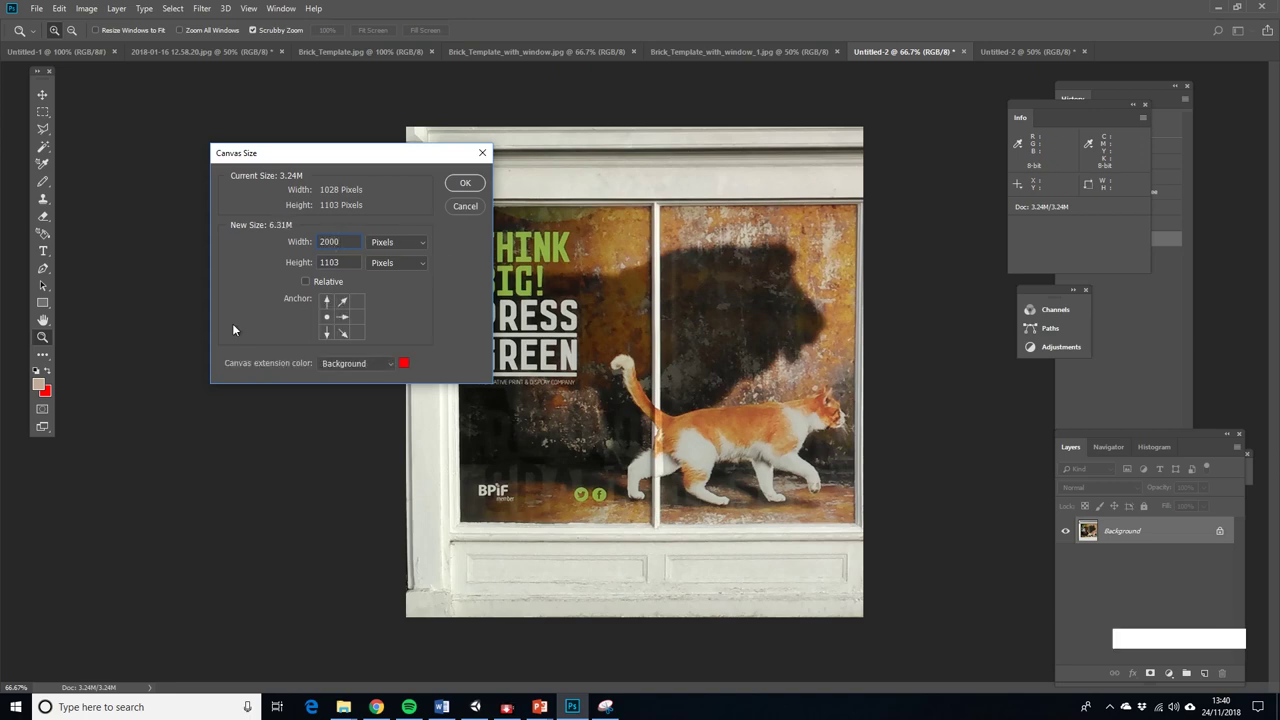
{"action": "left_click_drag", "start_coordinate": [350, 156], "coordinate": [257, 151]}
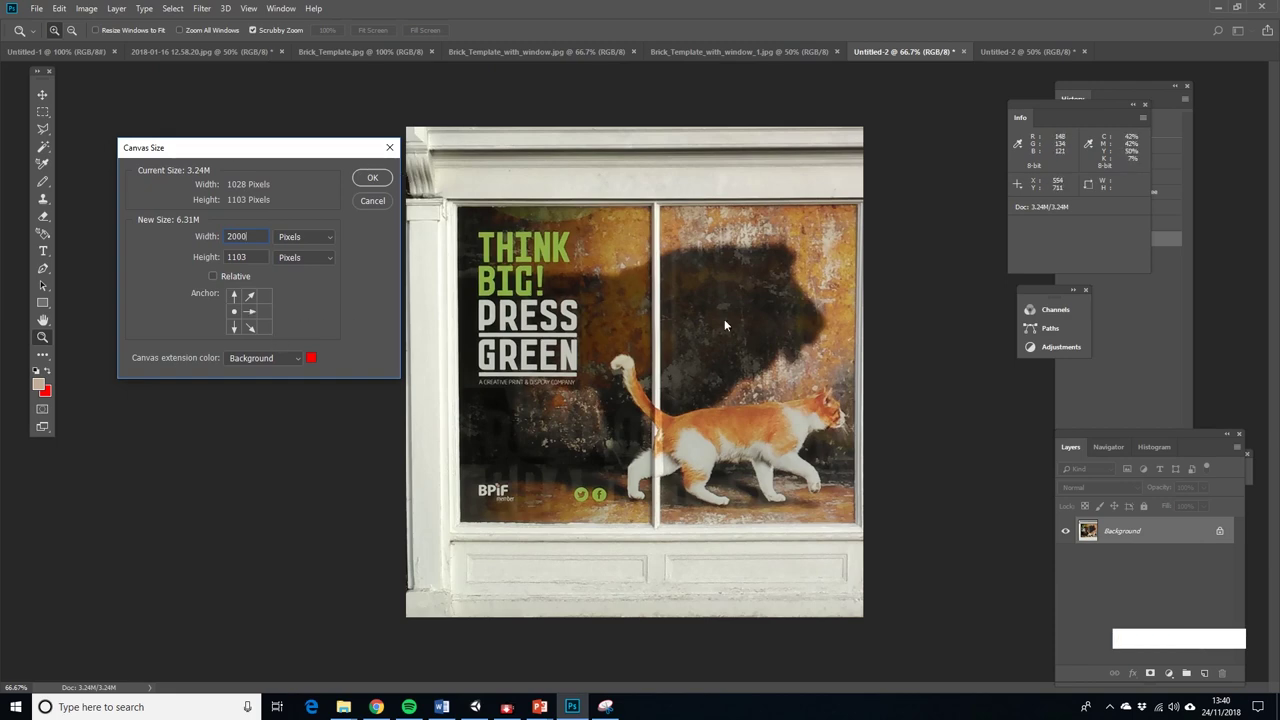
{"action": "left_click", "coordinate": [372, 178]}
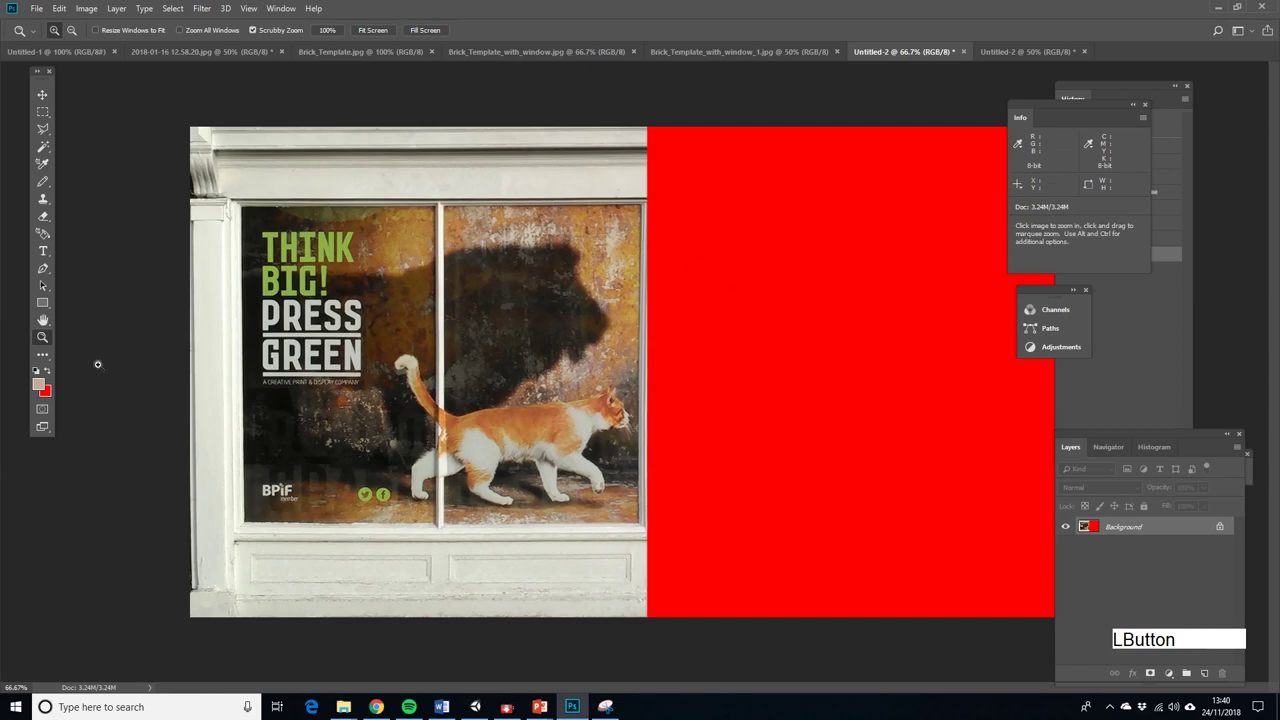
{"action": "left_click", "coordinate": [789, 366], "text": "alt"}
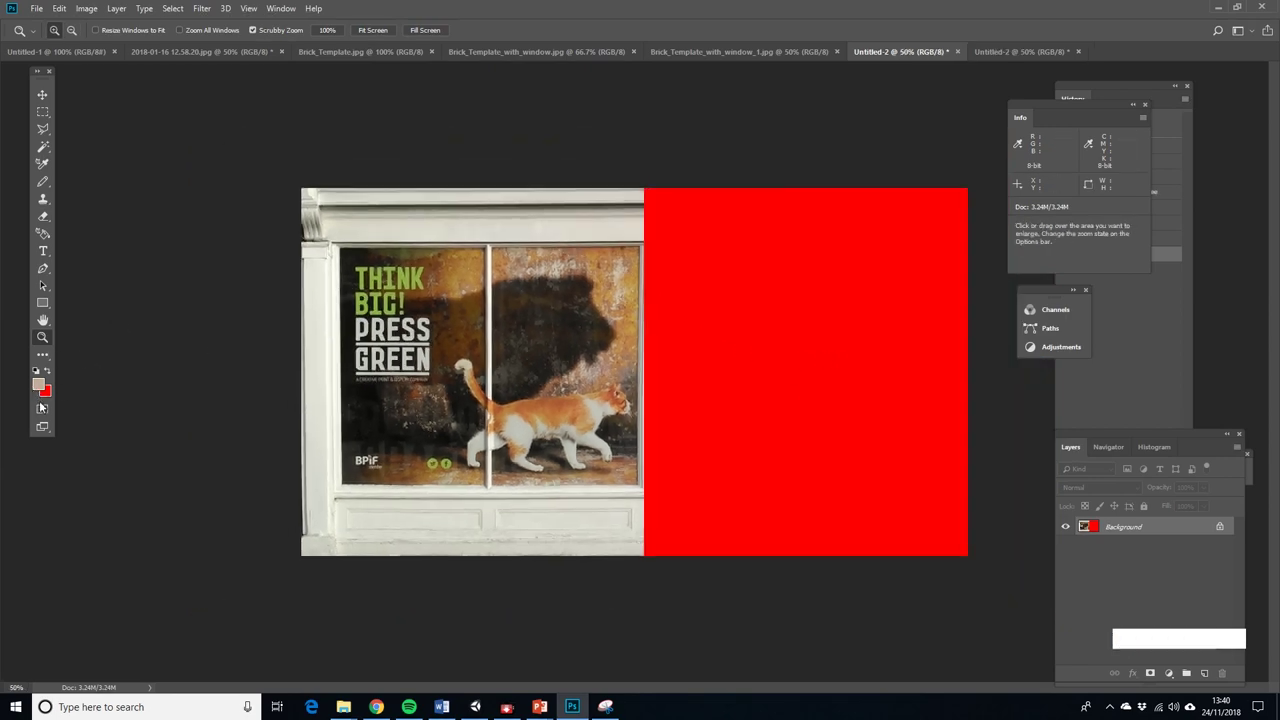
{"action": "left_click", "coordinate": [47, 371]}
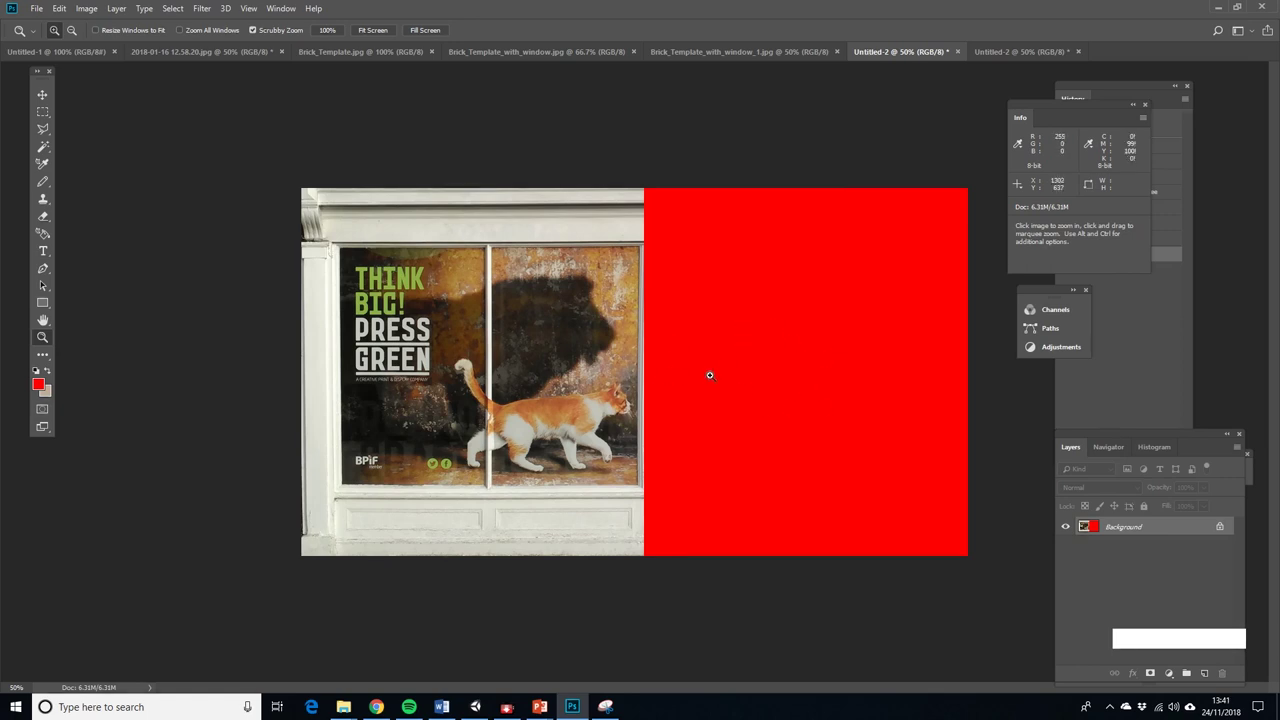
Select the door image with a rectangular marquee of about 999 × 1091 px, copy it and paste it into the widened shopfront document
{"action": "left_click", "coordinate": [1013, 55]}
{"action": "left_click", "coordinate": [42, 111]}
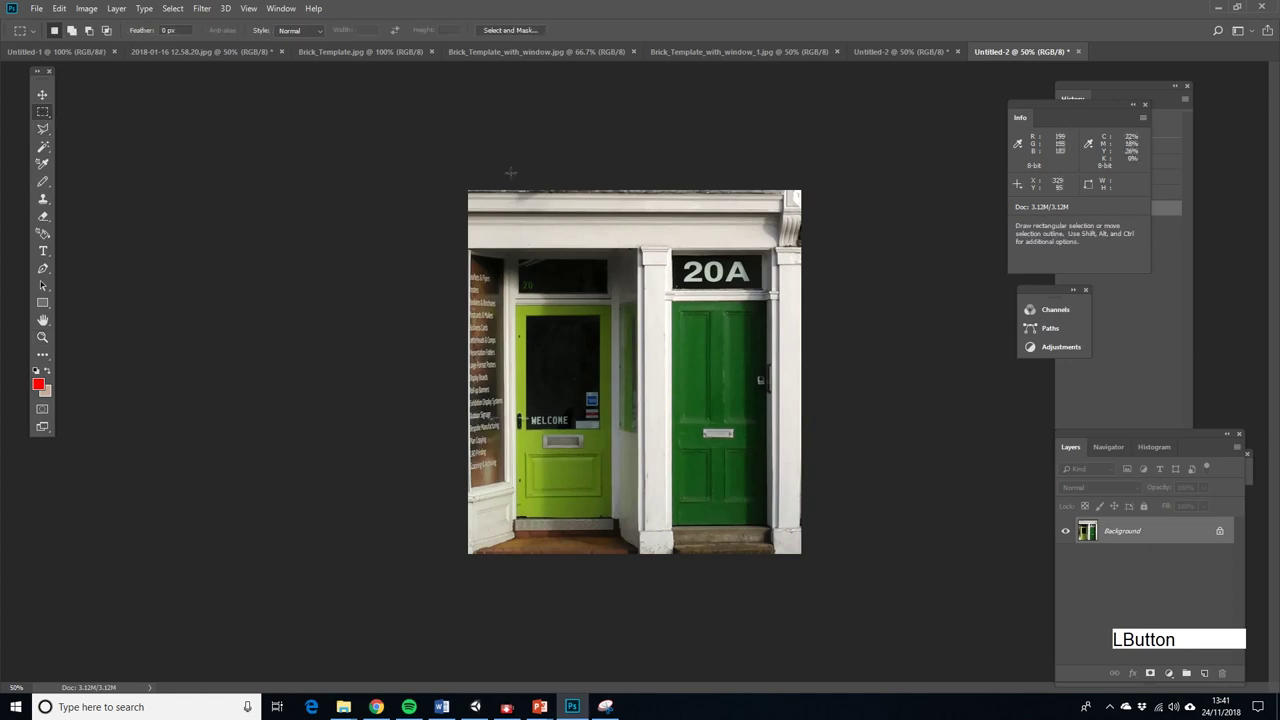
{"action": "left_click_drag", "start_coordinate": [467, 190], "coordinate": [869, 580]}
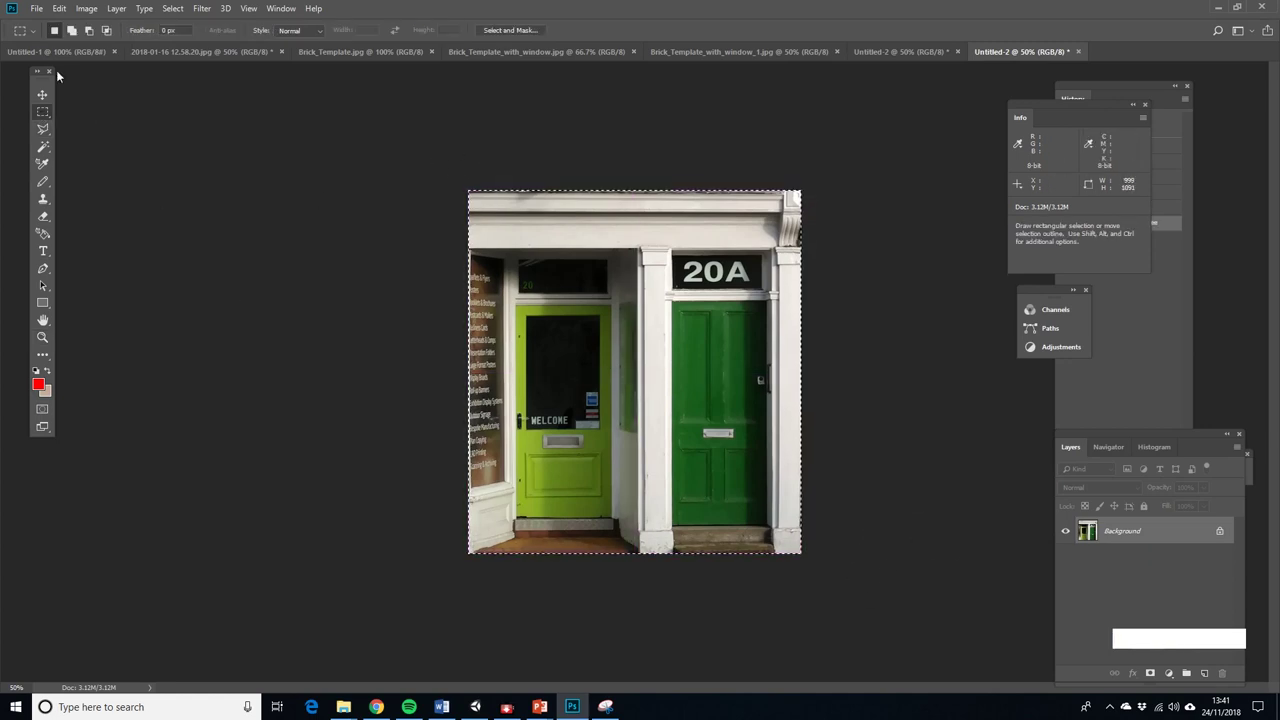
{"action": "left_click", "coordinate": [59, 8]}
{"action": "left_click", "coordinate": [69, 102]}
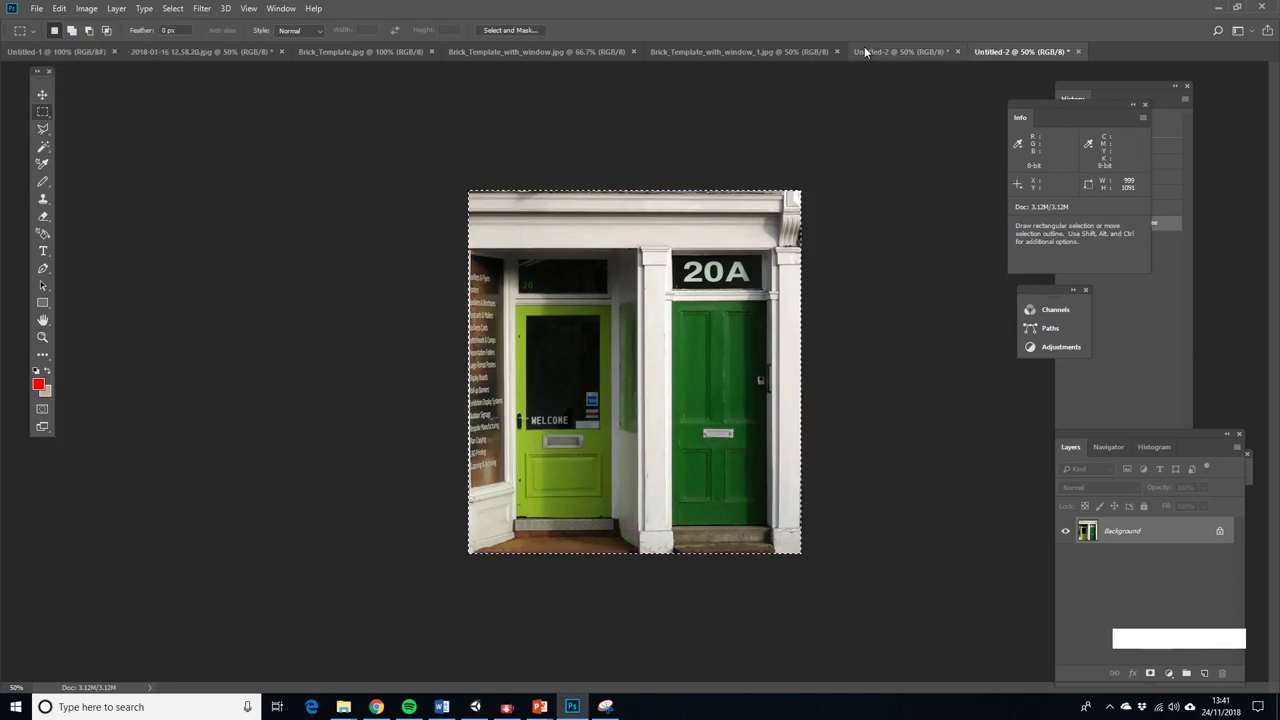
{"action": "left_click", "coordinate": [864, 46]}
{"action": "left_click", "coordinate": [59, 8]}
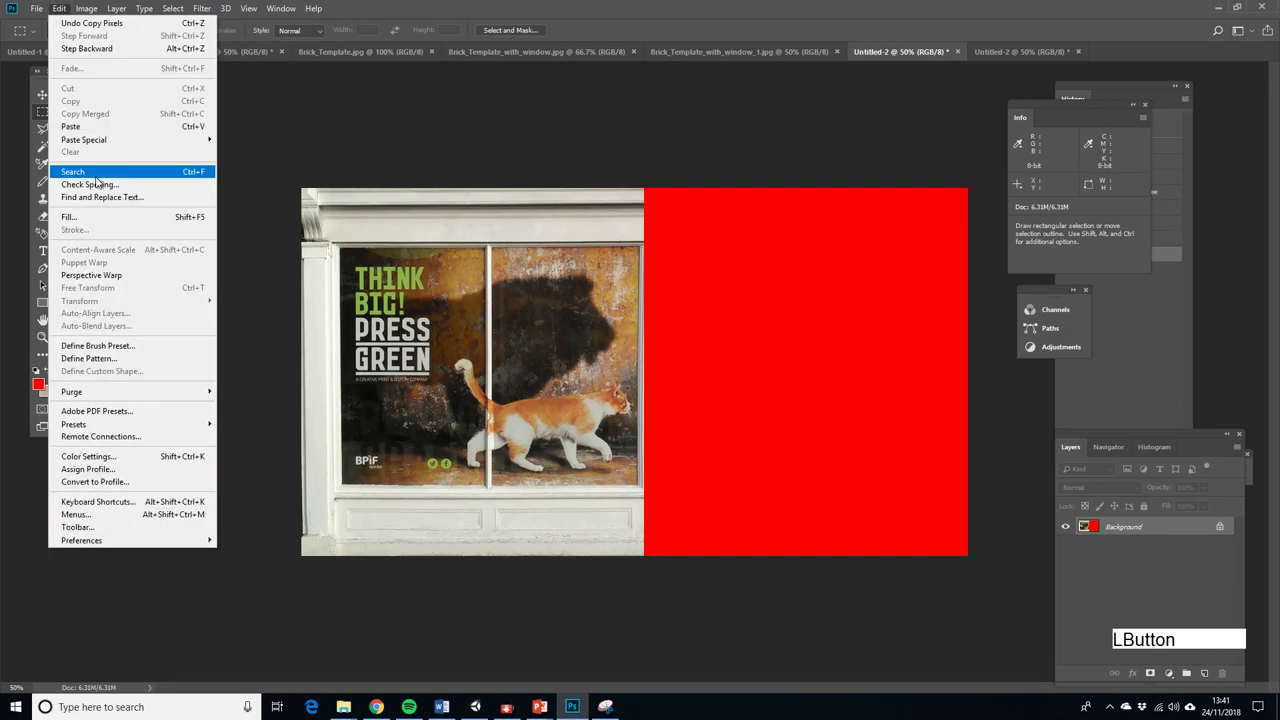
{"action": "left_click", "coordinate": [72, 126]}
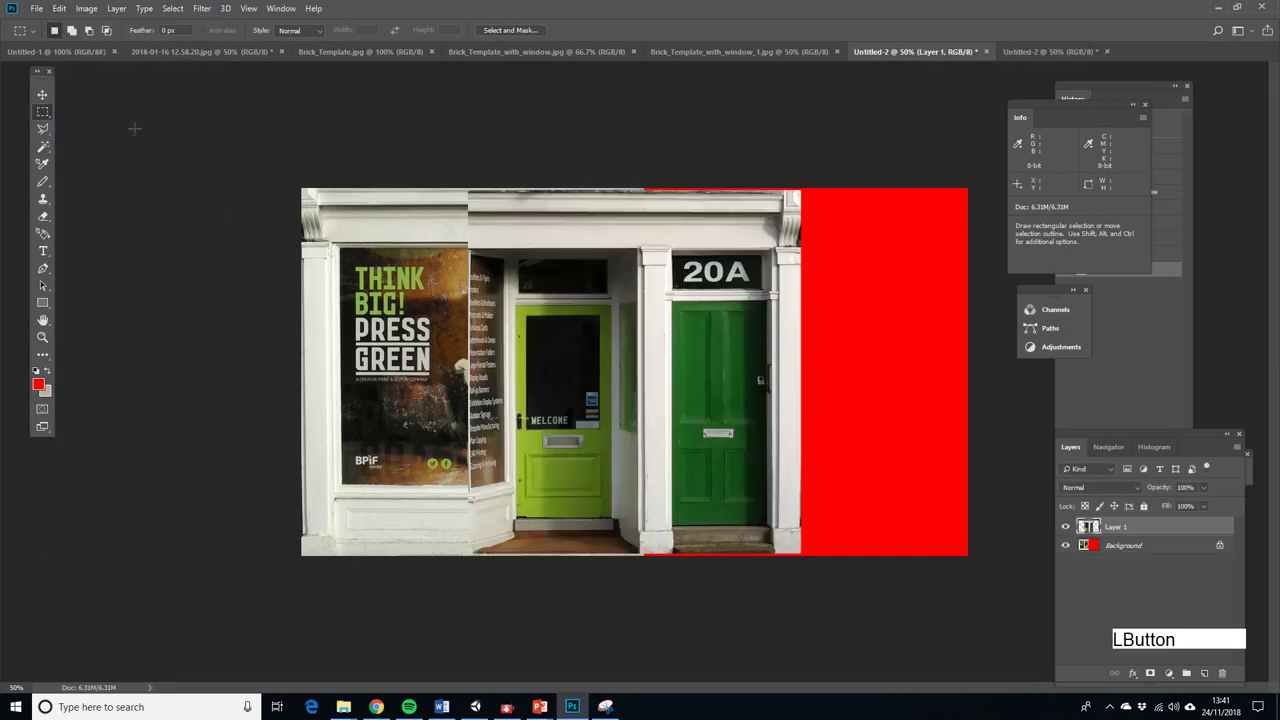
Move the pasted doors onto the red canvas area beside the shopfront window, aligned with the canvas's bottom edge
{"action": "left_click", "coordinate": [43, 93]}
{"action": "left_click_drag", "start_coordinate": [551, 286], "coordinate": [818, 290]}
{"action": "key", "text": "Down"}
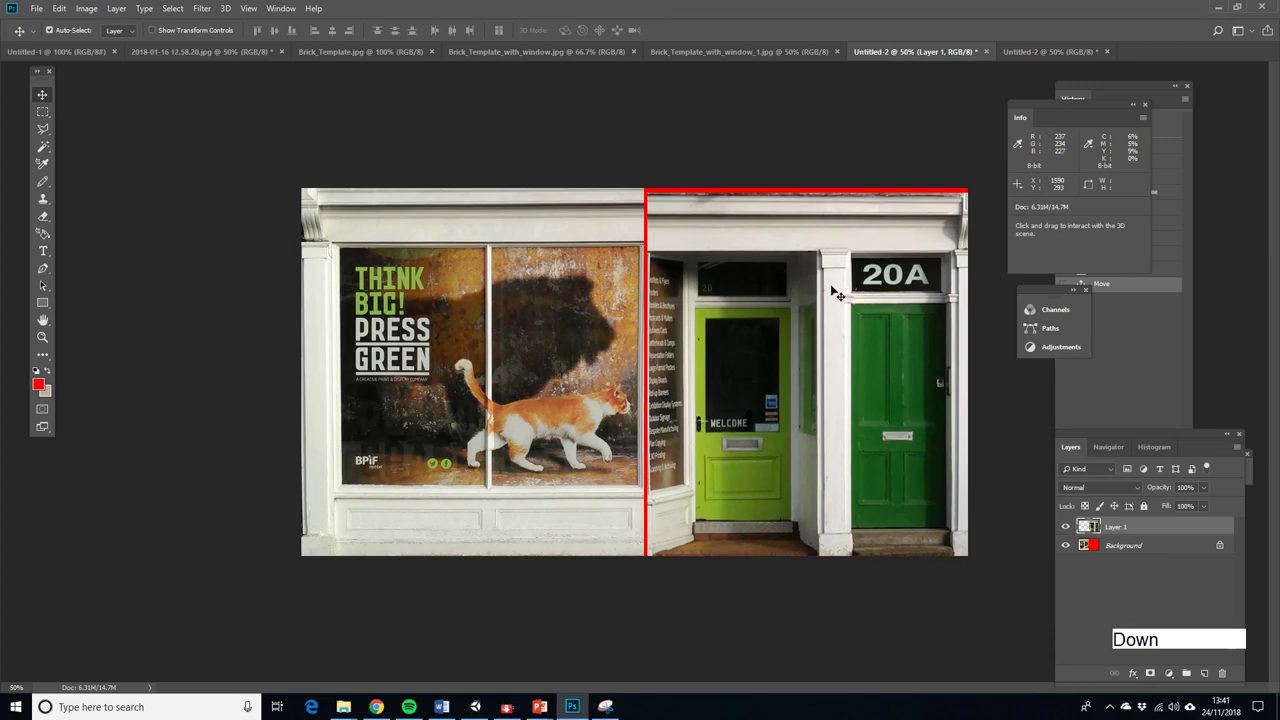
Scale the pasted doors layer proportionally to about 103.4% from its upper-left corner, covering the red strips above and beside it
{"action": "left_click", "coordinate": [59, 8]}
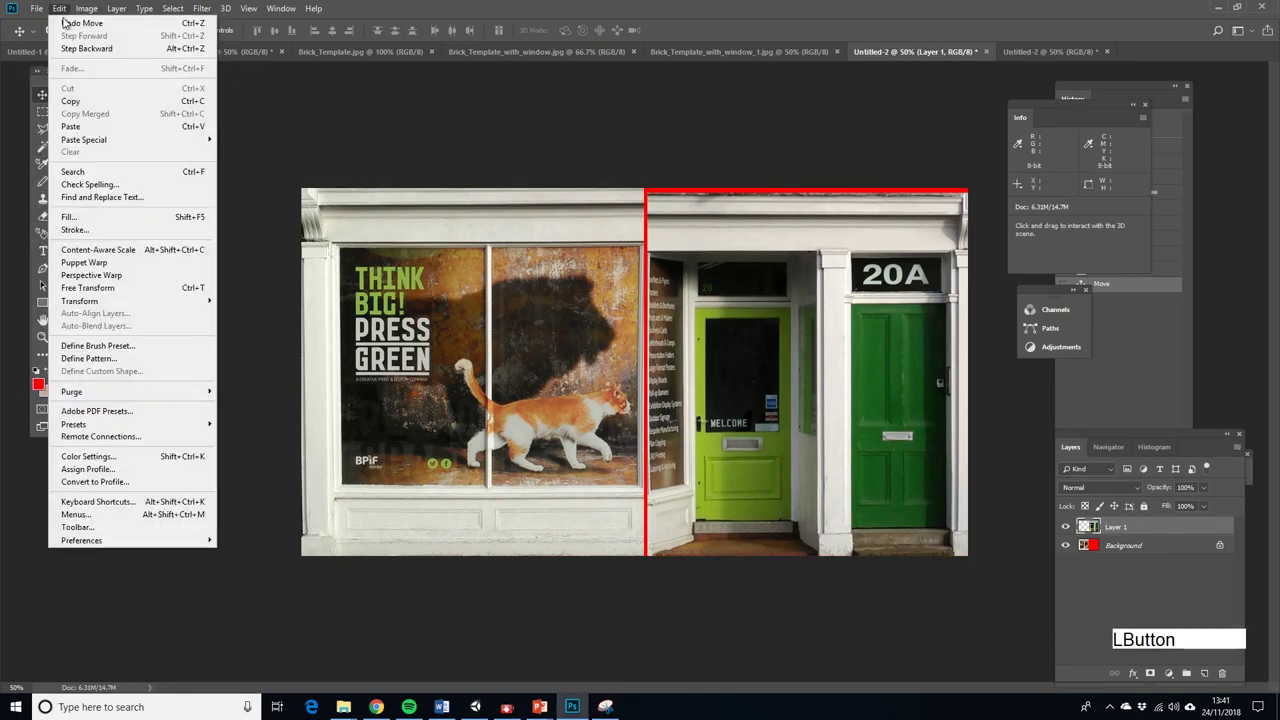
{"action": "mouse_move", "coordinate": [118, 301]}
{"action": "left_click", "coordinate": [245, 320]}
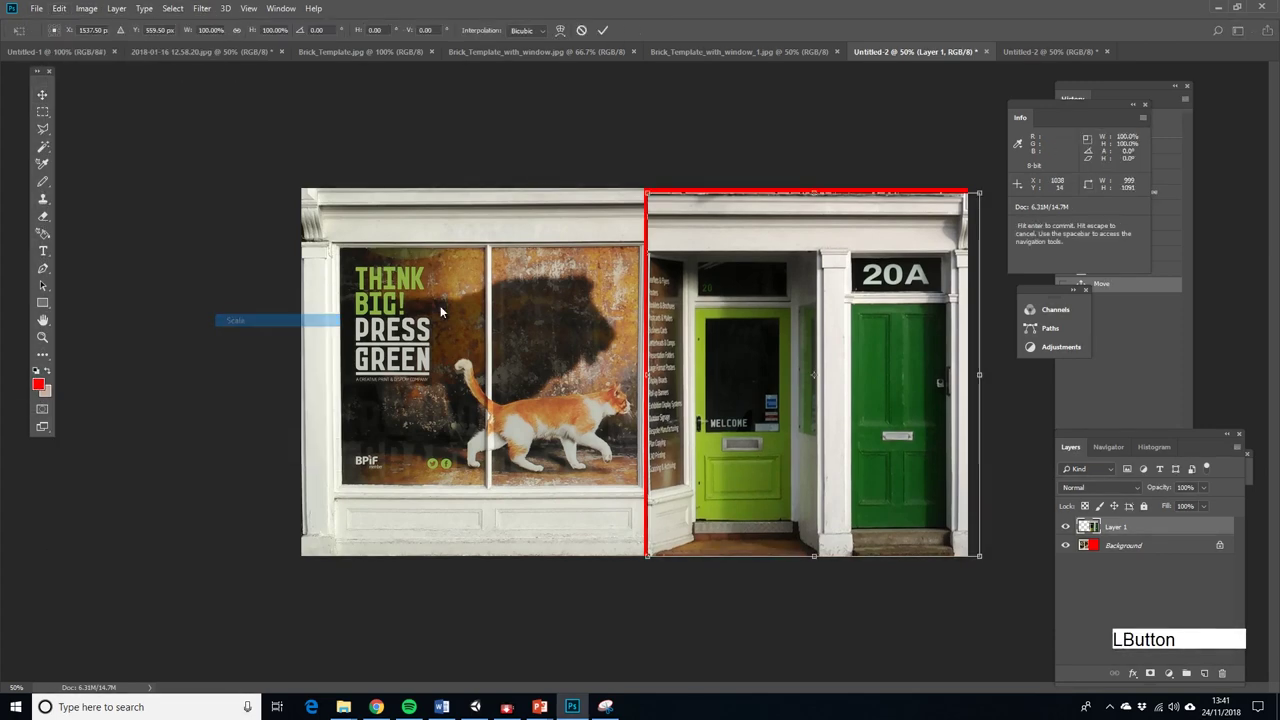
{"action": "key", "text": "shift"}
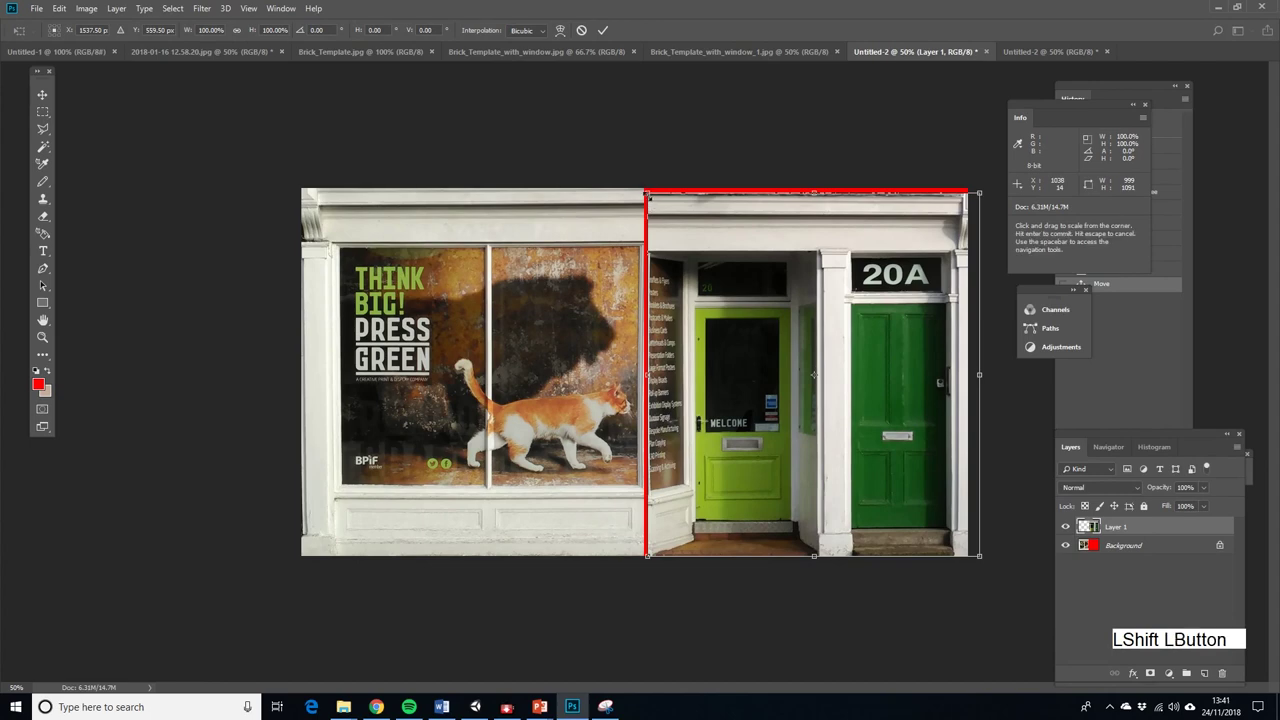
{"action": "left_click_drag", "start_coordinate": [647, 192], "coordinate": [637, 182]}
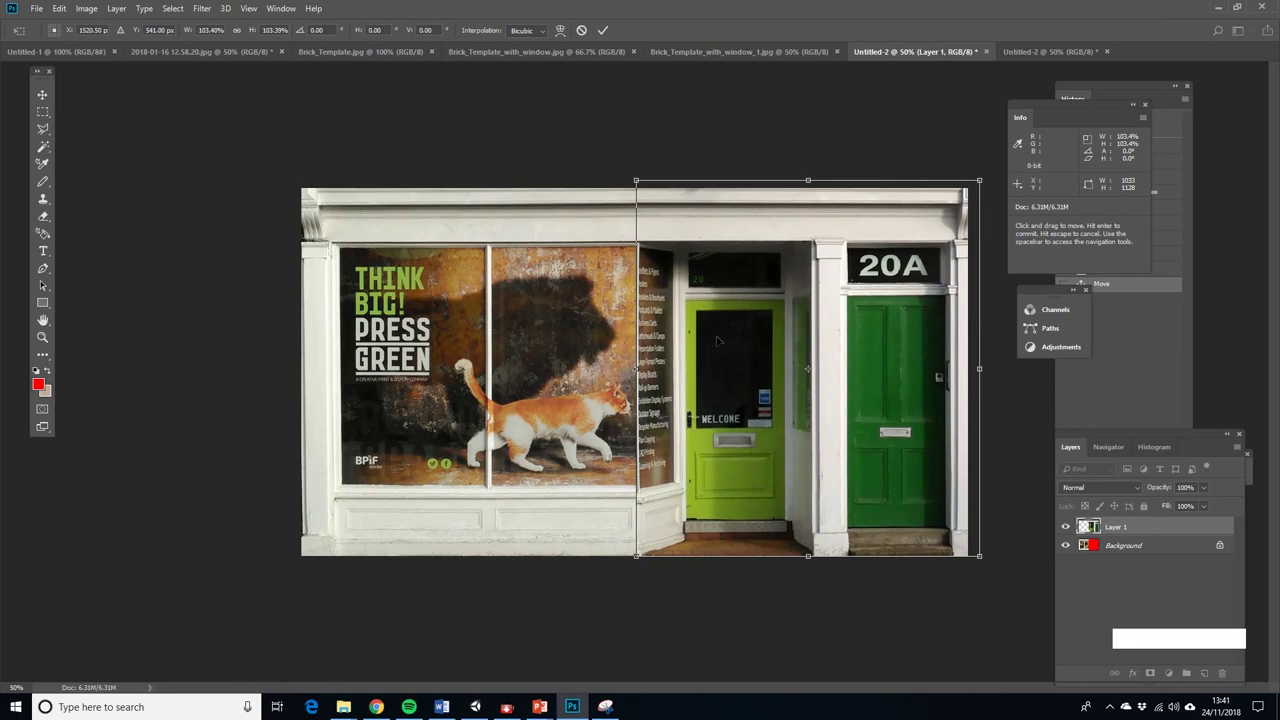
Nudge the scaled doors about 16 px to the right so they meet the shopfront window's edge, and apply the transformation
{"action": "key", "text": "Right"}
{"action": "key", "text": "Right"}
{"action": "key", "text": "Right"}
{"action": "key", "text": "Right"}
{"action": "key", "text": "Right"}
{"action": "key", "text": "Right"}
{"action": "key", "text": "Right"}
{"action": "key", "text": "Right"}
{"action": "key", "text": "Right"}
{"action": "key", "text": "Right"}
{"action": "key", "text": "Right"}
{"action": "key", "text": "Right"}
{"action": "key", "text": "Right"}
{"action": "key", "text": "Right"}
{"action": "key", "text": "Right"}
{"action": "key", "text": "Right"}
{"action": "key", "text": "Right"}
{"action": "key", "text": "Right"}
{"action": "key", "text": "Right"}
{"action": "key", "text": "Right"}
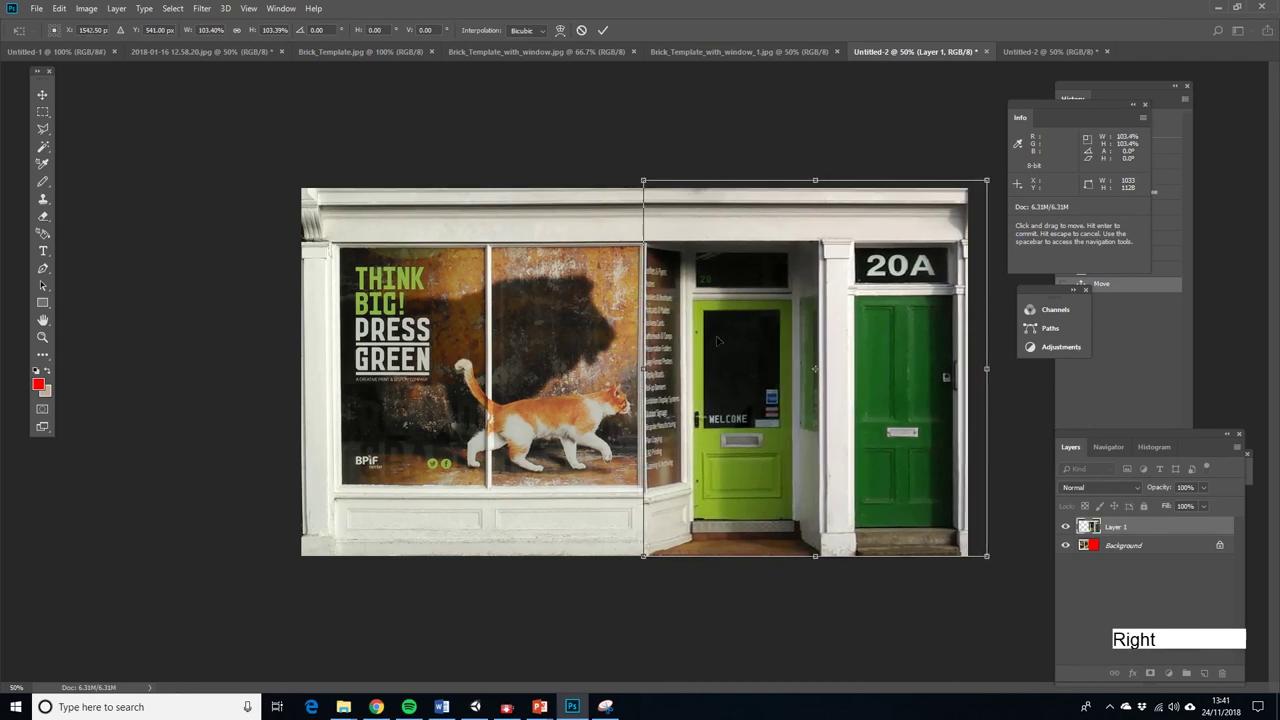
{"action": "key", "text": "Left"}
{"action": "key", "text": "Left"}
{"action": "key", "text": "Left"}
{"action": "key", "text": "Left"}
{"action": "key", "text": "Left"}
{"action": "key", "text": "Right"}
{"action": "key", "text": "Right"}
{"action": "key", "text": "Left"}
{"action": "key", "text": "Left"}
{"action": "key", "text": "Left"}
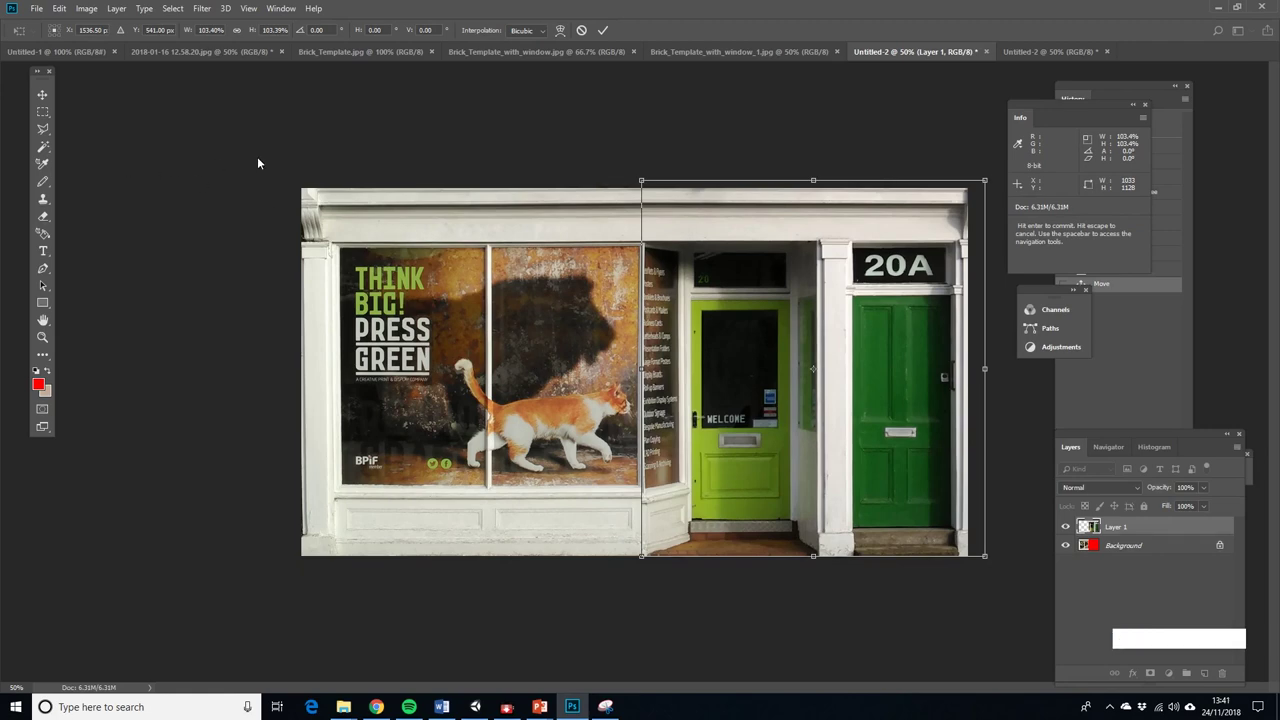
{"action": "left_click", "coordinate": [43, 95]}
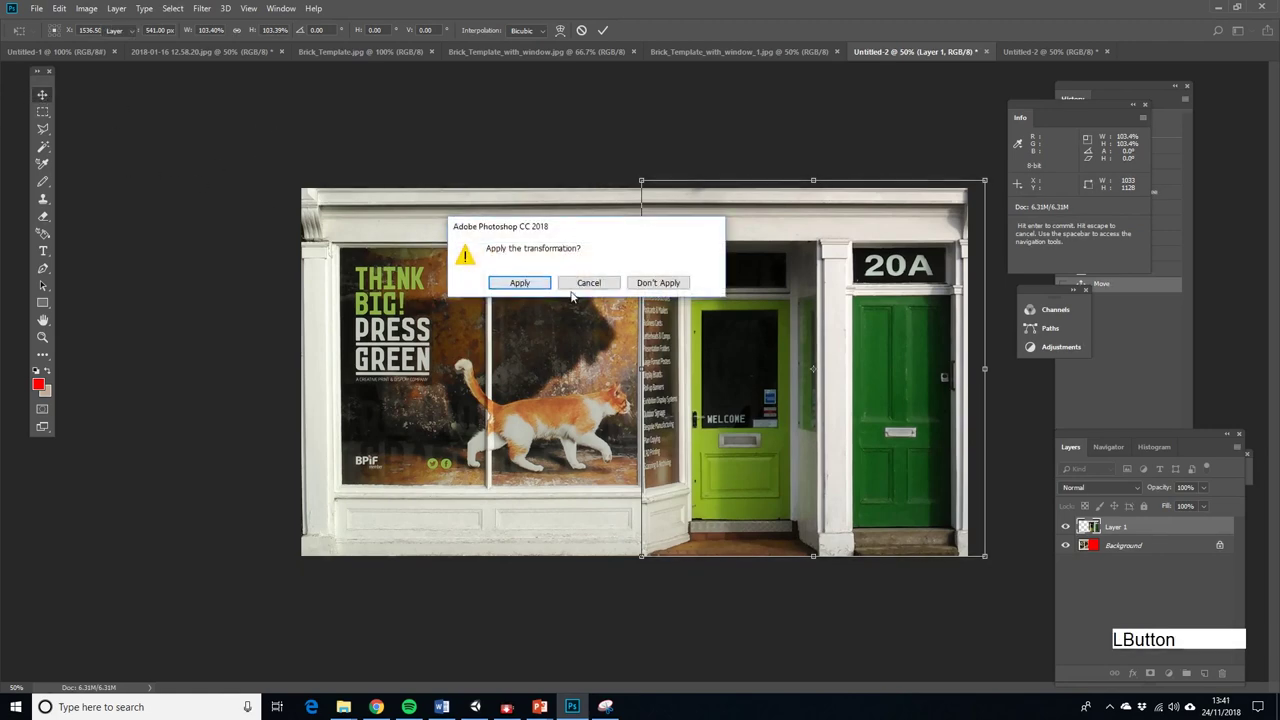
{"action": "left_click", "coordinate": [523, 280]}
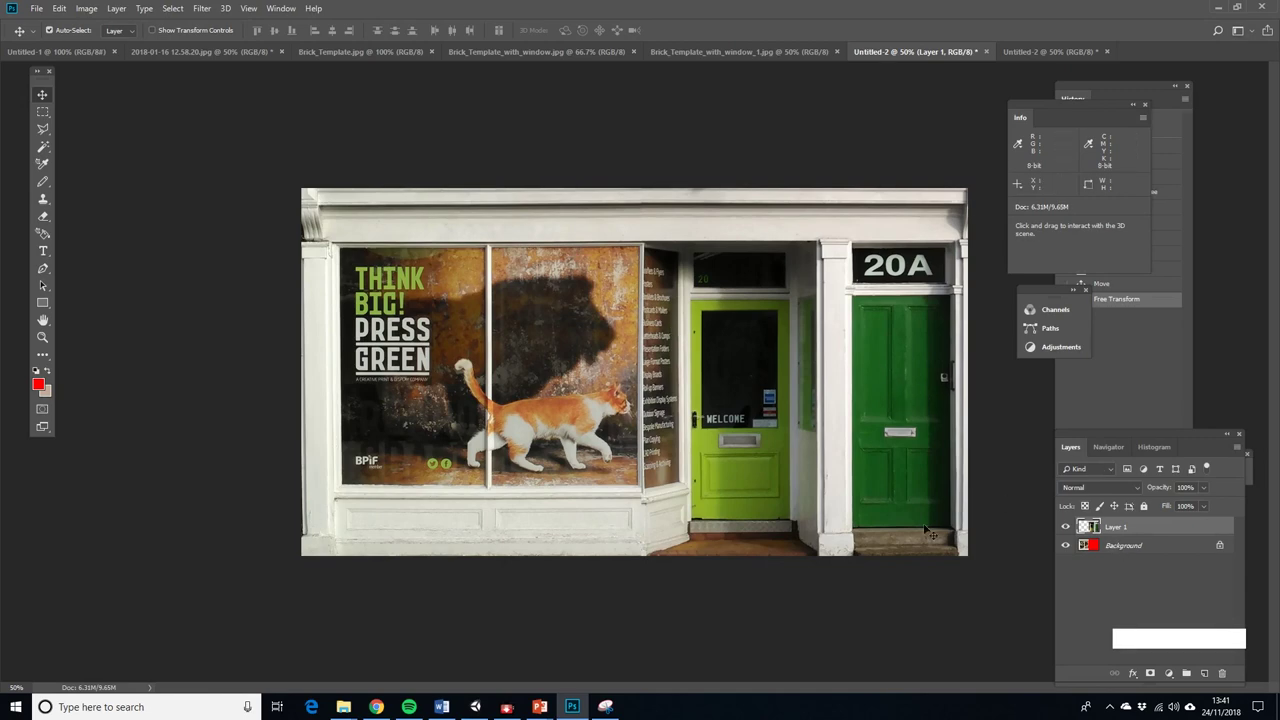
Select the doors on Layer 1 with a rectangular marquee of about 1226 × 1103 px and cut them out
{"action": "key", "text": "m"}
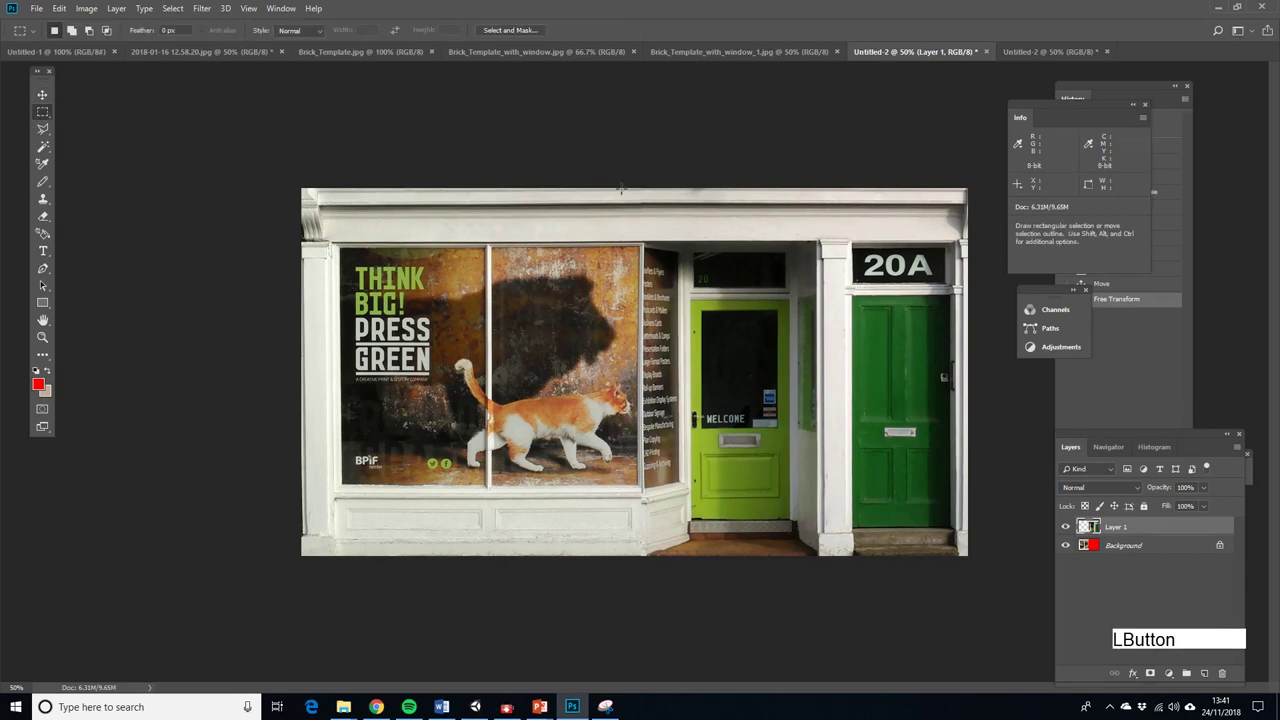
{"action": "left_click_drag", "start_coordinate": [559, 155], "coordinate": [634, 232]}
{"action": "left_click_drag", "start_coordinate": [800, 372], "coordinate": [980, 568]}
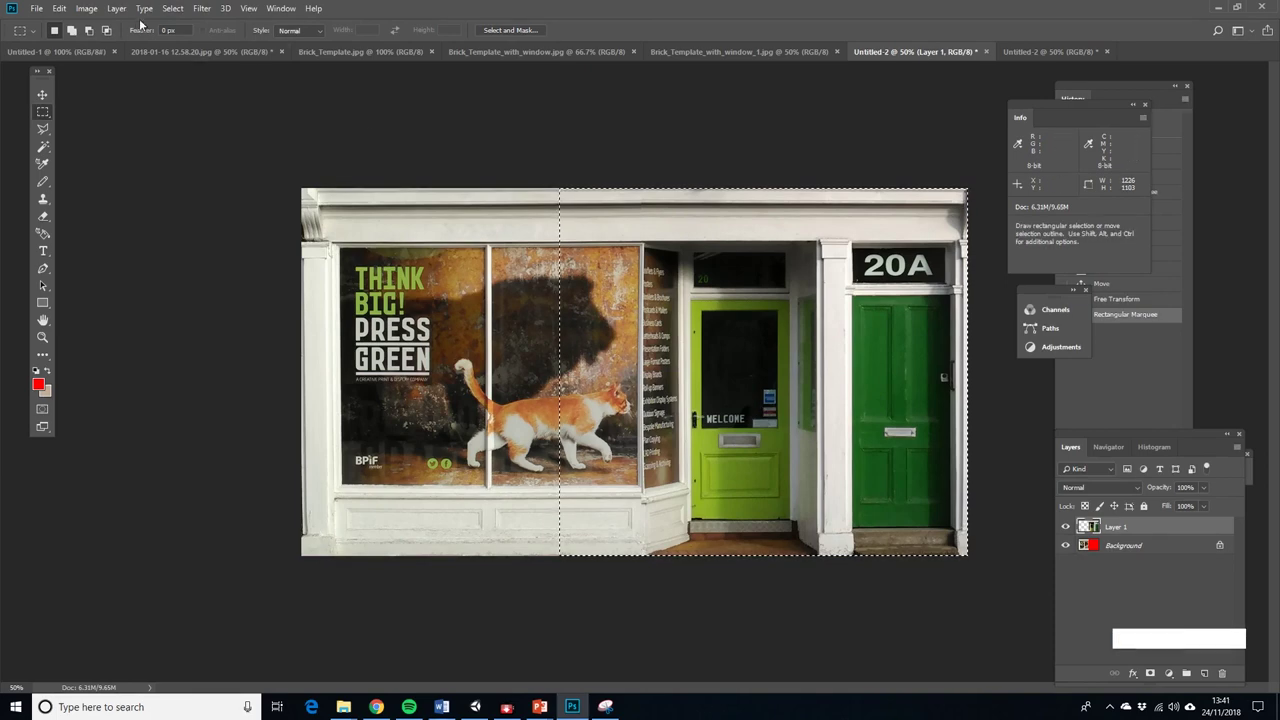
{"action": "left_click", "coordinate": [59, 8]}
{"action": "left_click", "coordinate": [68, 88]}
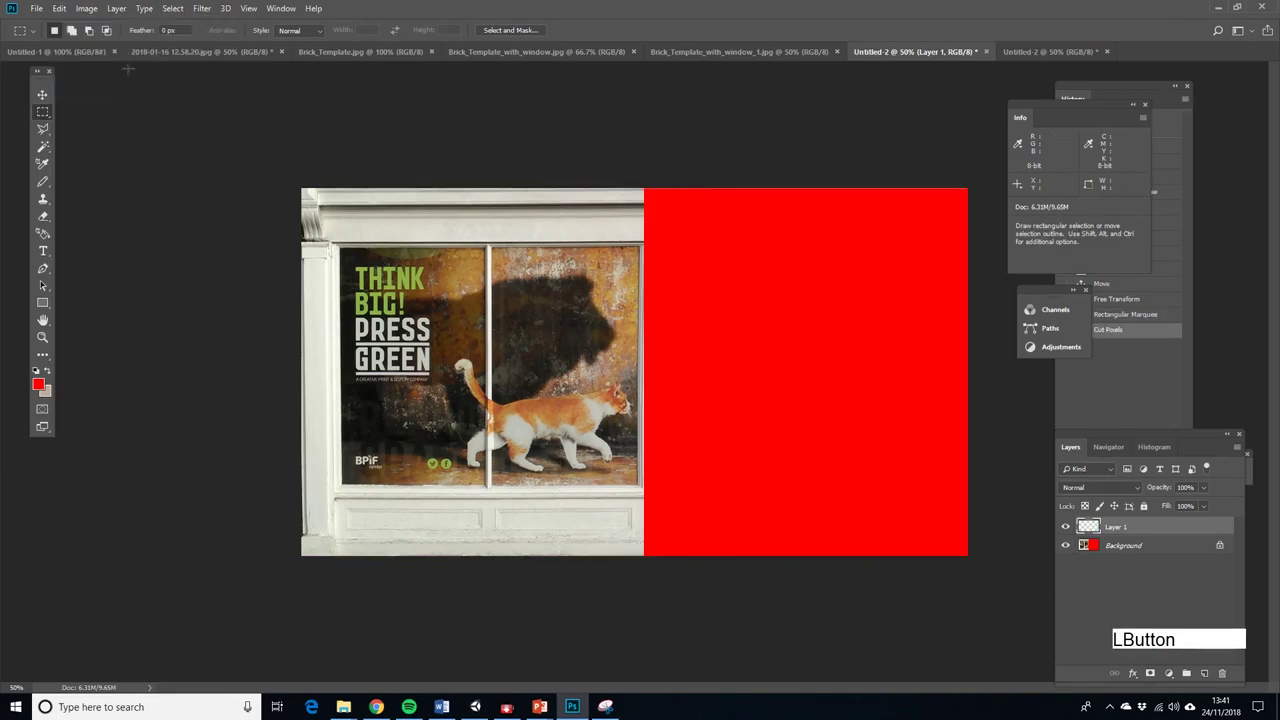
Create a new document at the clipboard size and paste the cut doors into it
{"action": "left_click", "coordinate": [36, 8]}
{"action": "left_click", "coordinate": [537, 158]}
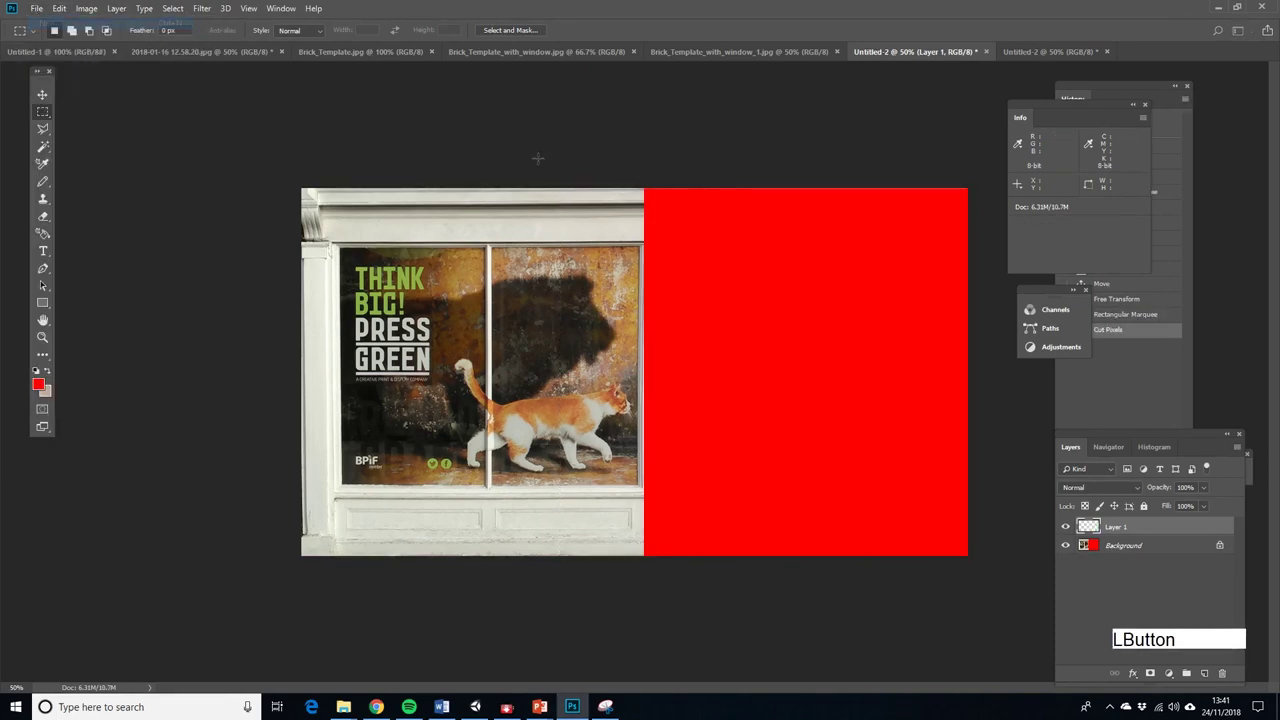
{"action": "key", "text": "ctrl+n"}
{"action": "left_click", "coordinate": [908, 551]}
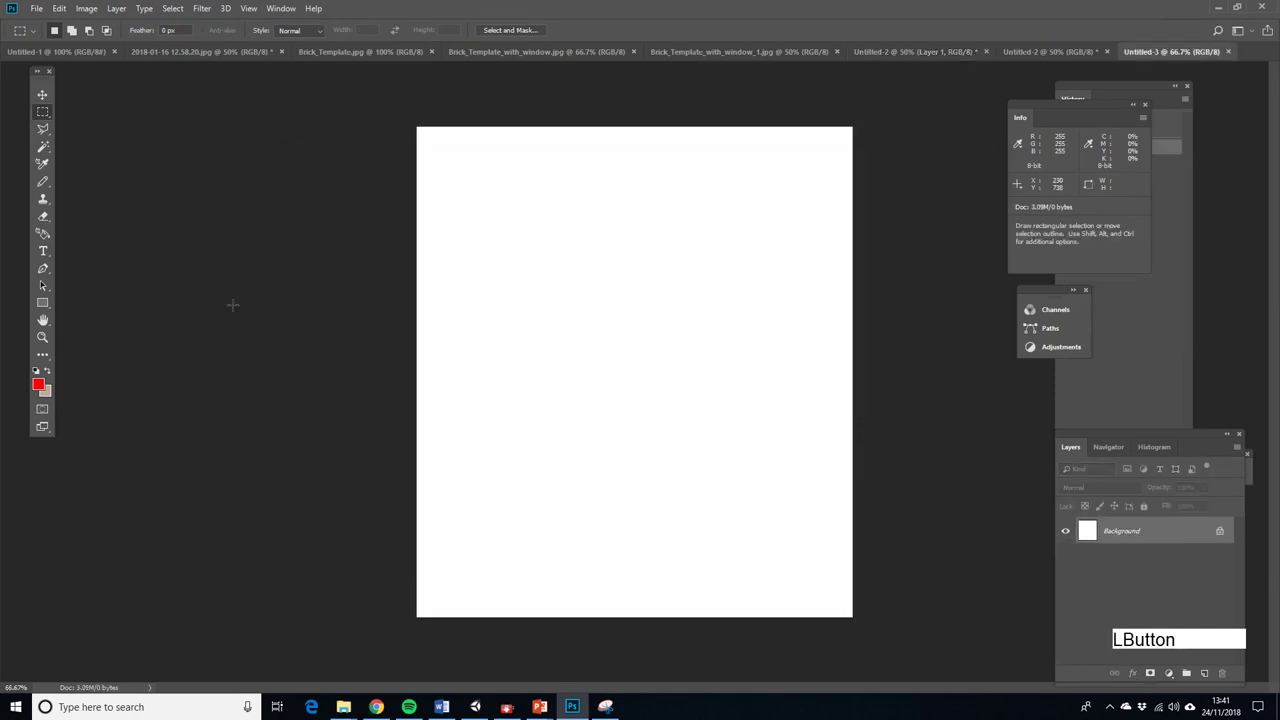
{"action": "left_click", "coordinate": [59, 8]}
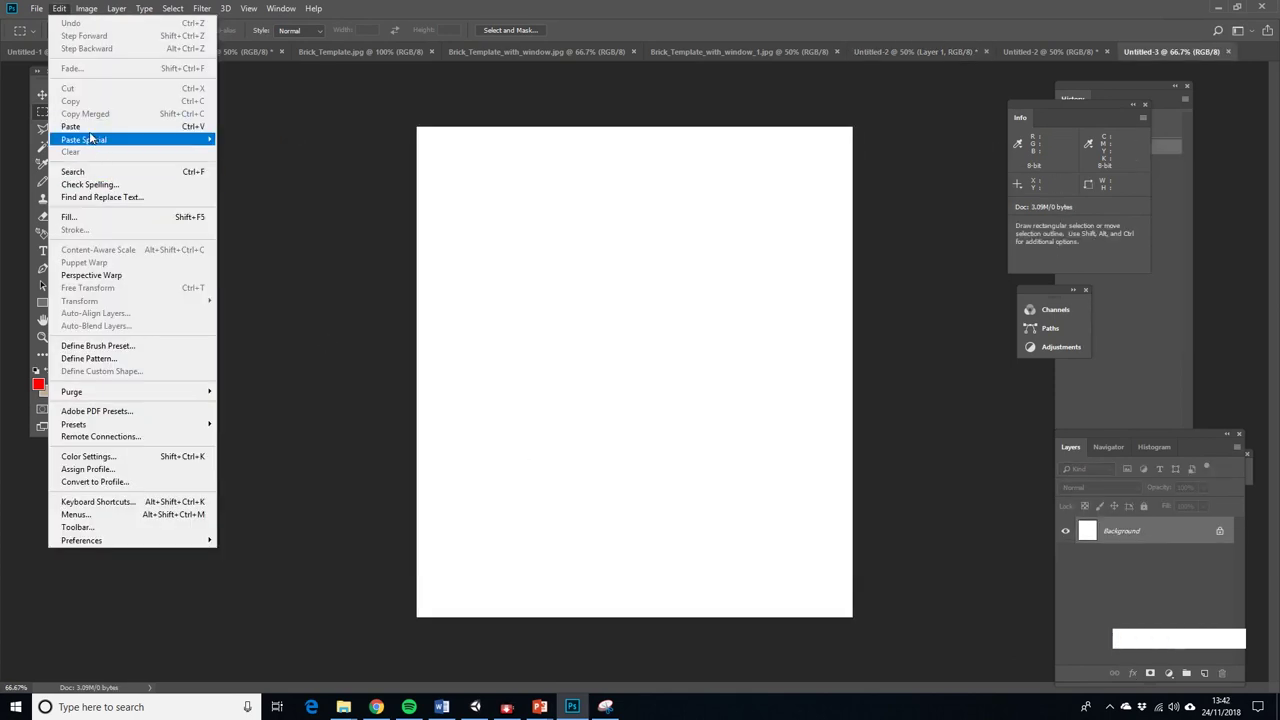
{"action": "left_click", "coordinate": [71, 126]}
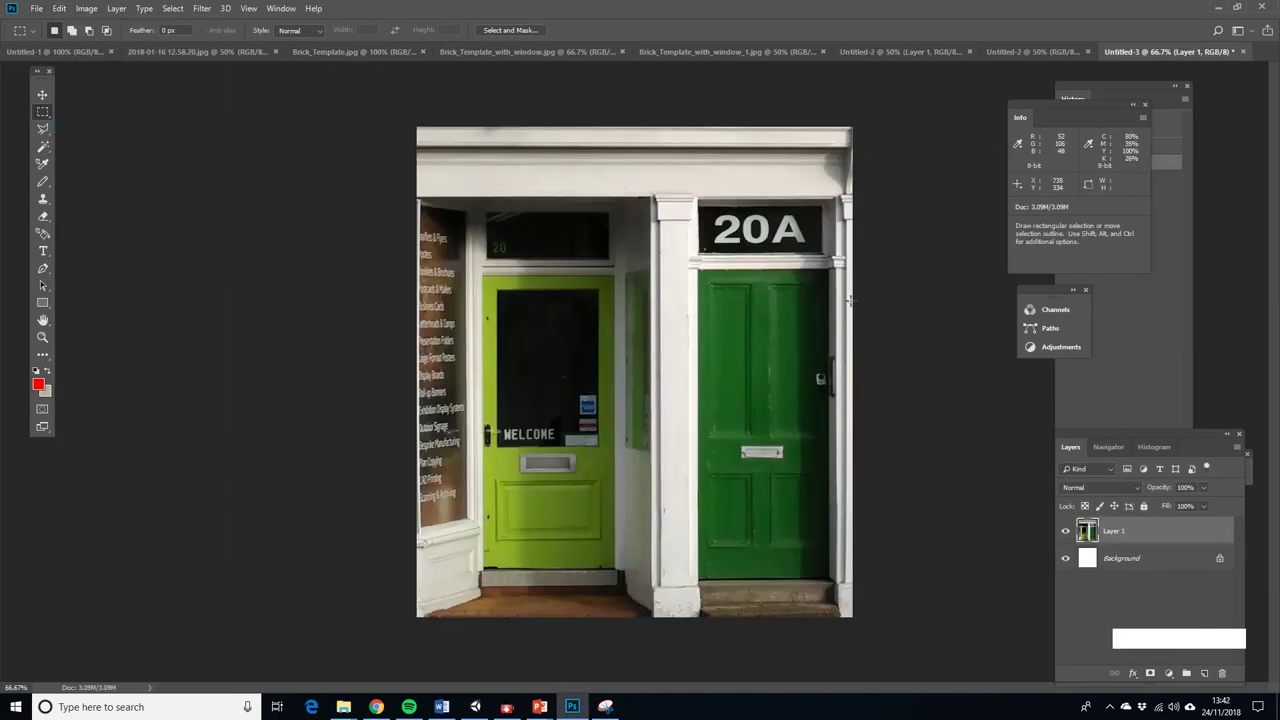
Close the old standalone door document, Untitled-2, without saving its changes
{"action": "left_click", "coordinate": [1040, 52]}
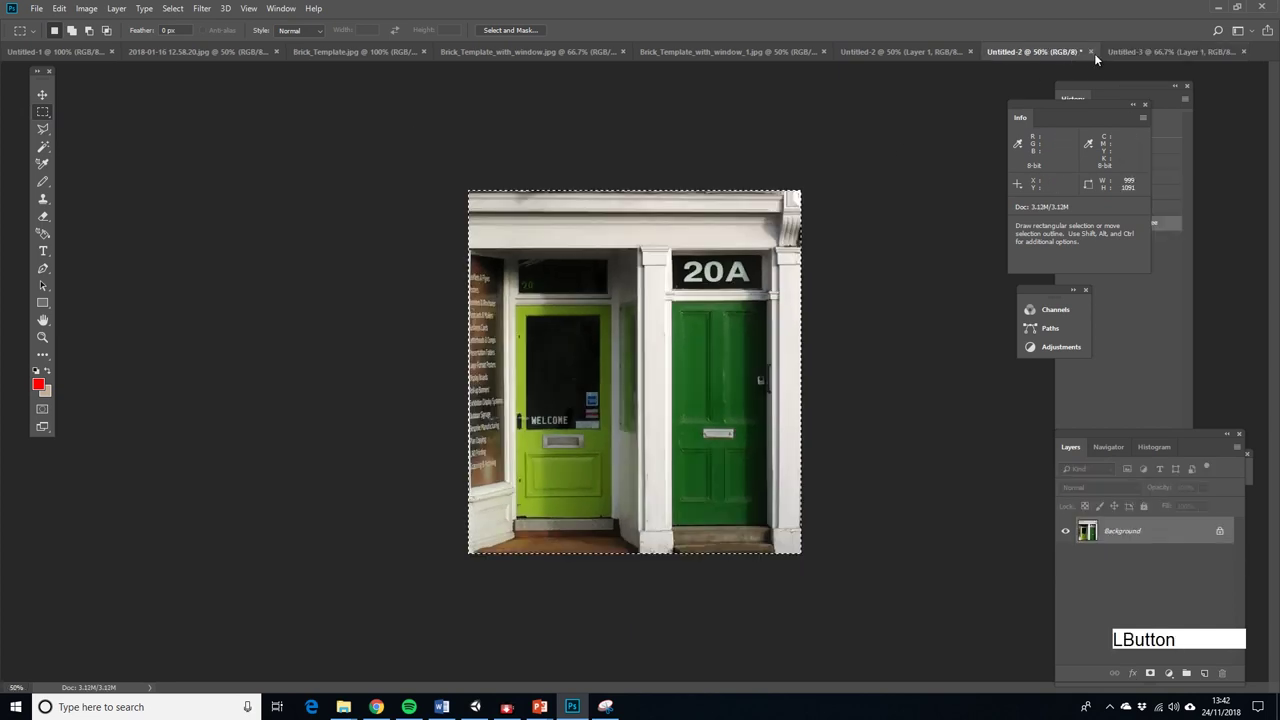
{"action": "left_click", "coordinate": [1092, 51]}
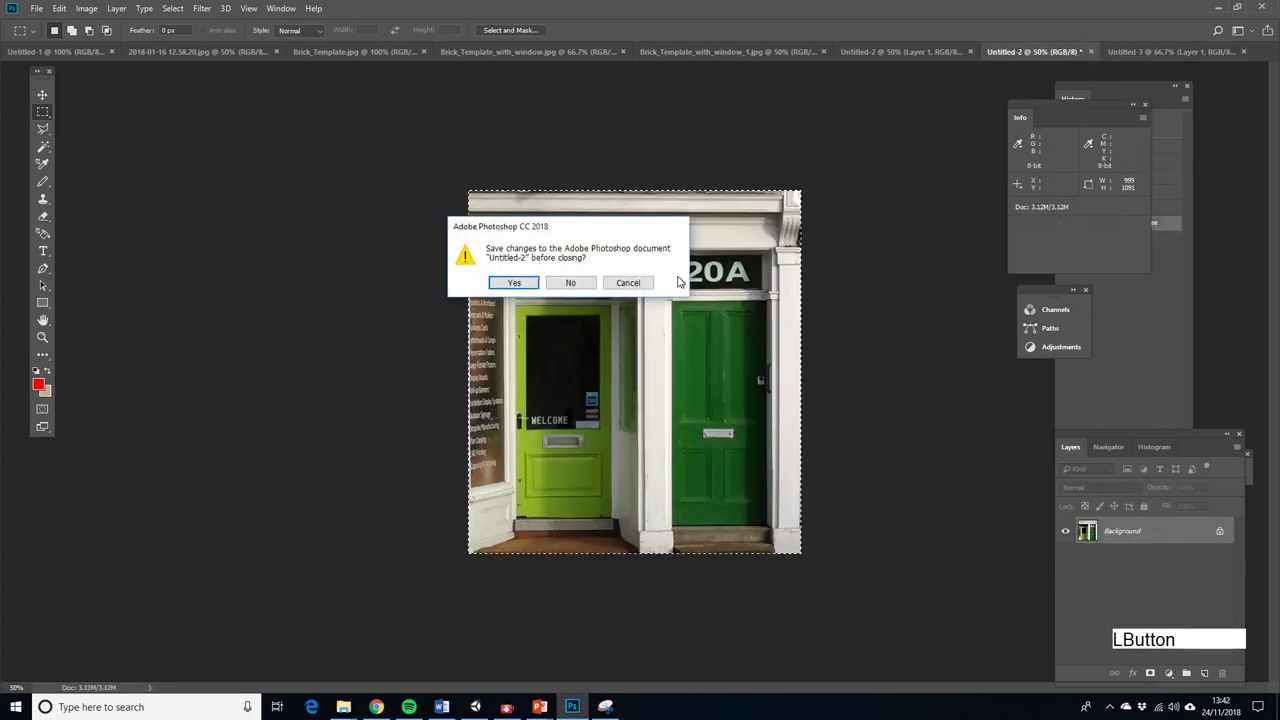
{"action": "left_click", "coordinate": [570, 281]}
Crop the cat poster shopfront document to the window section, about 1030 × 1103 px, and clear the selection
{"action": "left_click", "coordinate": [889, 52]}
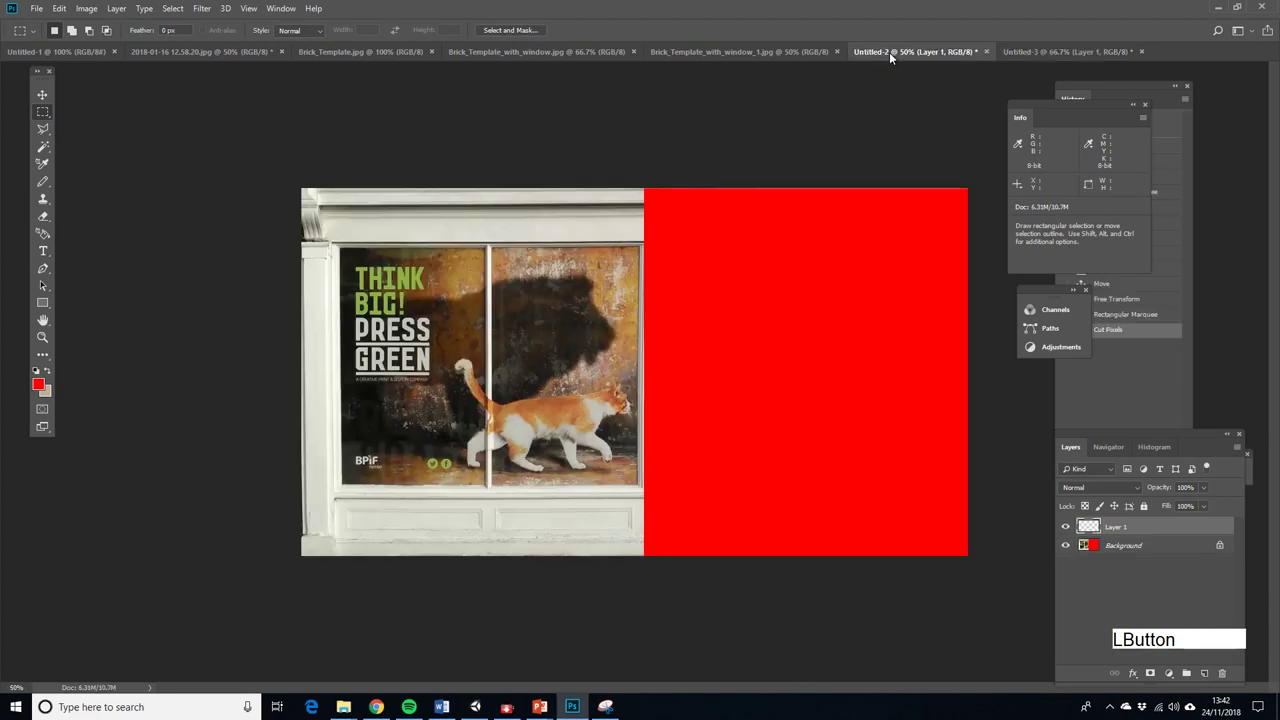
{"action": "left_click_drag", "start_coordinate": [277, 165], "coordinate": [644, 637]}
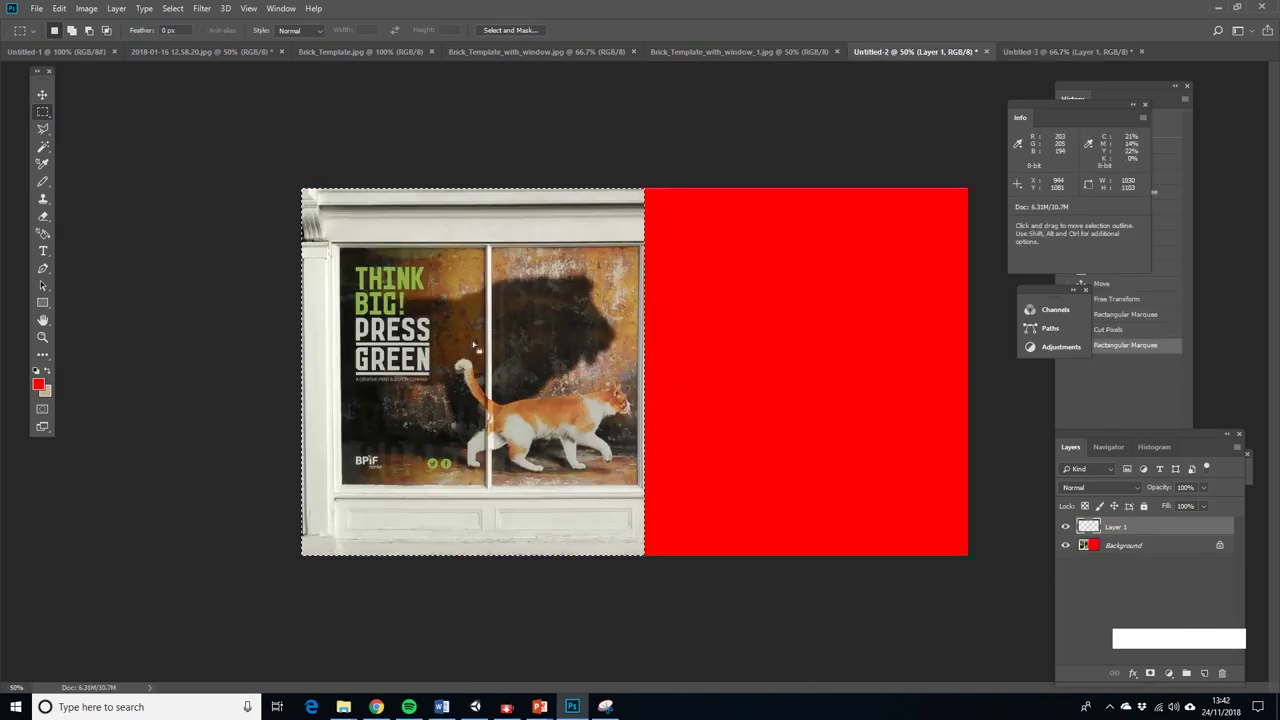
{"action": "left_click", "coordinate": [86, 8]}
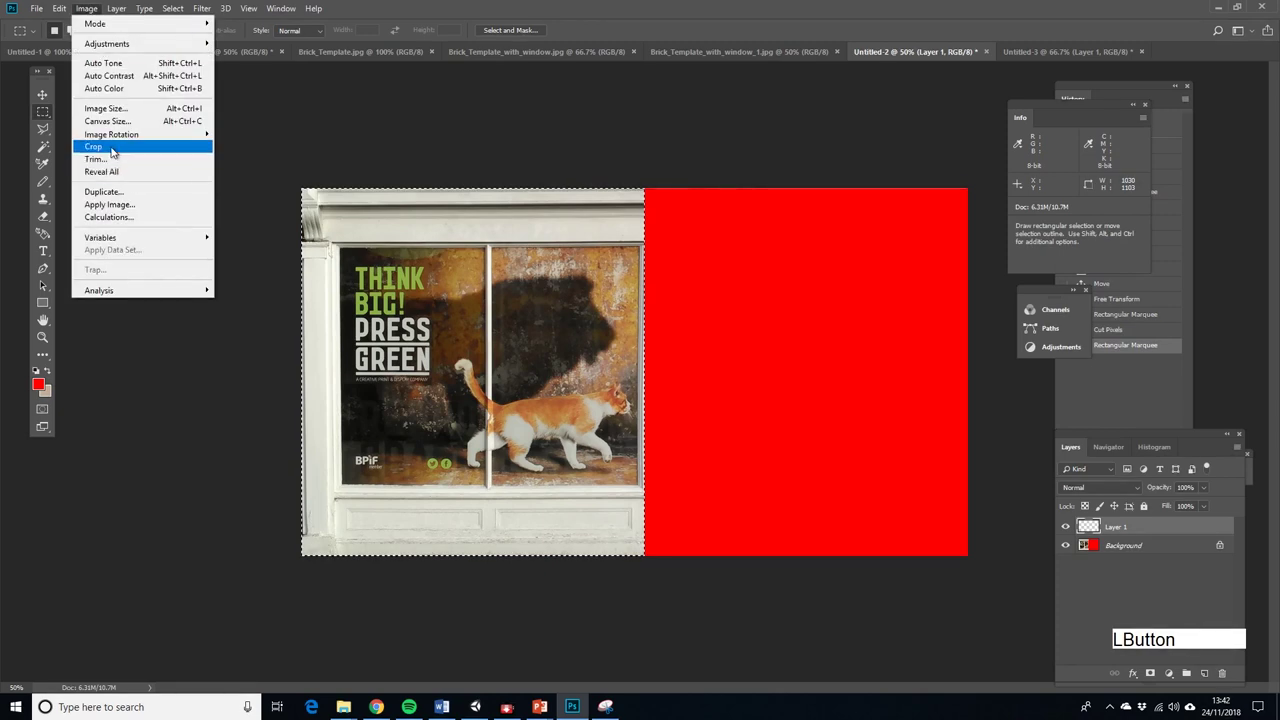
{"action": "left_click", "coordinate": [100, 146]}
{"action": "key", "text": "ctrl+d"}
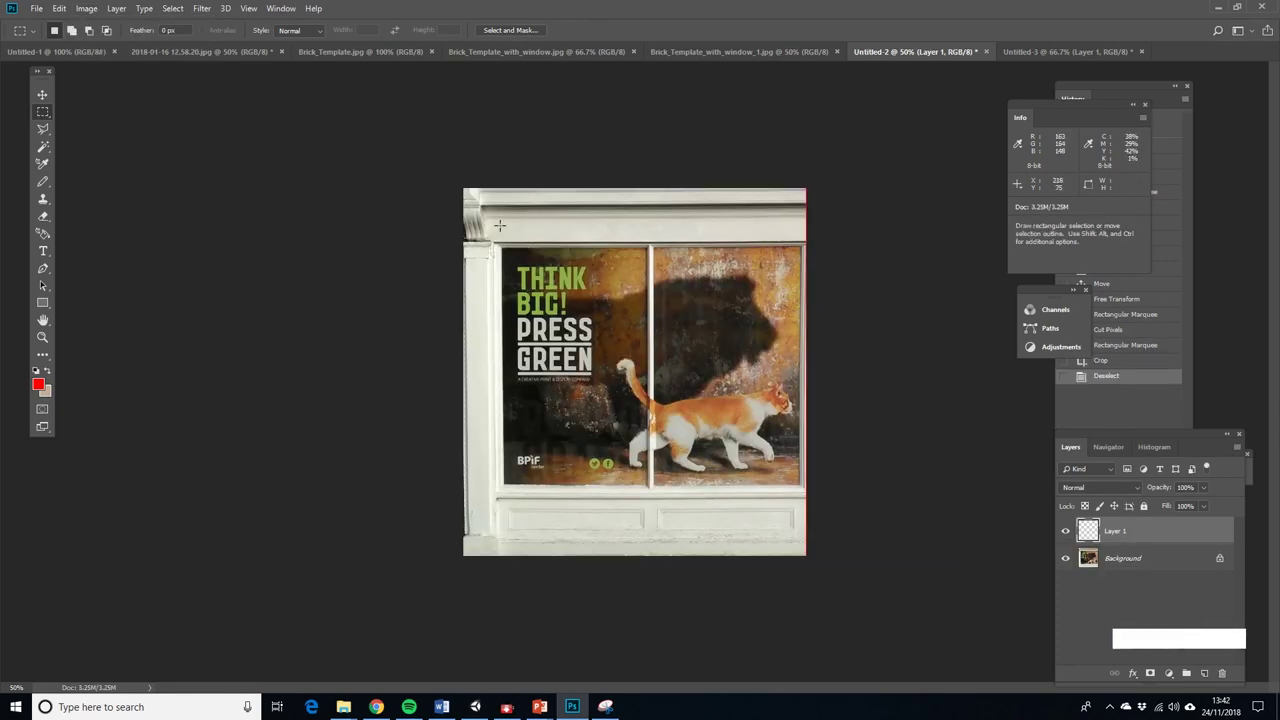
Crop the shopfront window again to about 1026 × 1103 px to remove the thin red edge, and deselect
{"action": "left_click", "coordinate": [42, 337]}
{"action": "left_click", "coordinate": [740, 403]}
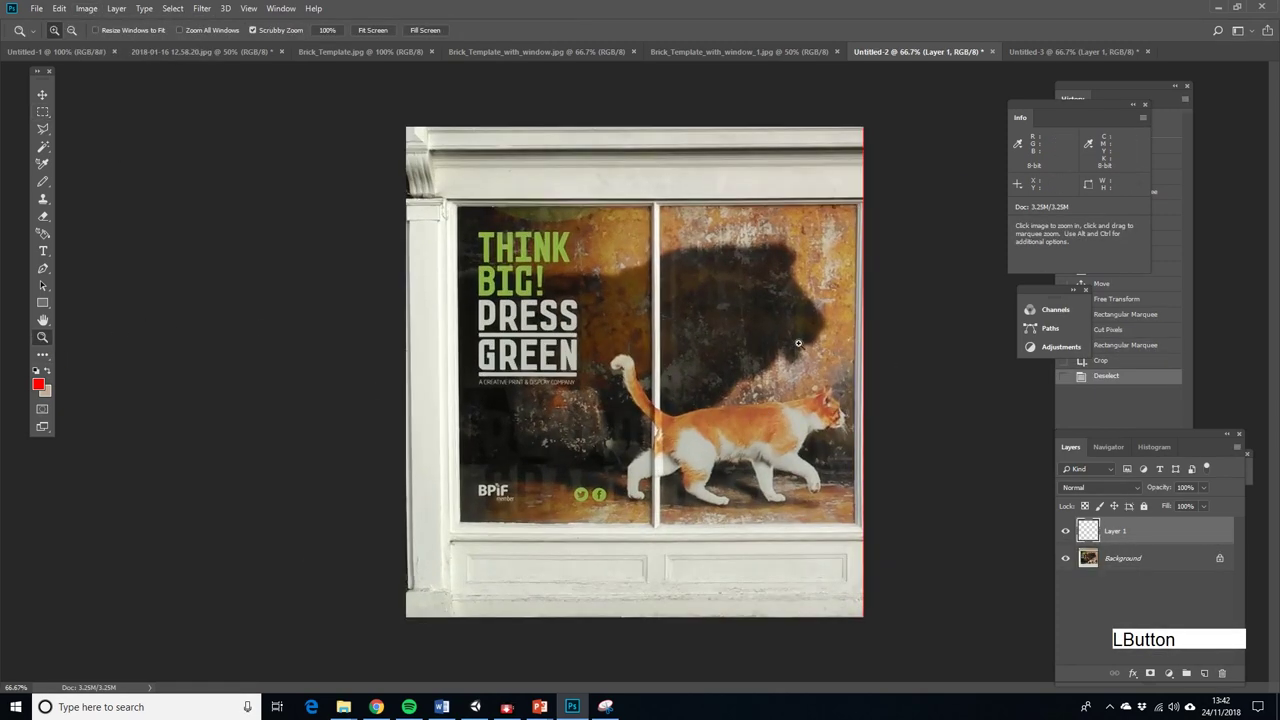
{"action": "left_click", "coordinate": [42, 111]}
{"action": "left_click_drag", "start_coordinate": [406, 126], "coordinate": [861, 647]}
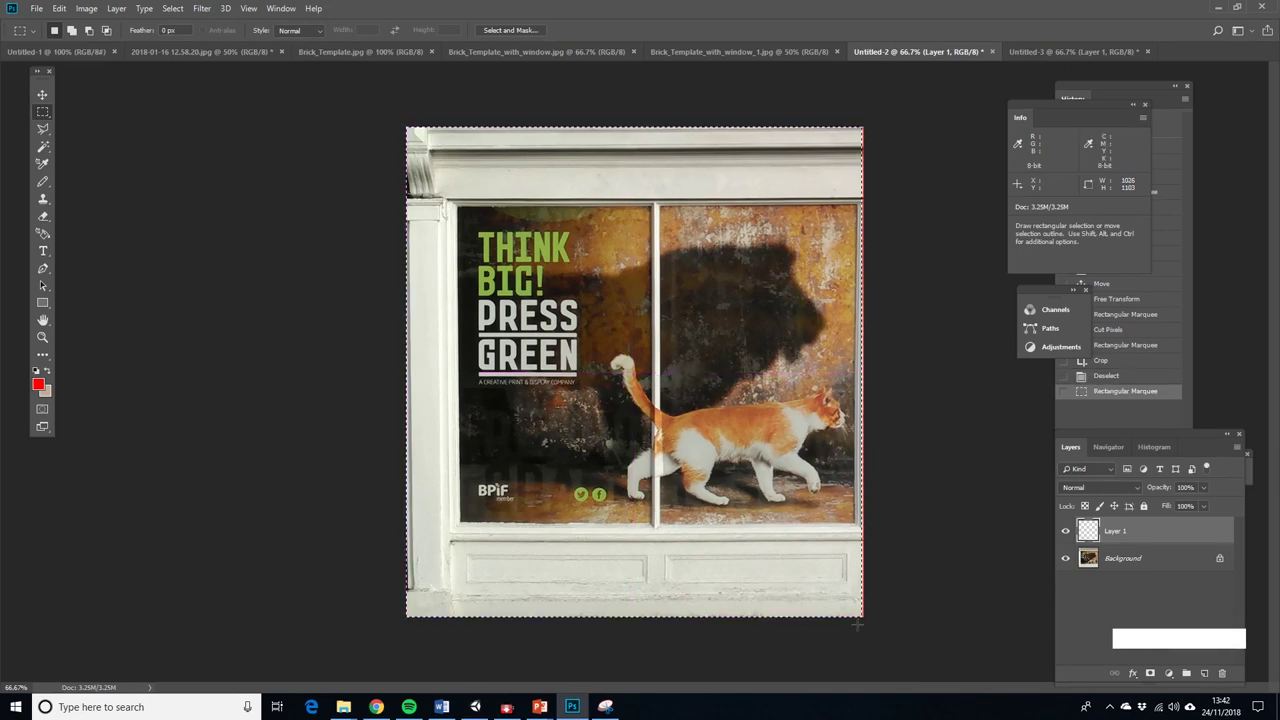
{"action": "left_click", "coordinate": [99, 13]}
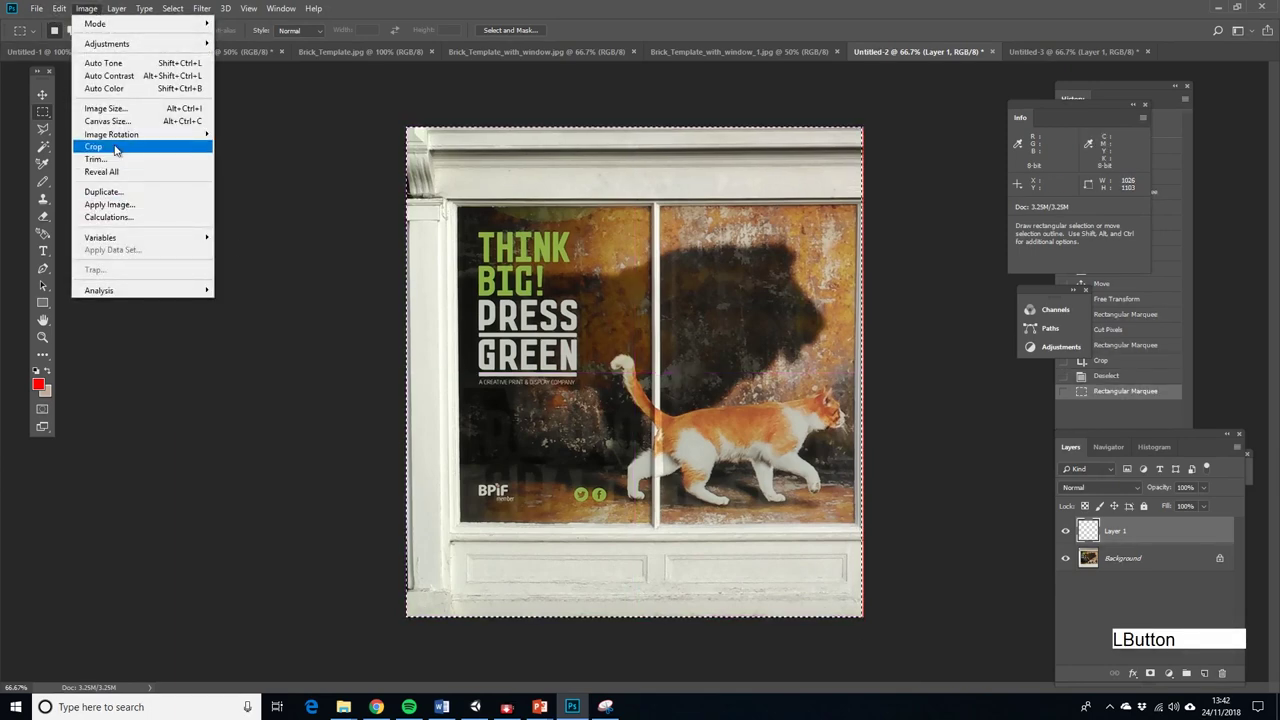
{"action": "left_click", "coordinate": [150, 149]}
{"action": "key", "text": "ctrl+d"}
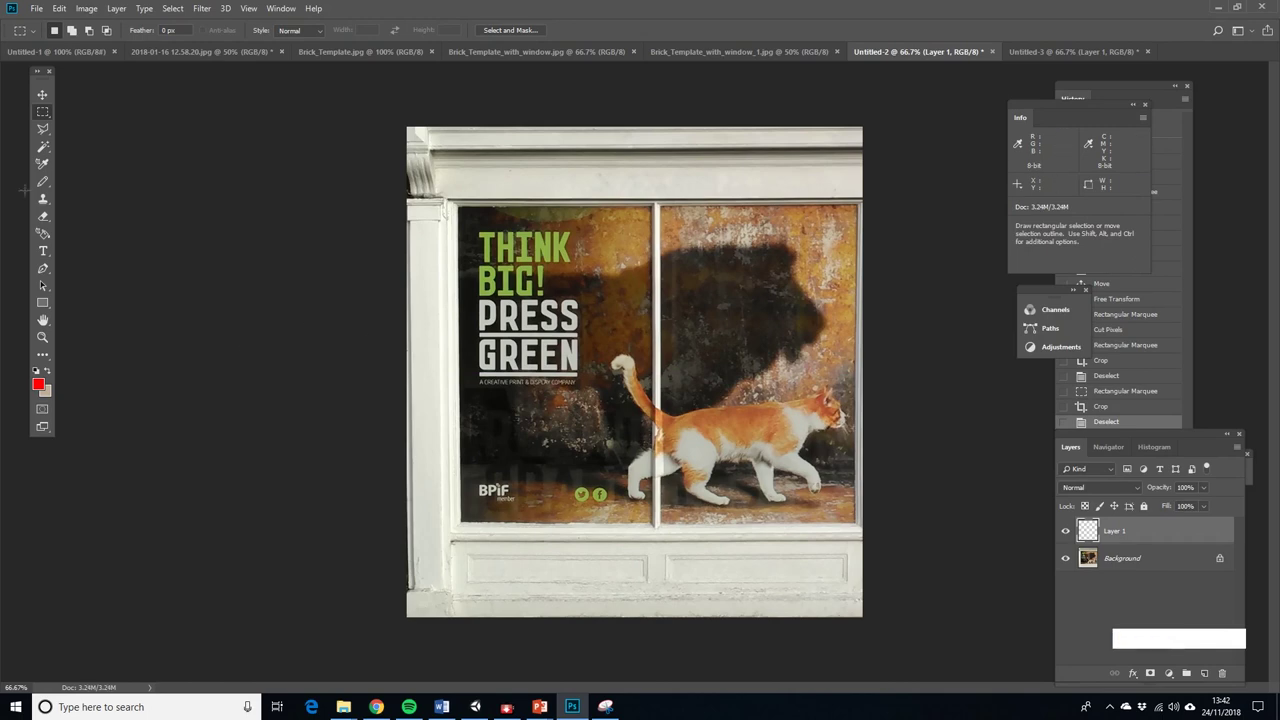